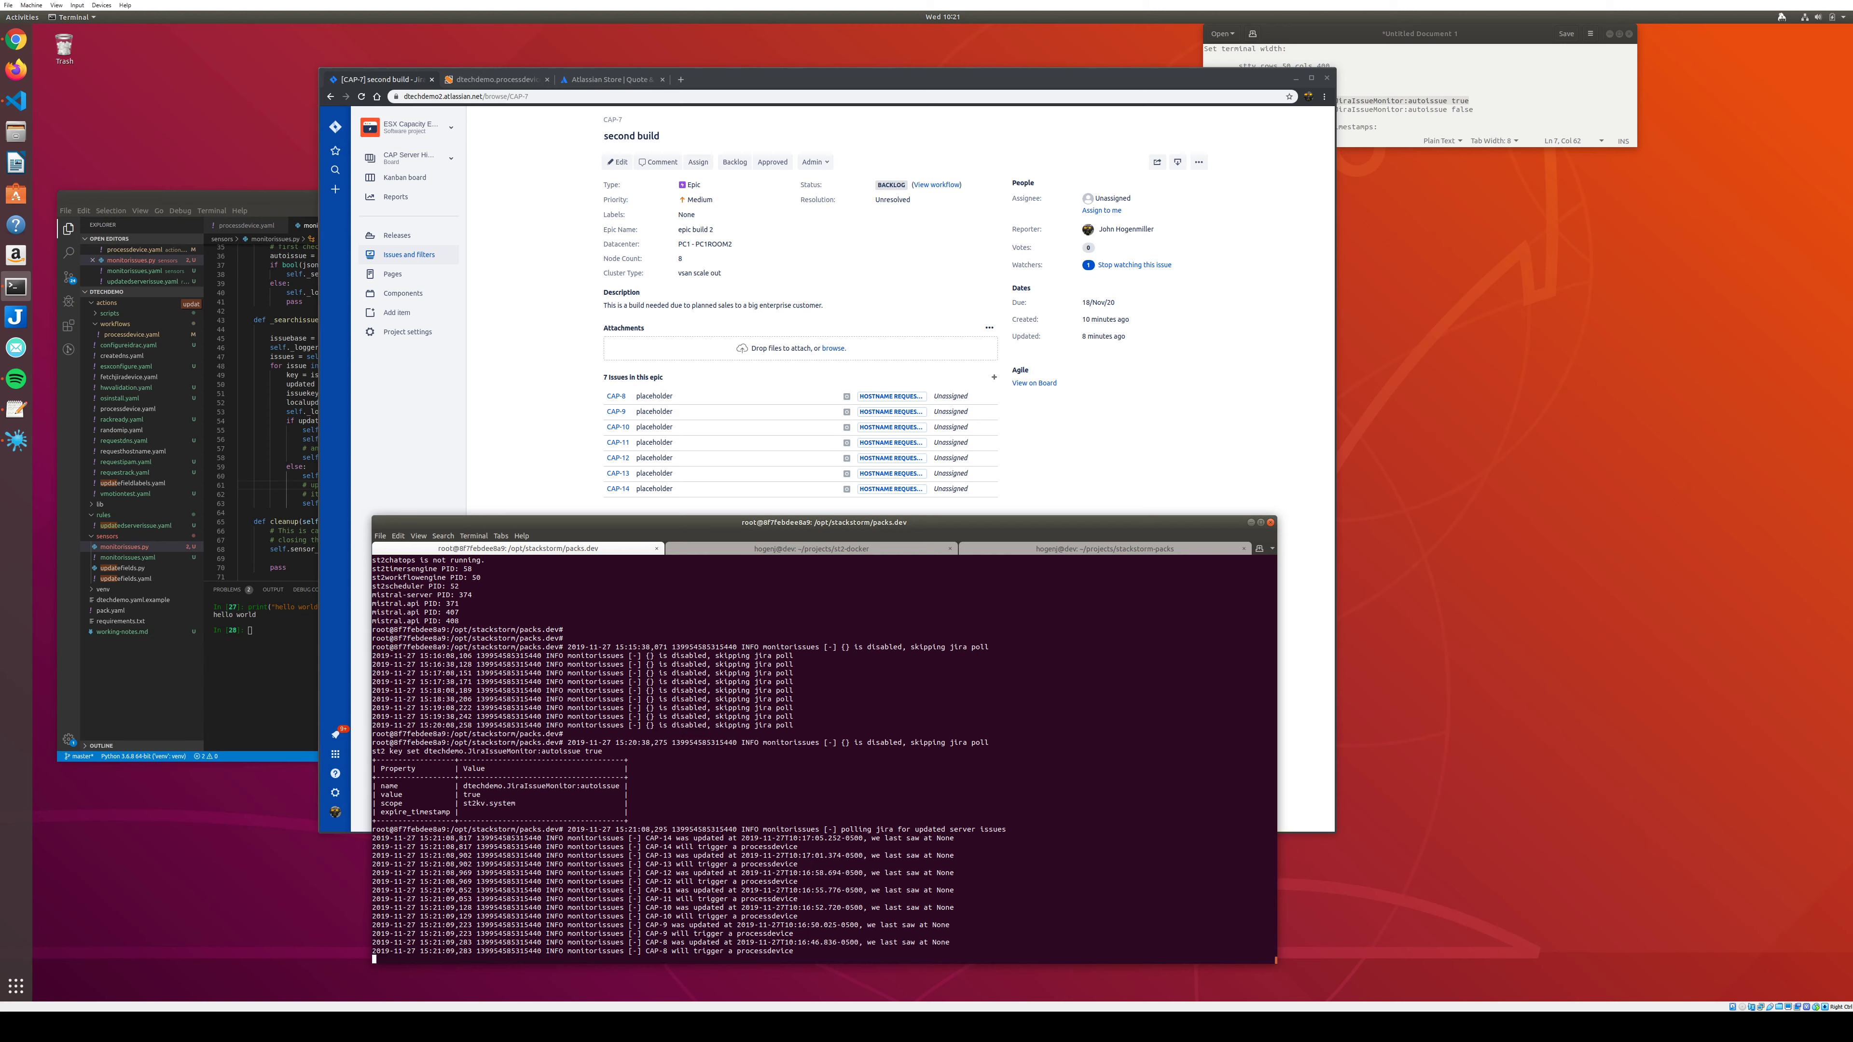
Reload the CAP-7 page so the seven child issues show PC1SRV hostnames and IPAM REQUESTED.
{"action": "left_click", "coordinate": [564, 259]}
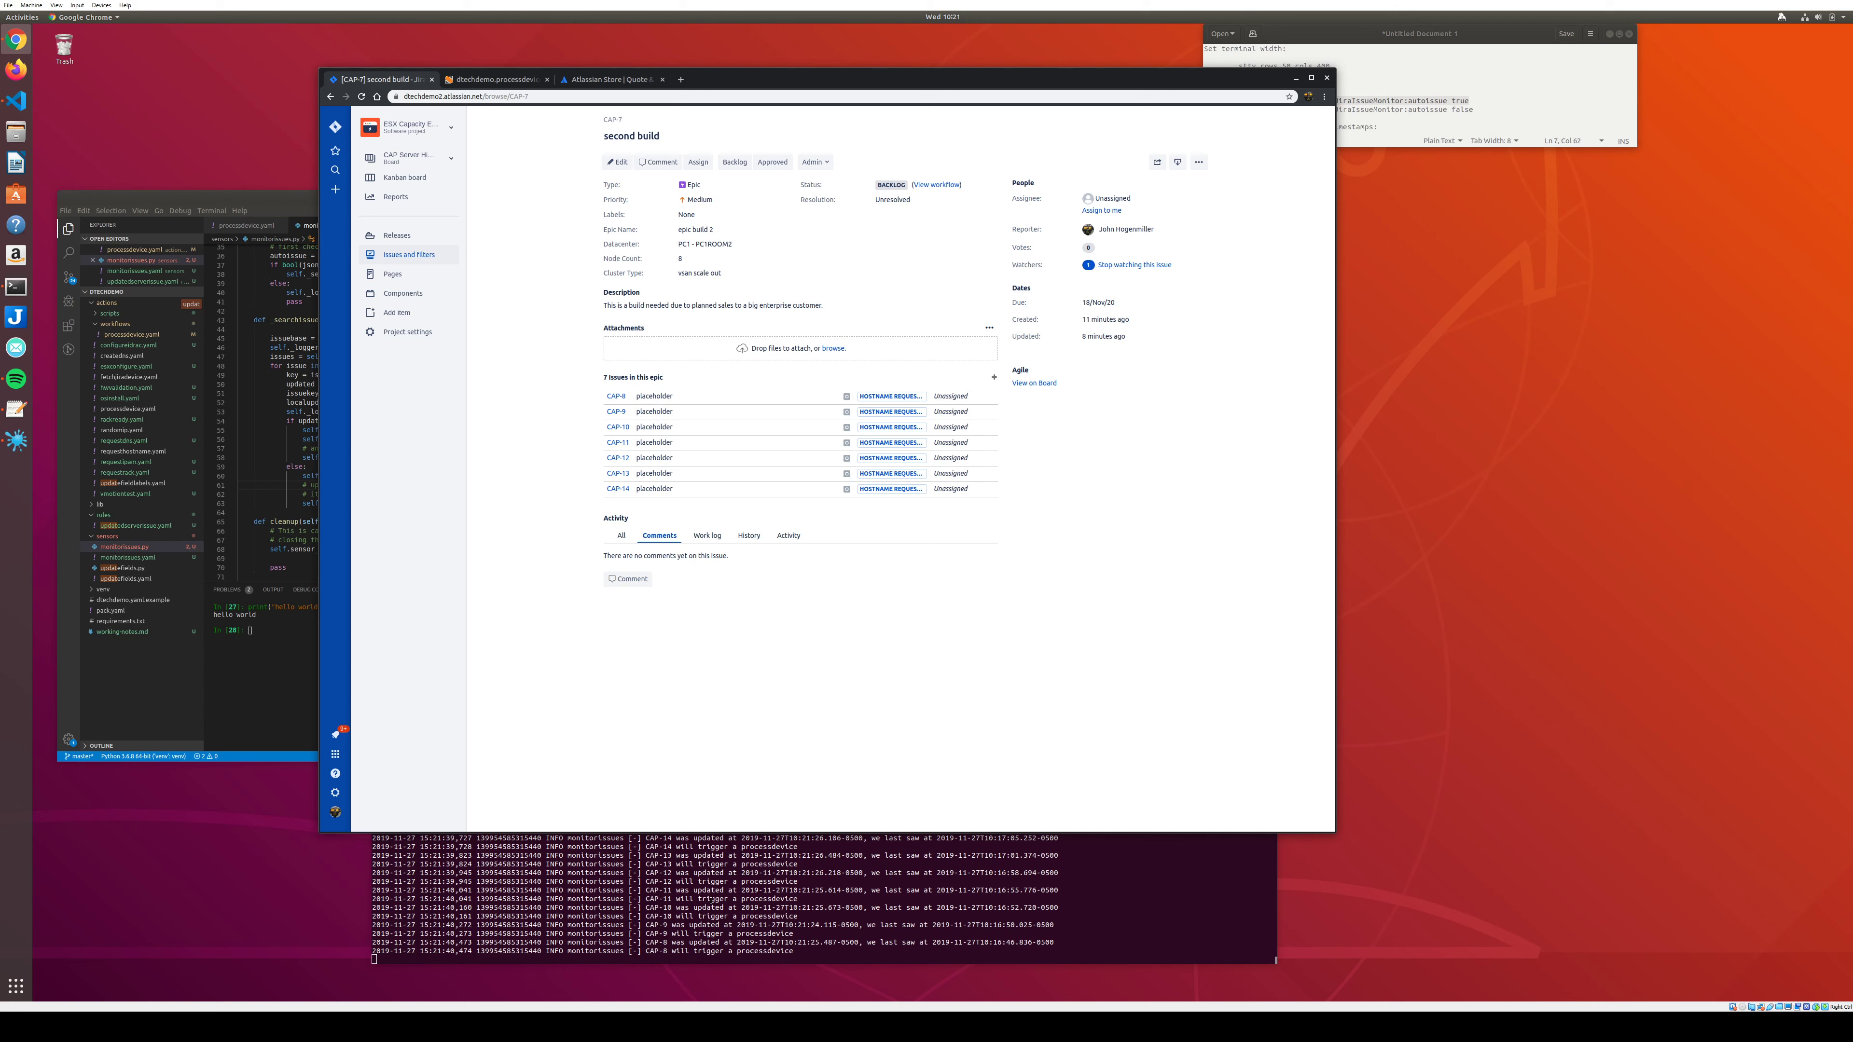
{"action": "left_click", "coordinate": [711, 905]}
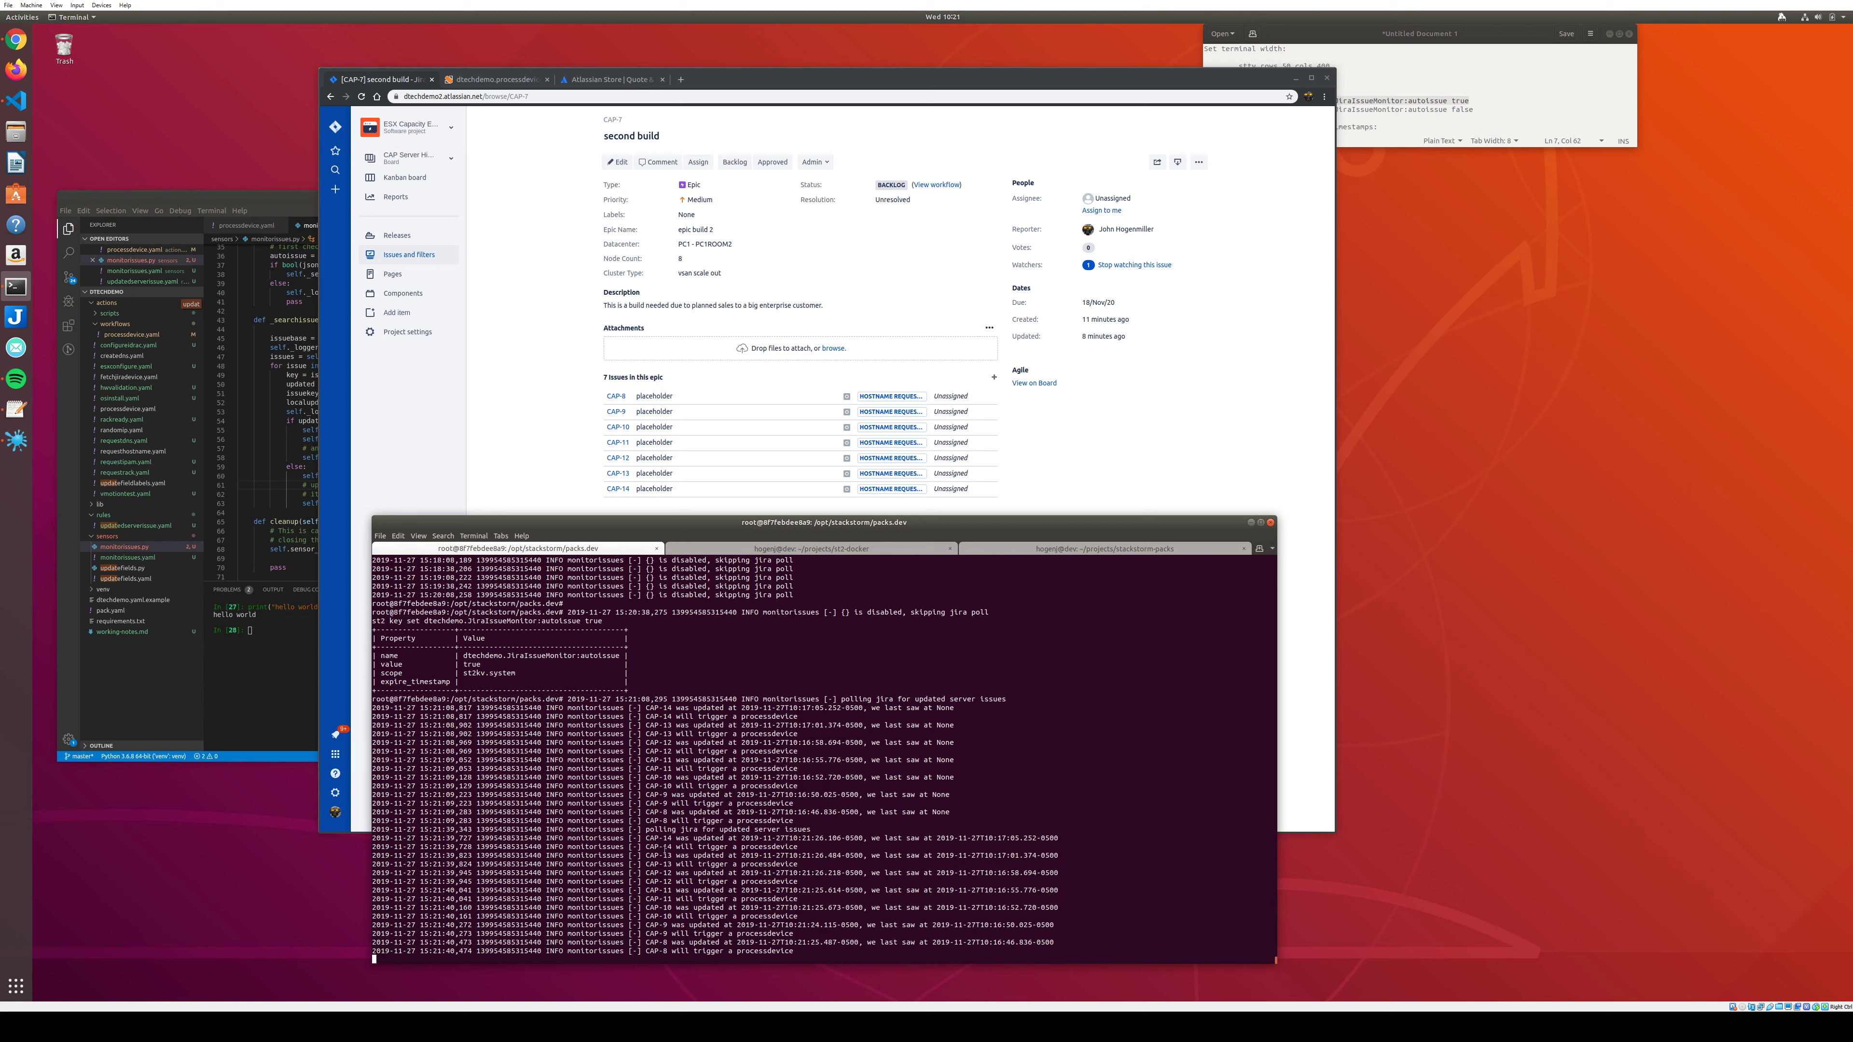
{"action": "left_click", "coordinate": [508, 469]}
{"action": "left_click", "coordinate": [743, 95]}
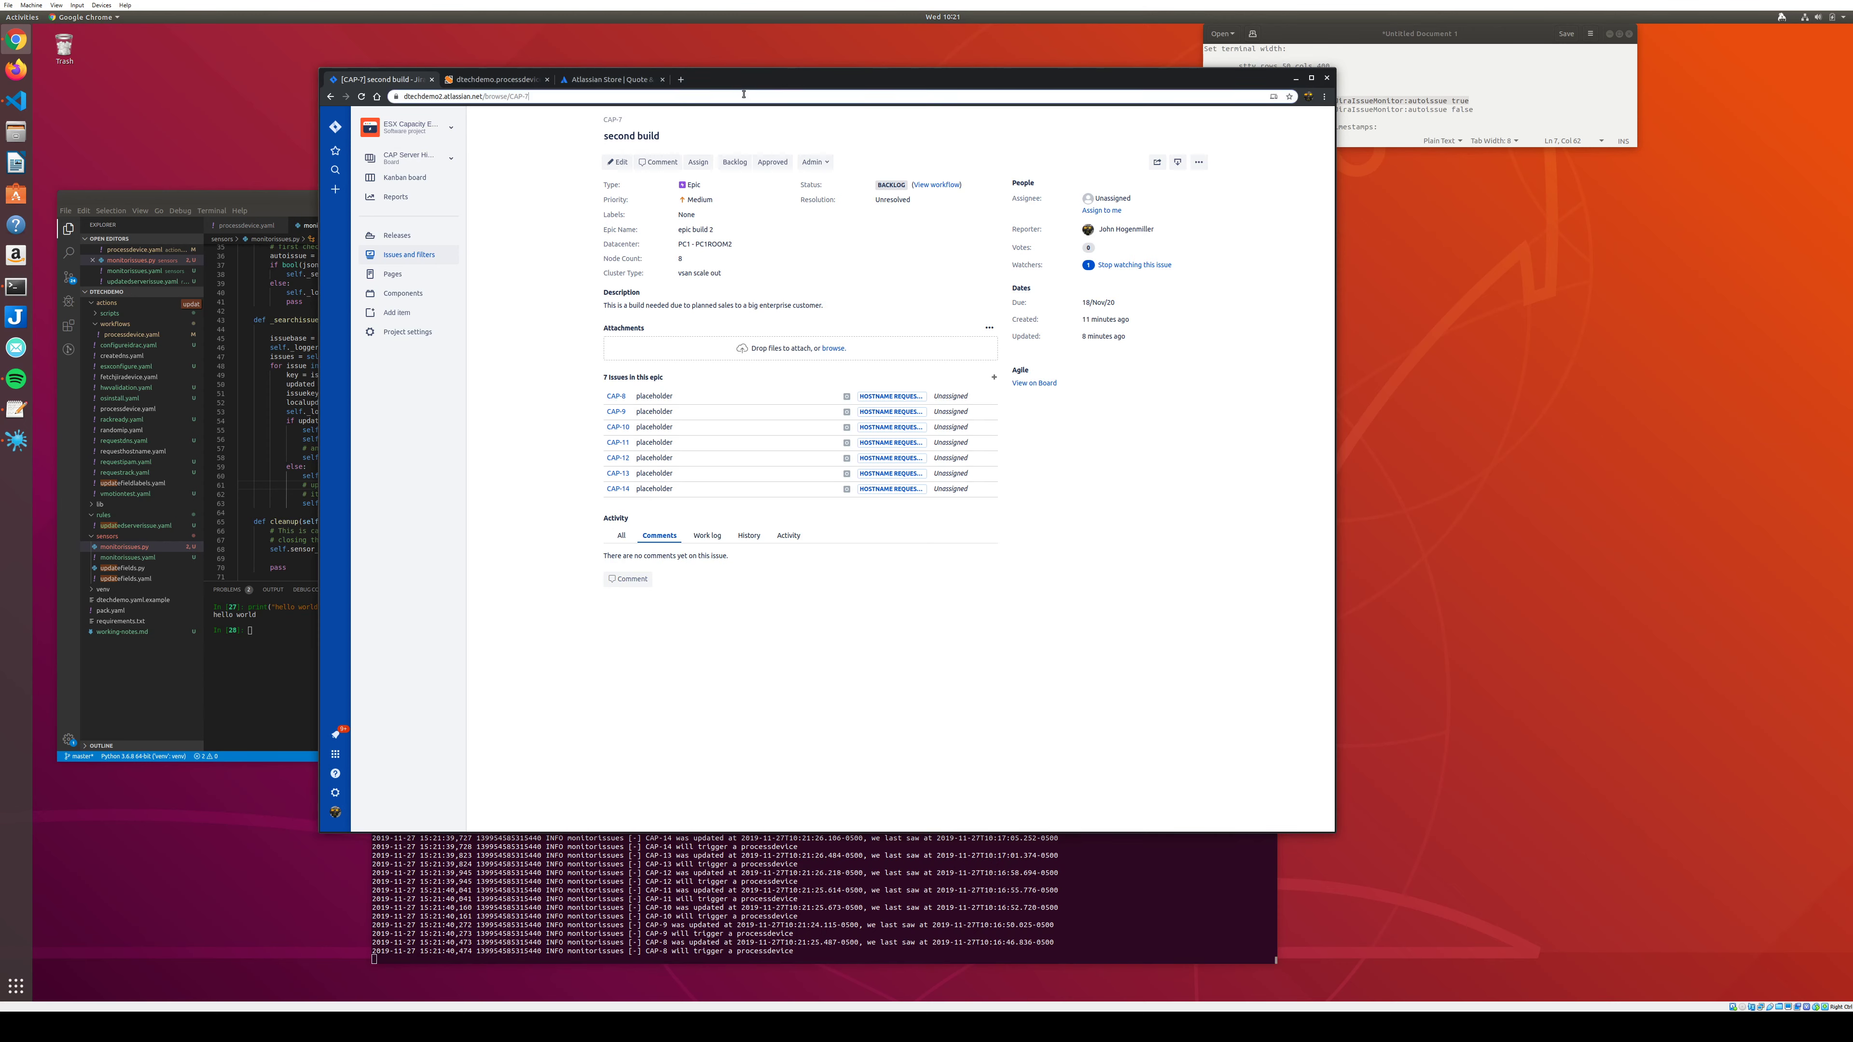
{"action": "key", "text": "Return"}
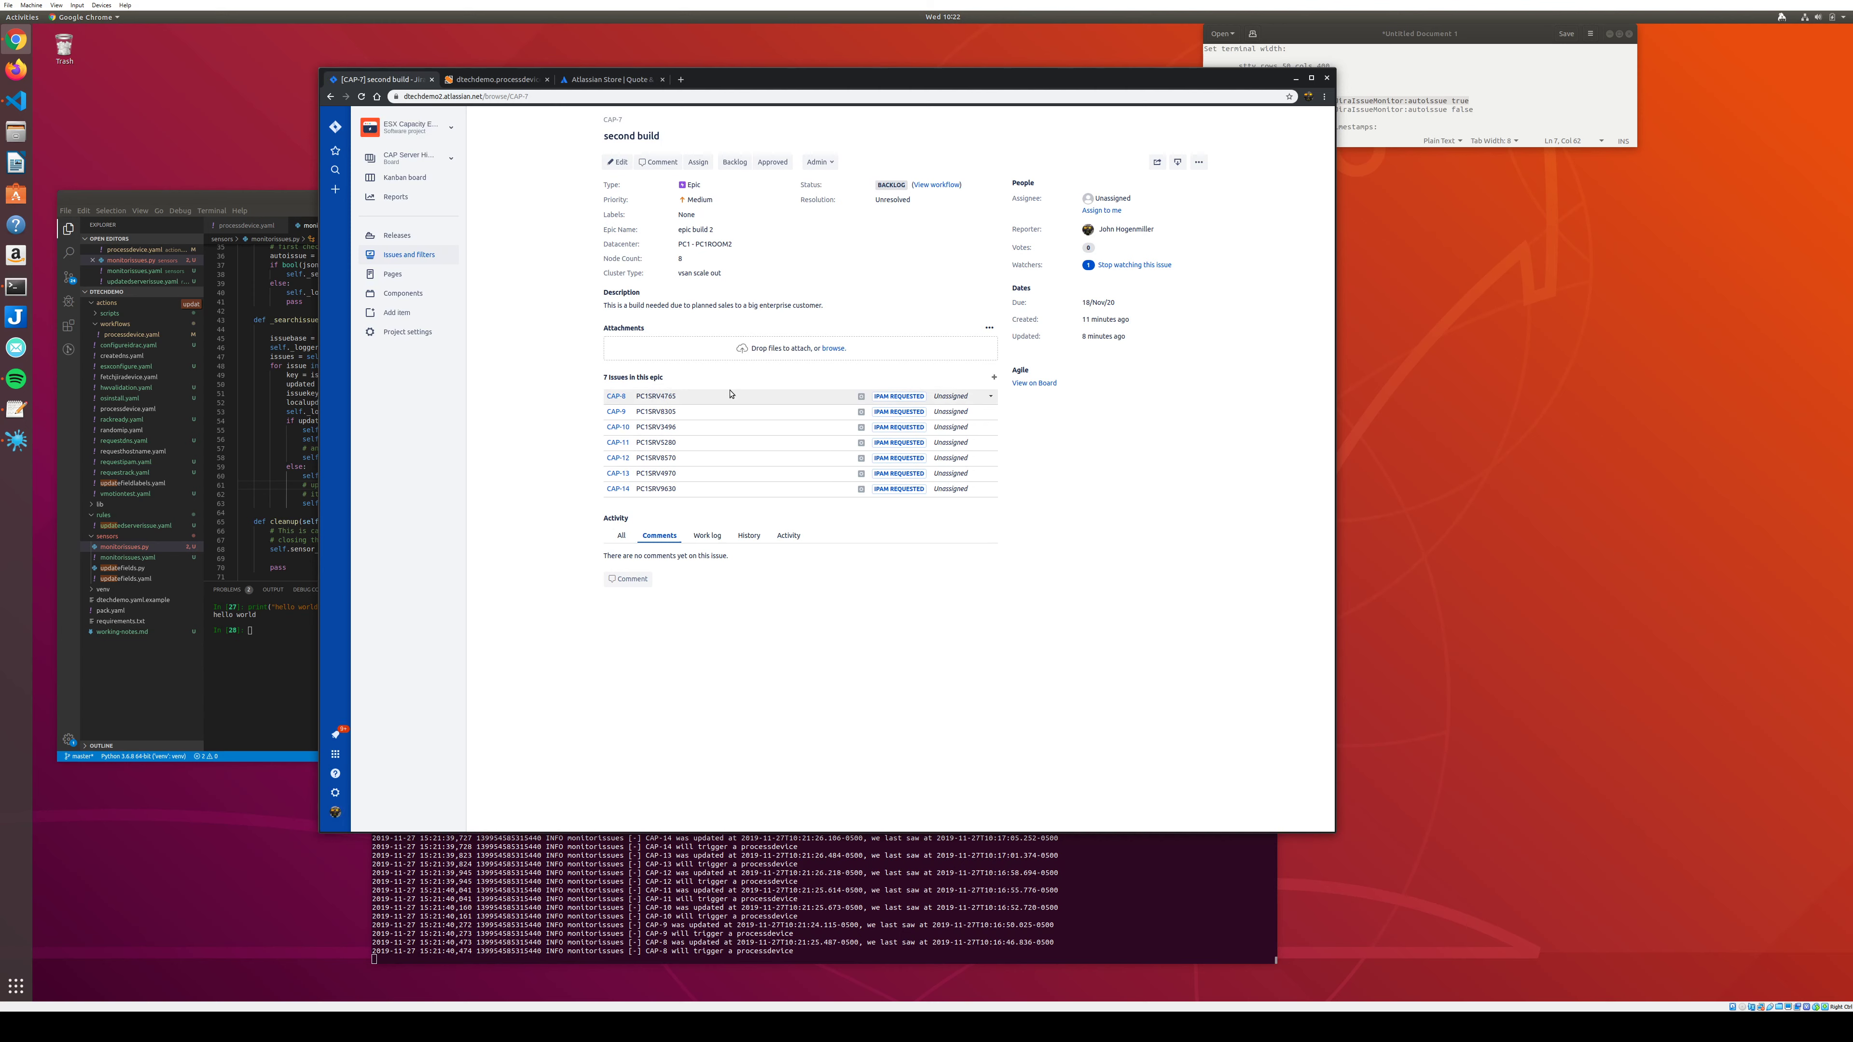
Open the CAP Server High-Level View Kanban board, inspect its swimlanes and cards, then list the boards.
{"action": "left_click", "coordinate": [405, 179]}
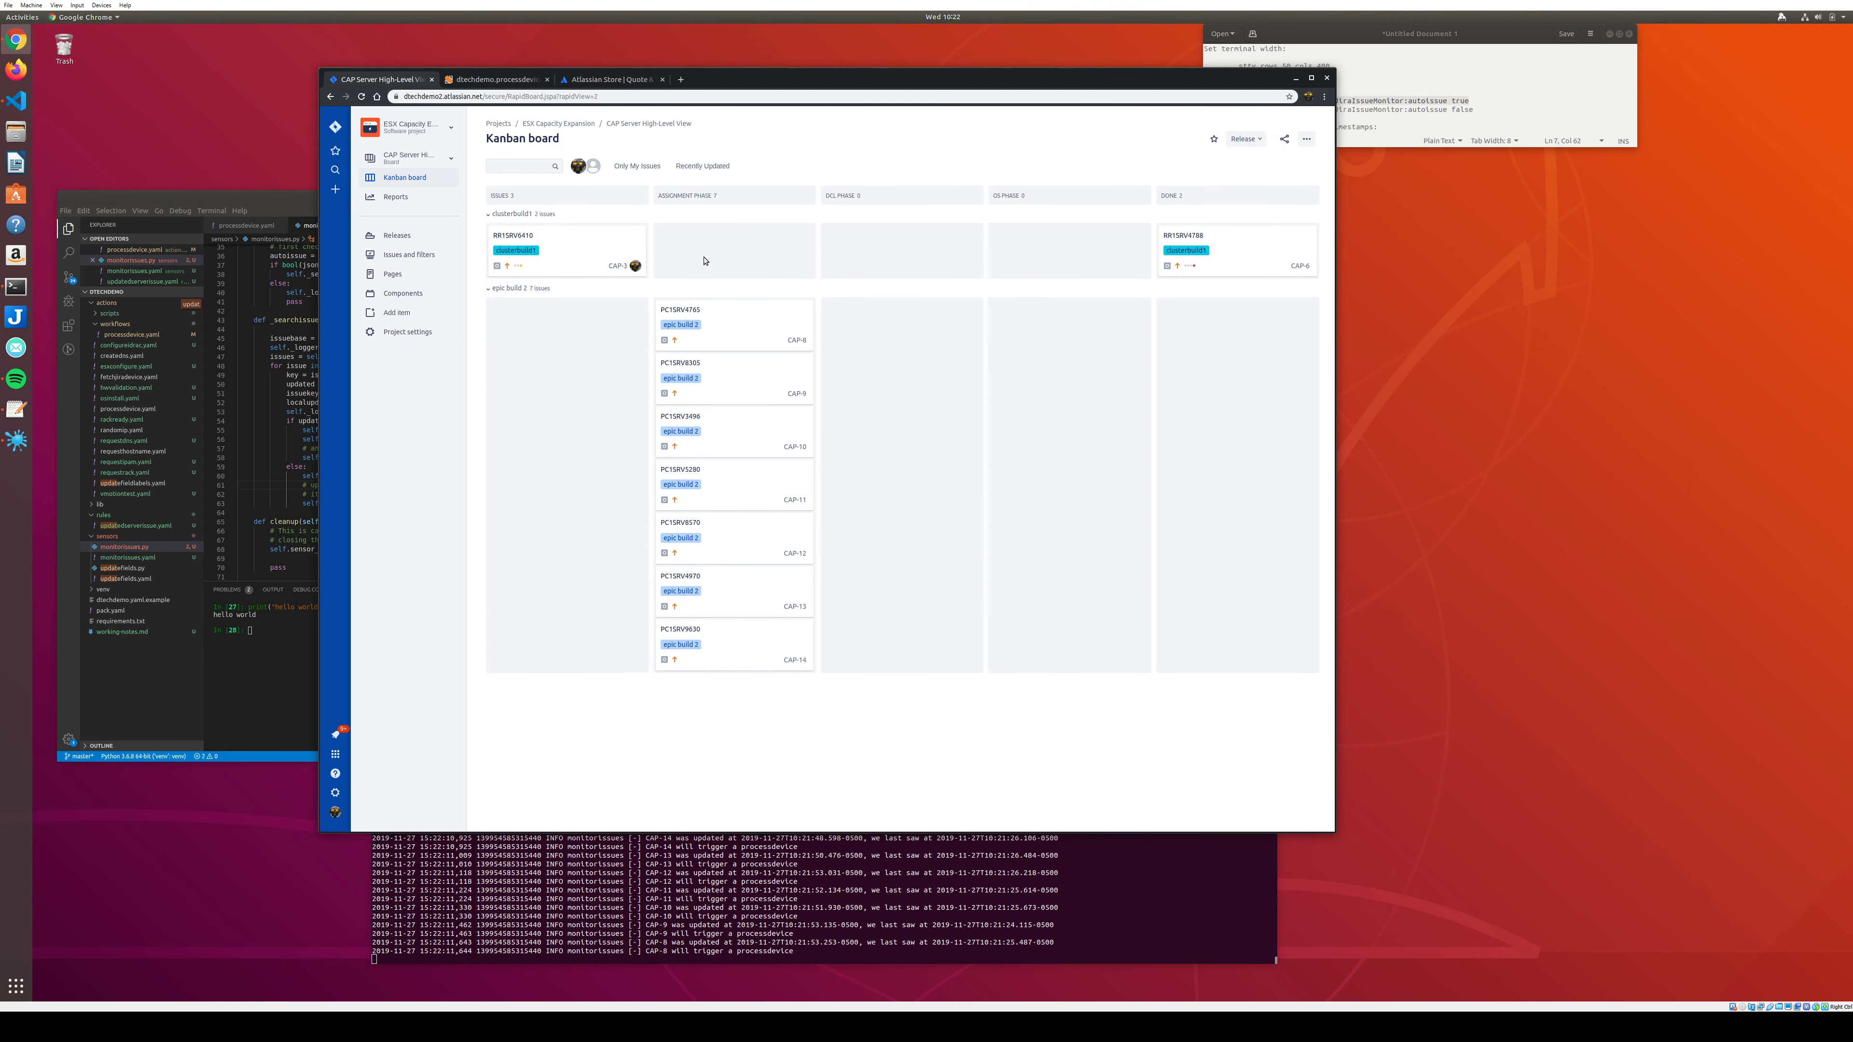
{"action": "mouse_move", "coordinate": [588, 257]}
{"action": "left_mouse_down"}
{"action": "mouse_move", "coordinate": [595, 276]}
{"action": "mouse_move", "coordinate": [606, 250]}
{"action": "mouse_move", "coordinate": [611, 296]}
{"action": "mouse_move", "coordinate": [802, 252]}
{"action": "mouse_move", "coordinate": [789, 295]}
{"action": "mouse_move", "coordinate": [853, 310]}
{"action": "mouse_move", "coordinate": [960, 257]}
{"action": "mouse_move", "coordinate": [985, 300]}
{"action": "mouse_move", "coordinate": [622, 294]}
{"action": "mouse_move", "coordinate": [613, 269]}
{"action": "left_mouse_up"}
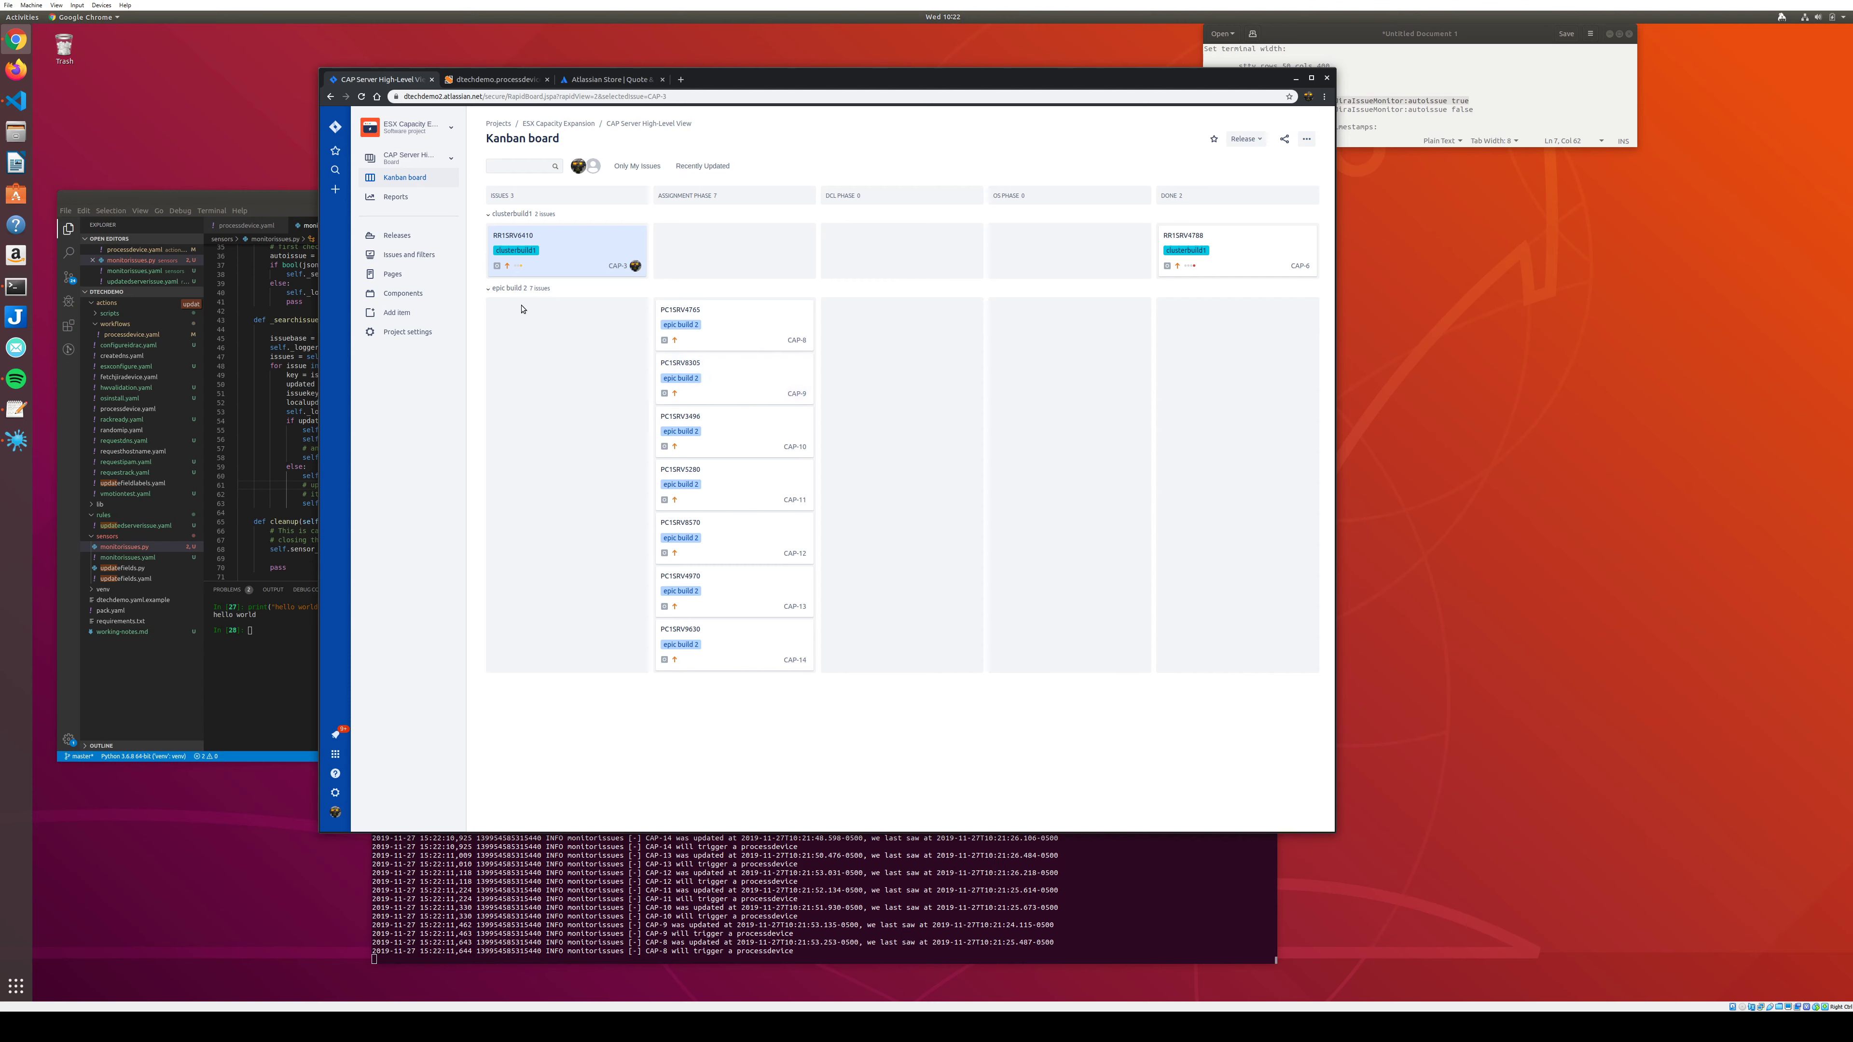
{"action": "left_click", "coordinate": [489, 215]}
{"action": "left_click", "coordinate": [489, 214]}
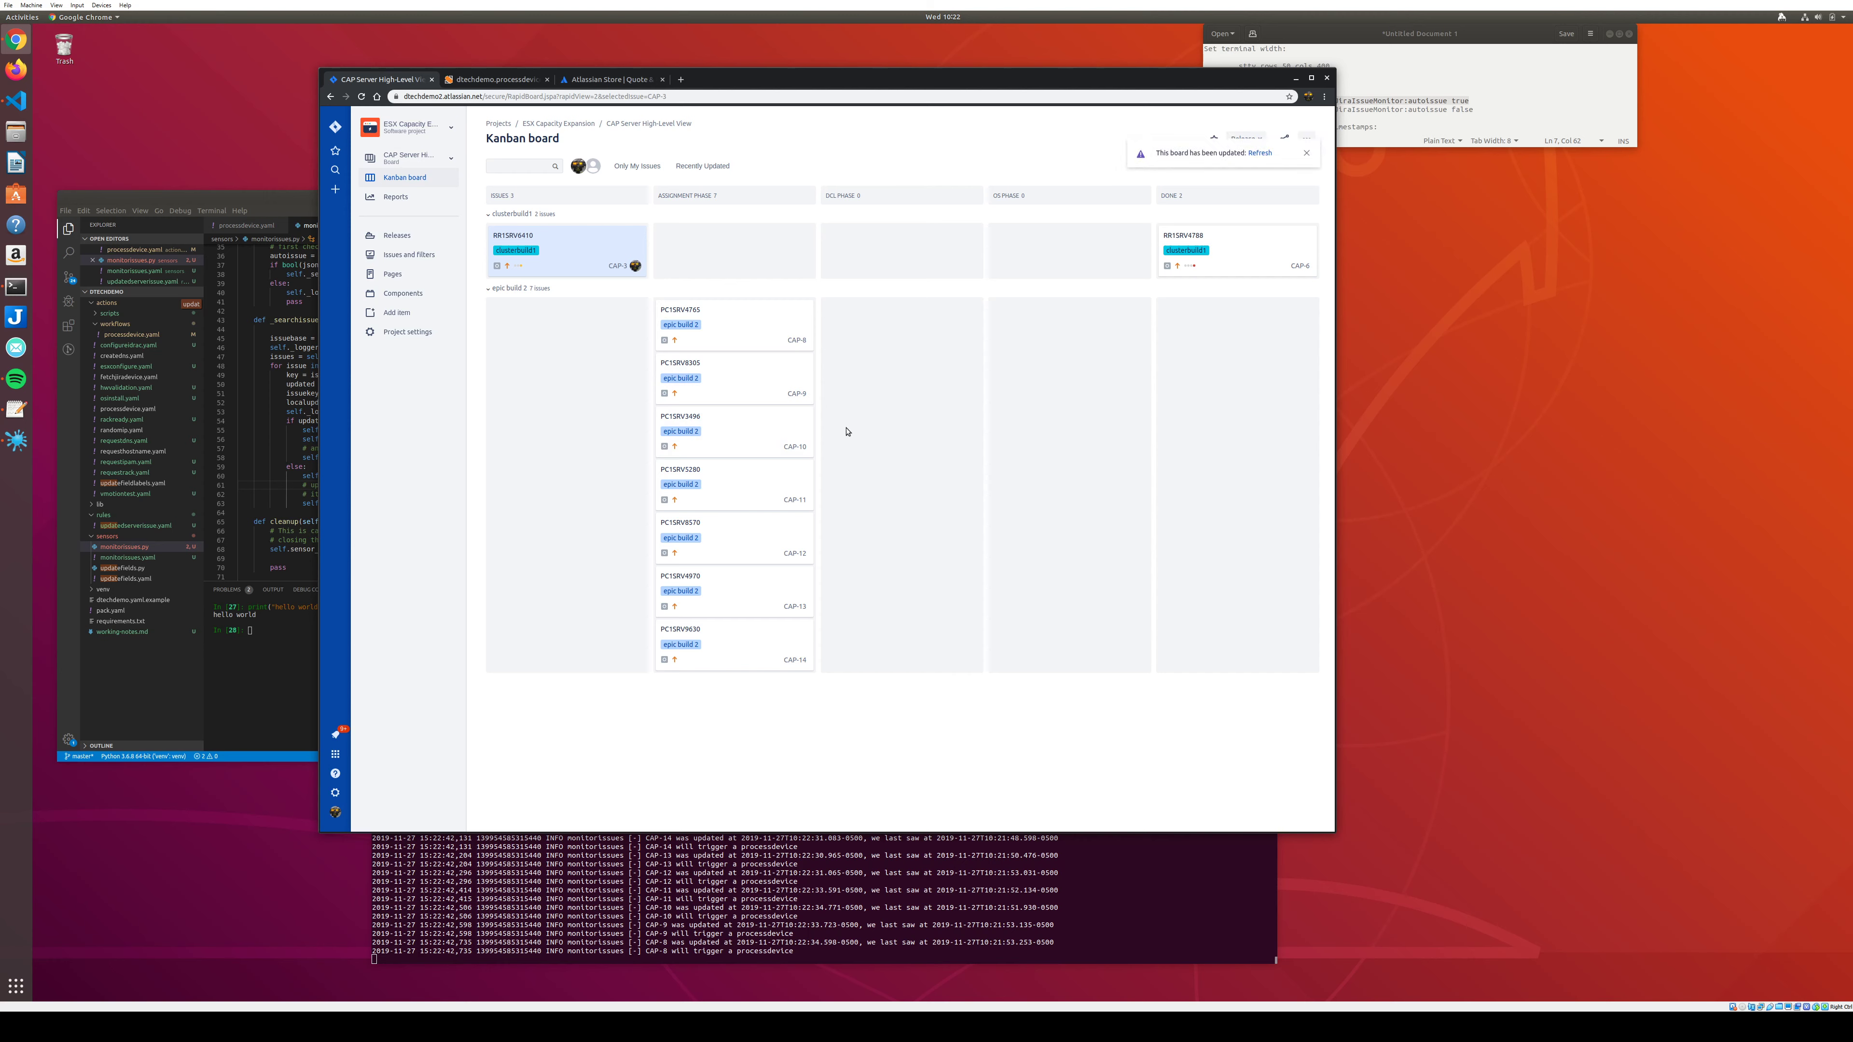
{"action": "left_click", "coordinate": [448, 161]}
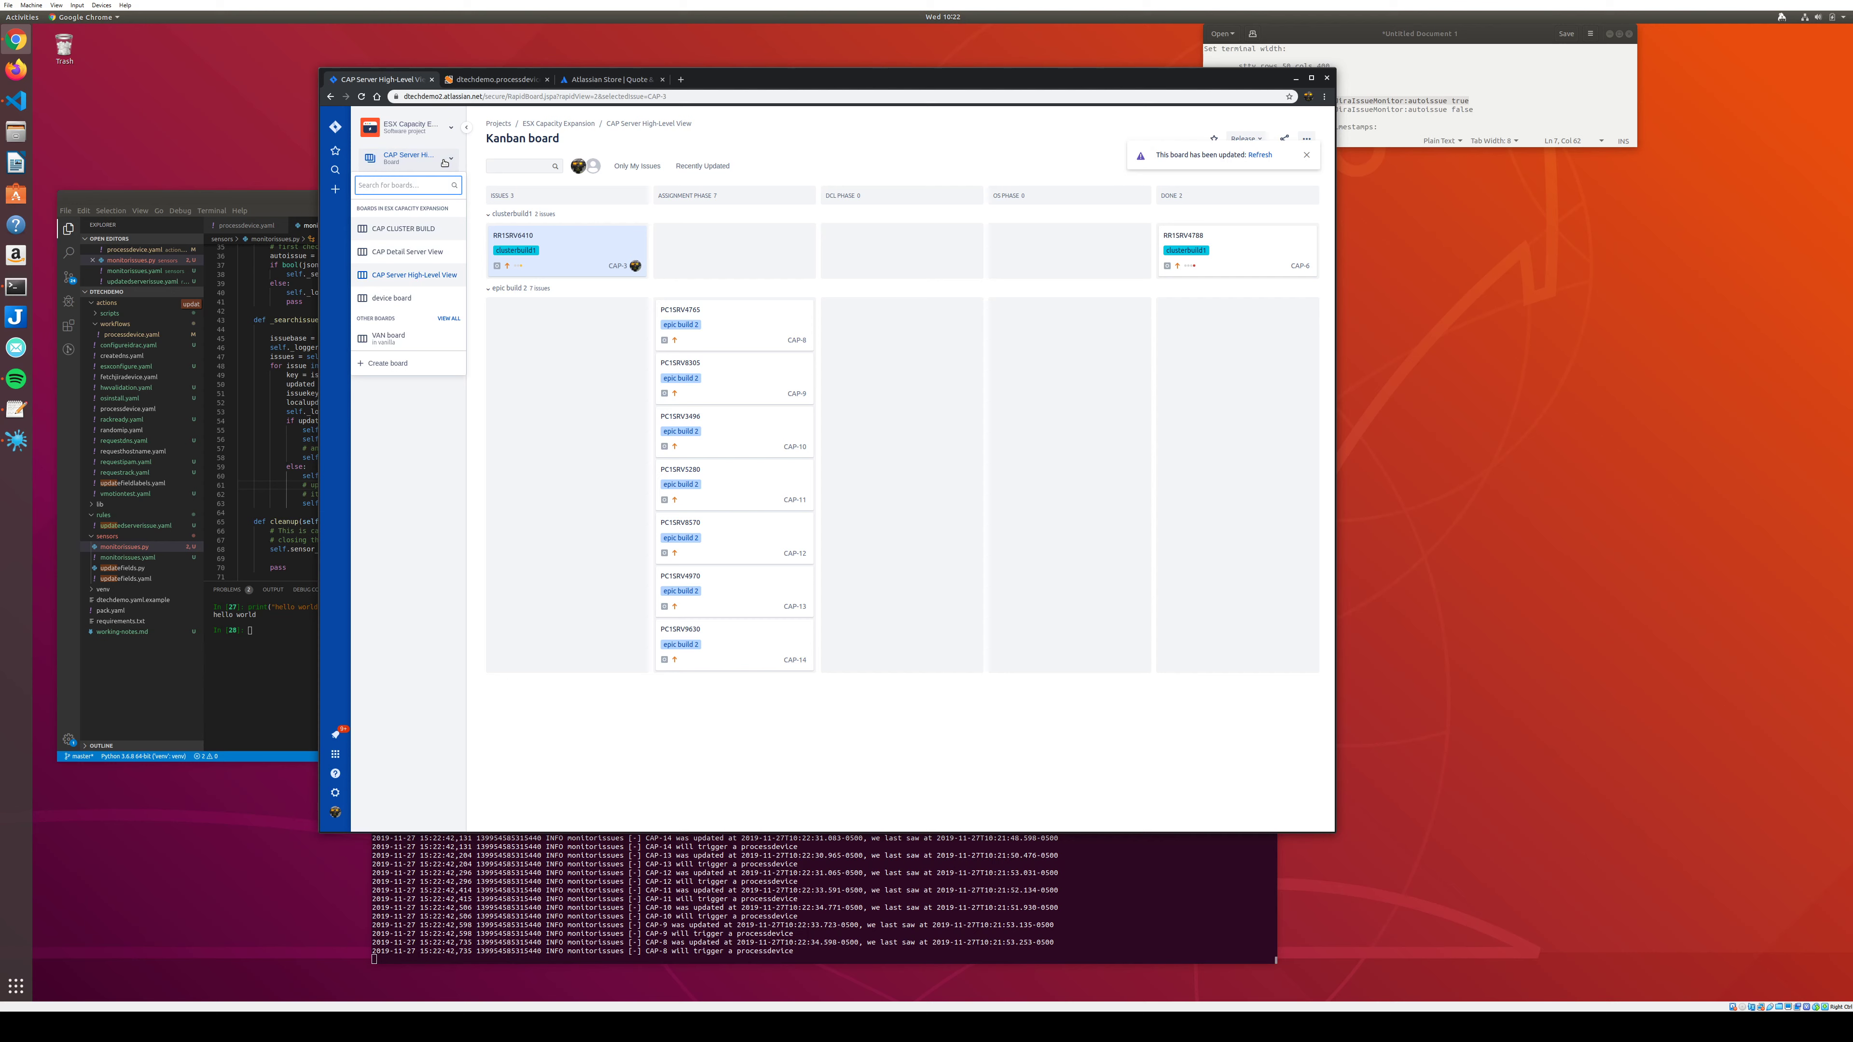
Switch to the CAP Detail Server View board, check the automation log, and open project settings.
{"action": "left_click", "coordinate": [416, 251]}
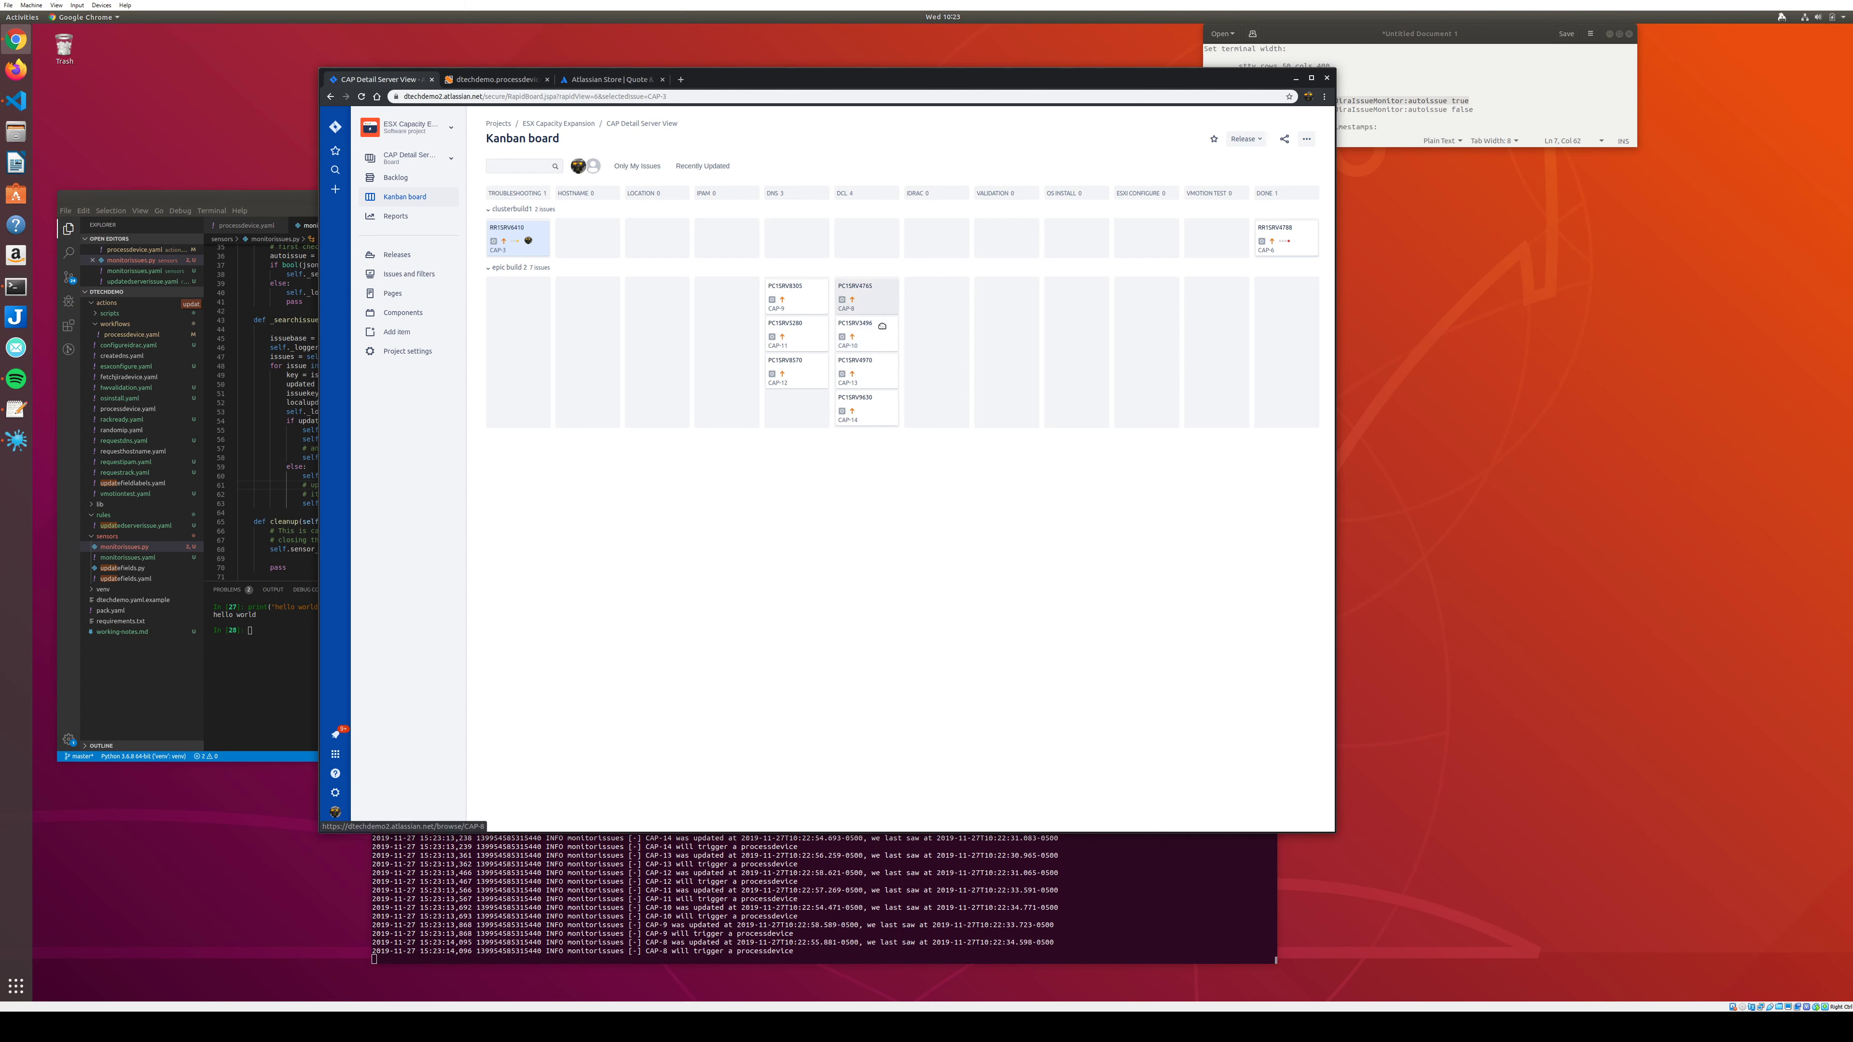
{"action": "key", "text": "alt+Tab"}
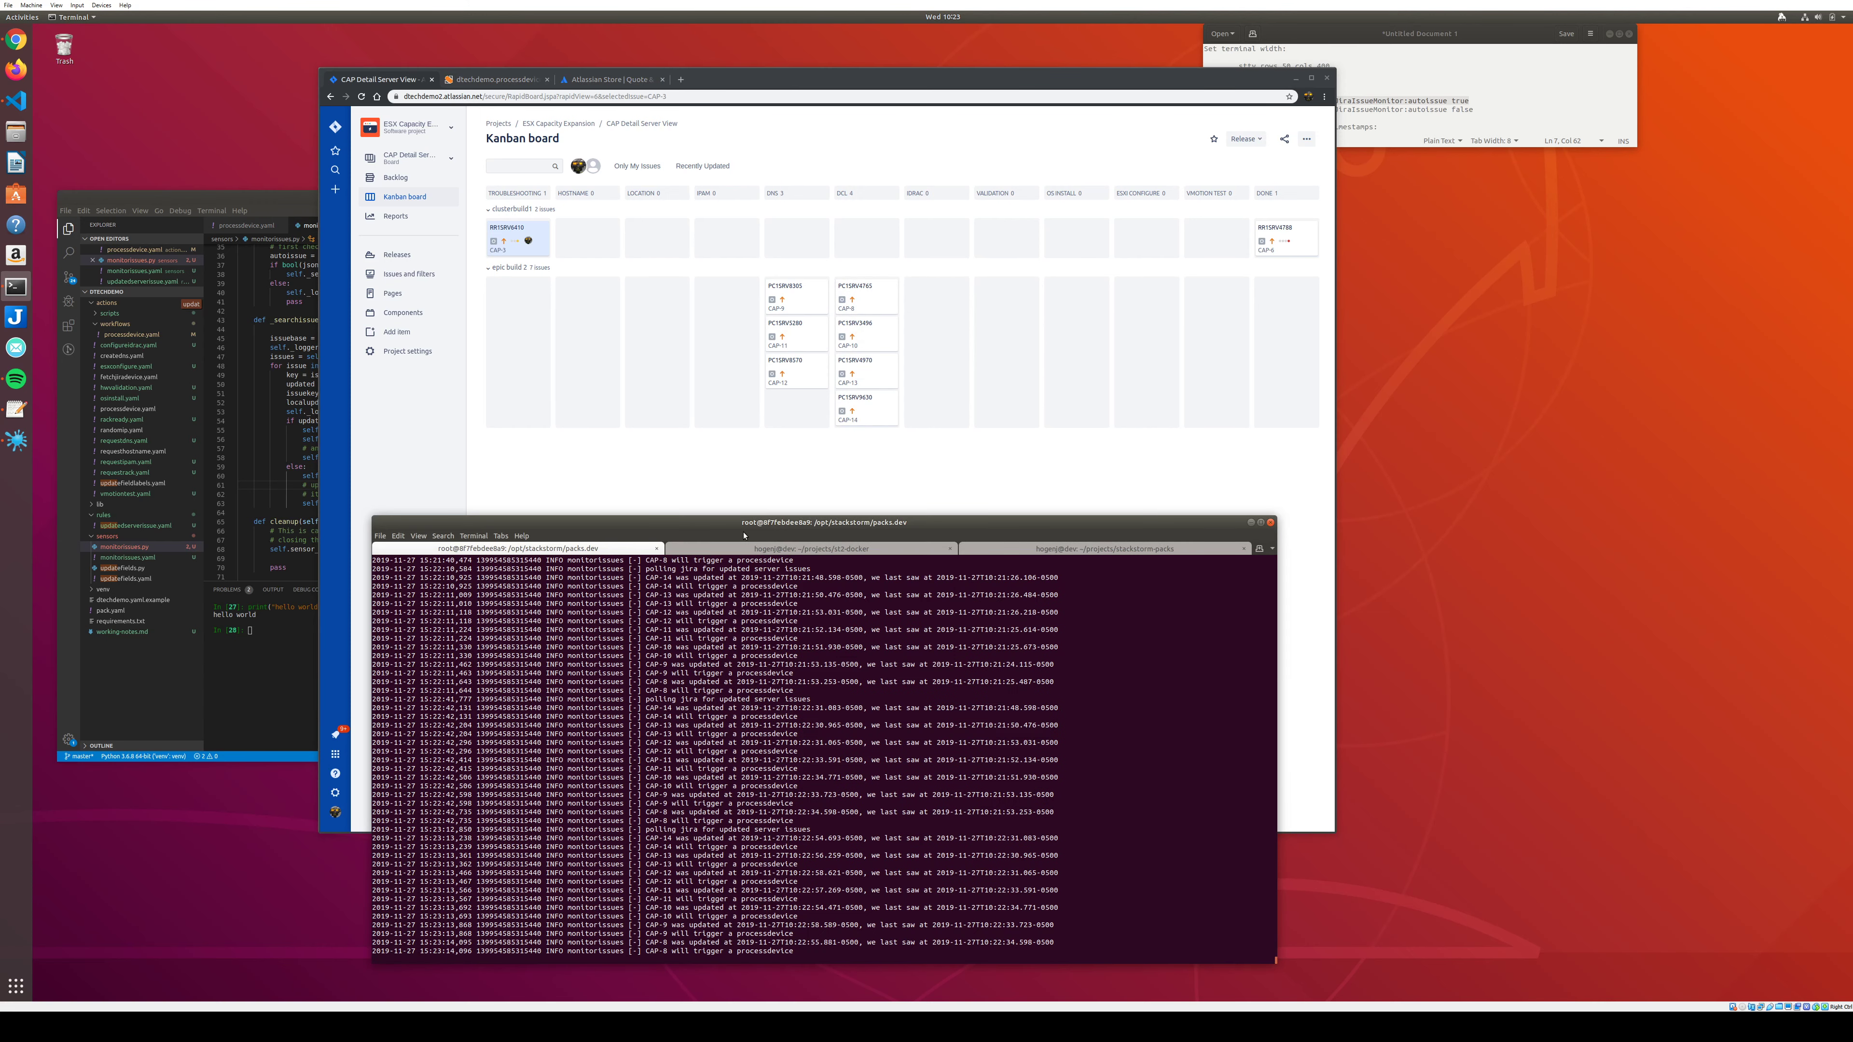
{"action": "left_click", "coordinate": [735, 495]}
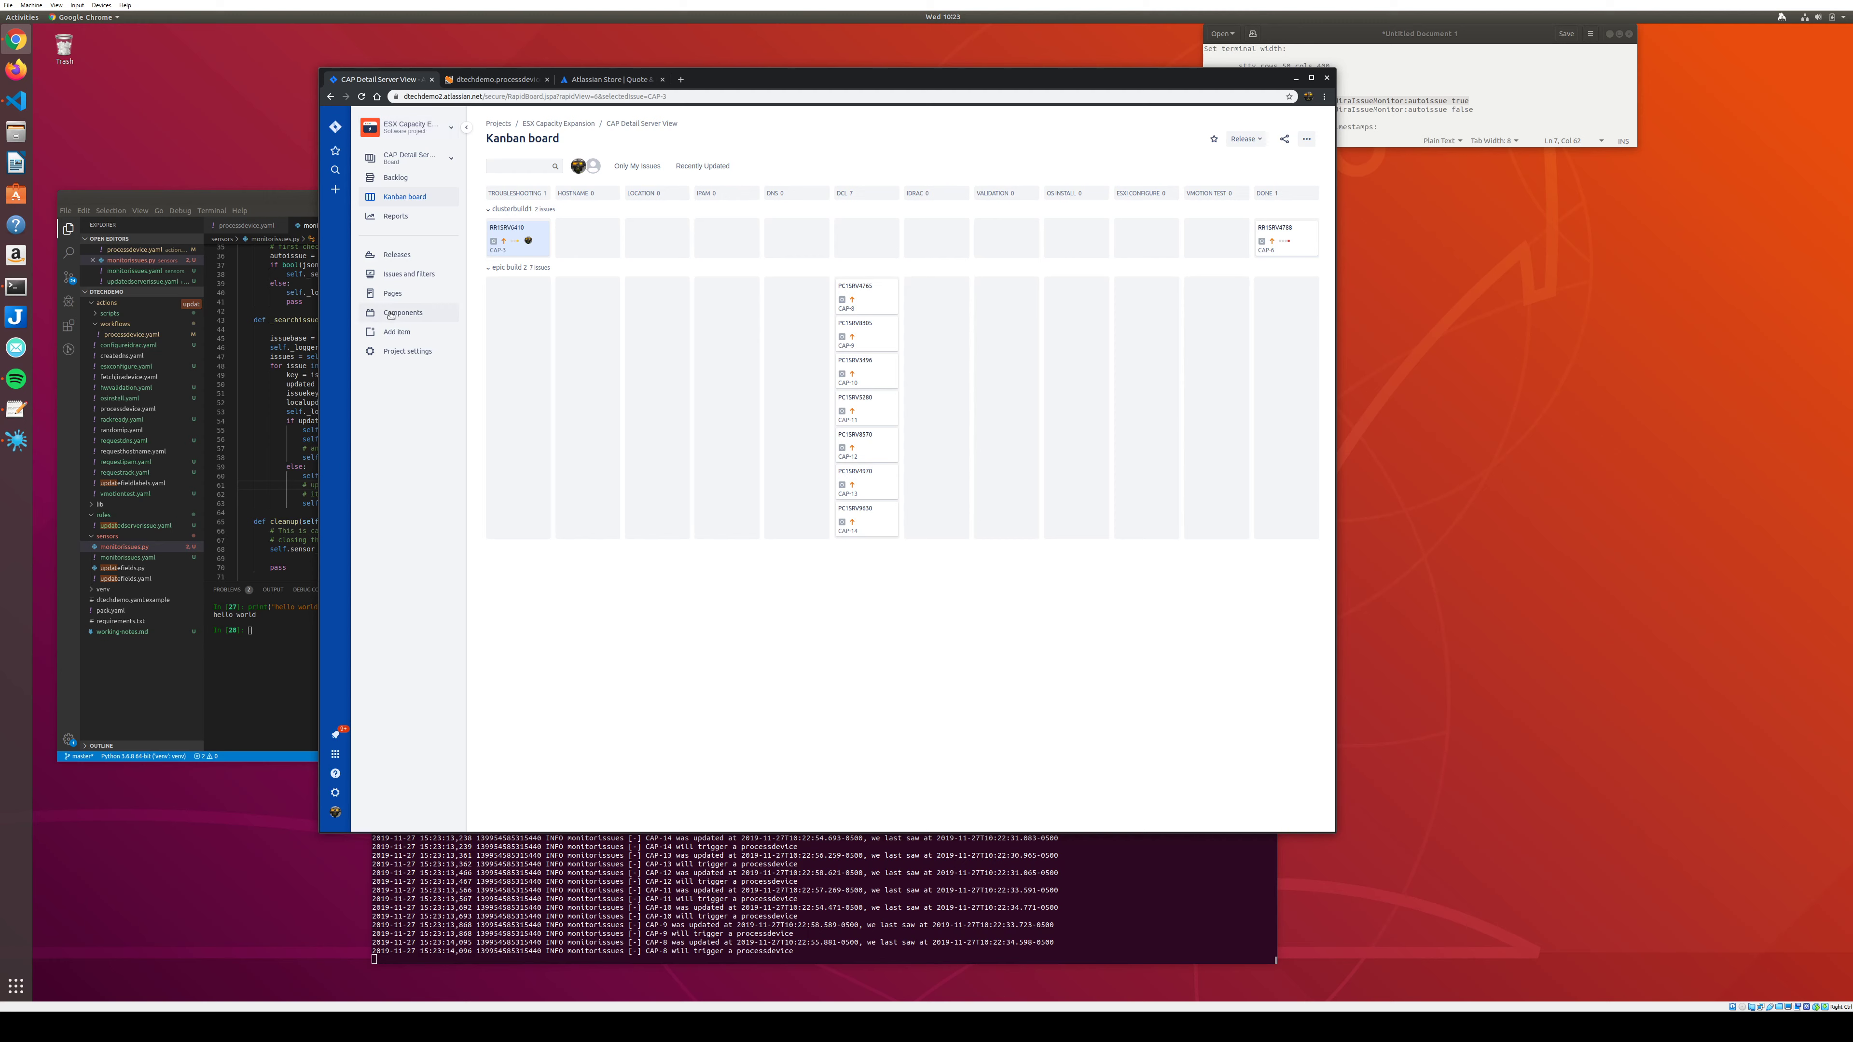
{"action": "left_click", "coordinate": [388, 358]}
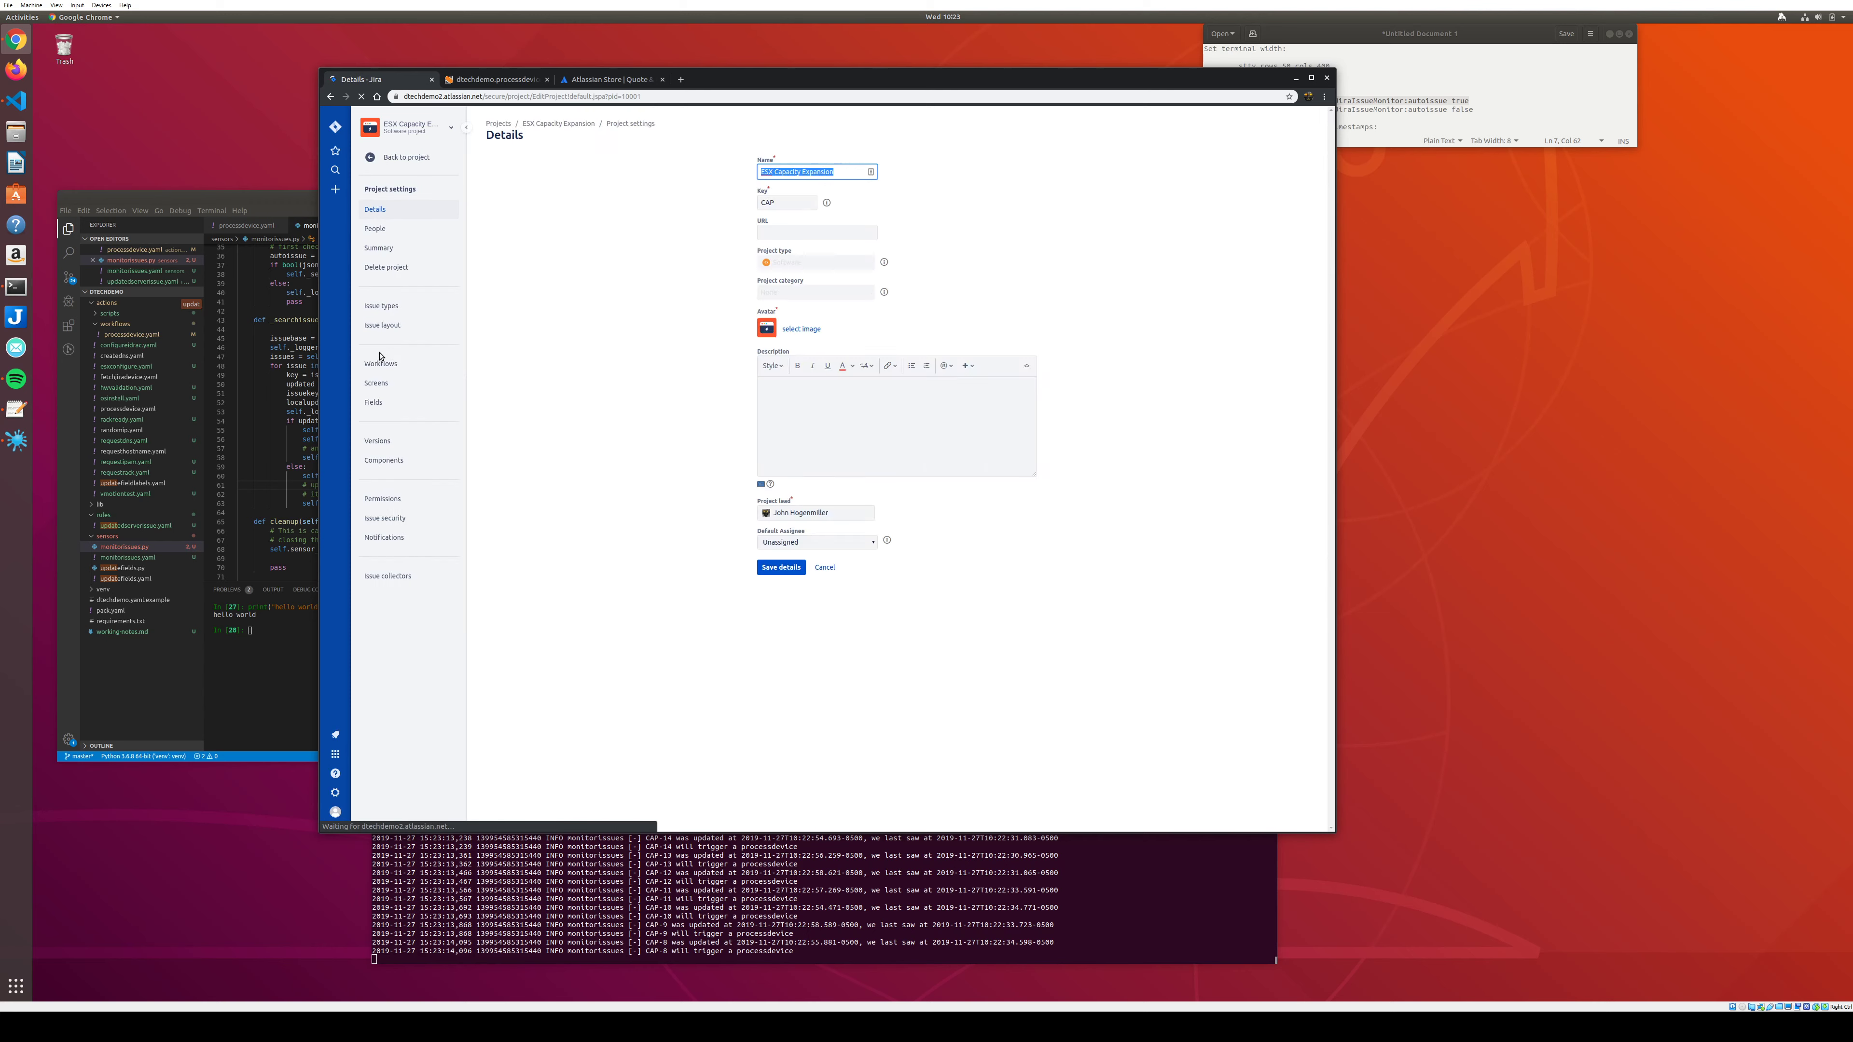
Open the CAP project's workflows and view the CAP: Epic Cluster Expansion workflow diagram.
{"action": "left_click", "coordinate": [381, 363]}
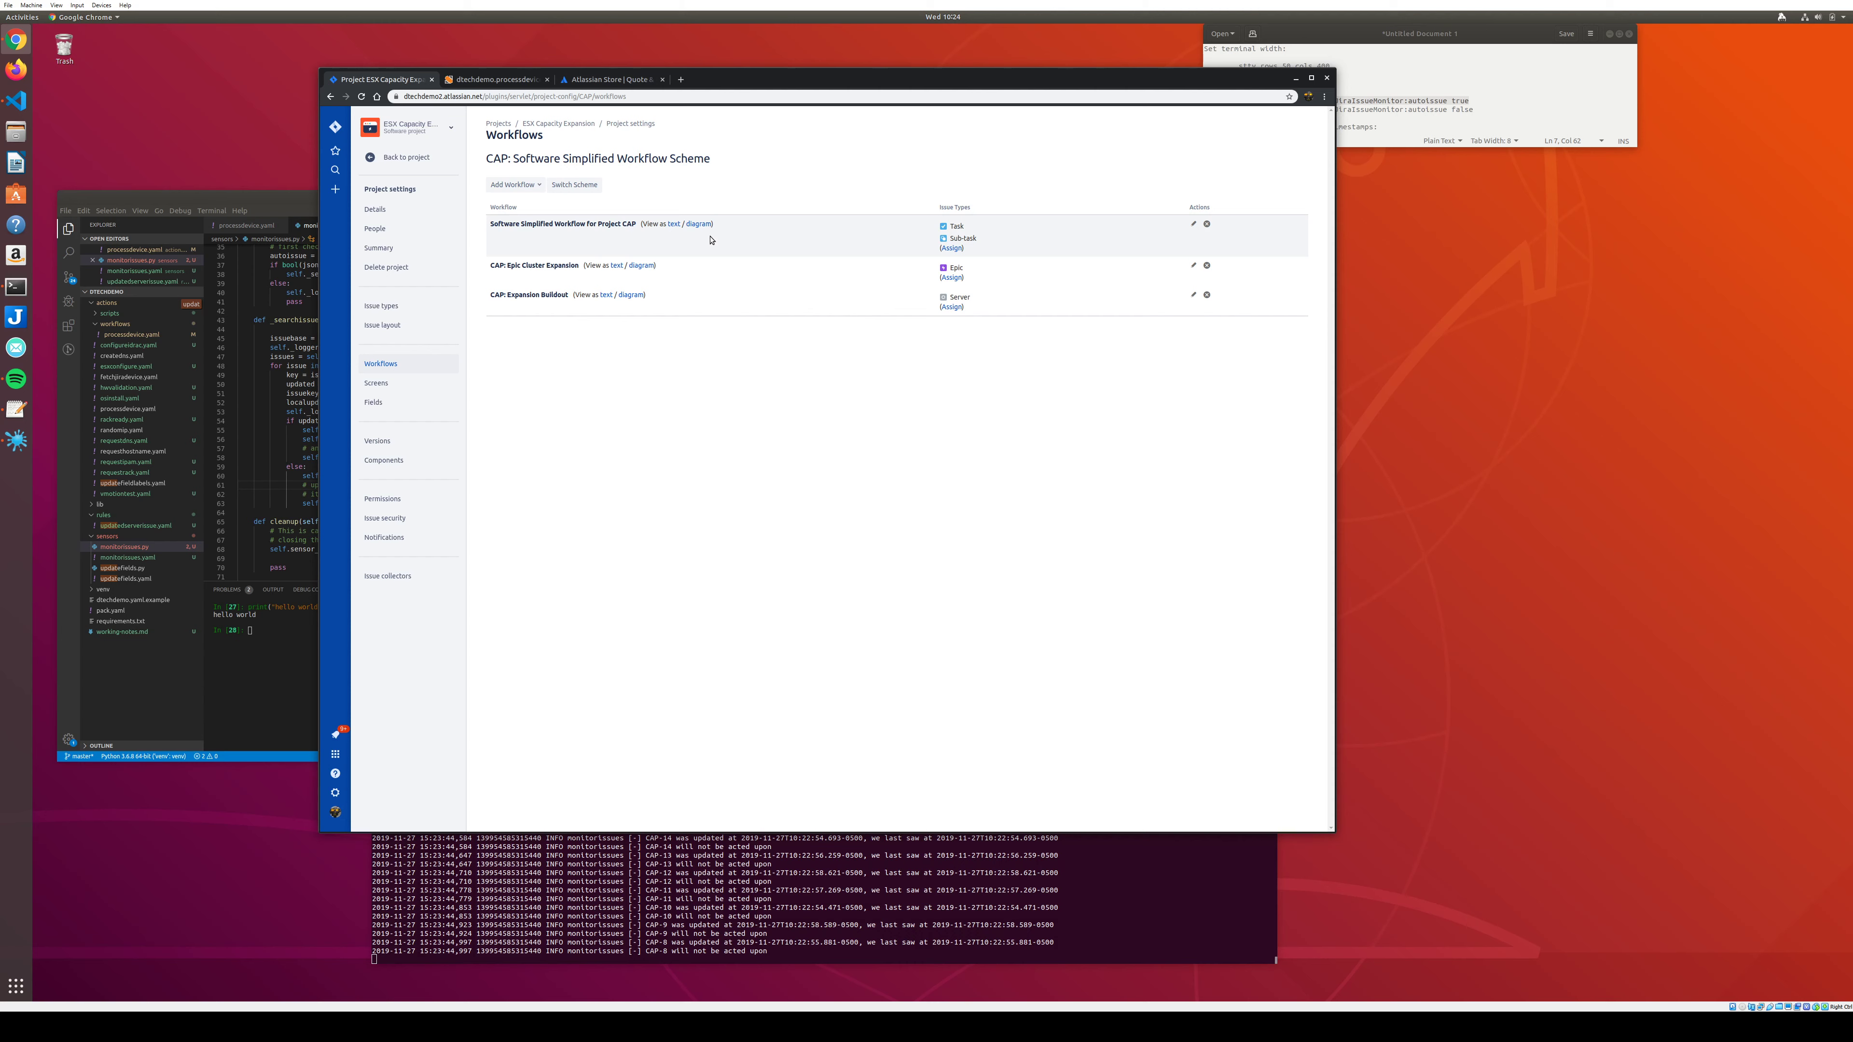
{"action": "left_click", "coordinate": [637, 268]}
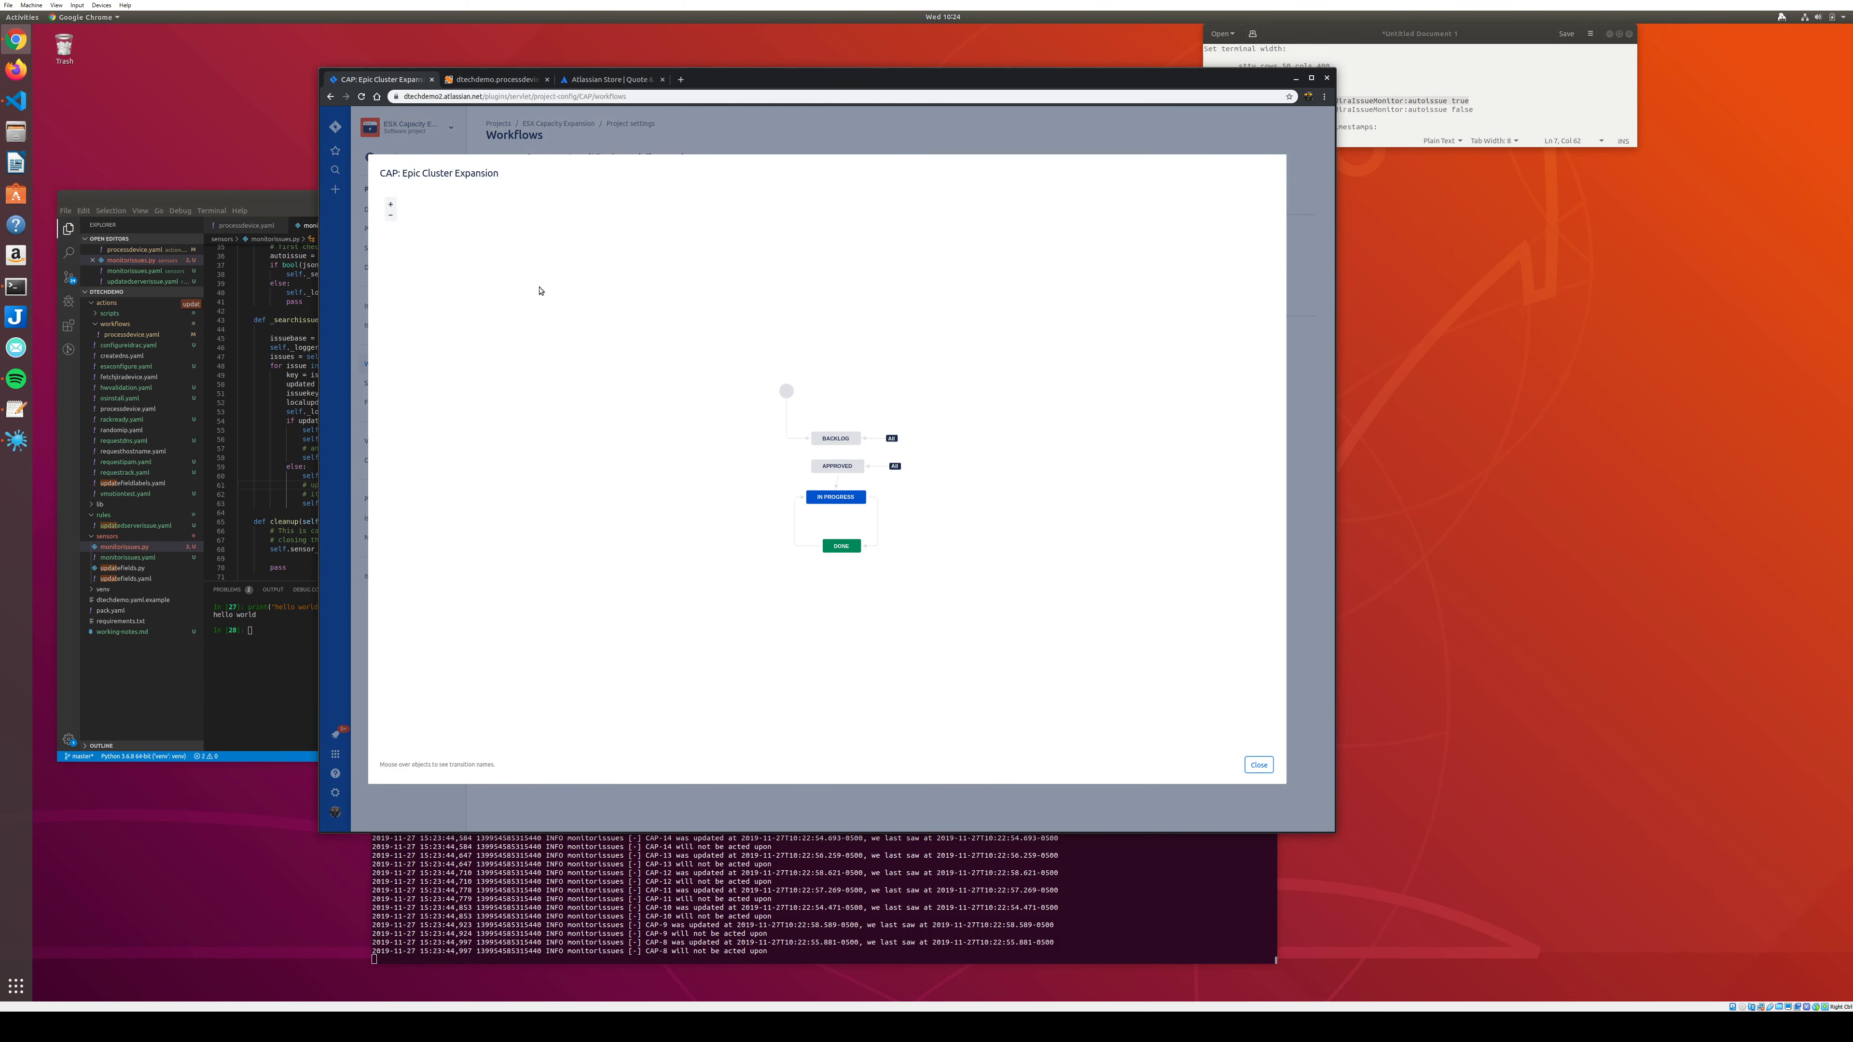
{"action": "left_click", "coordinate": [1258, 764]}
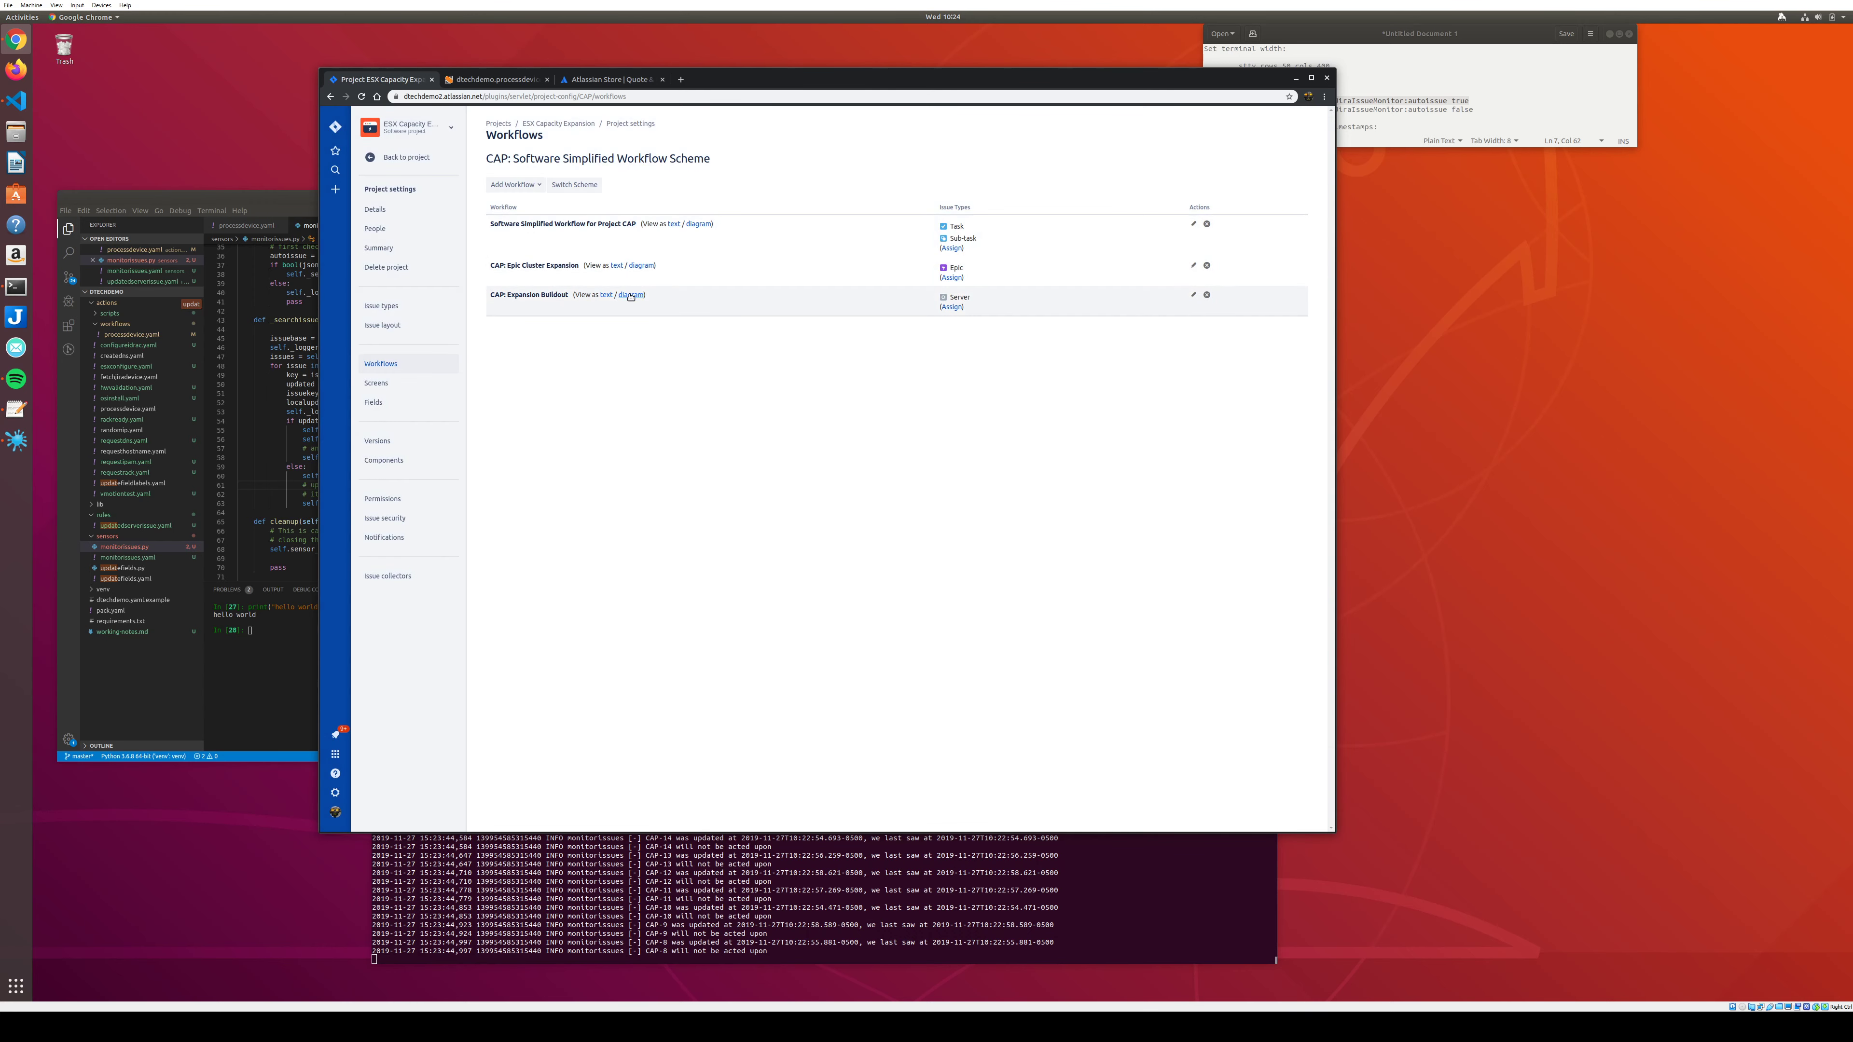
{"action": "left_click", "coordinate": [631, 295]}
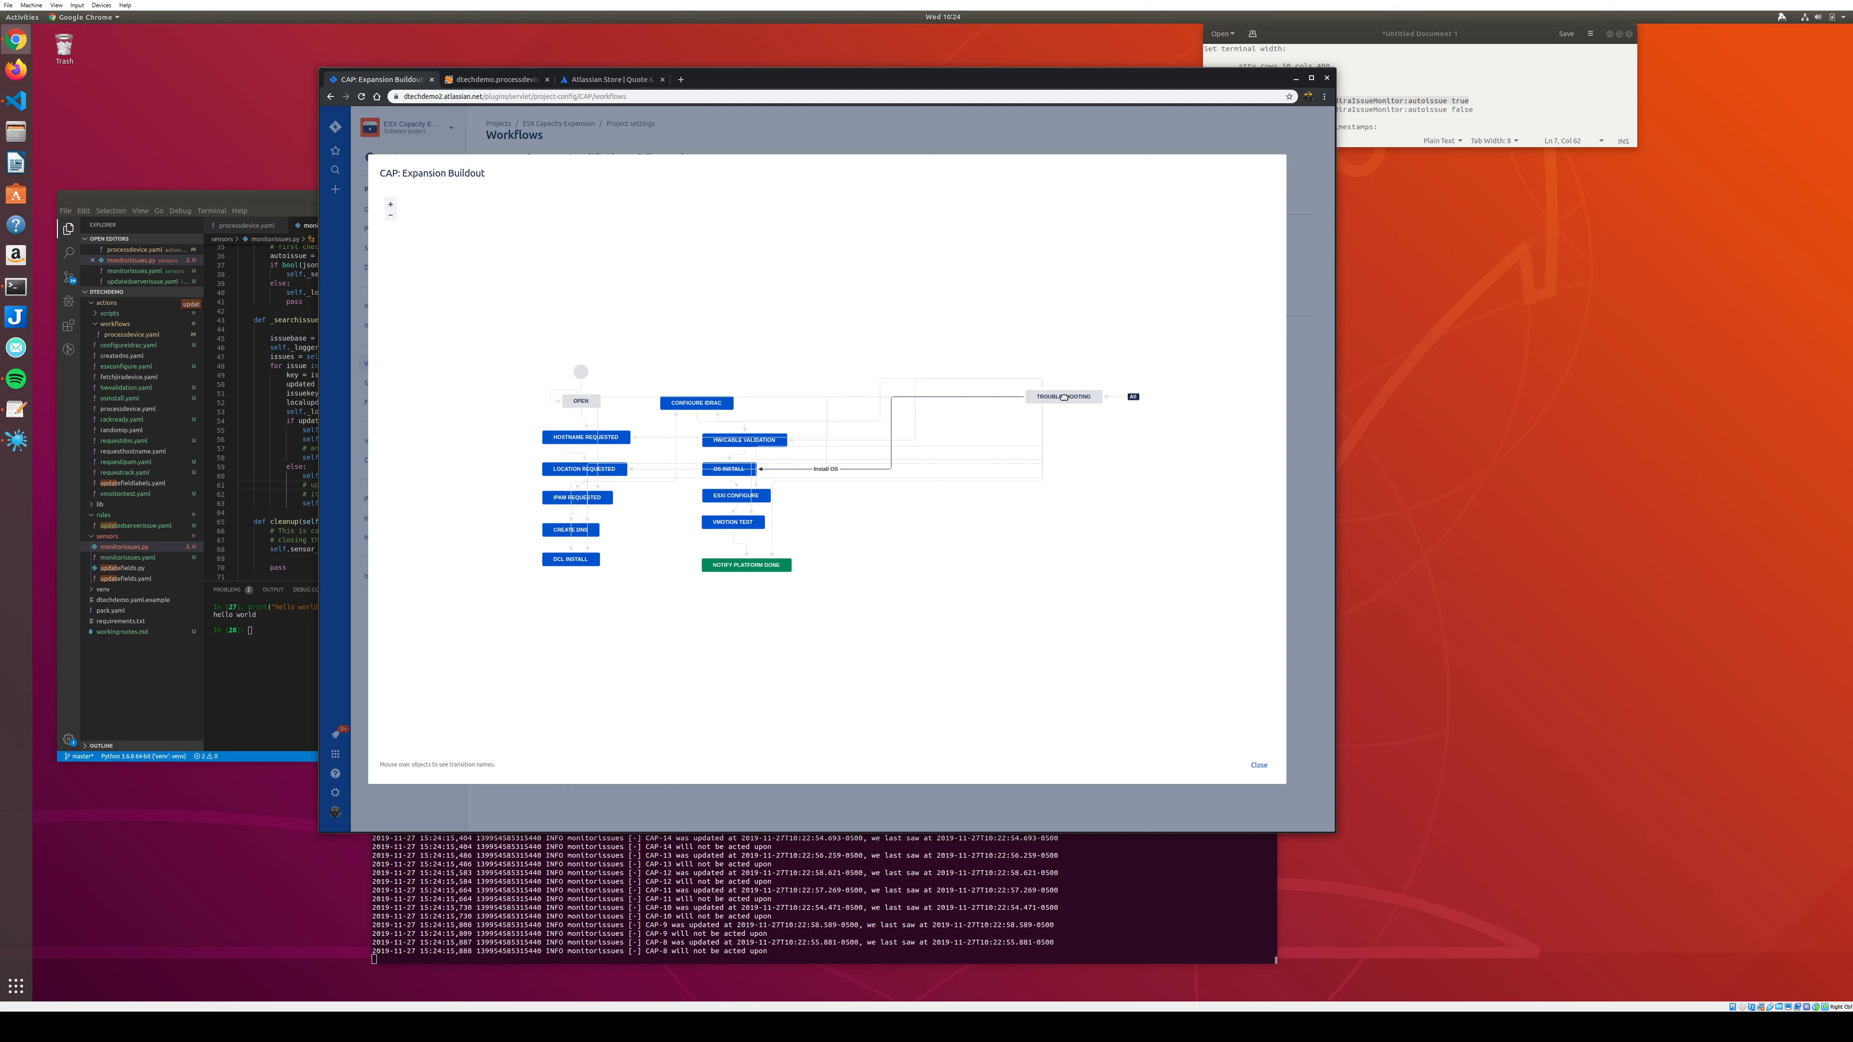
{"action": "mouse_move", "coordinate": [1064, 397]}
{"action": "left_mouse_down"}
{"action": "mouse_move", "coordinate": [1075, 447]}
{"action": "mouse_move", "coordinate": [1075, 430]}
{"action": "left_mouse_up"}
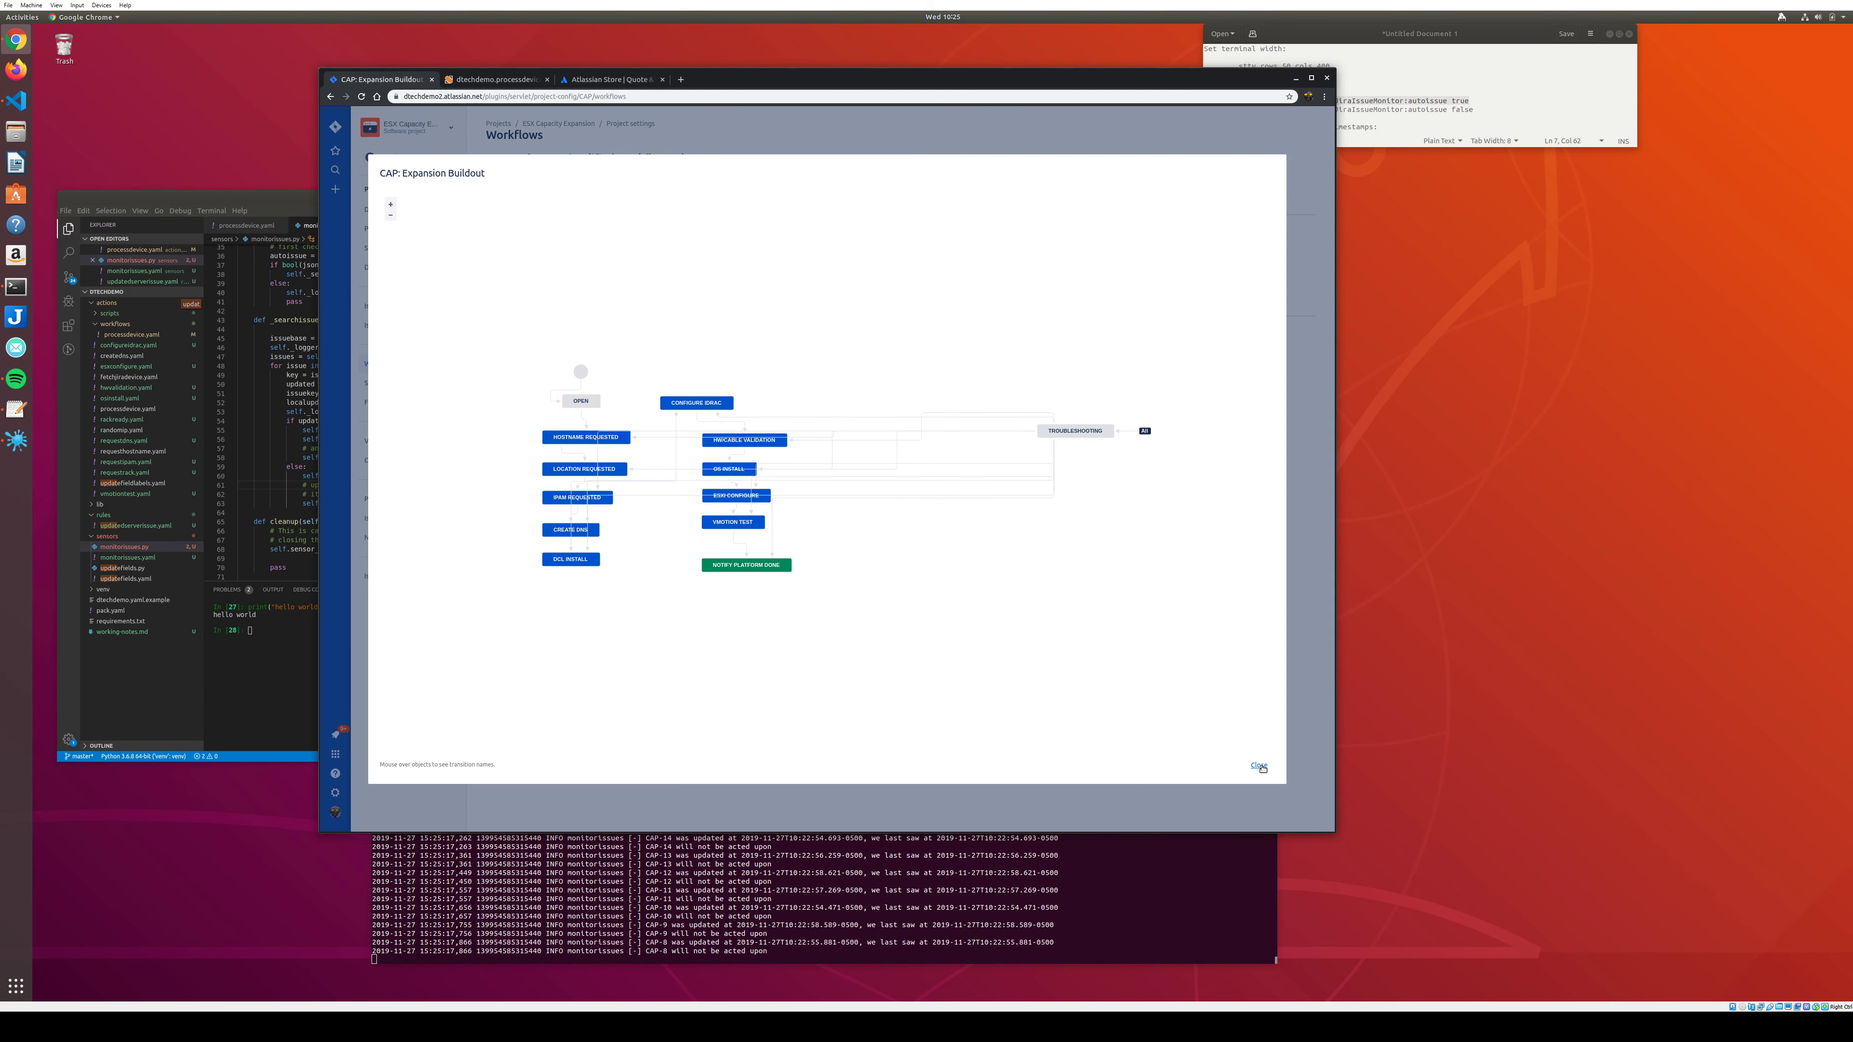
{"action": "left_click", "coordinate": [1258, 766]}
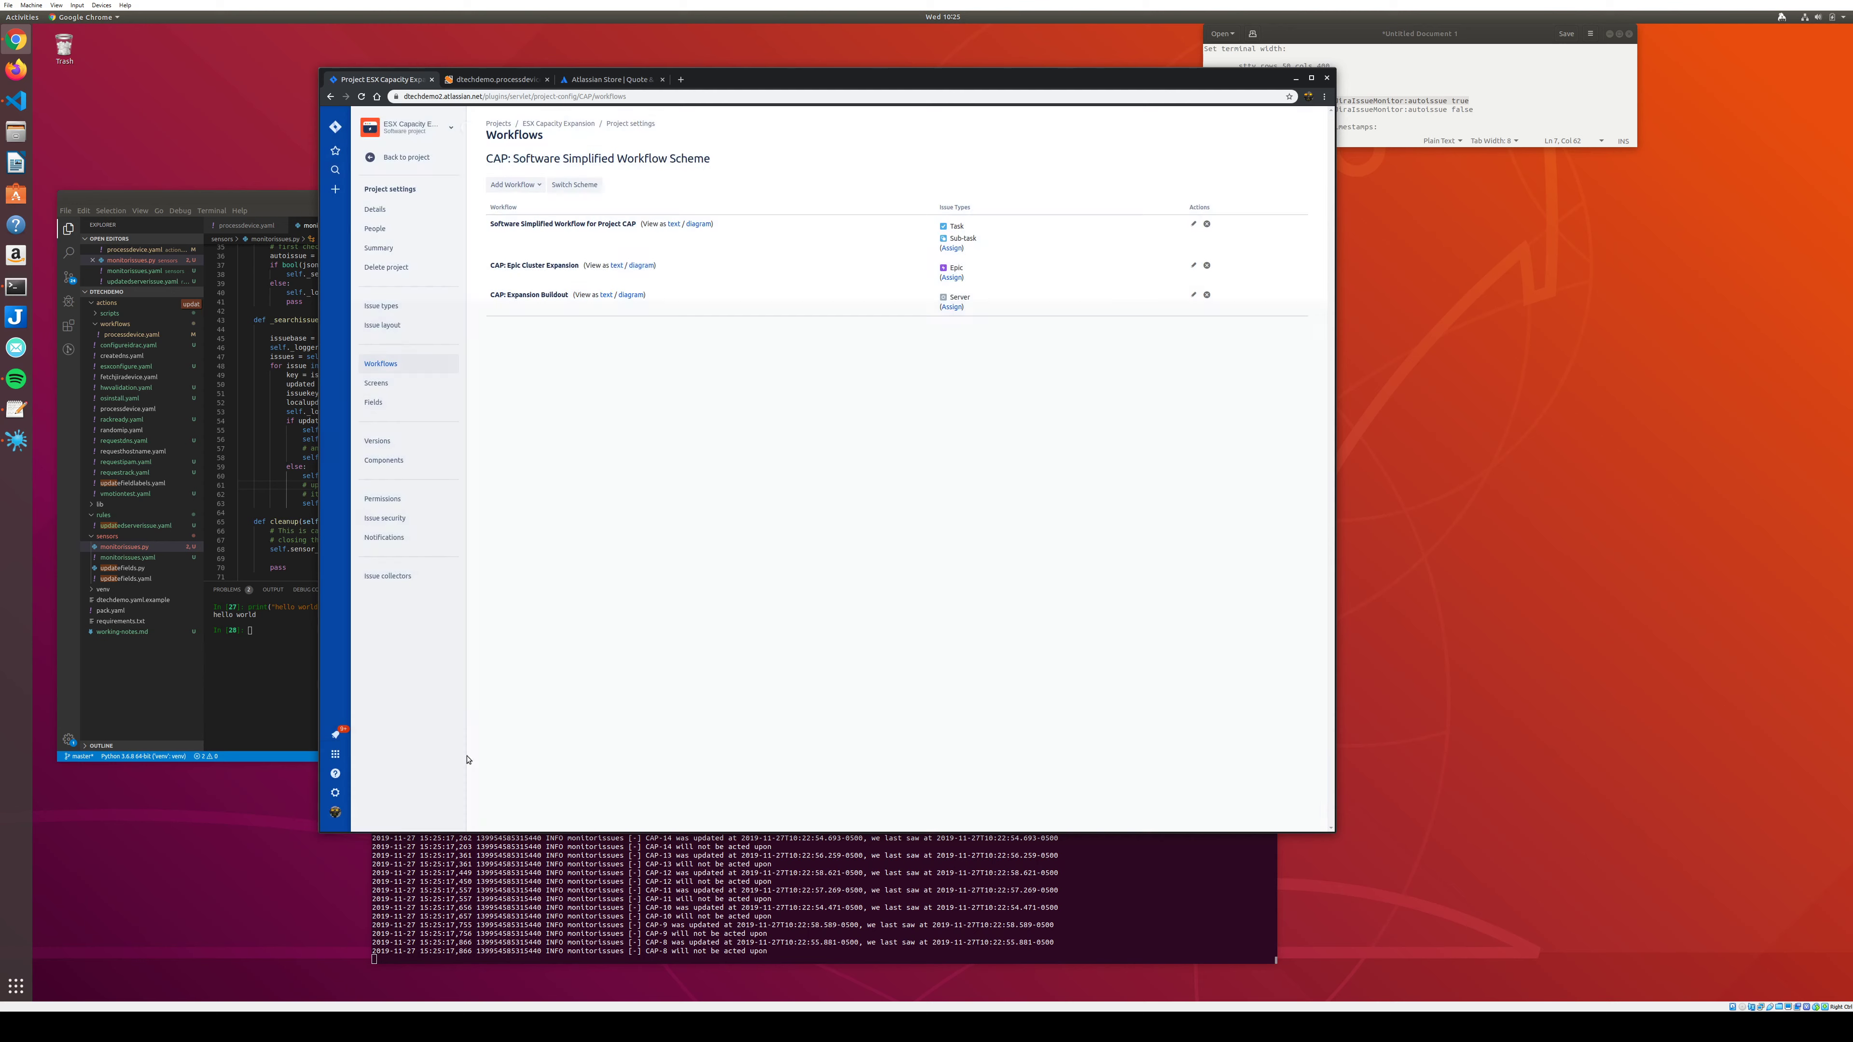
Edit the CAP: Expansion Buildout workflow from the site's Issues workflow administration.
{"action": "left_click", "coordinate": [335, 792]}
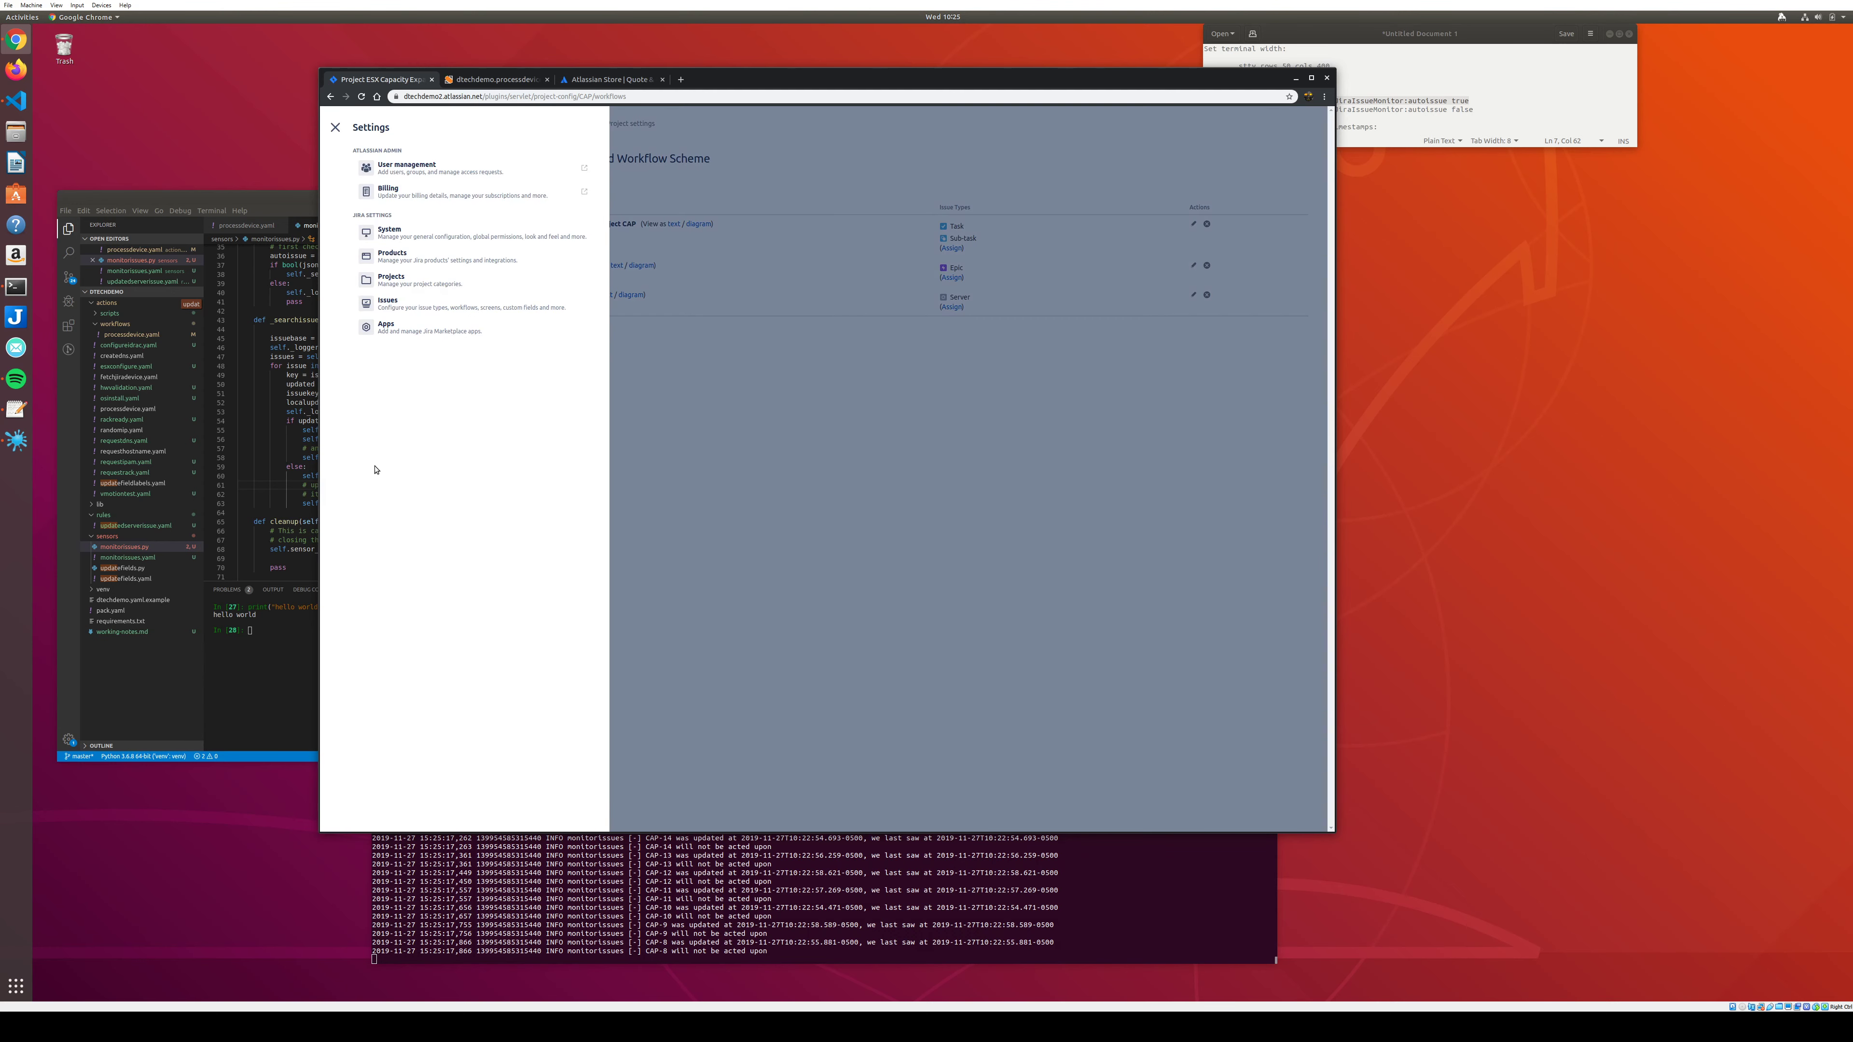
{"action": "left_click", "coordinate": [389, 304]}
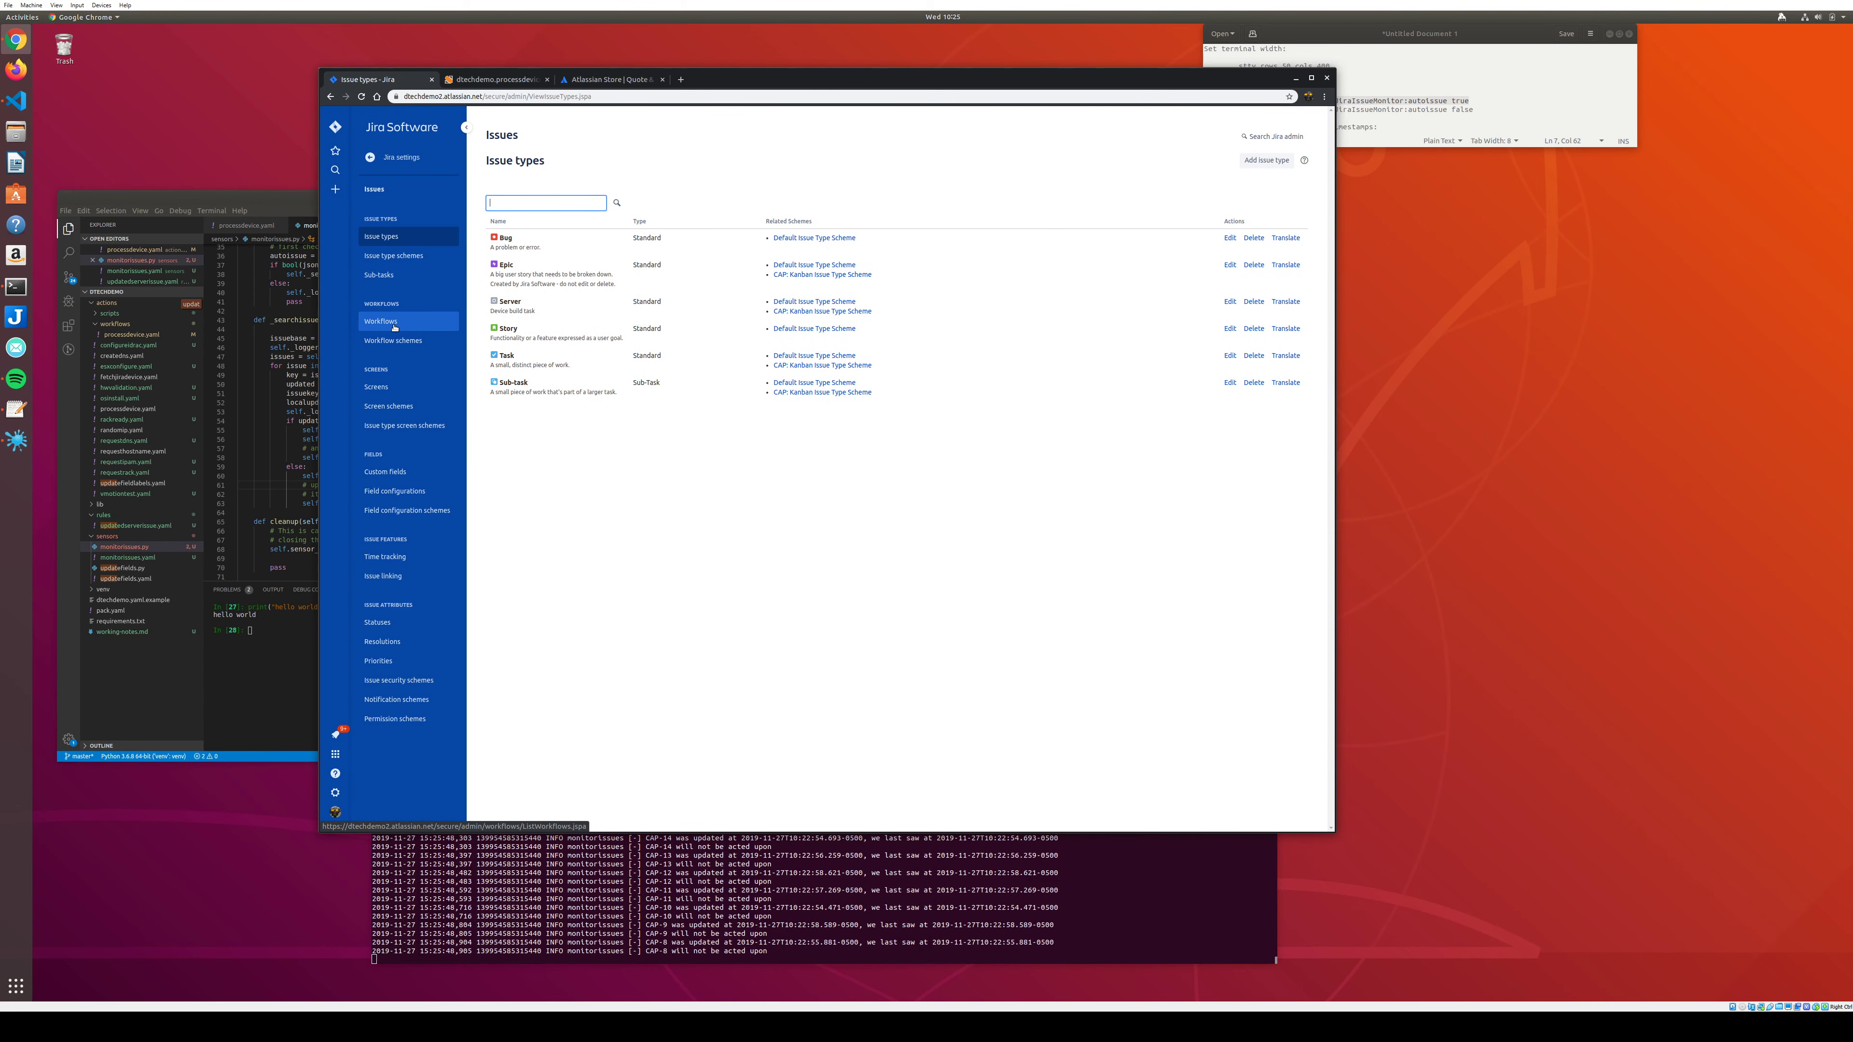
{"action": "left_click", "coordinate": [393, 324]}
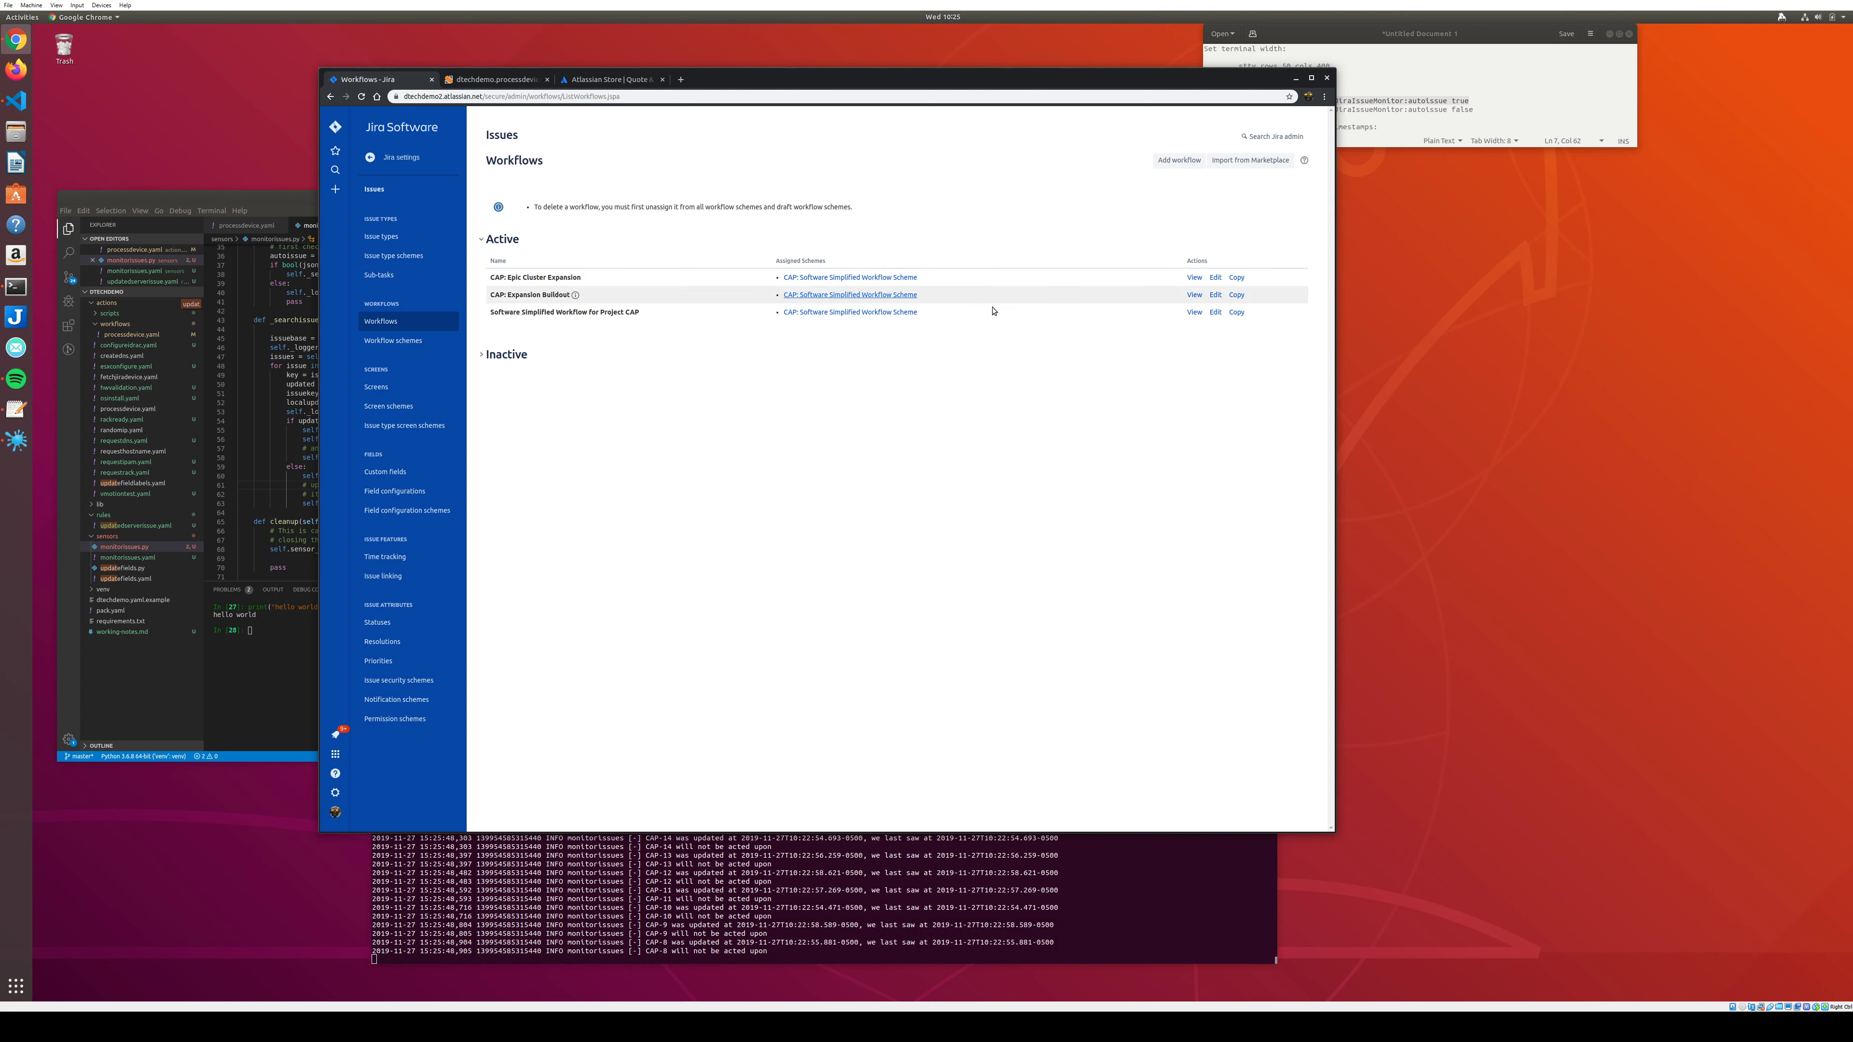
{"action": "left_click", "coordinate": [1215, 294]}
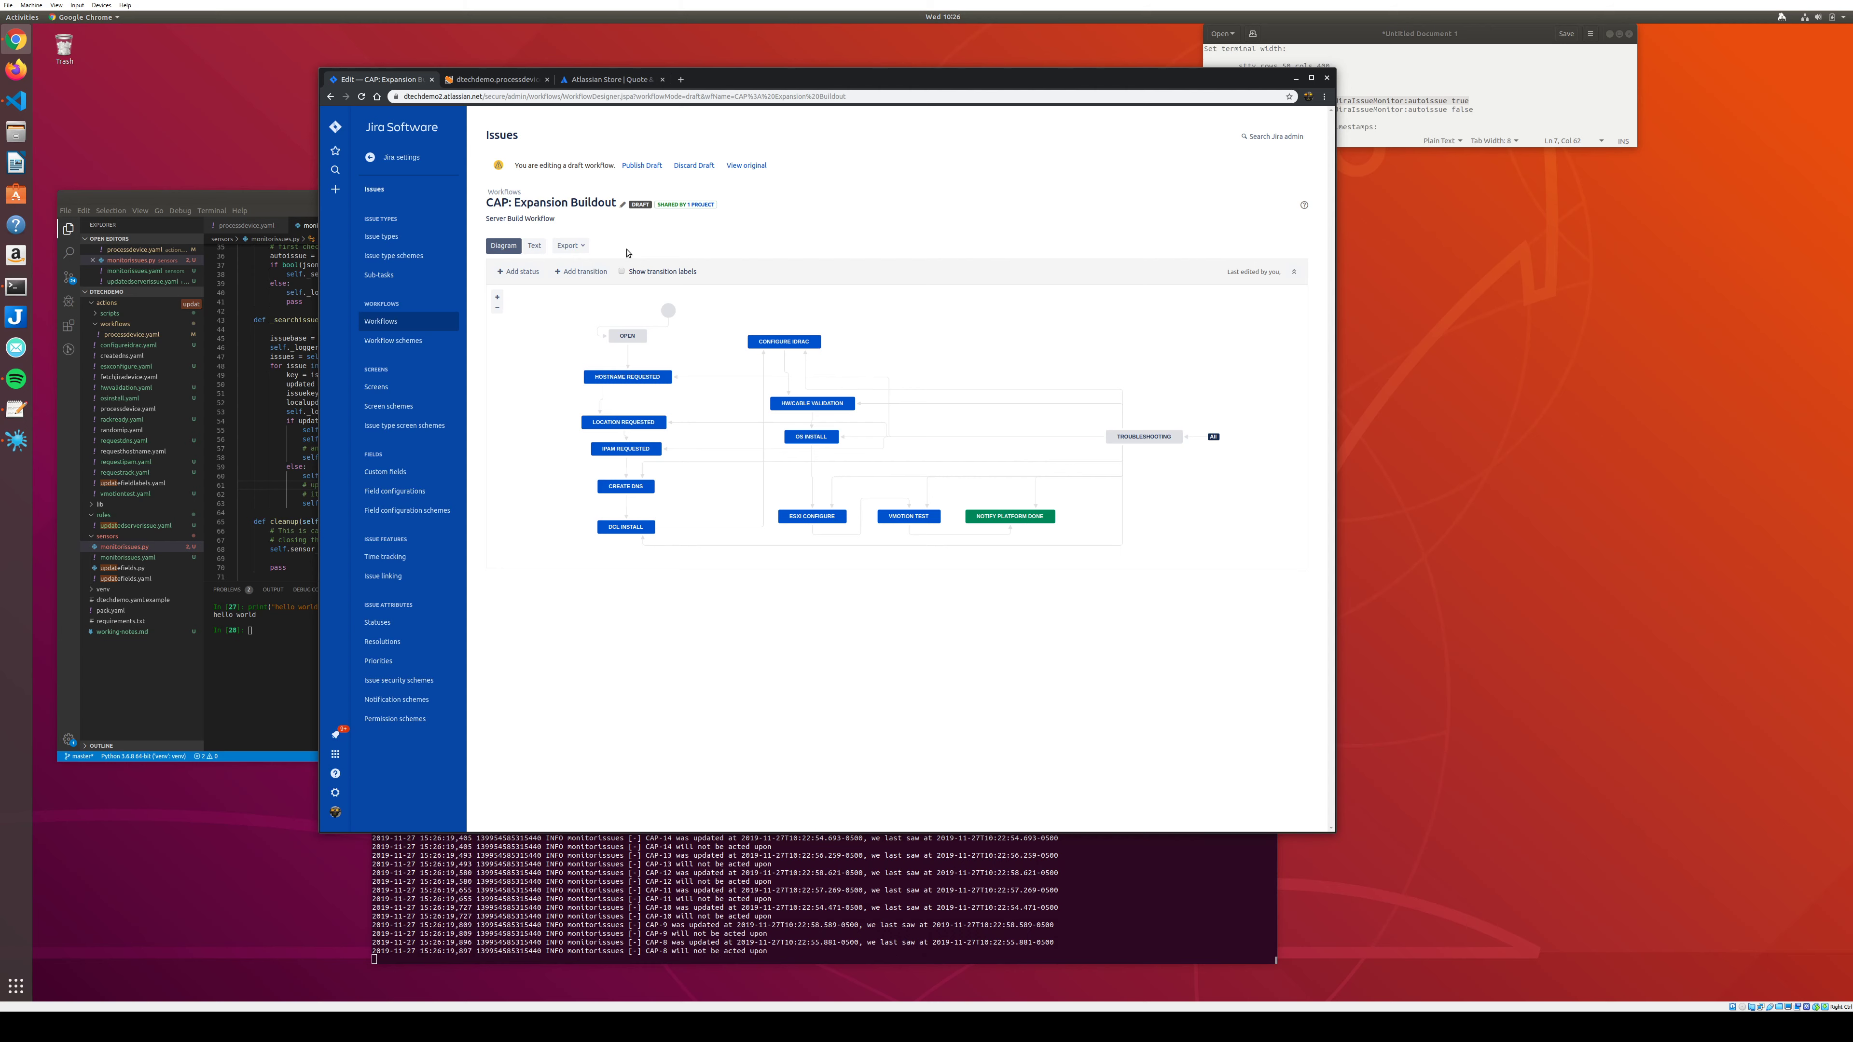
{"action": "left_click", "coordinate": [611, 79]}
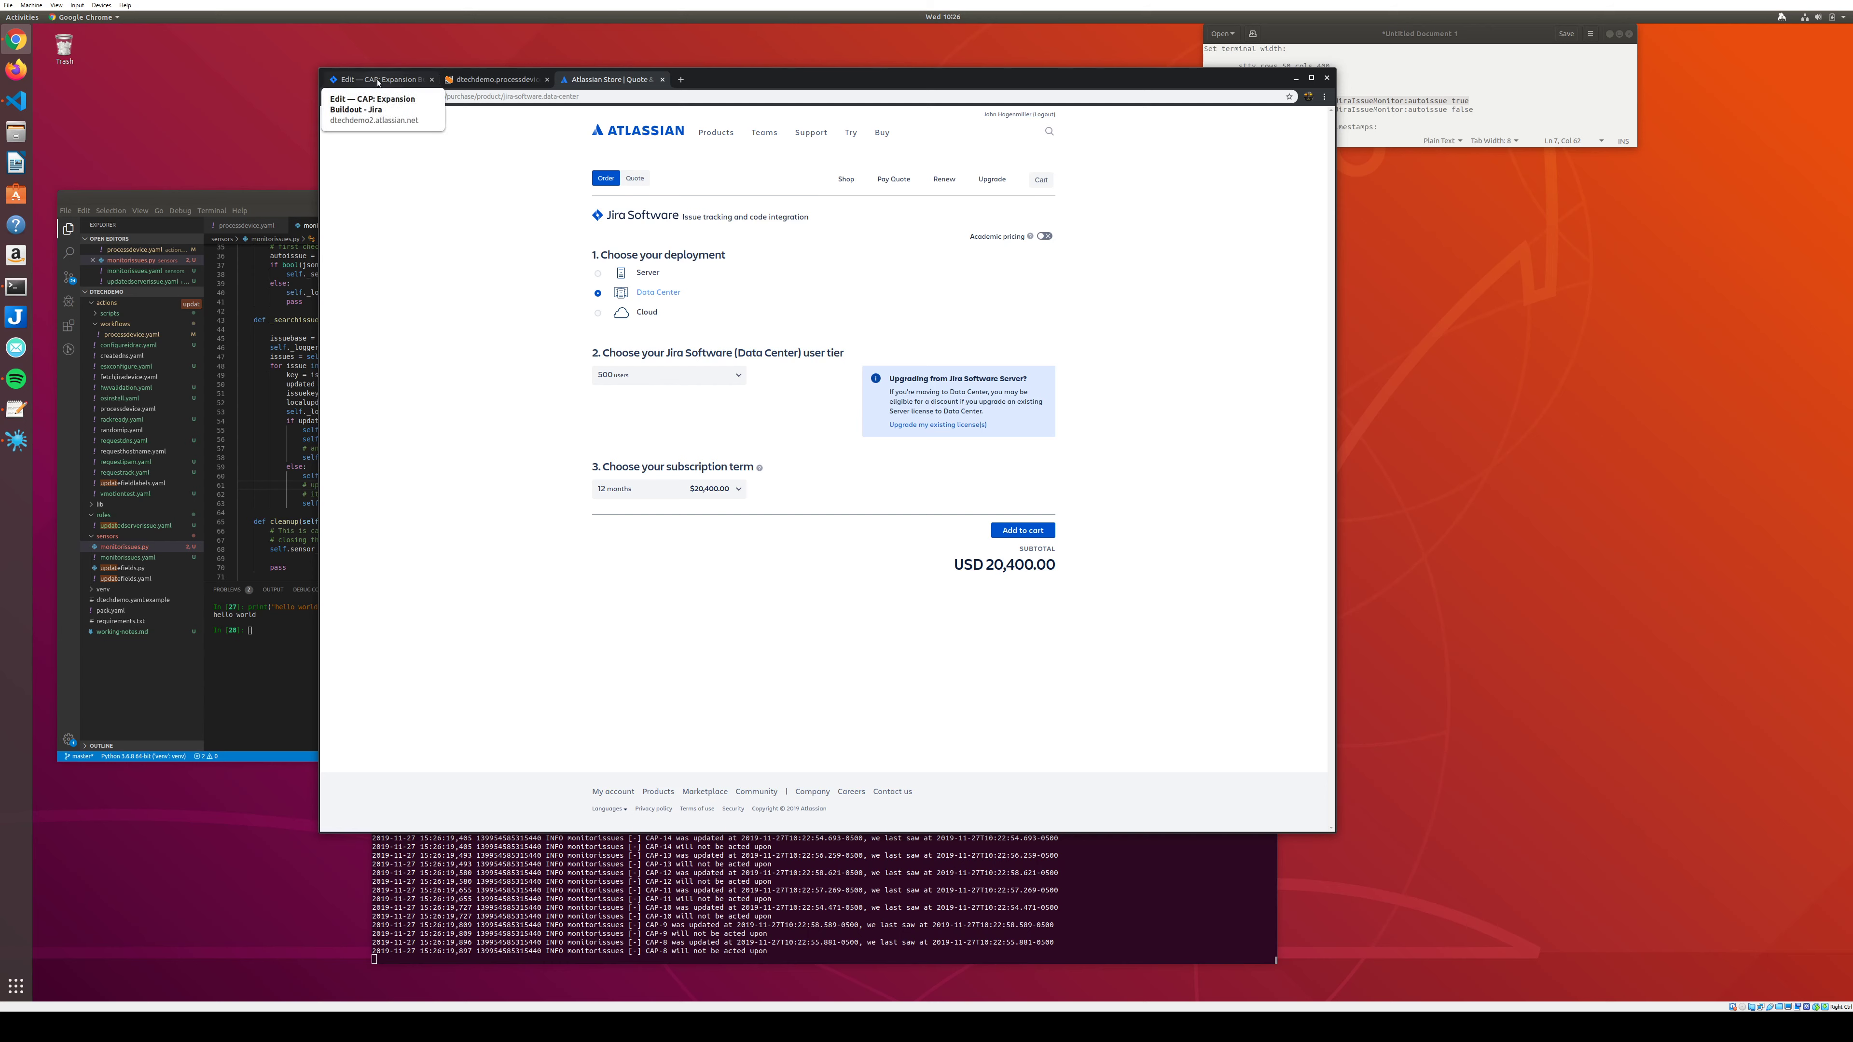
Show the Request location transition's validator requiring Hostname, with the 'No hostname' error.
{"action": "left_click", "coordinate": [378, 81]}
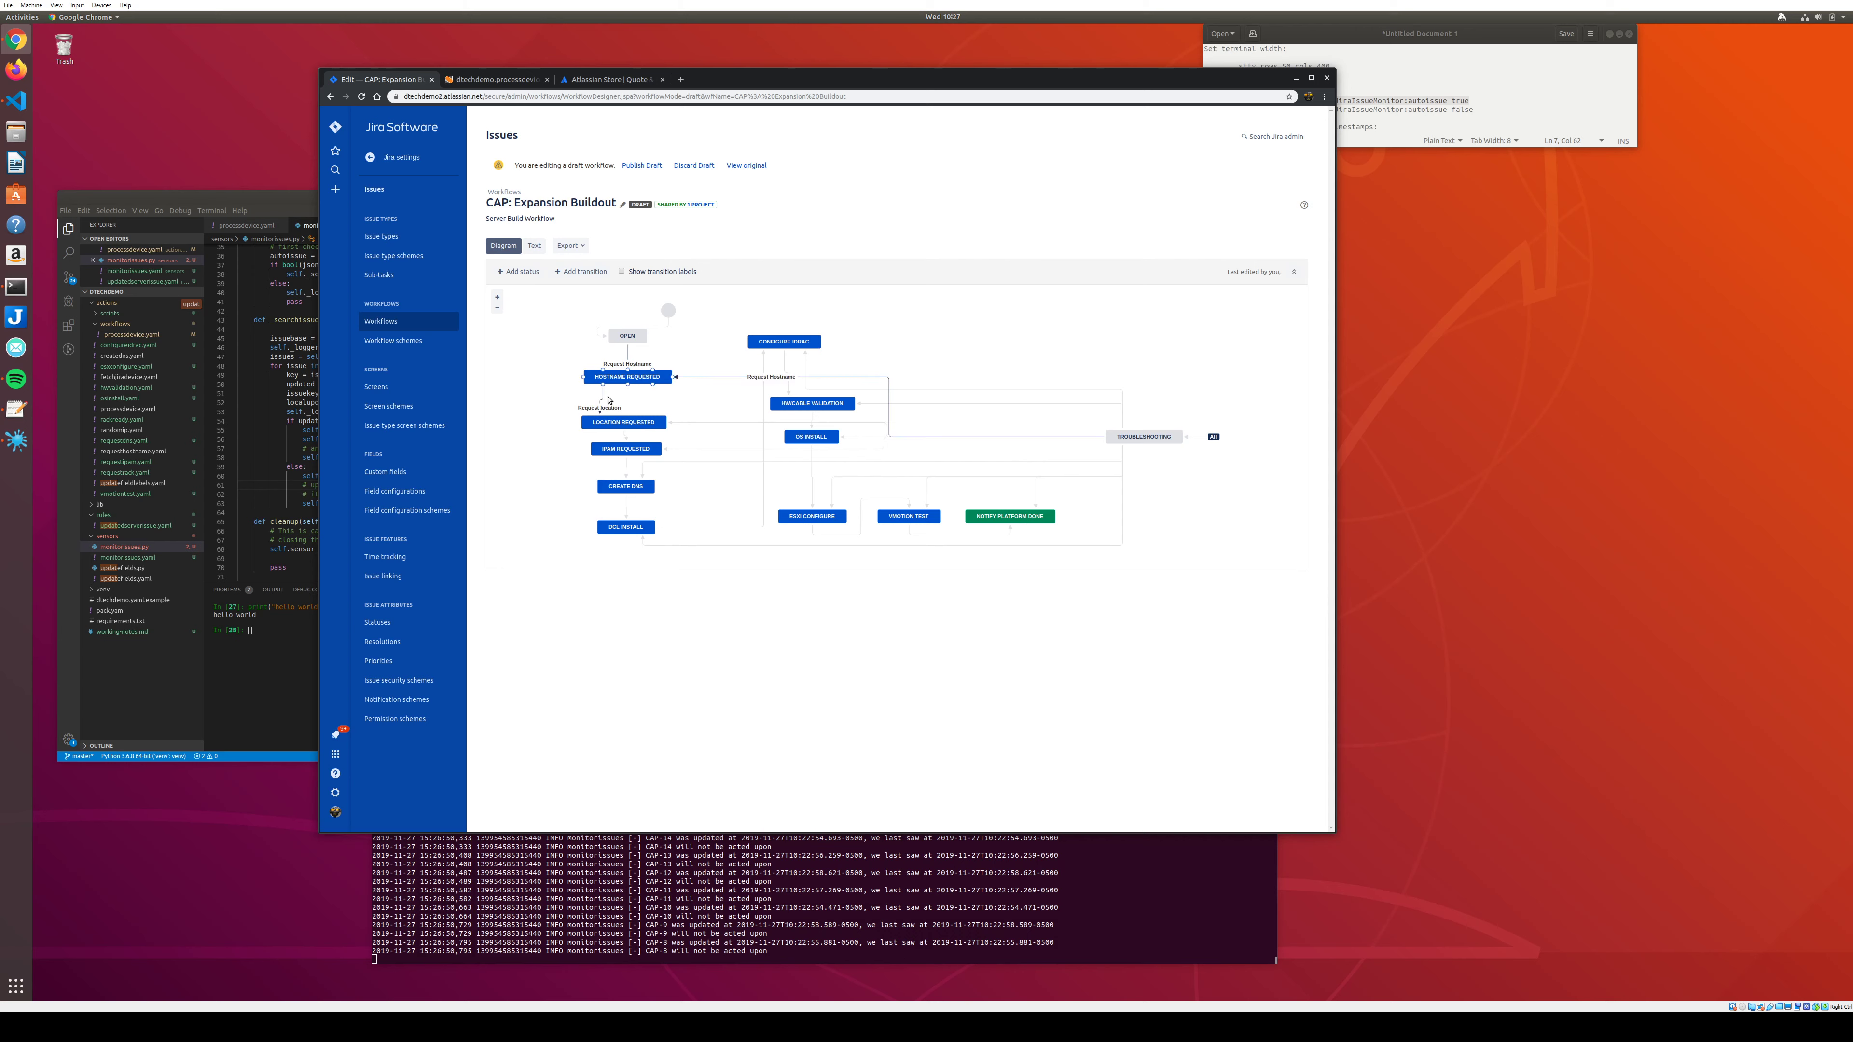
{"action": "left_click", "coordinate": [598, 411]}
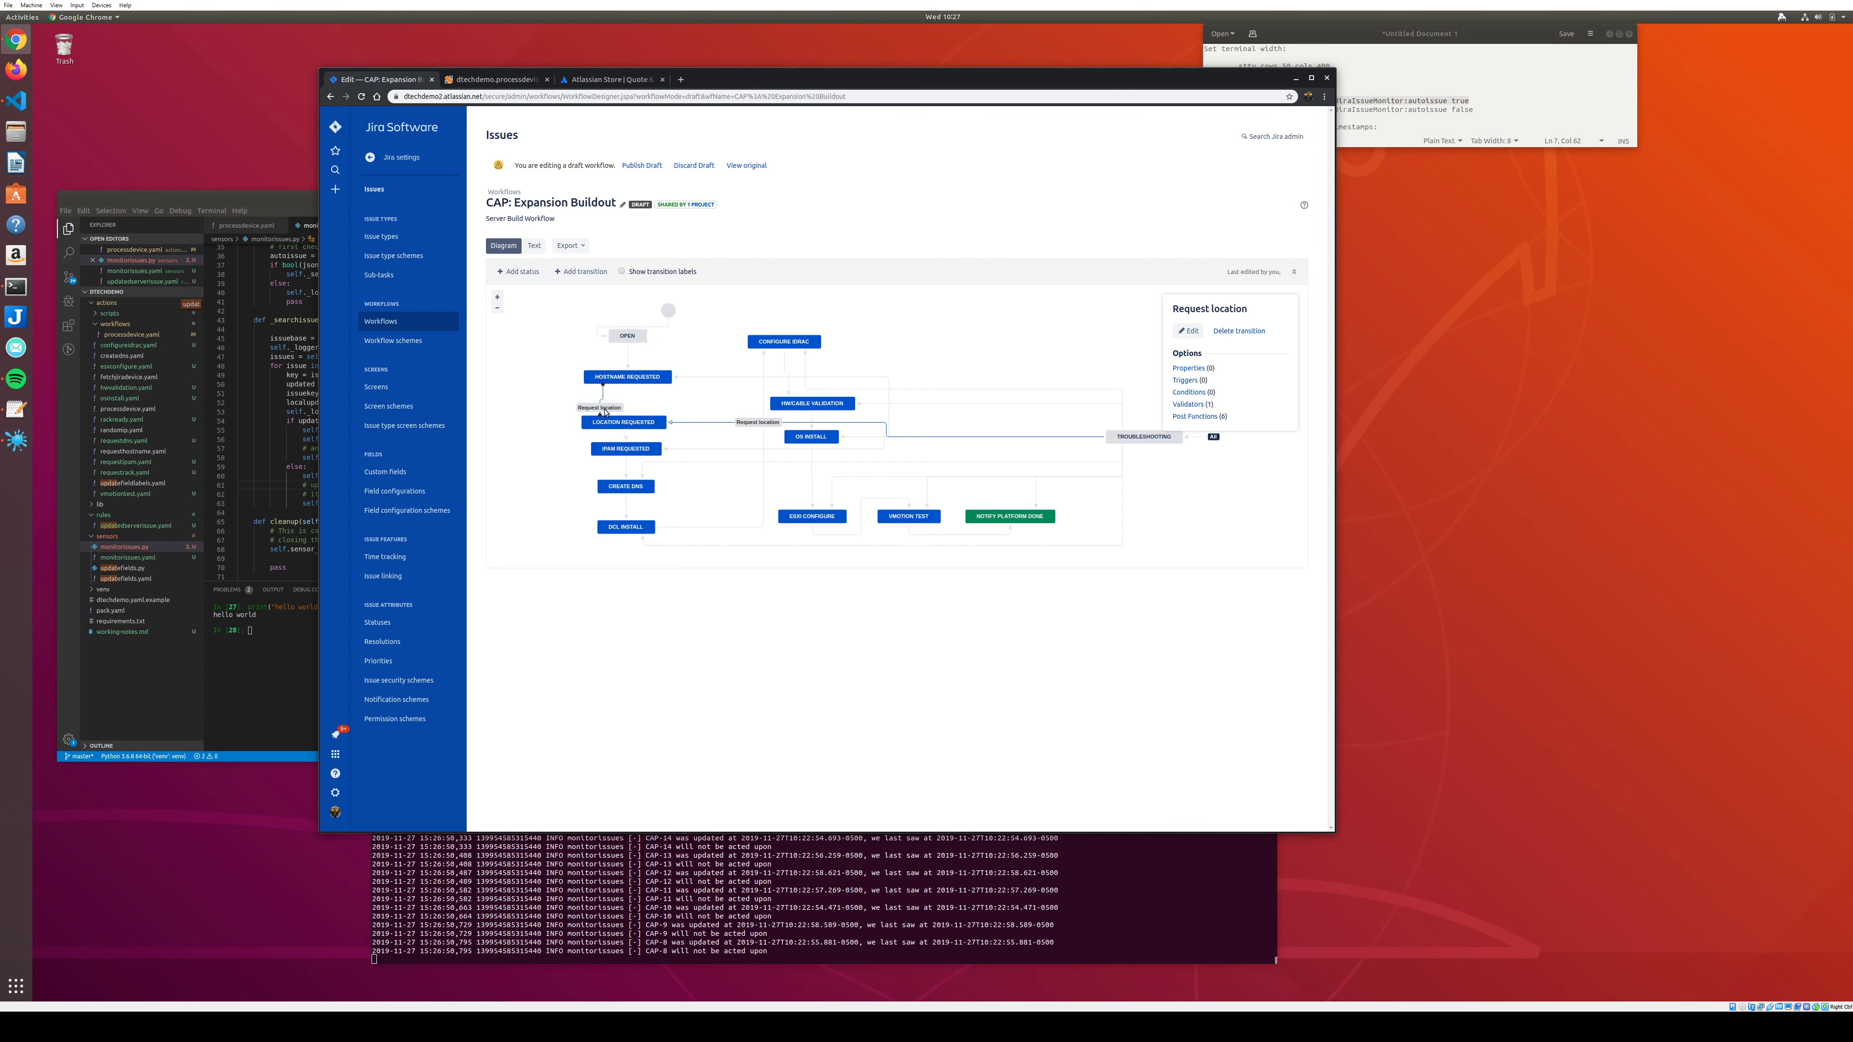
{"action": "left_click", "coordinate": [1187, 403]}
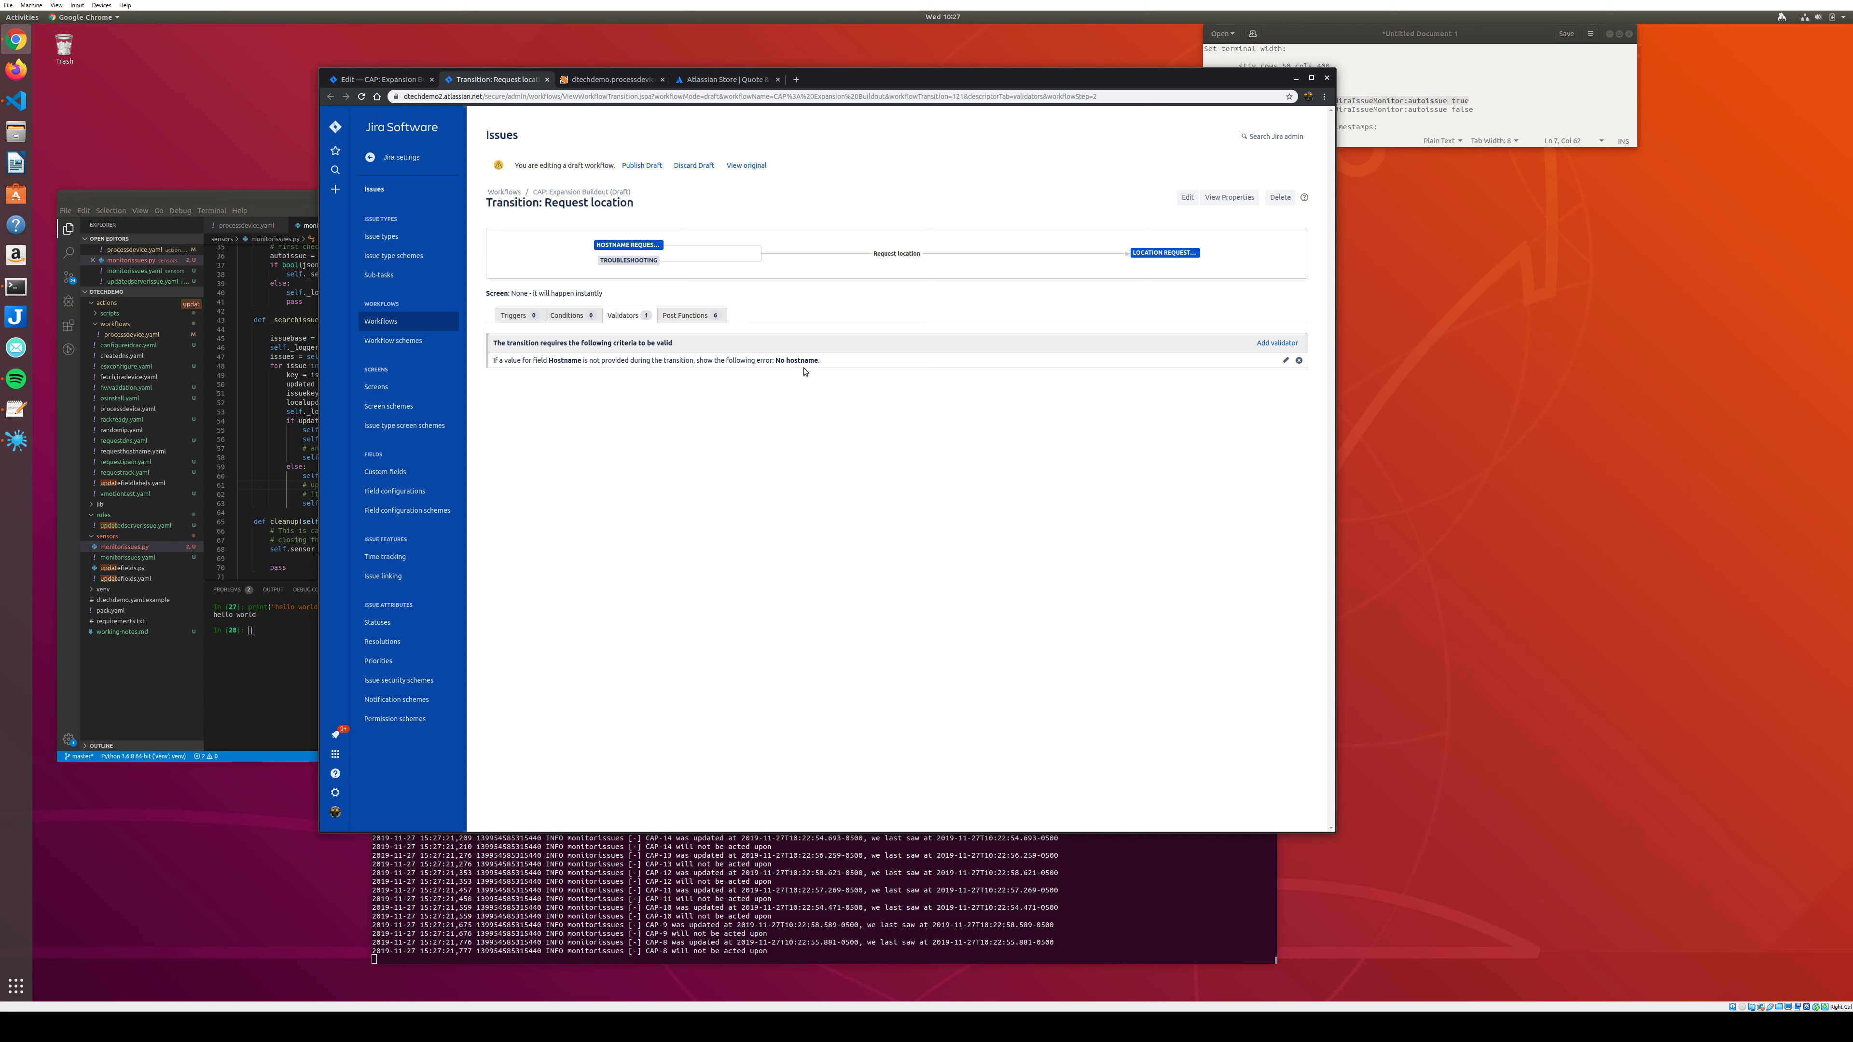
View the Request location transition's triggers, then its six post functions.
{"action": "left_click", "coordinate": [518, 315]}
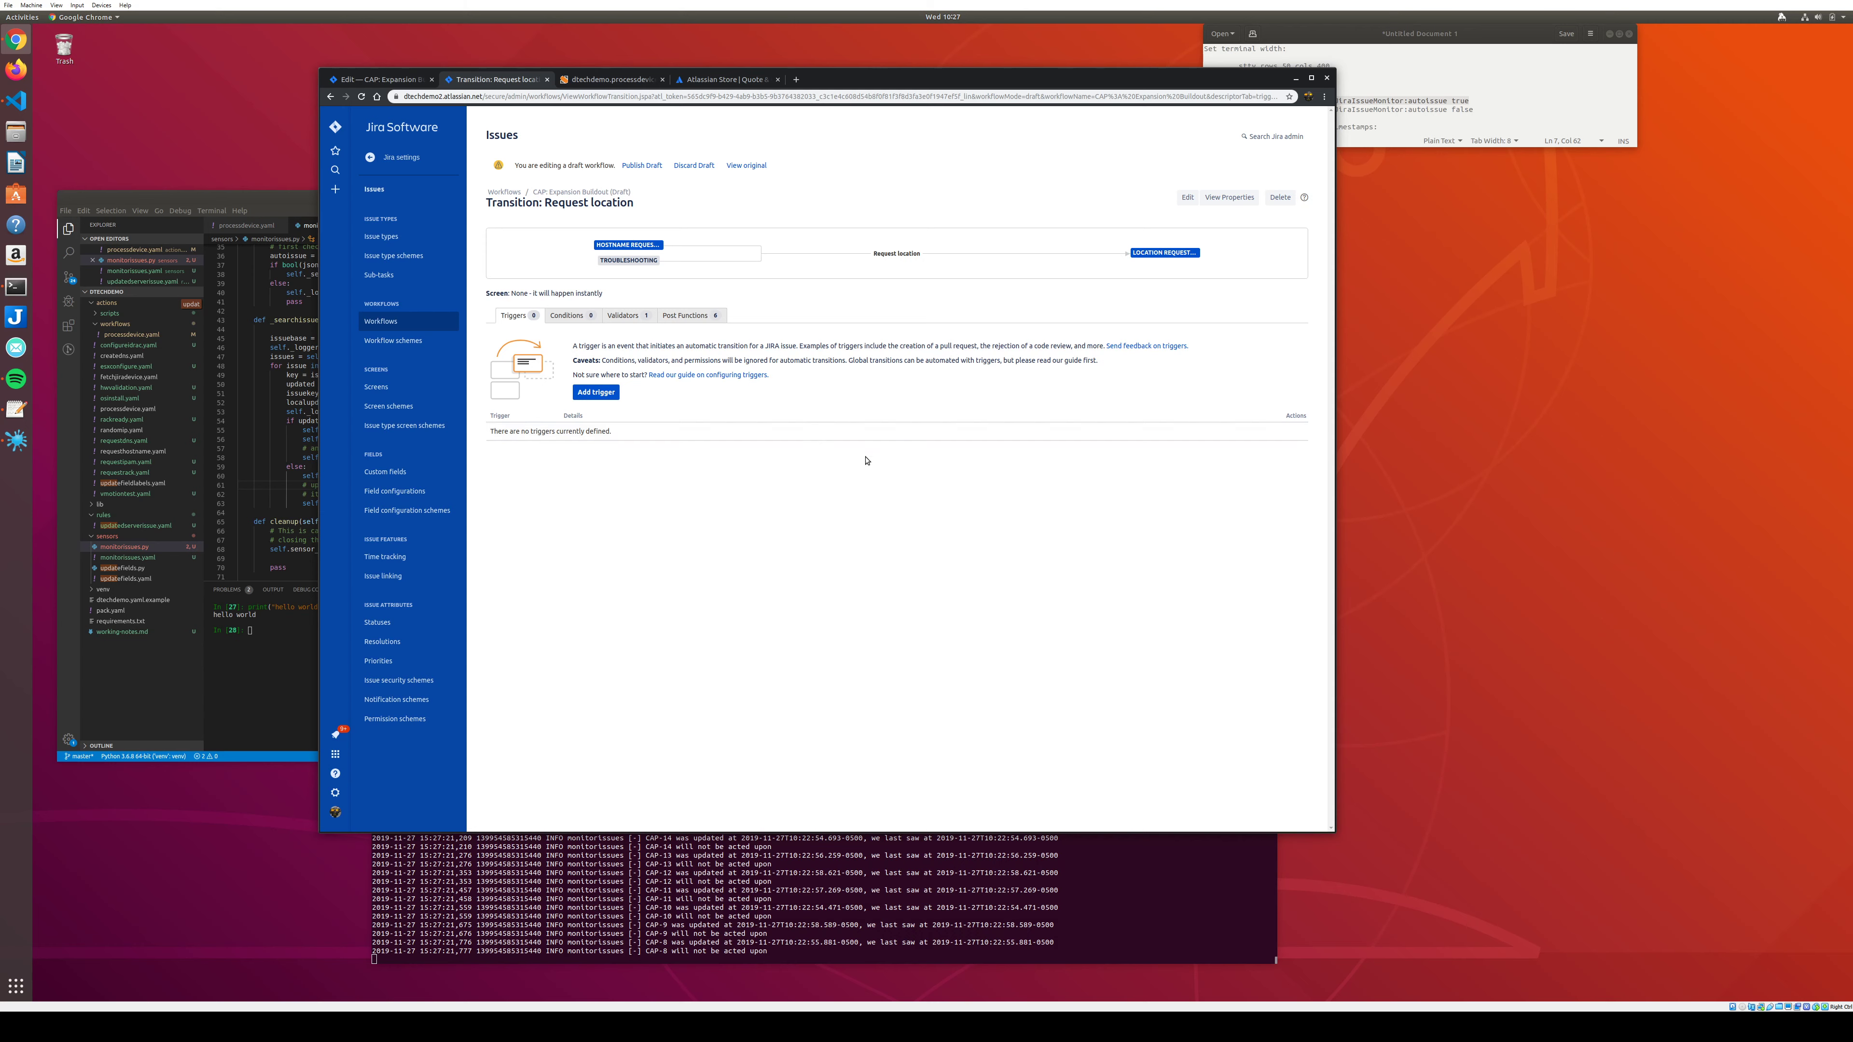
{"action": "left_click", "coordinate": [666, 320]}
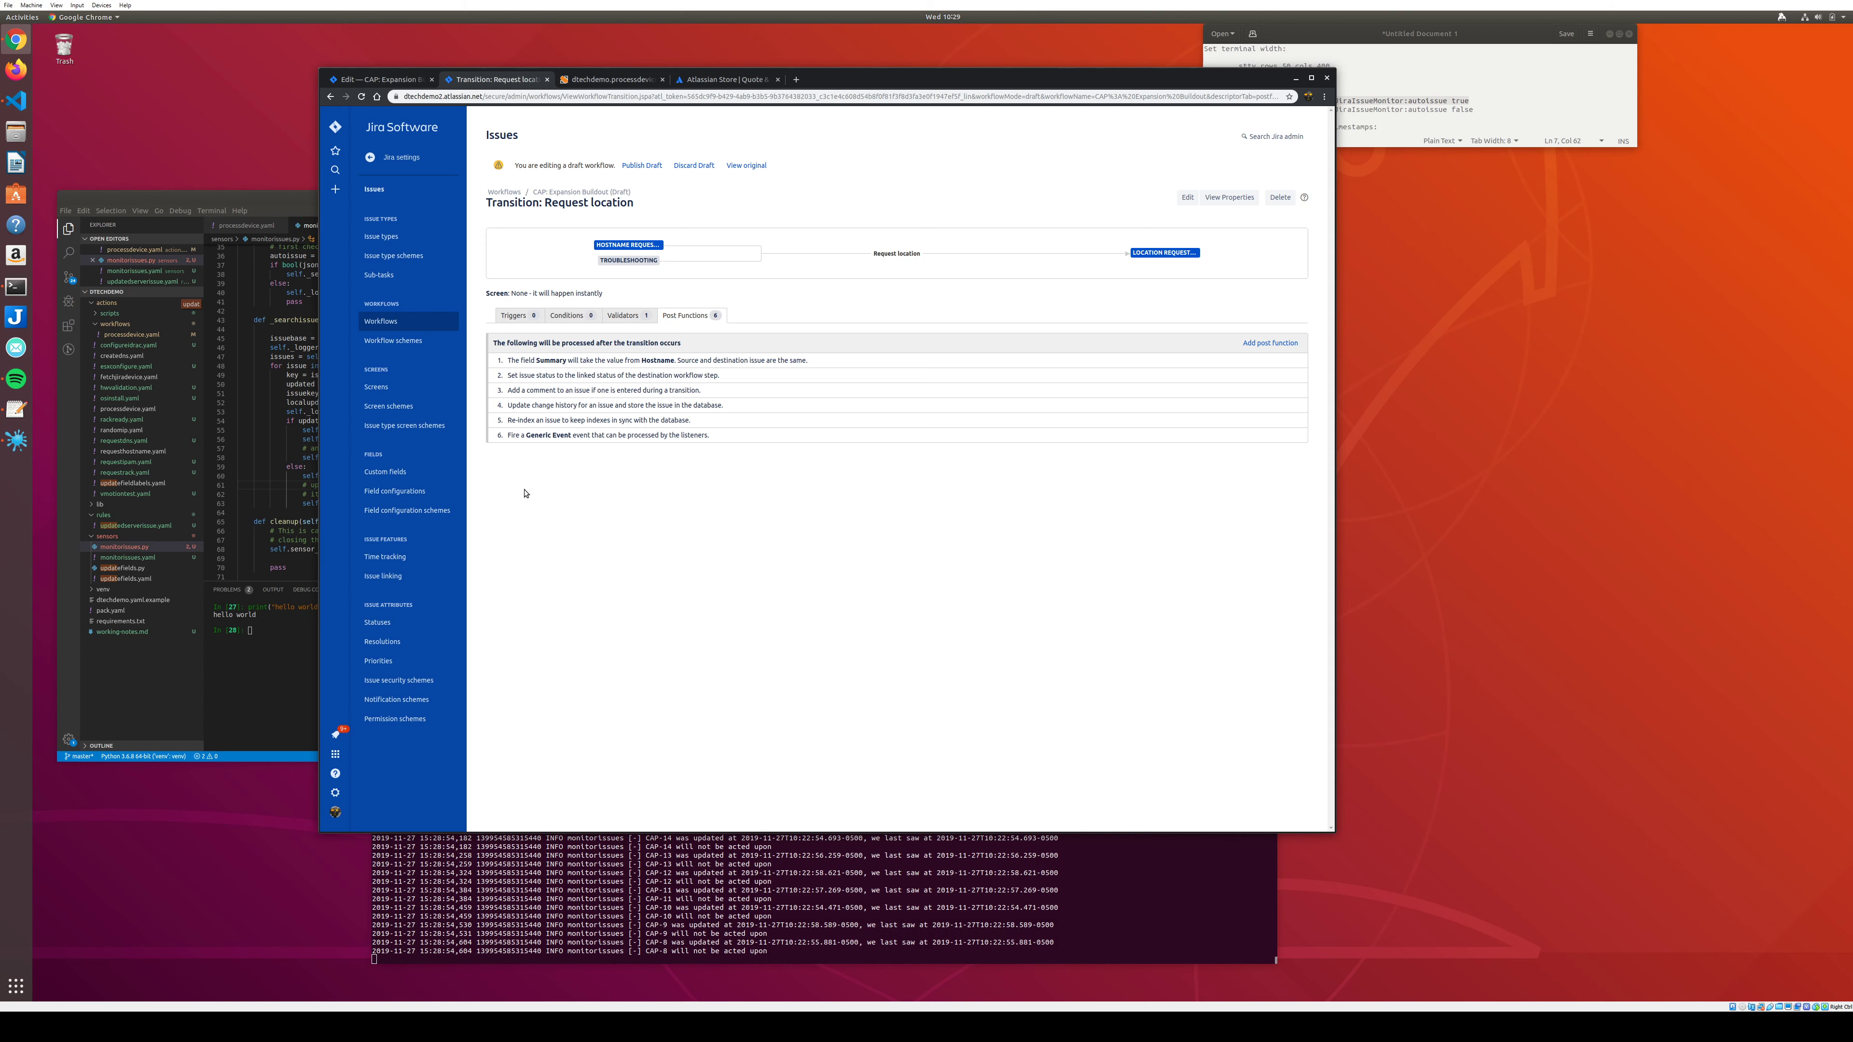
{"action": "left_click", "coordinate": [566, 315]}
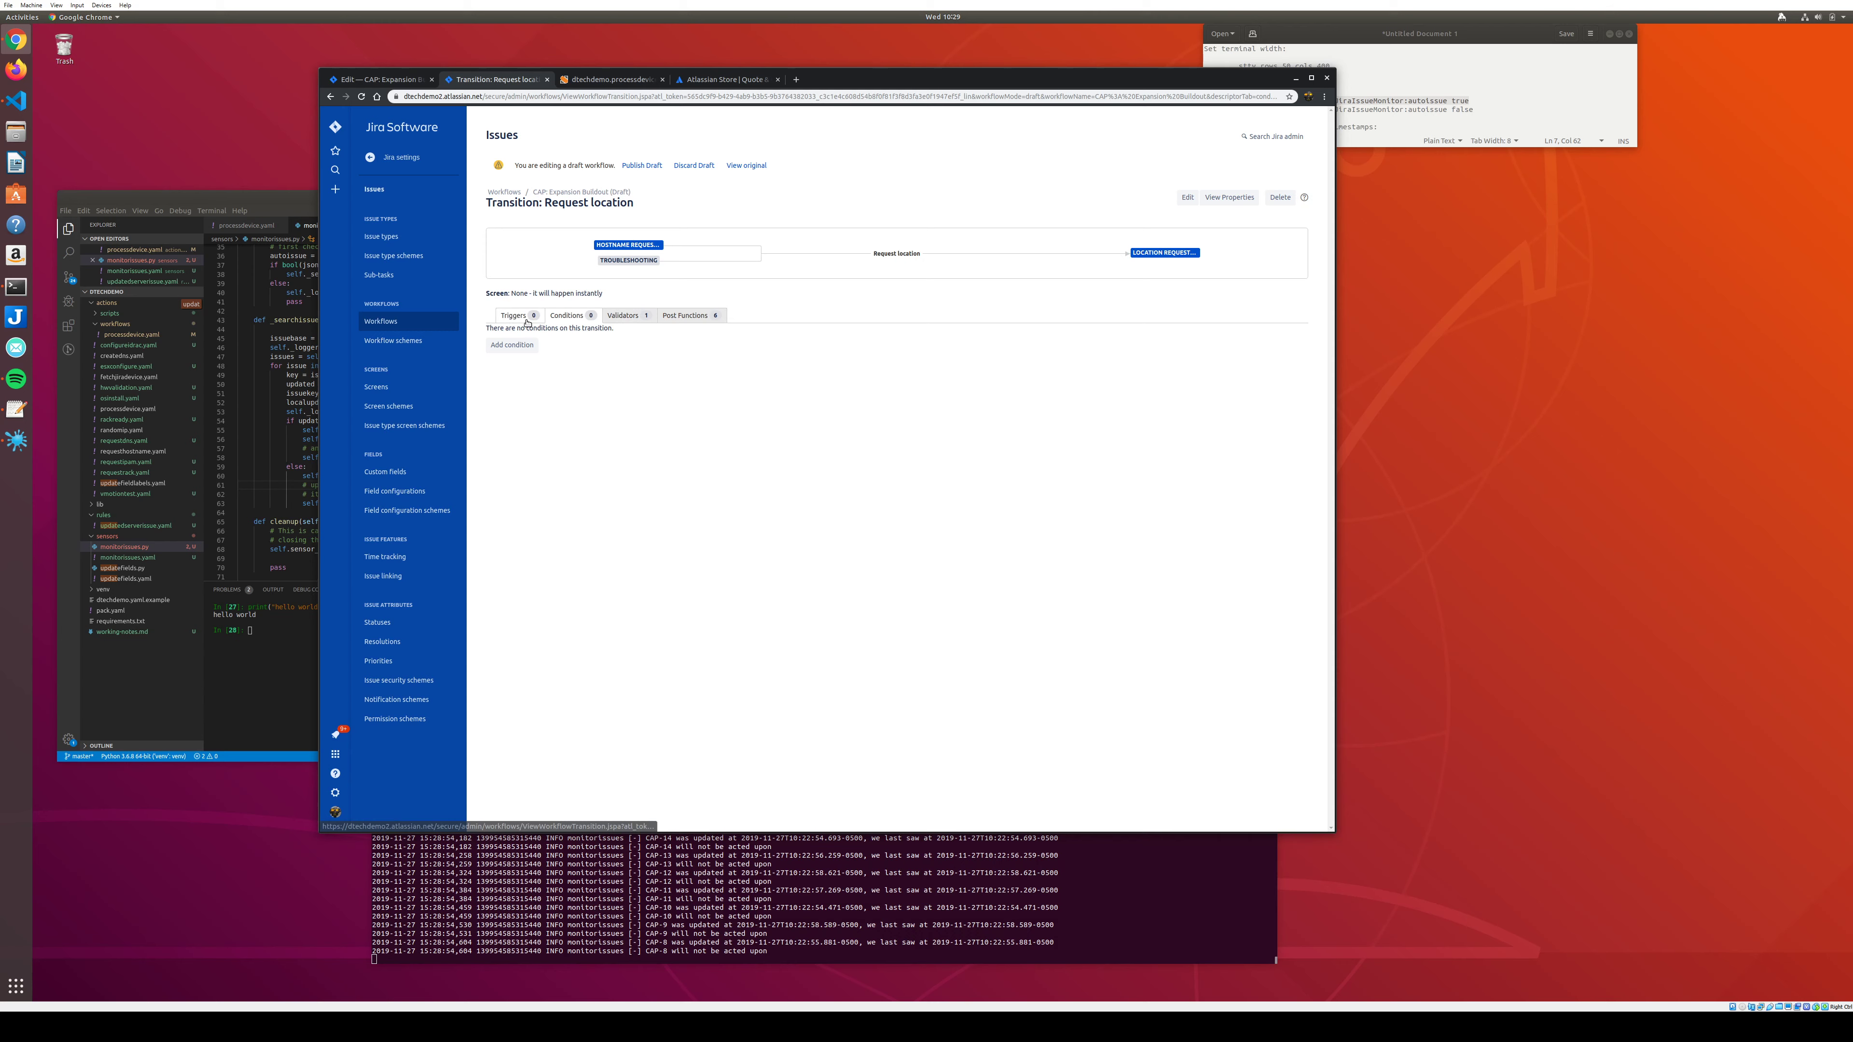
{"action": "left_click", "coordinate": [686, 315]}
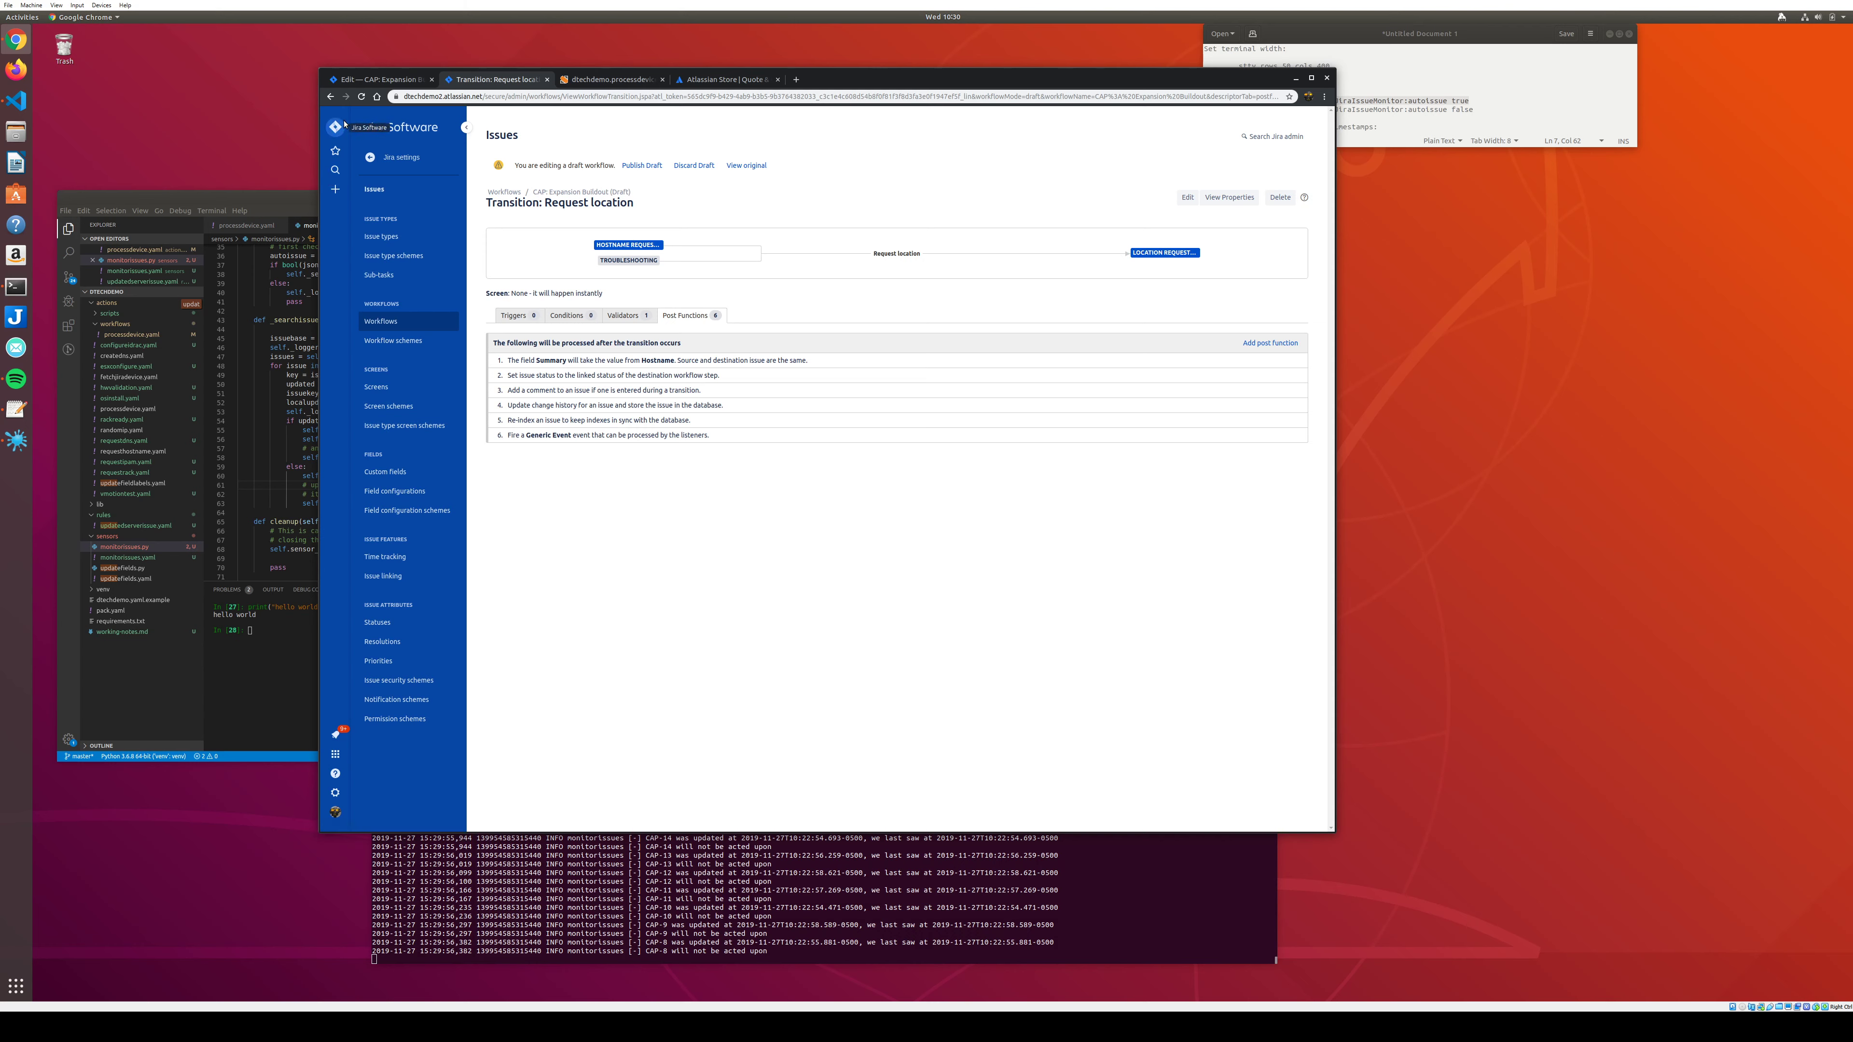
Open CAP-8 (PC1SRV4765) on its full page from the ESX Capacity Expansion board.
{"action": "left_click", "coordinate": [381, 236]}
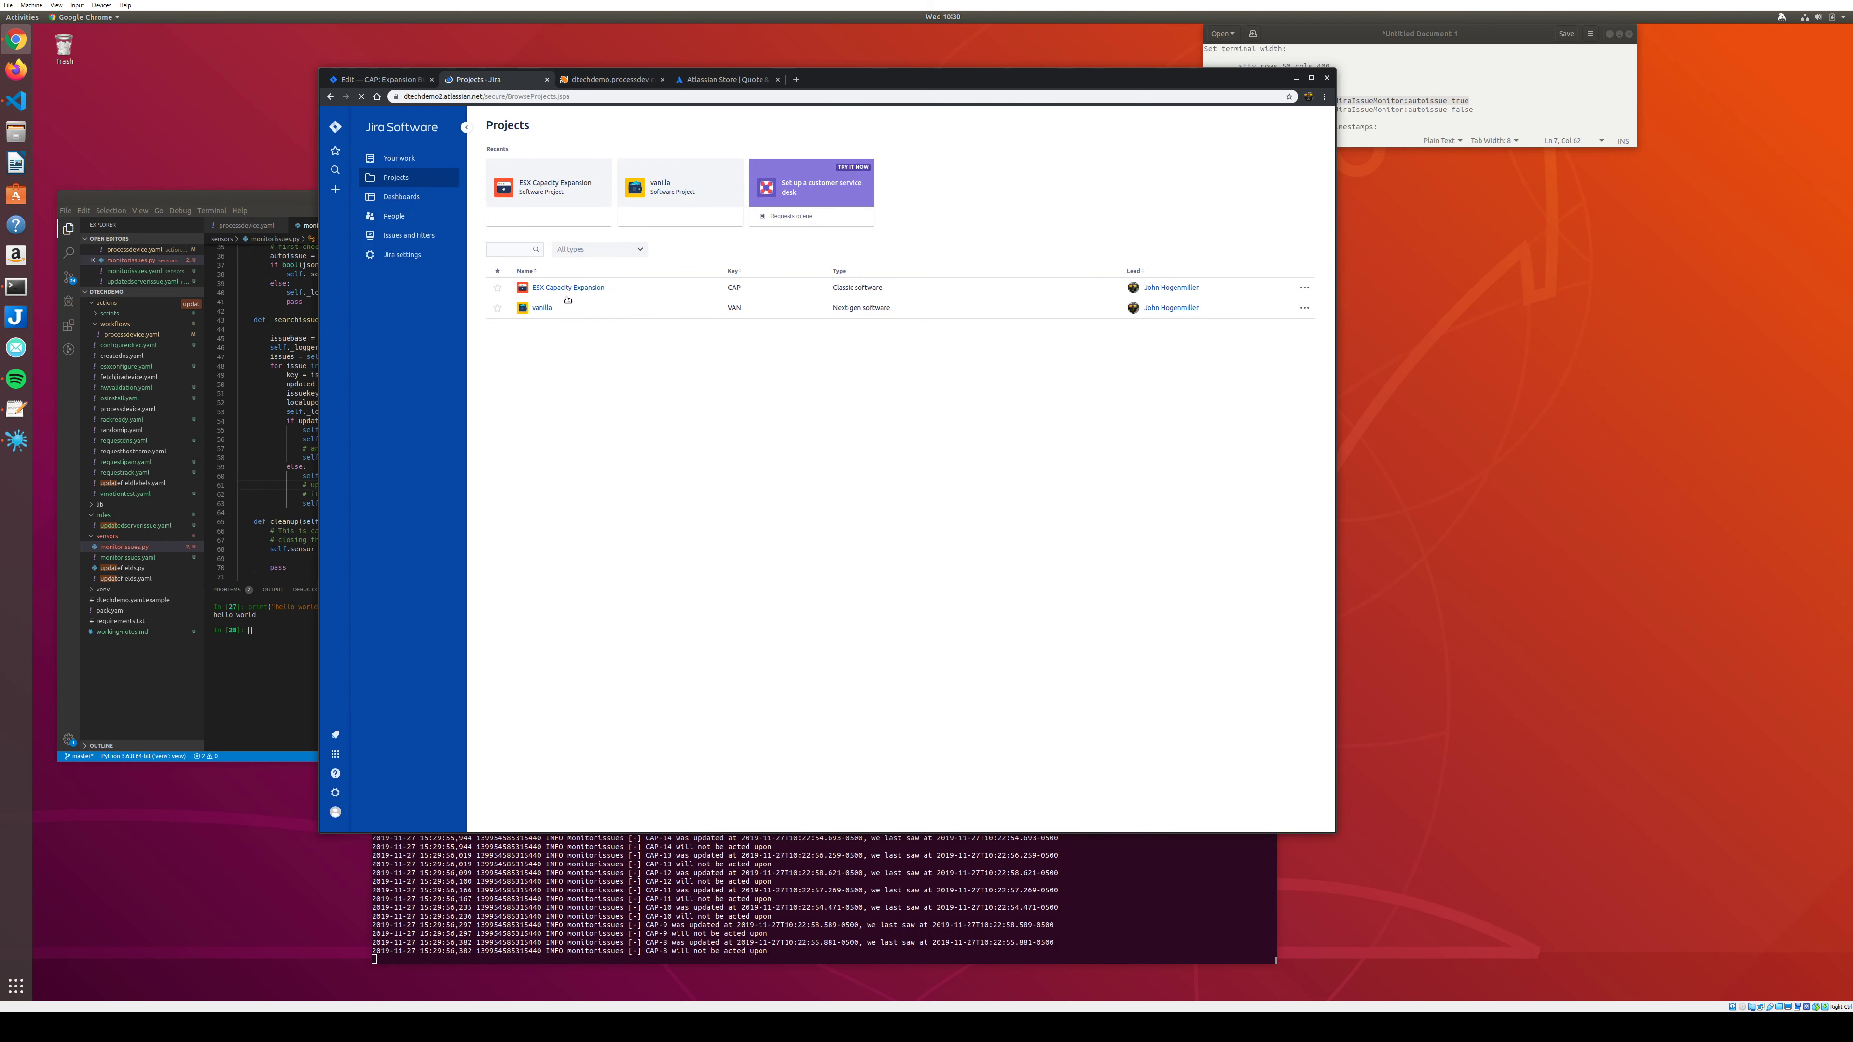
{"action": "left_click", "coordinate": [567, 290]}
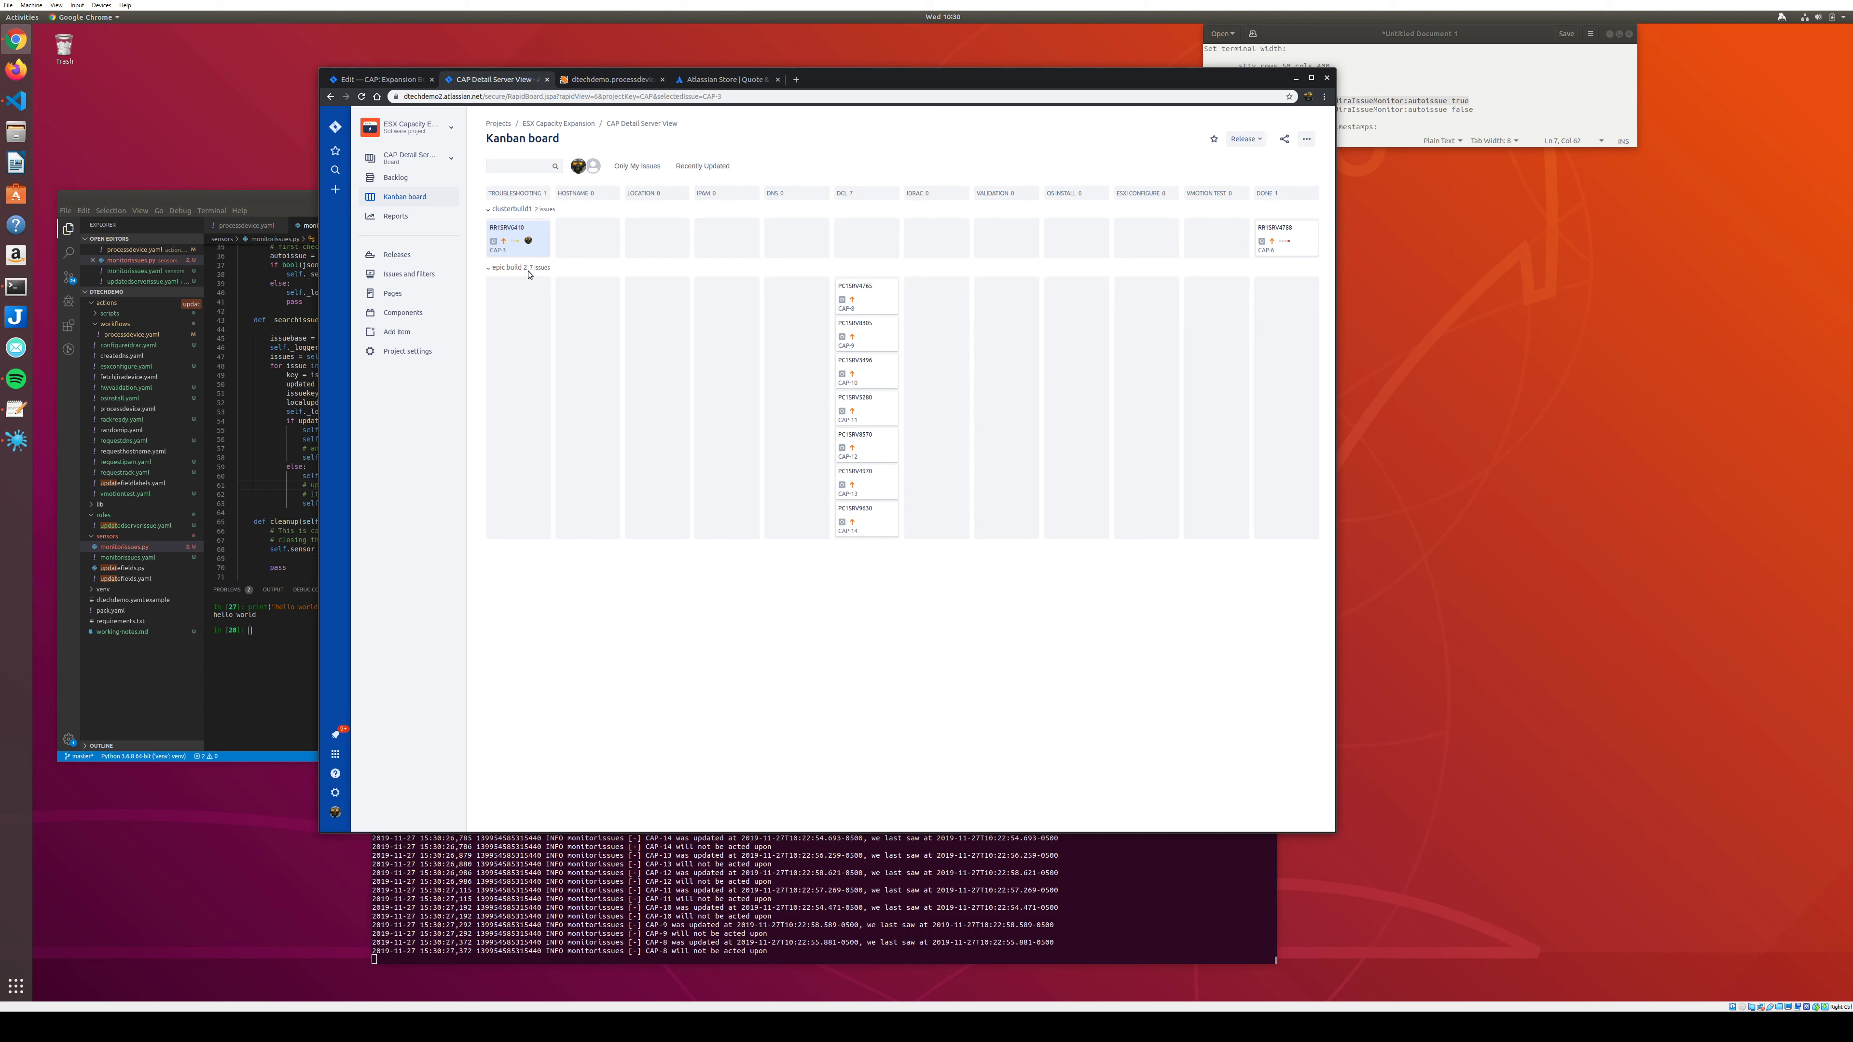
{"action": "left_click", "coordinate": [882, 301]}
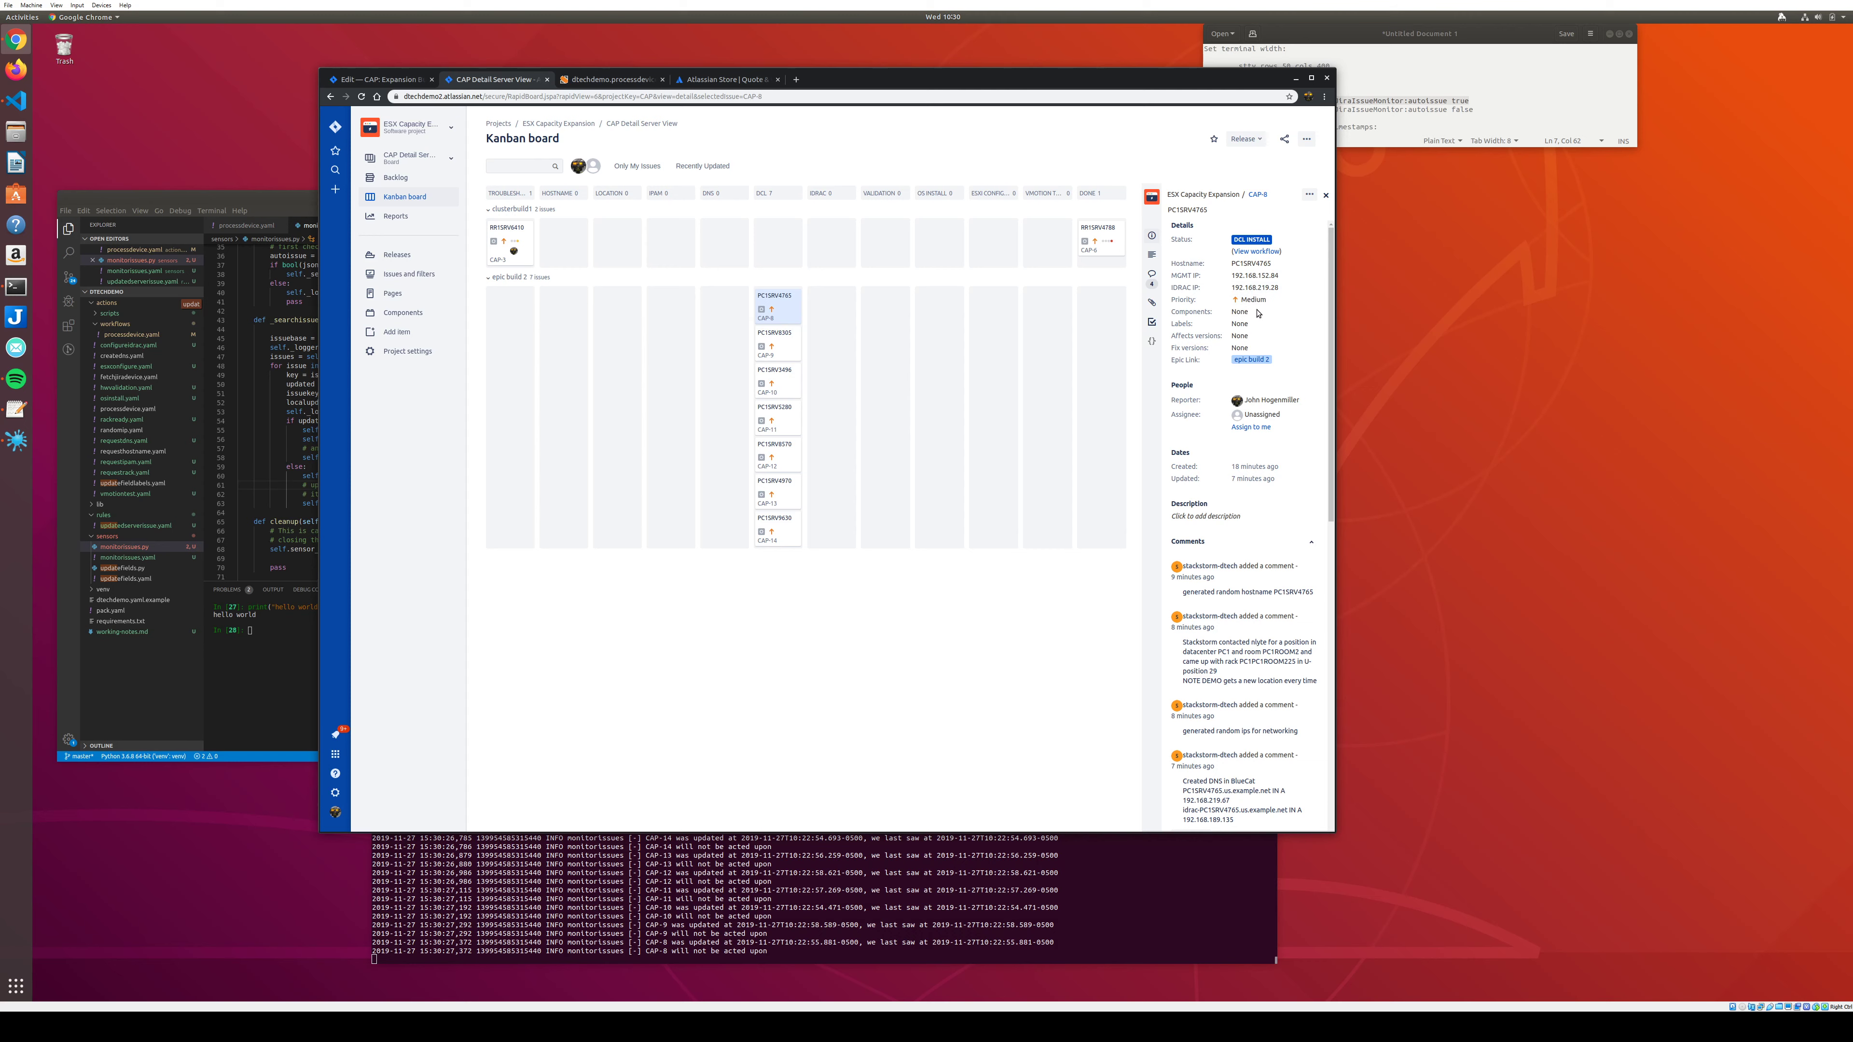
{"action": "left_click", "coordinate": [1257, 194]}
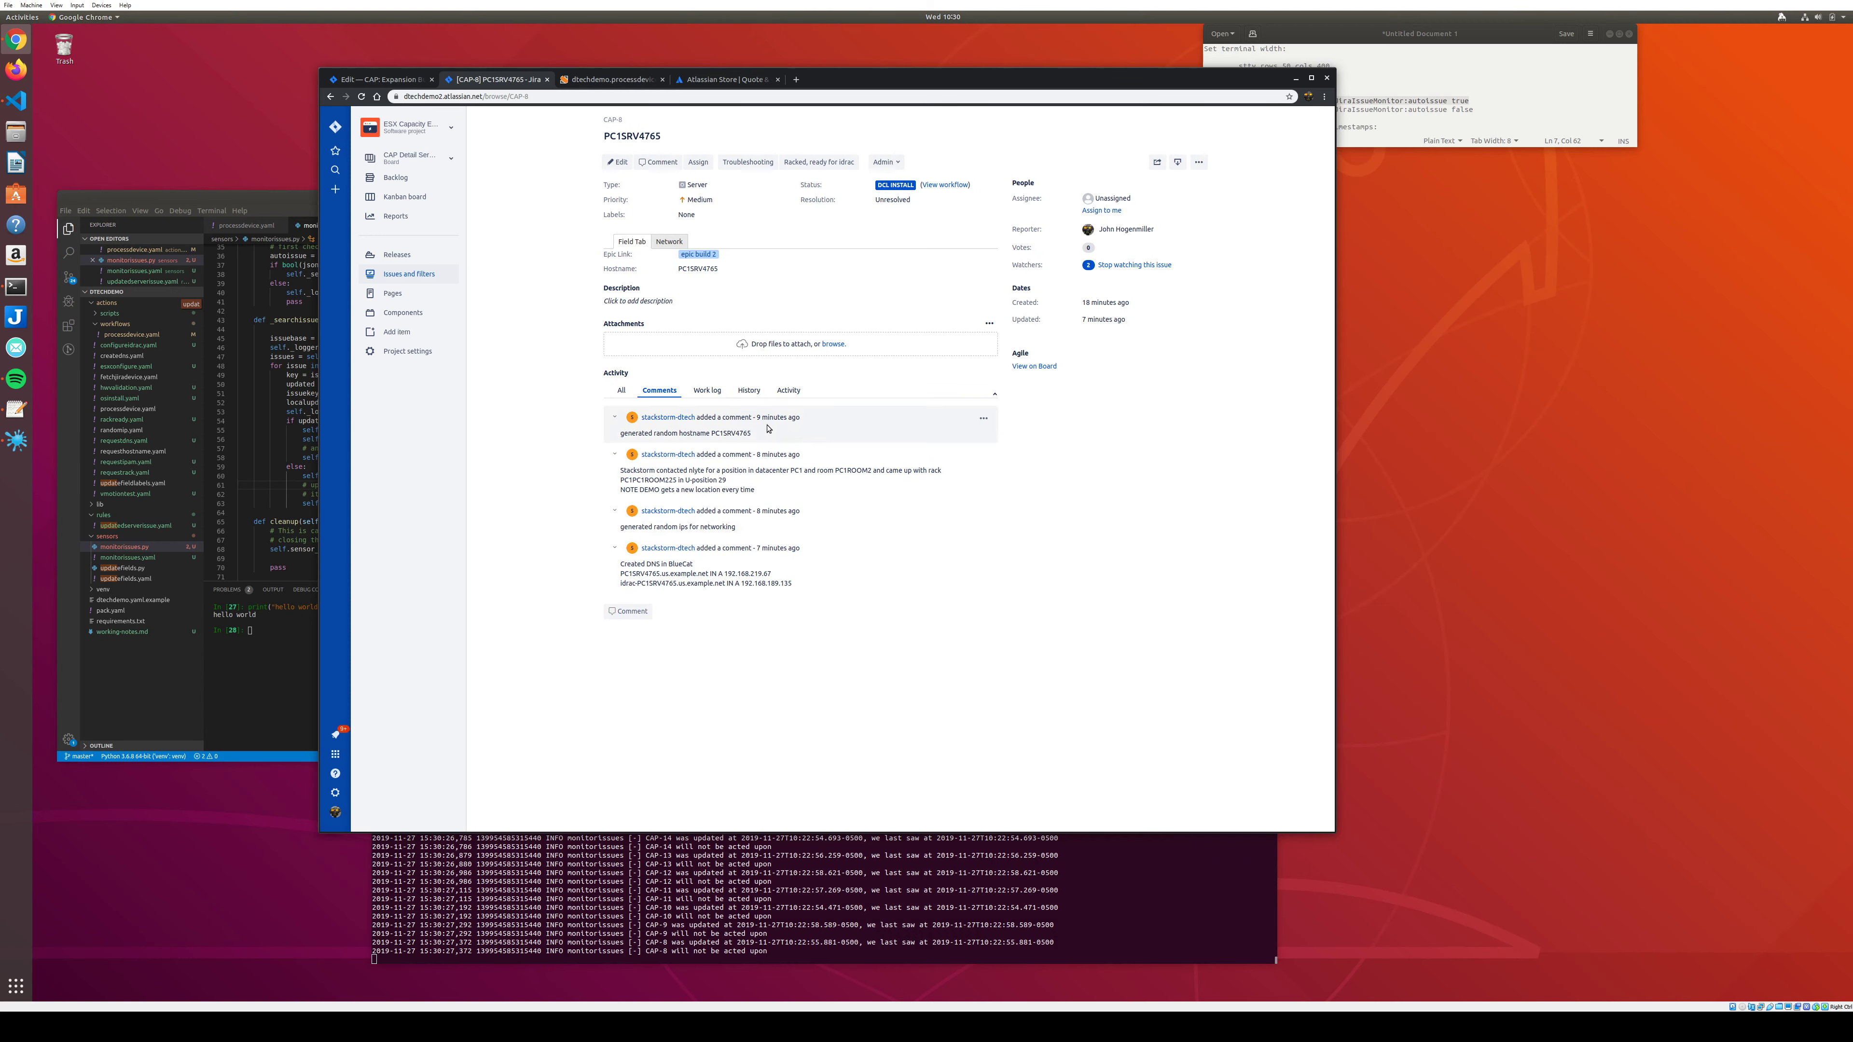
Review CAP-8's hostname, rack room and networking comments plus its management and iDRAC IPs.
{"action": "double_click", "coordinate": [735, 435]}
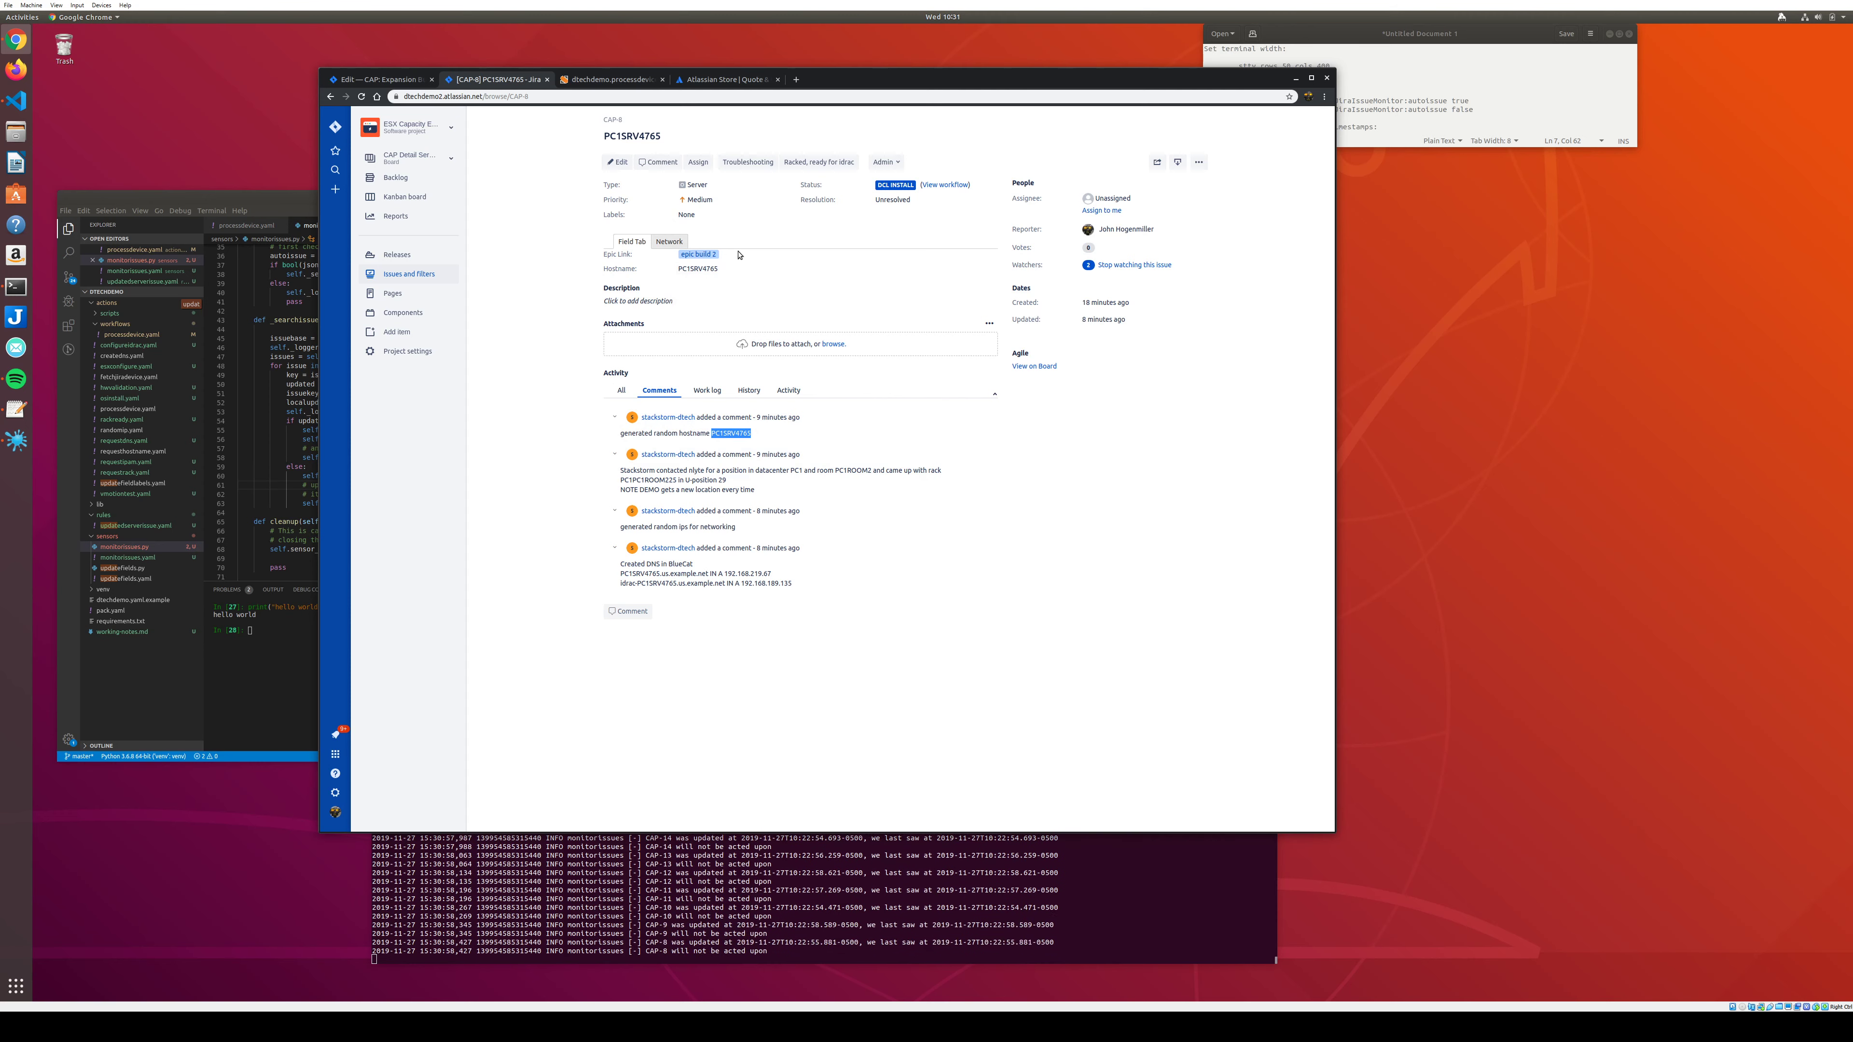
{"action": "left_click", "coordinate": [675, 242]}
{"action": "left_click", "coordinate": [632, 242]}
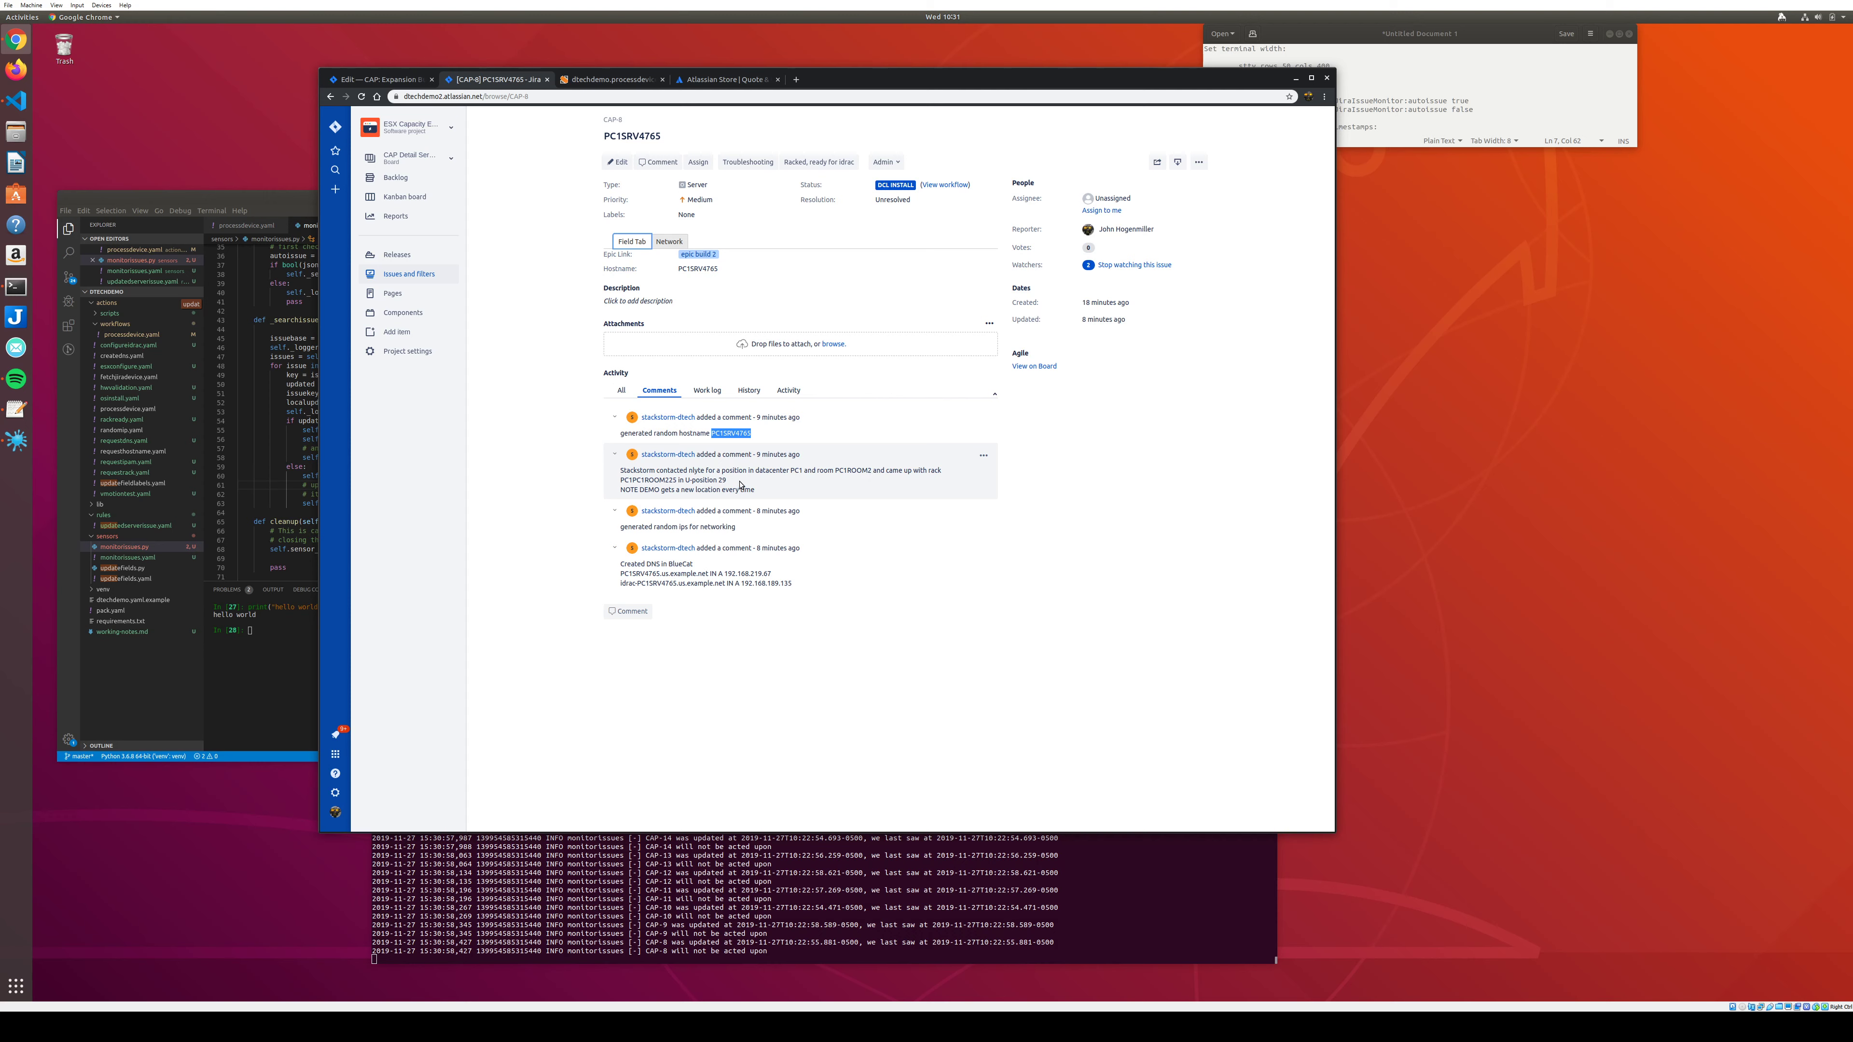
{"action": "double_click", "coordinate": [636, 479]}
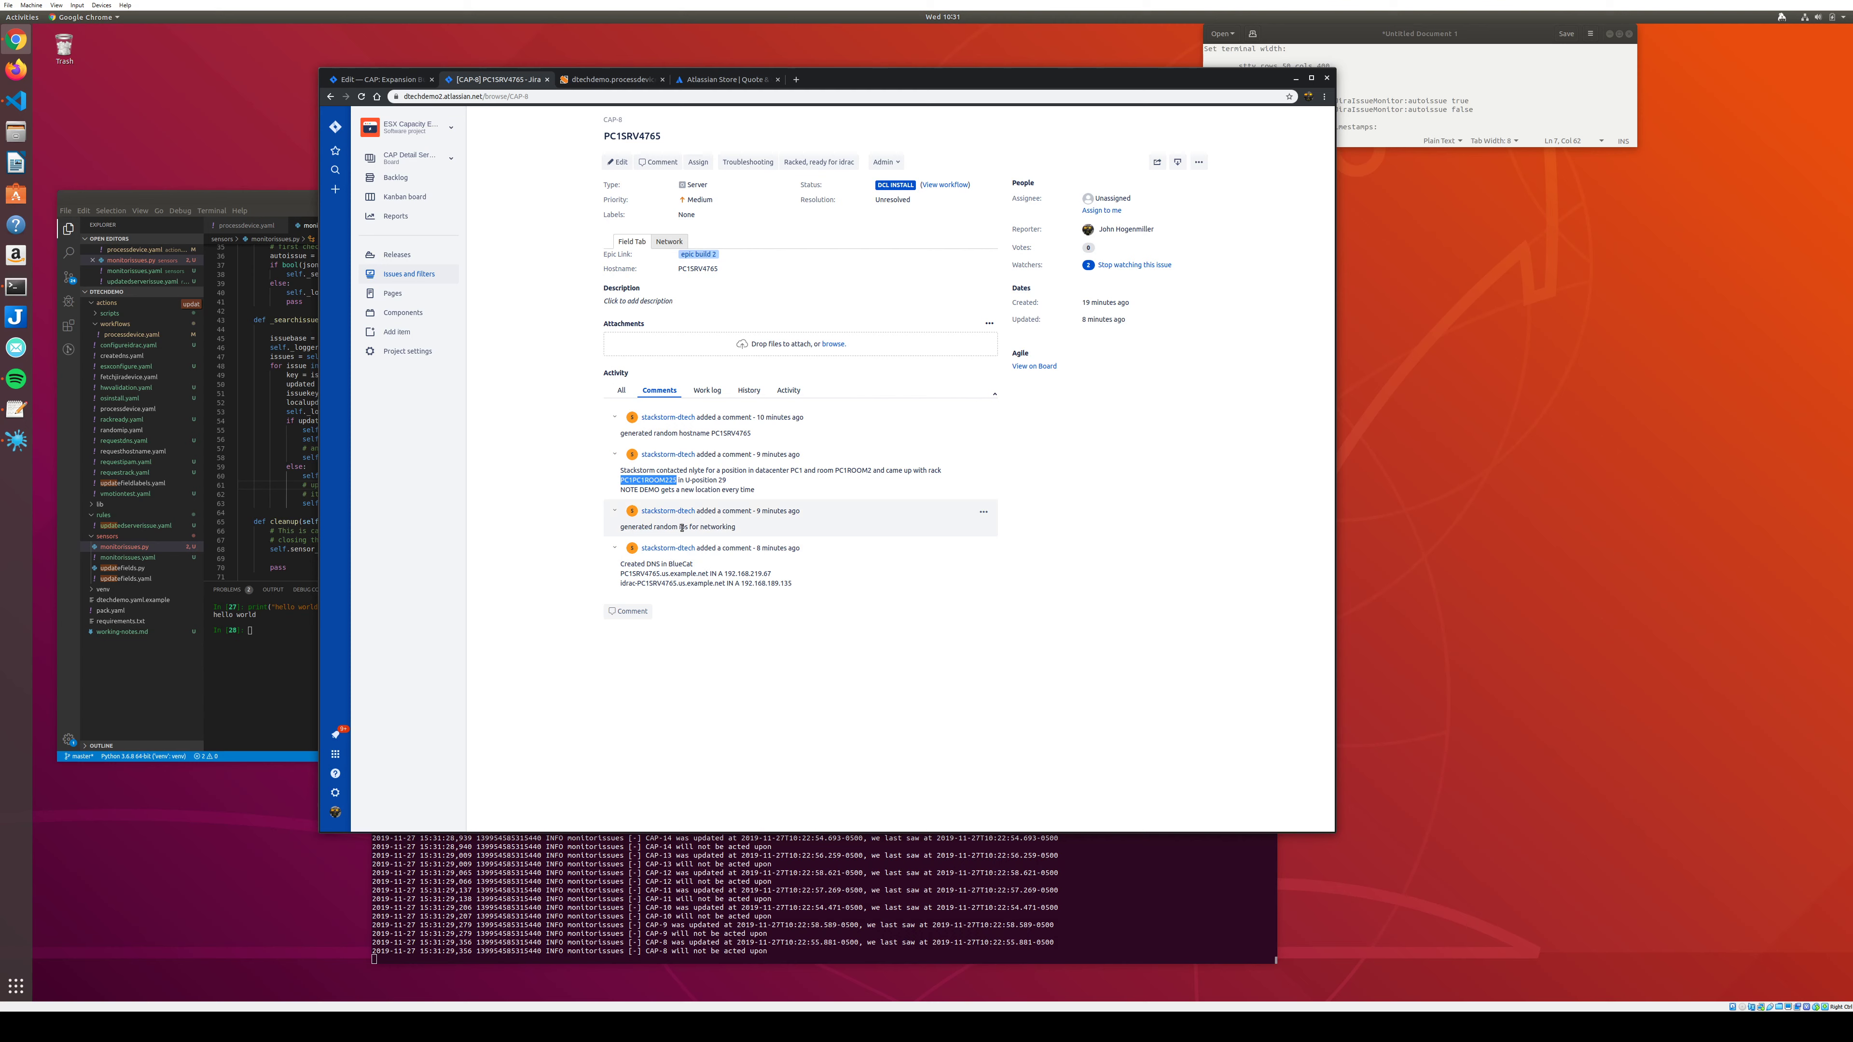
{"action": "triple_click", "coordinate": [715, 527]}
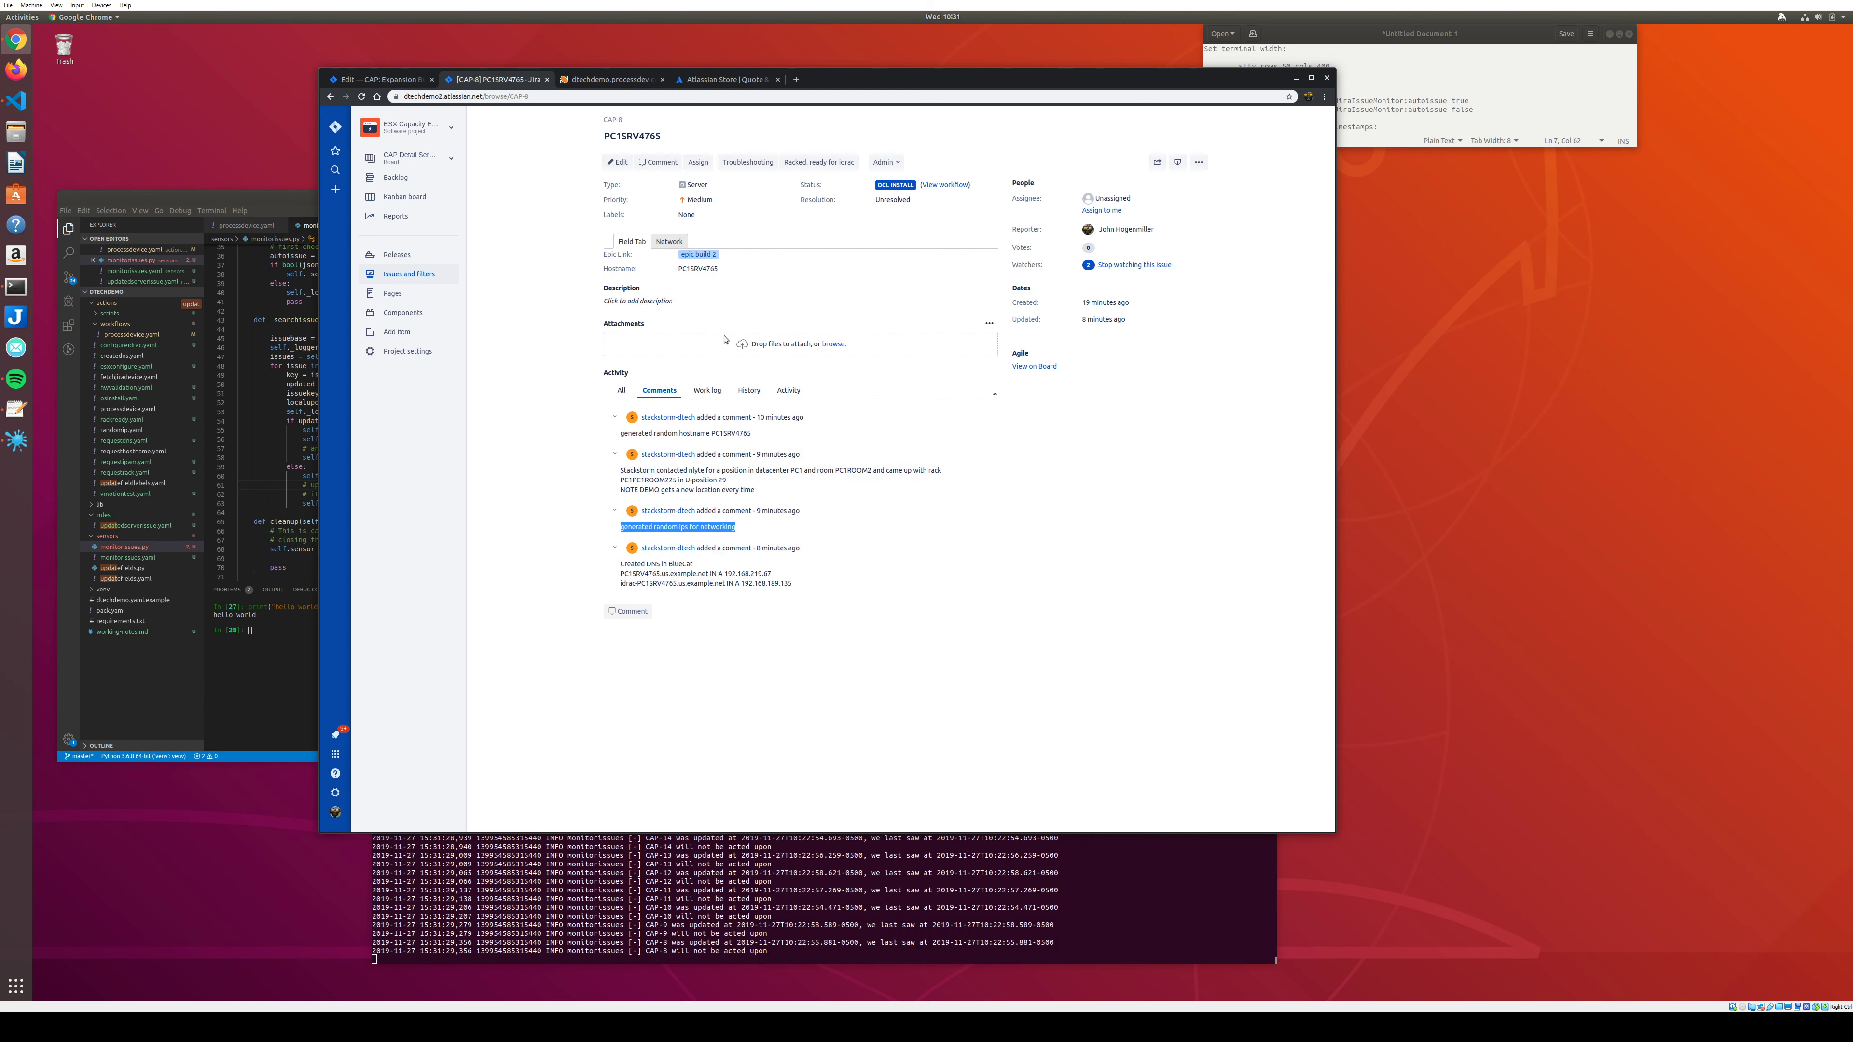
{"action": "left_click", "coordinate": [677, 241]}
{"action": "left_click", "coordinate": [634, 242]}
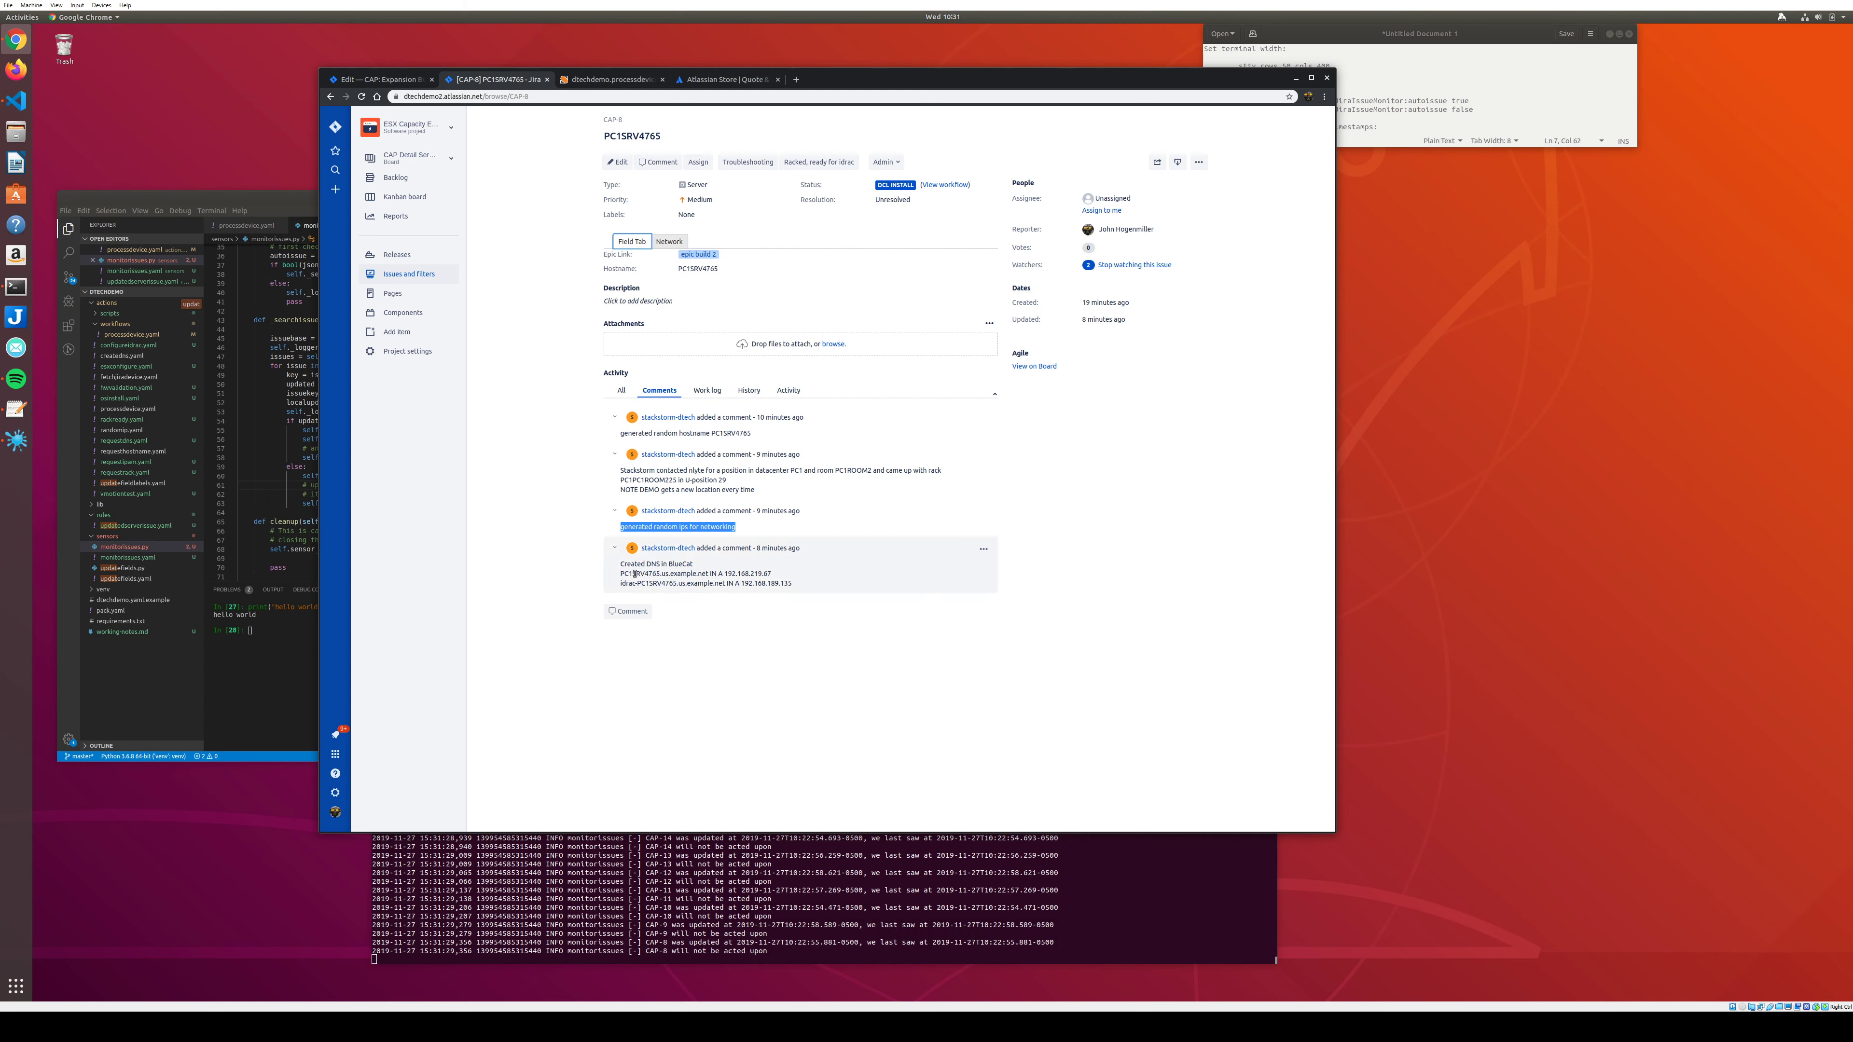
Check the DNS comment's iDRAC record, then move CAP-8 to CONFIGURE IDRAC via 'Racked, ready for idrac'.
{"action": "left_click", "coordinate": [617, 576]}
{"action": "double_click", "coordinate": [630, 574]}
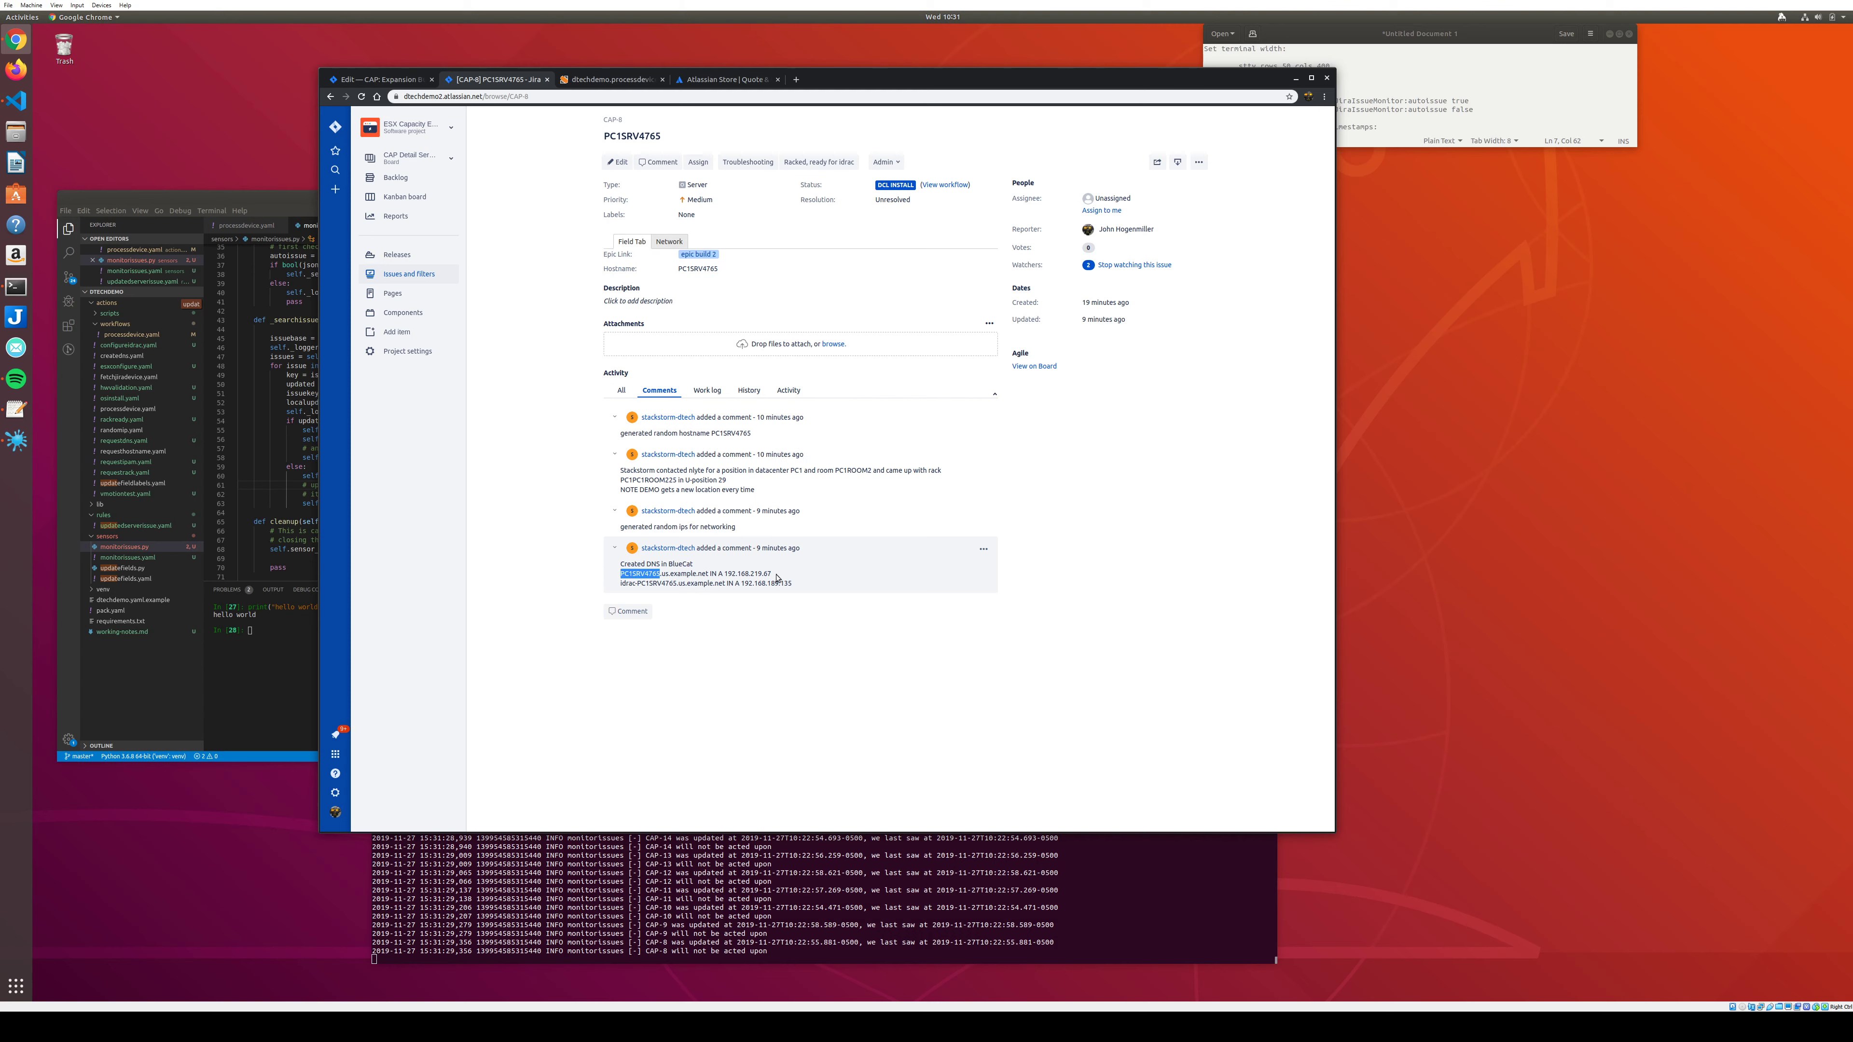
{"action": "left_click_drag", "start_coordinate": [793, 584], "coordinate": [621, 587]}
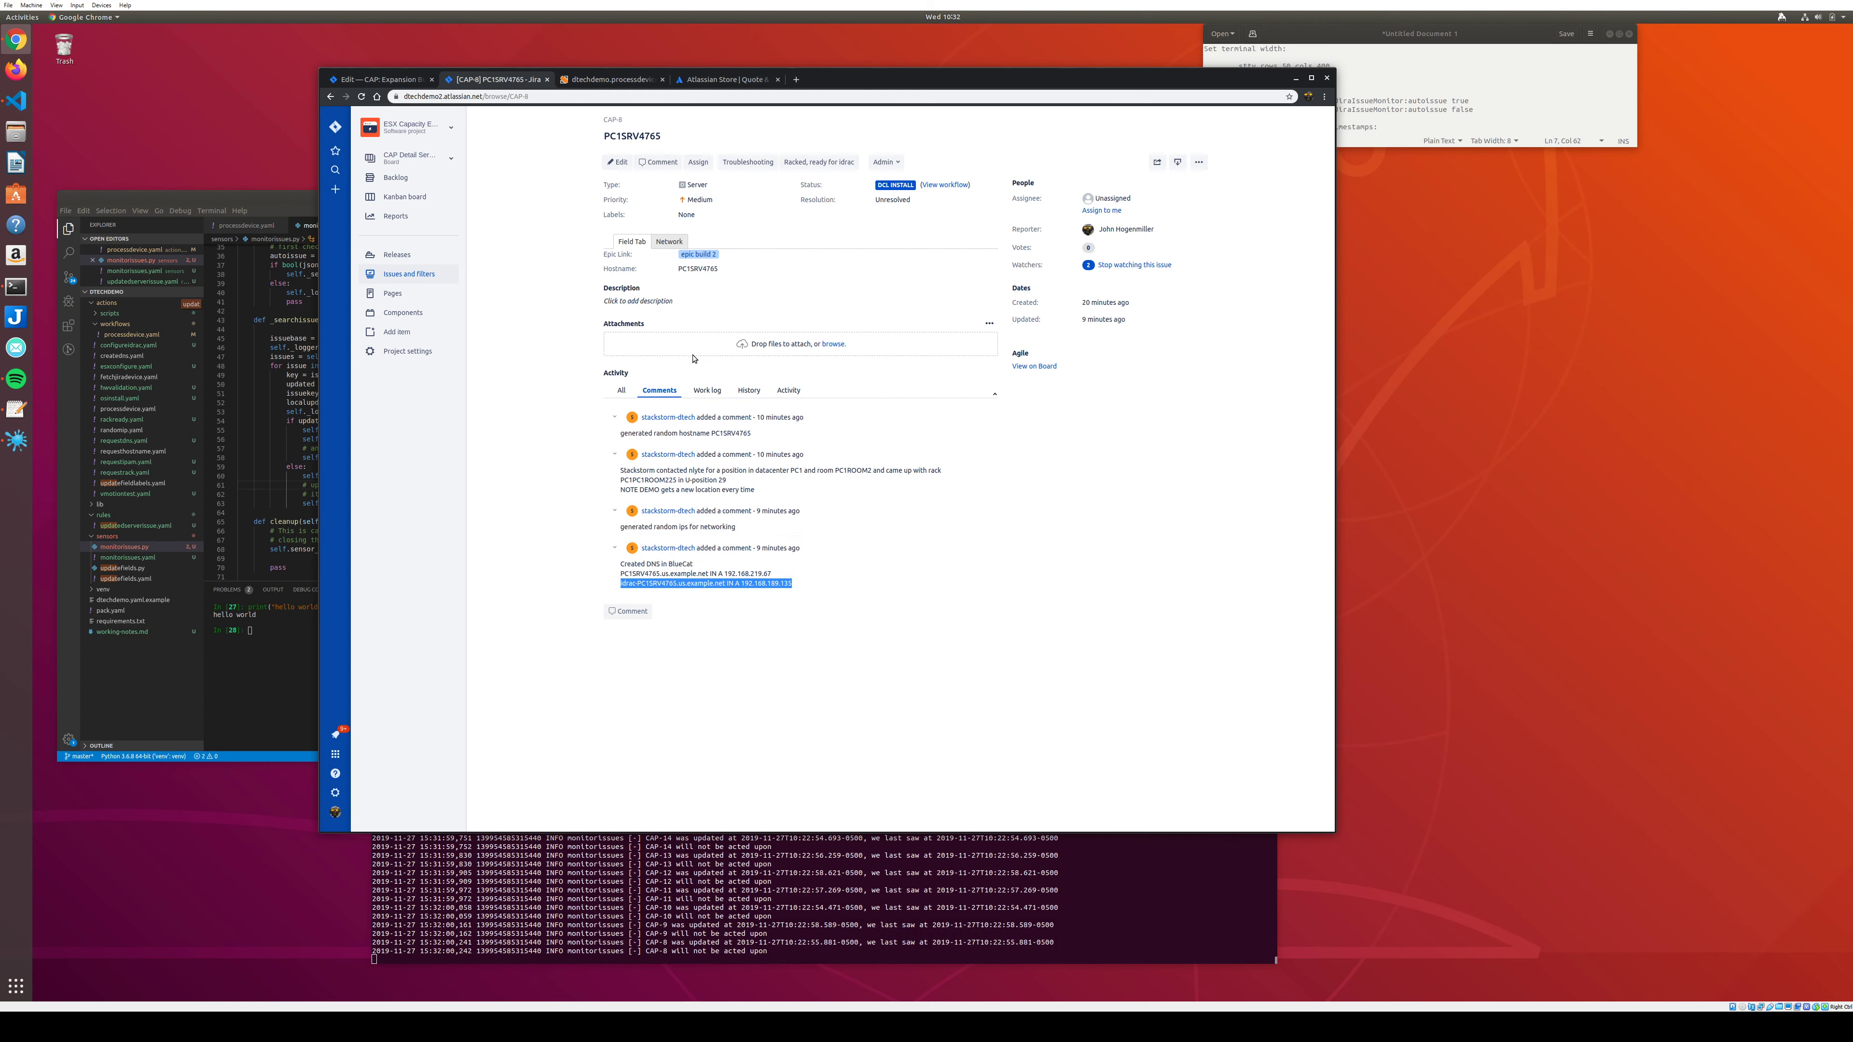
{"action": "left_click", "coordinate": [812, 163]}
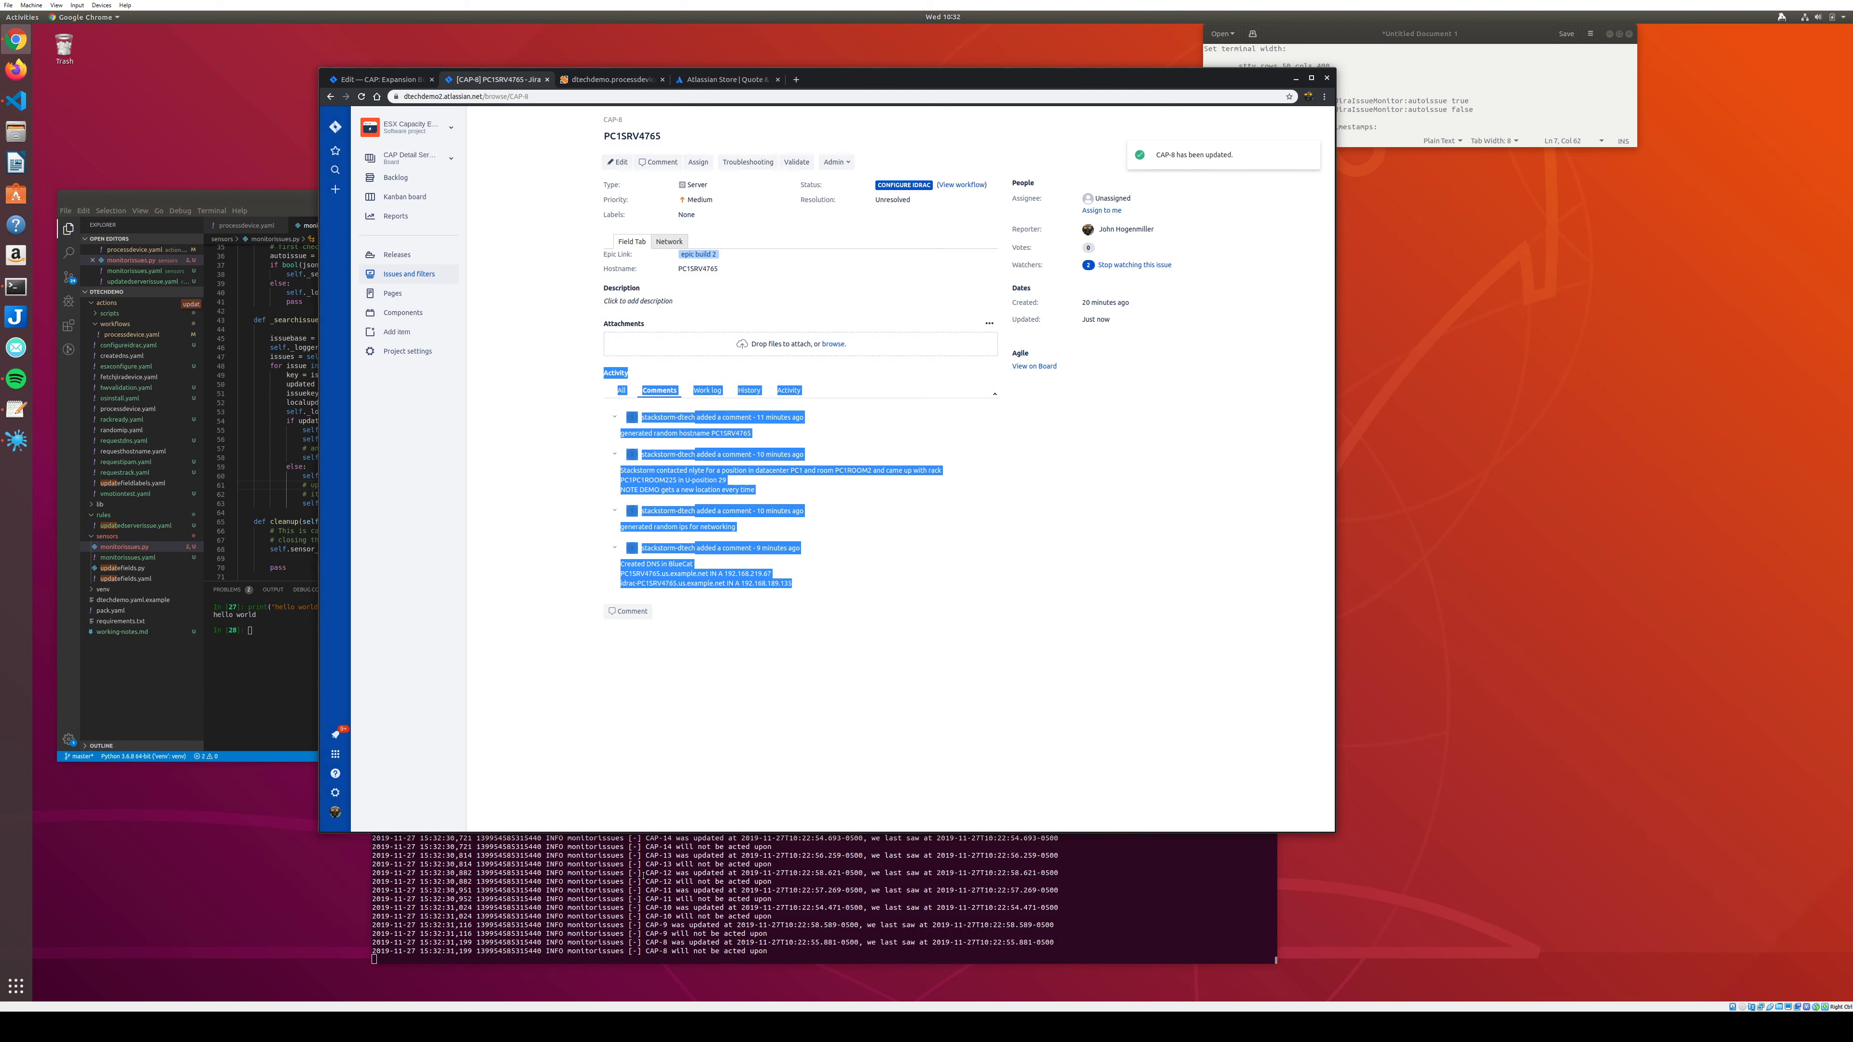
{"action": "left_click", "coordinate": [699, 890]}
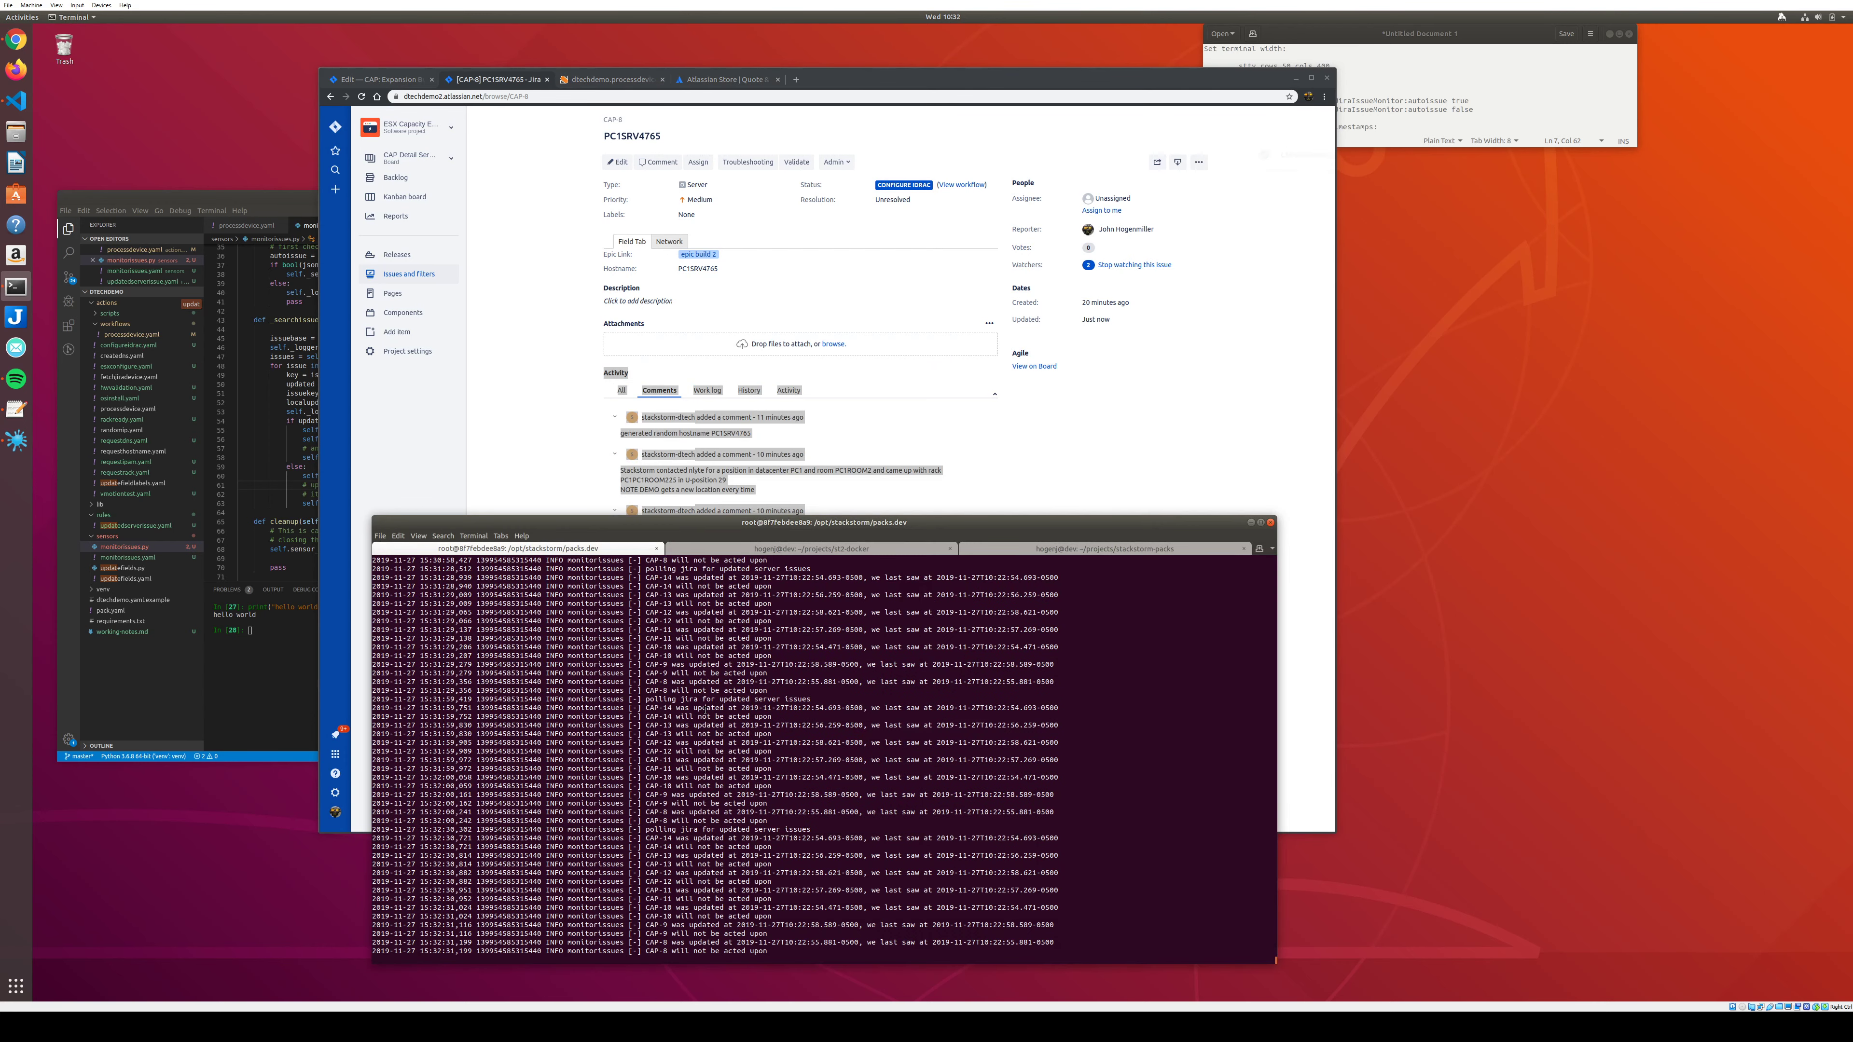
Highlight the StackStorm log line saying CAP-8 will trigger a processdevice, then return to CAP-8.
{"action": "triple_click", "coordinate": [607, 698]}
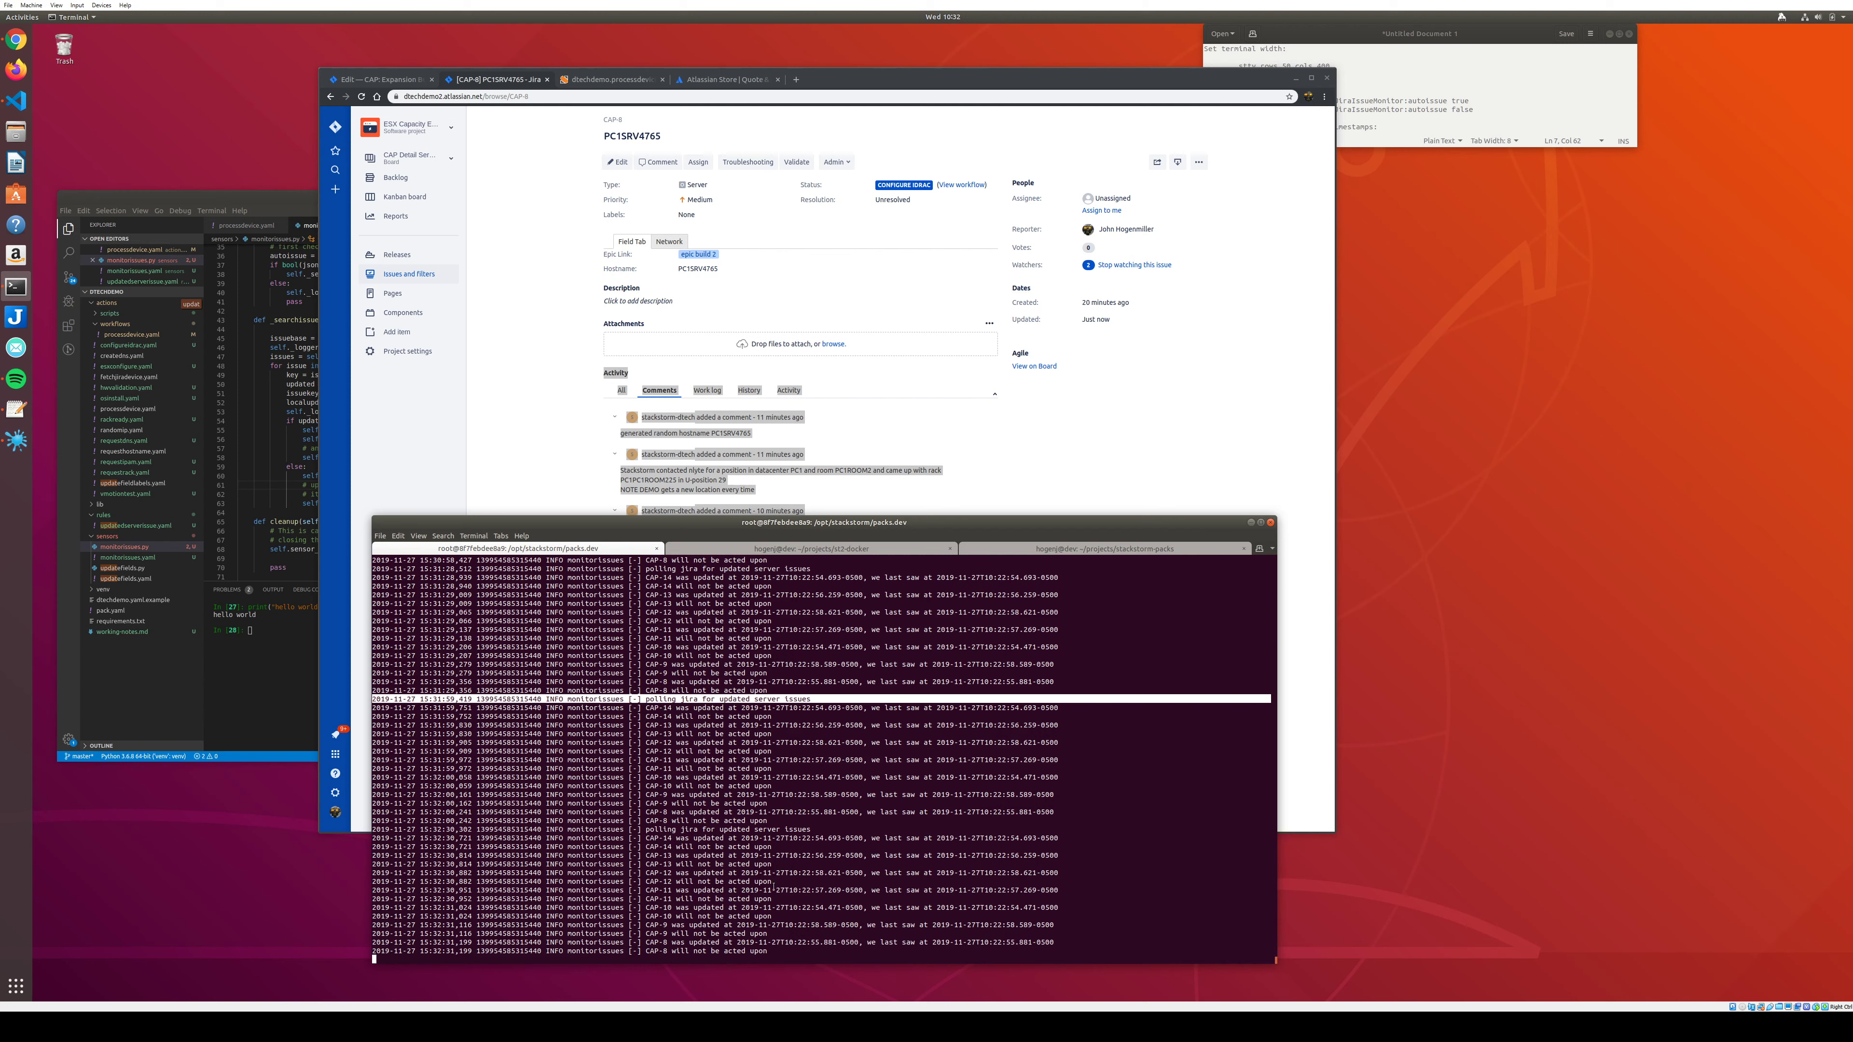
{"action": "left_click", "coordinate": [778, 927]}
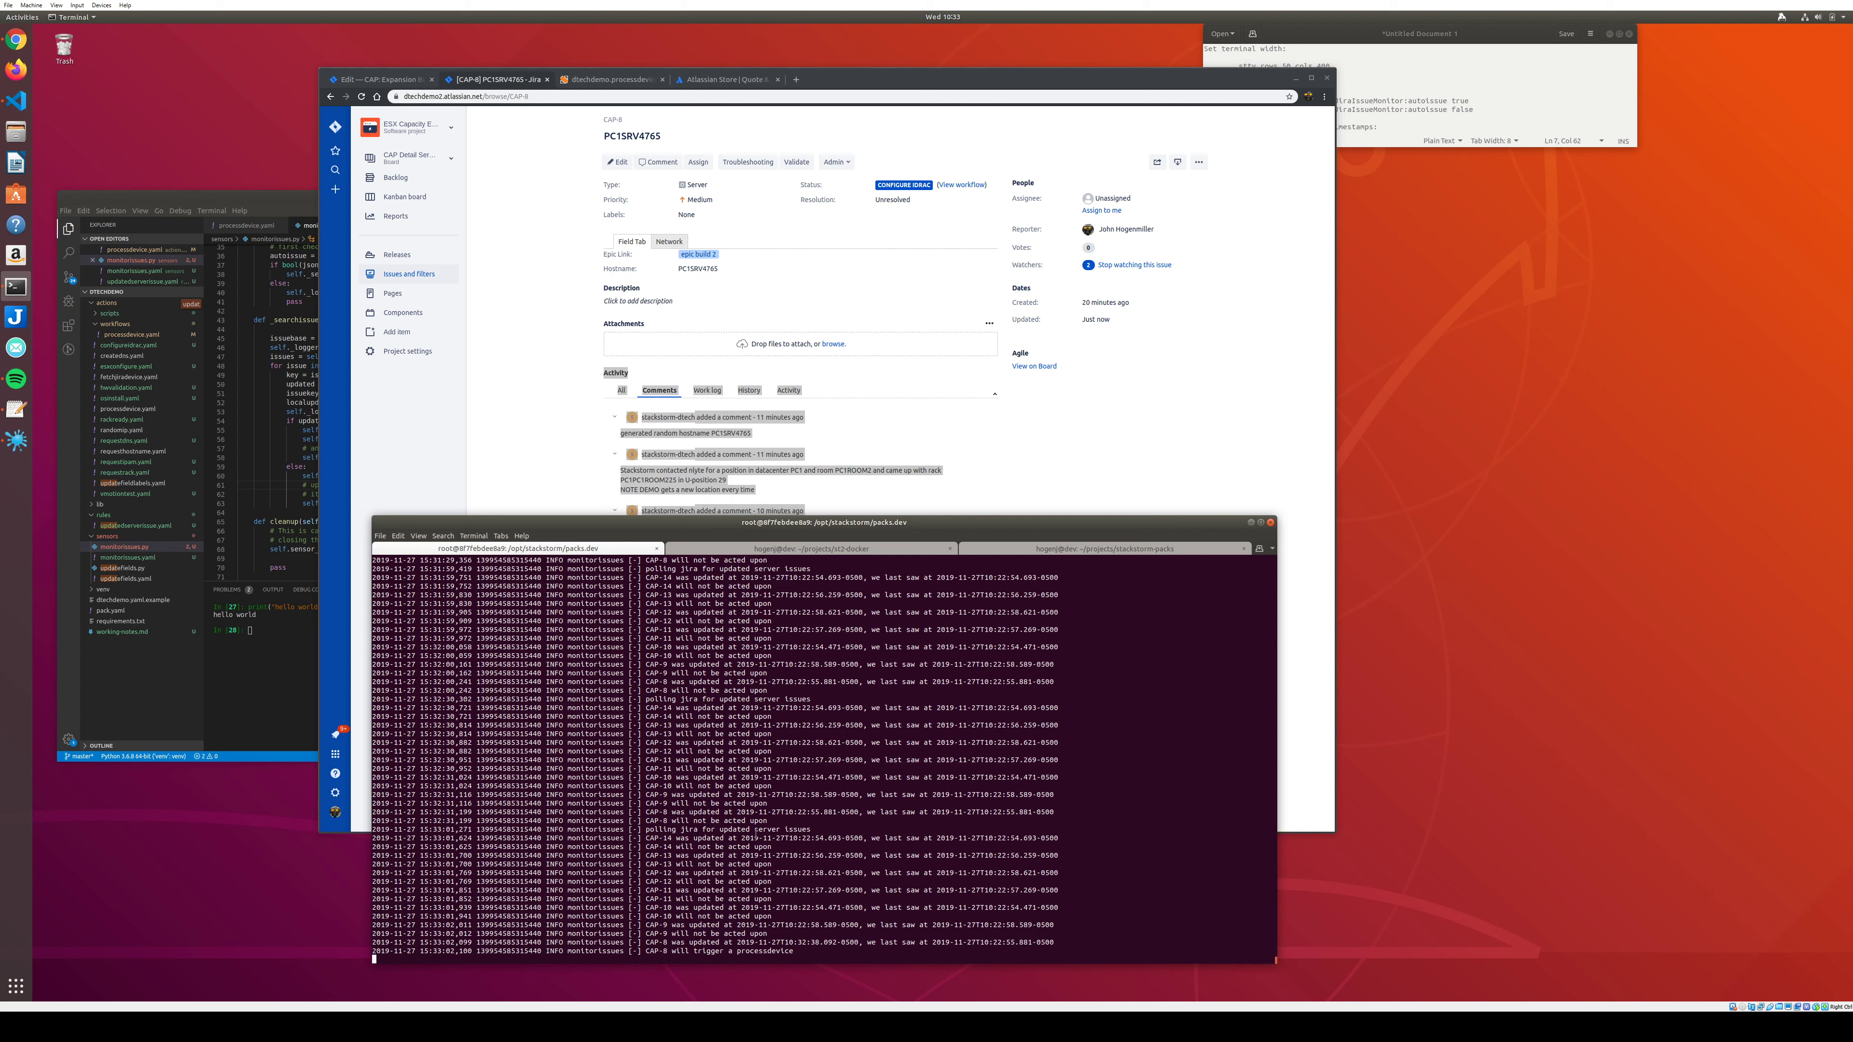
{"action": "left_click_drag", "start_coordinate": [802, 950], "coordinate": [572, 951]}
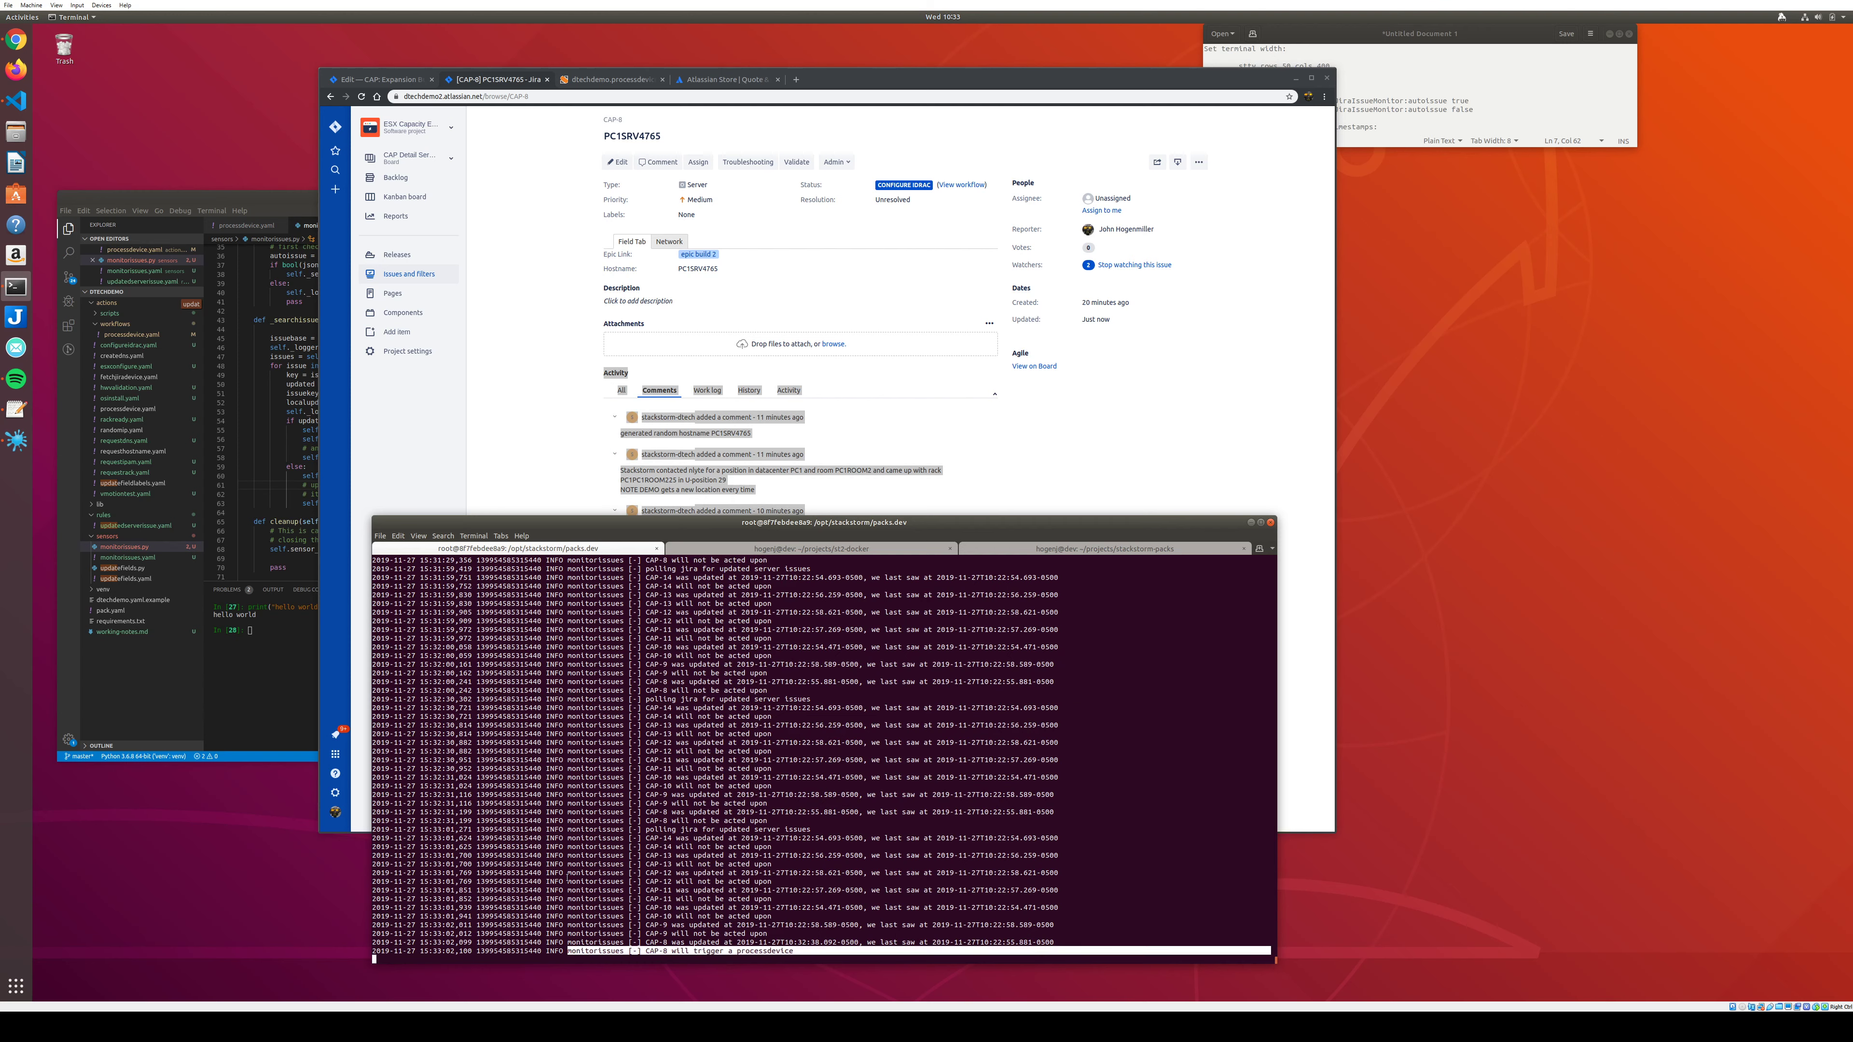
{"action": "left_click", "coordinate": [539, 438]}
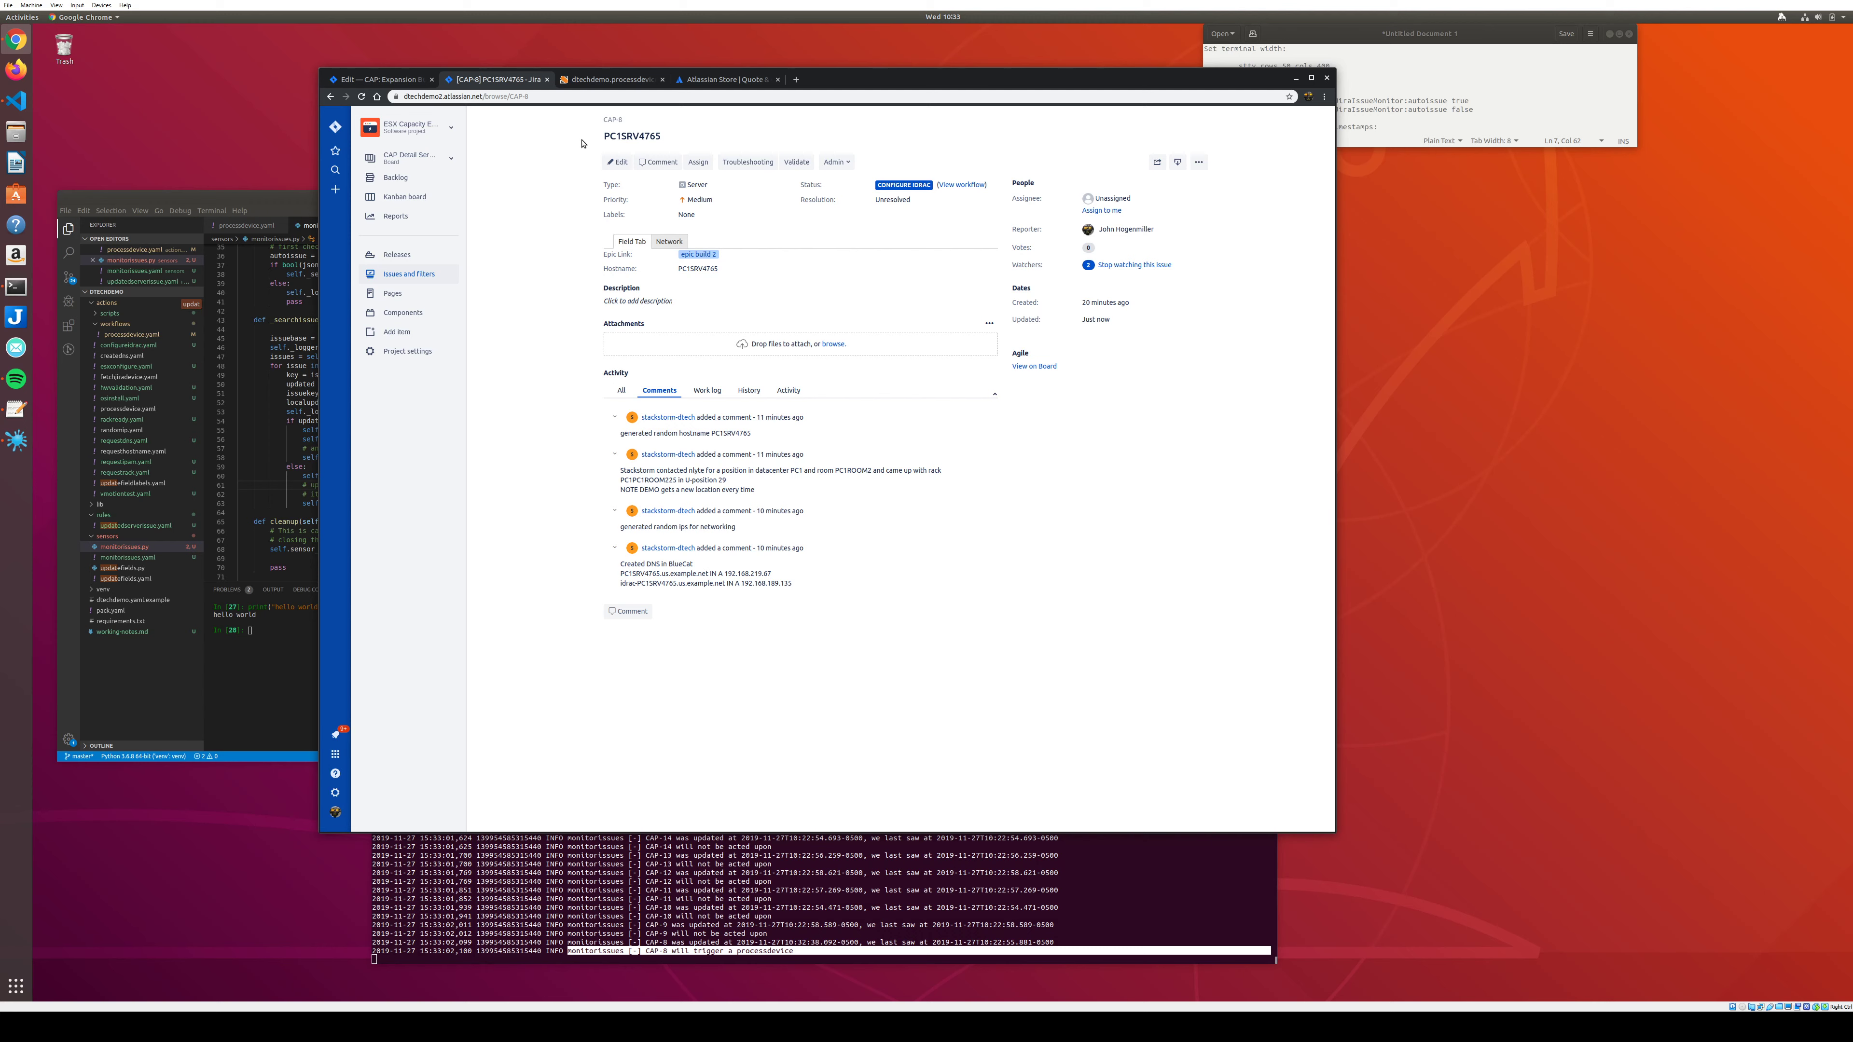
Reload CAP-8, select its newest StackStorm comment, and open the CAP-7 'second build' epic.
{"action": "left_click", "coordinate": [543, 96]}
{"action": "key", "text": "Return"}
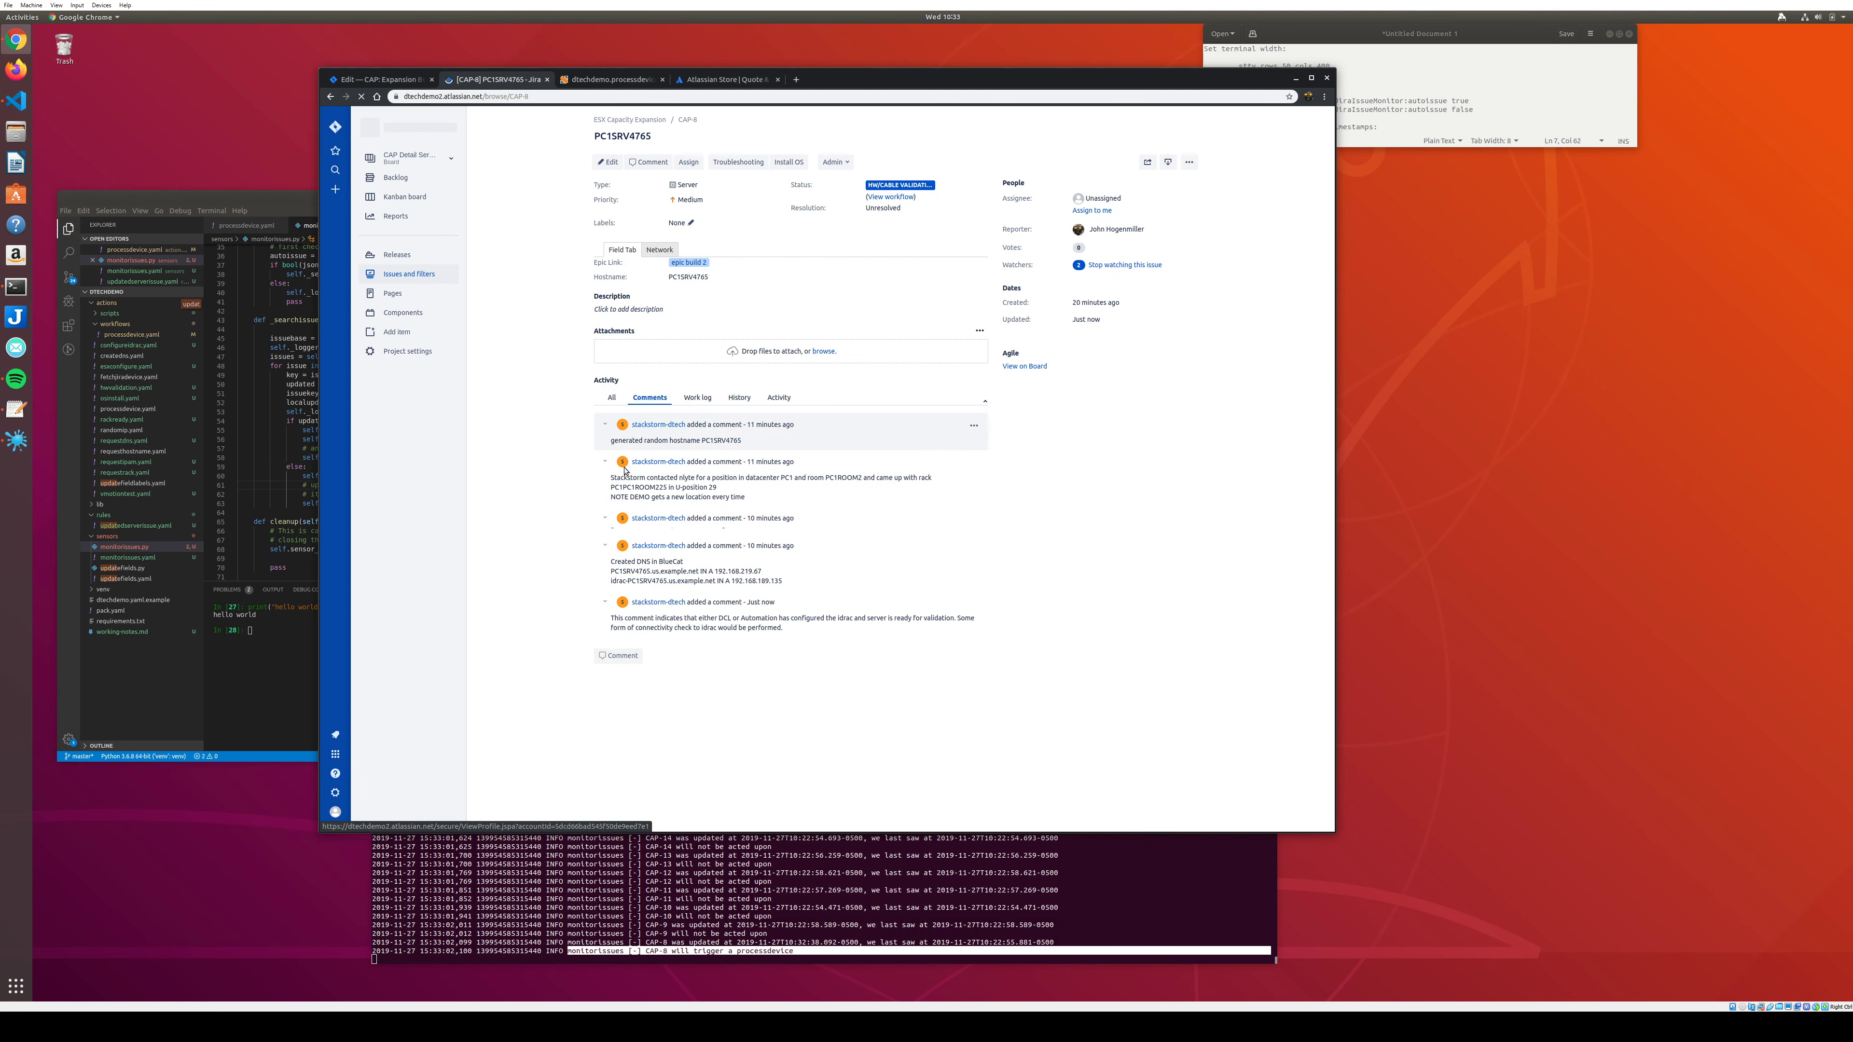
{"action": "triple_click", "coordinate": [662, 626]}
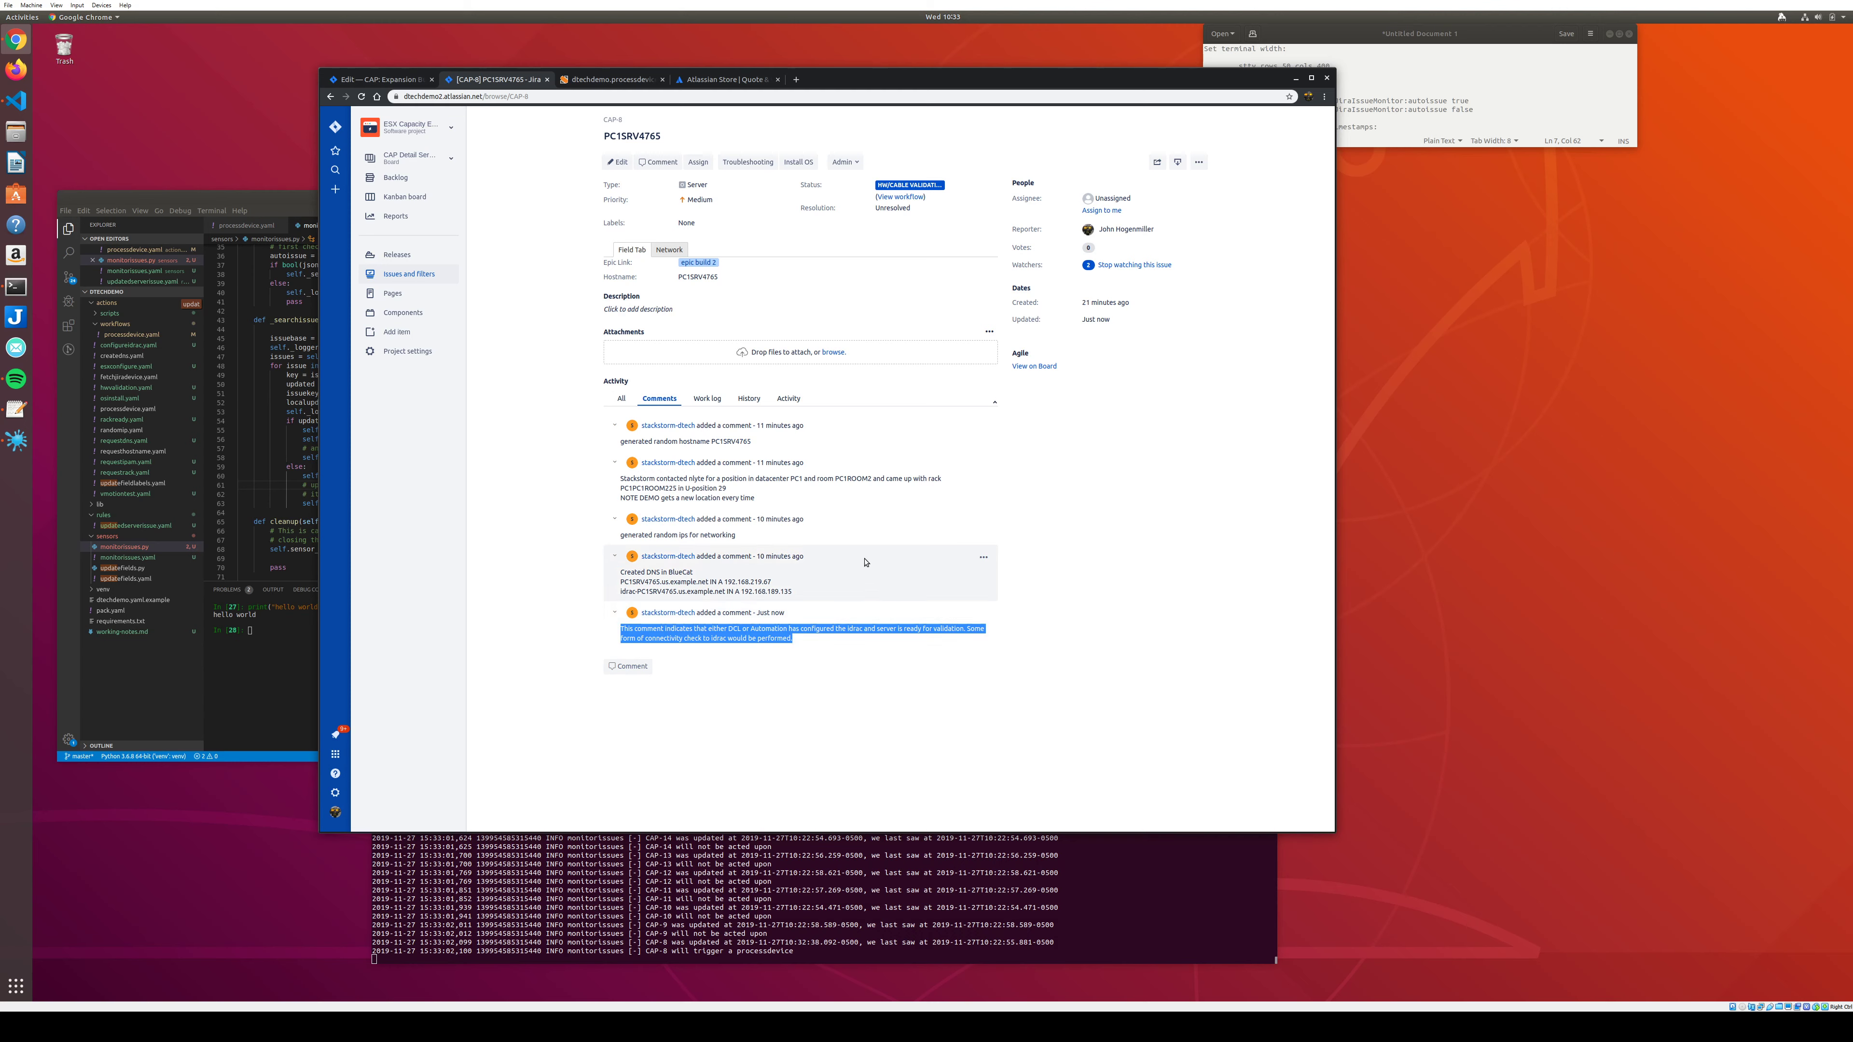
{"action": "left_click", "coordinate": [694, 263]}
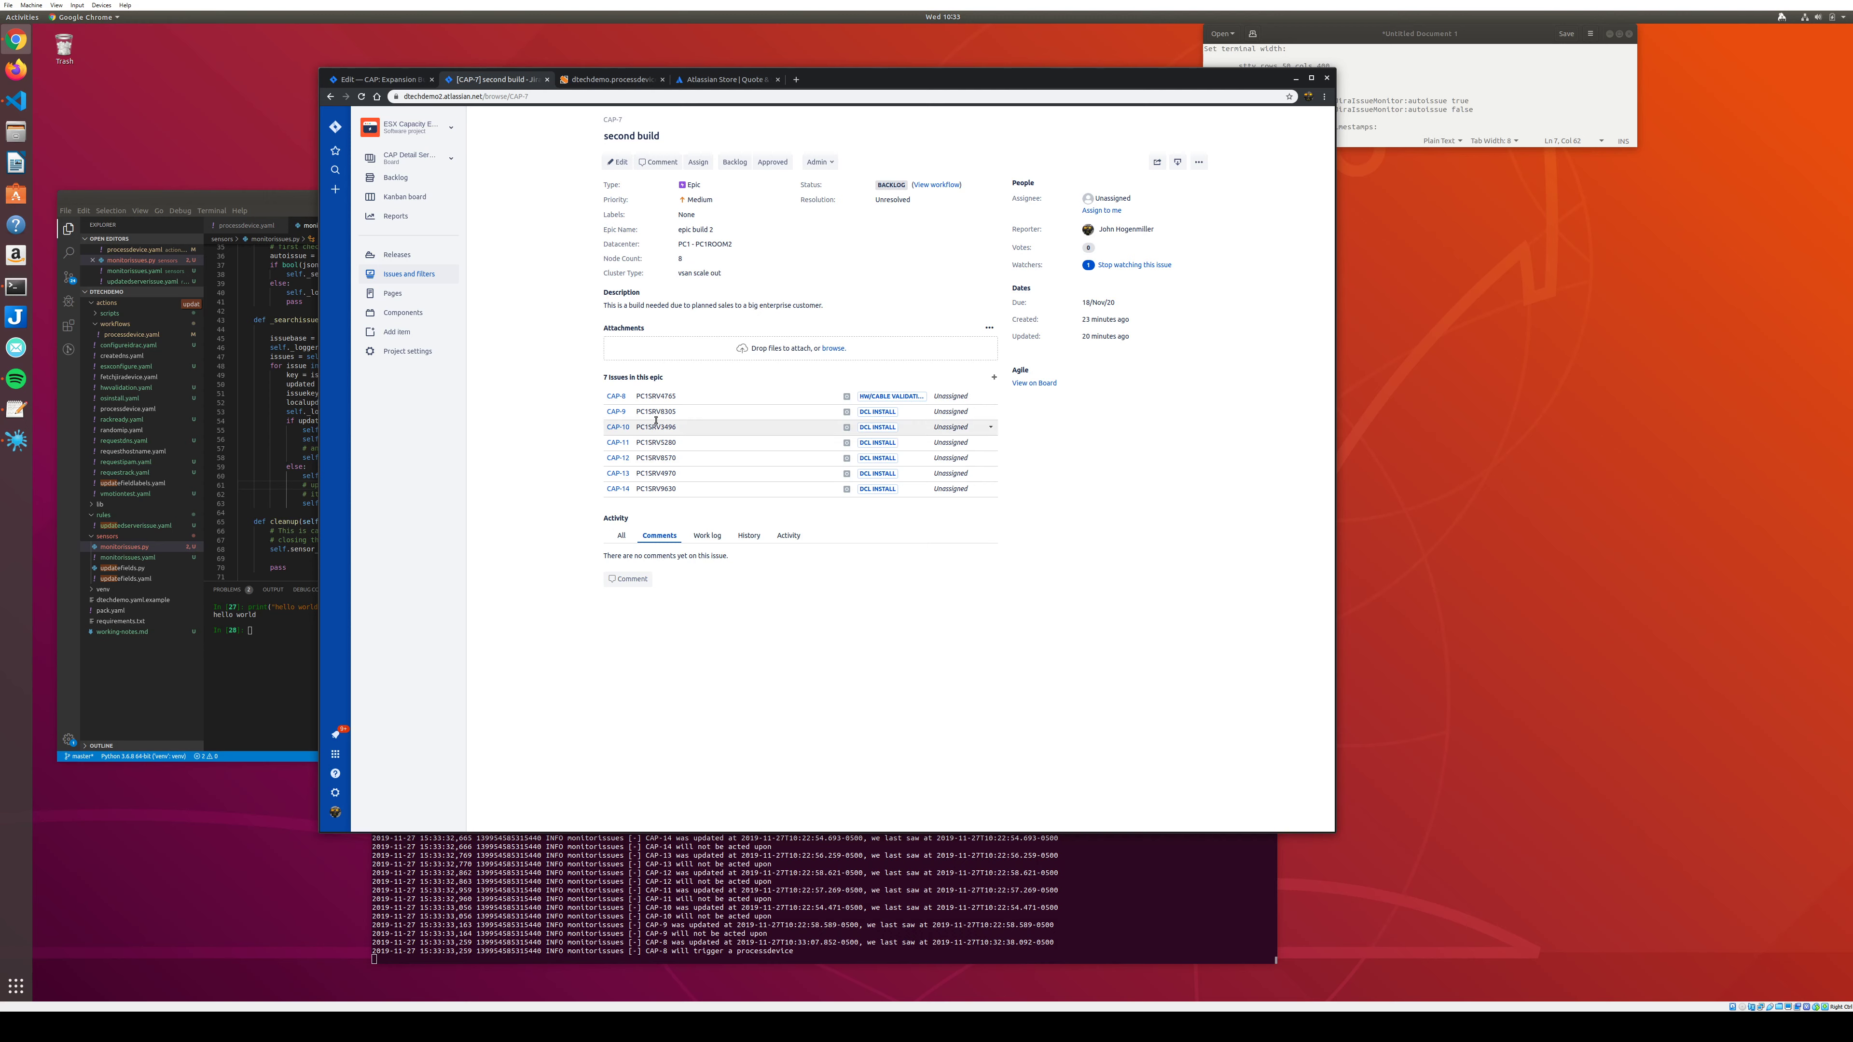
Create a Server issue in epic CAP-7 with summary 'placejafldasjl f' and hostname 'IKNOWTHEHOS'.
{"action": "left_click", "coordinate": [993, 377]}
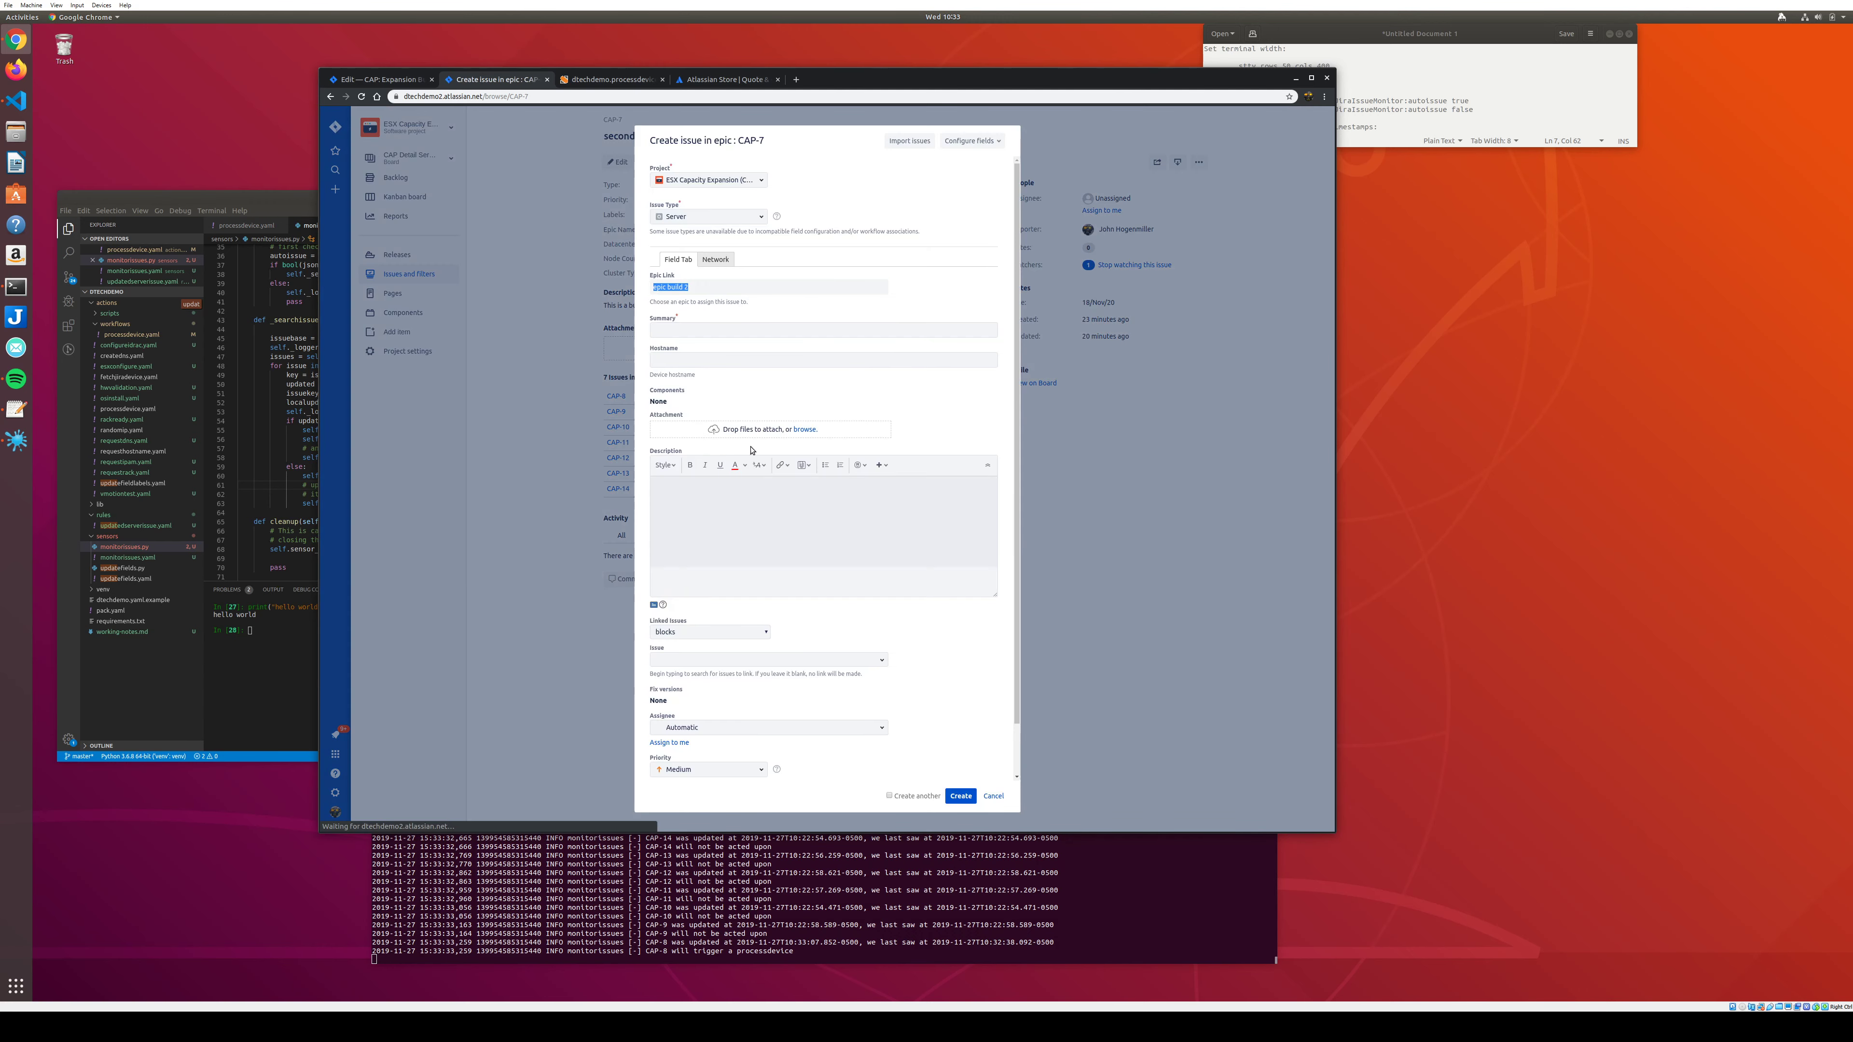
{"action": "left_click", "coordinate": [670, 330]}
{"action": "type", "text": "p"}
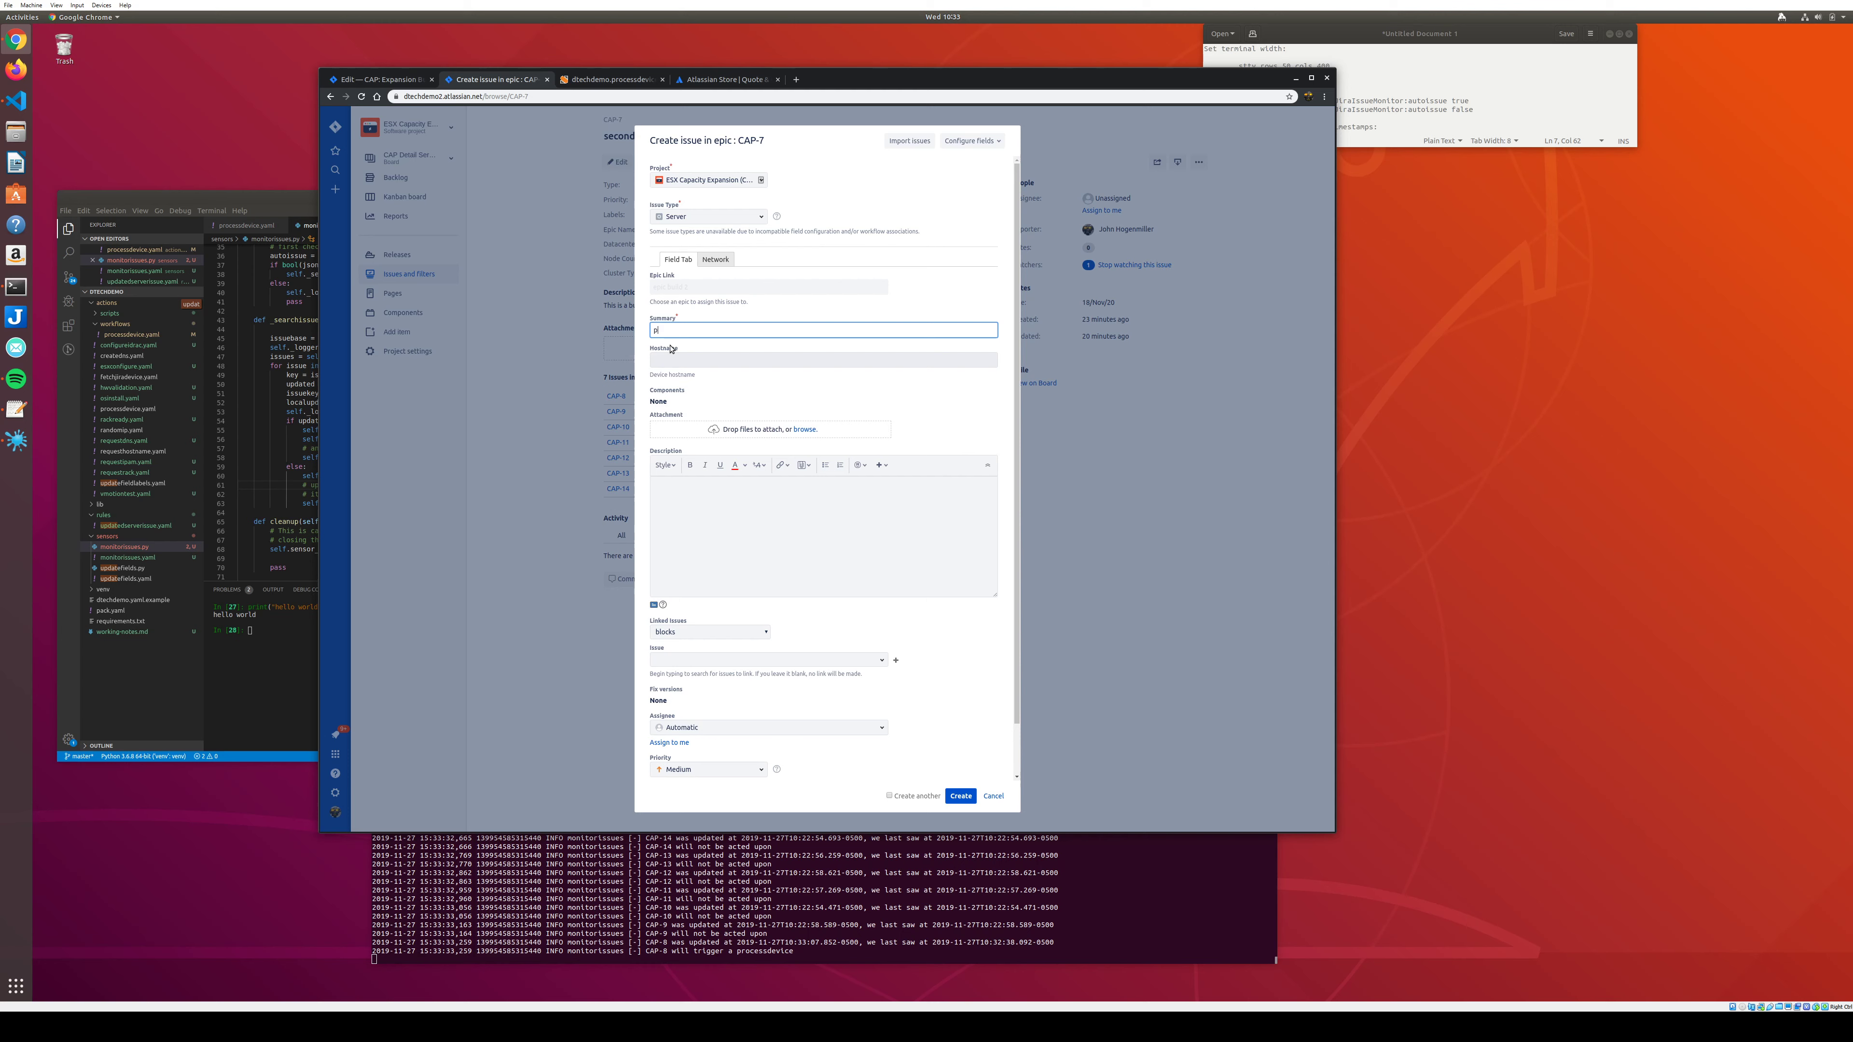
{"action": "type", "text": "lacejafldasjl f"}
{"action": "left_click", "coordinate": [684, 360]}
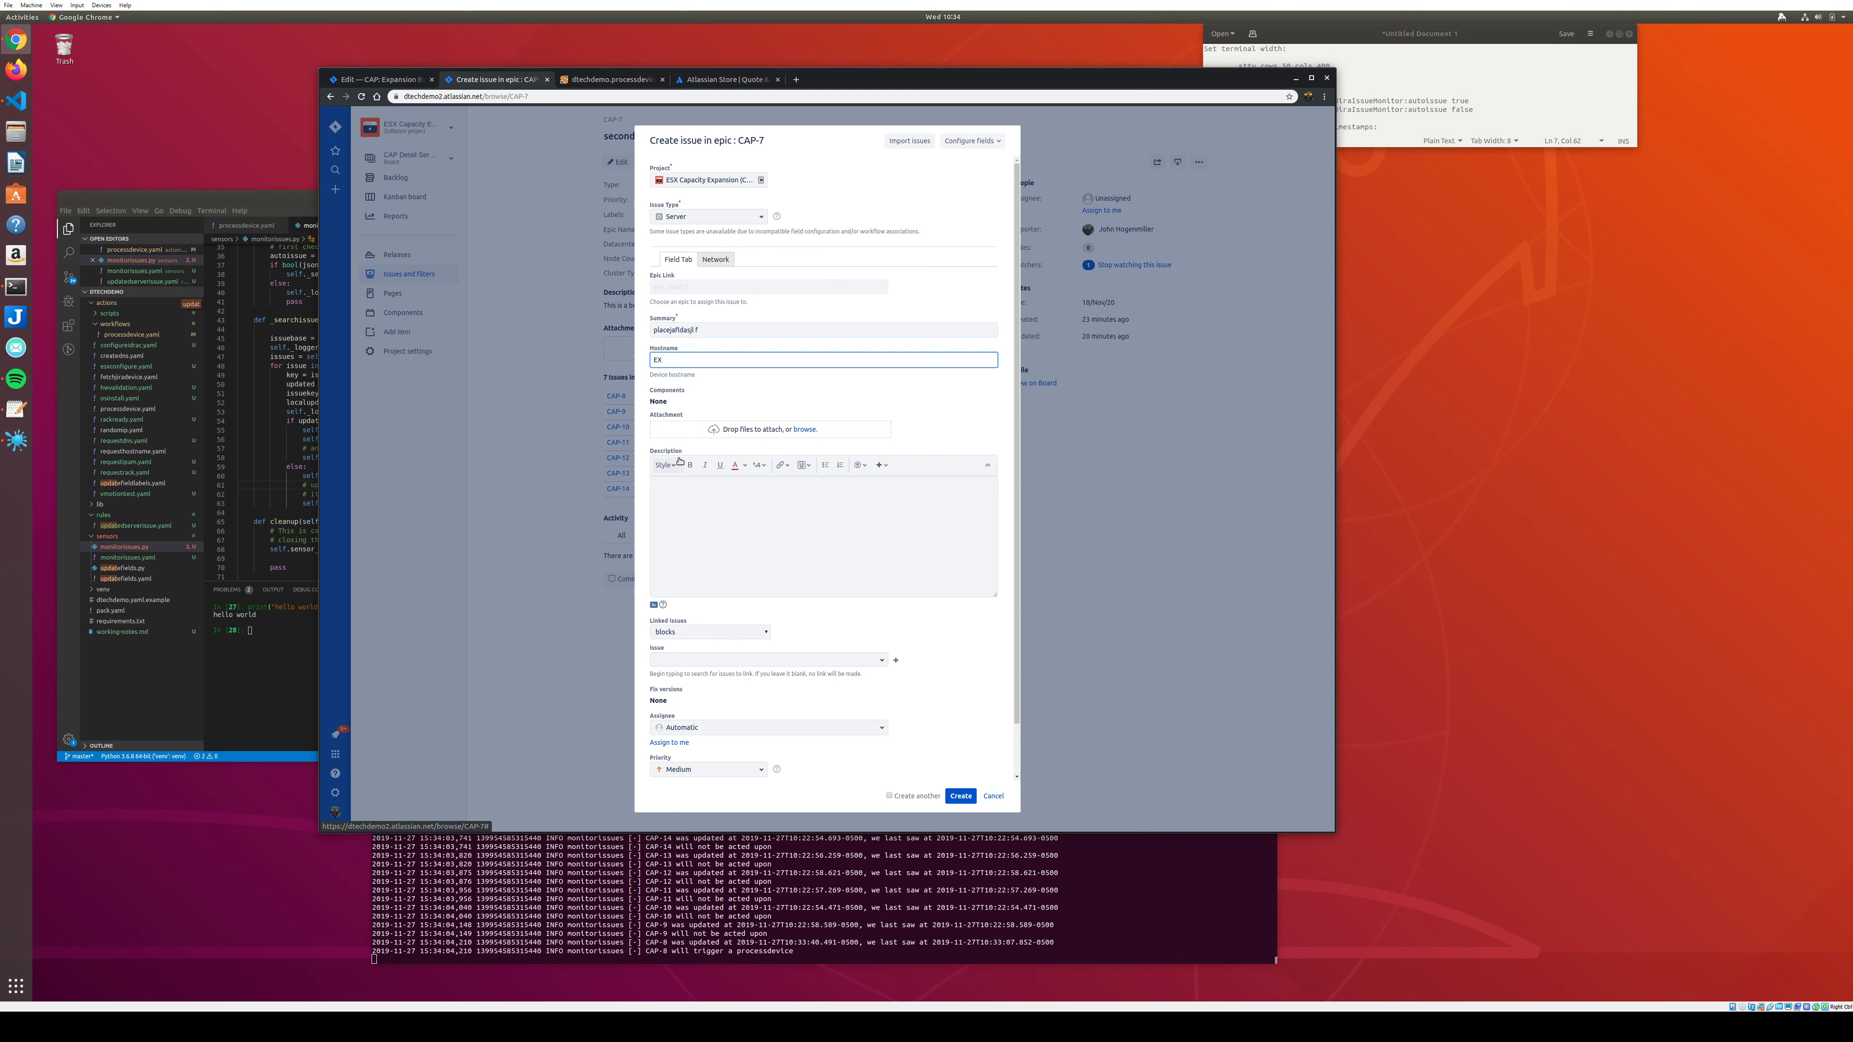
{"action": "type", "text": "IKNOWTHEHOST"}
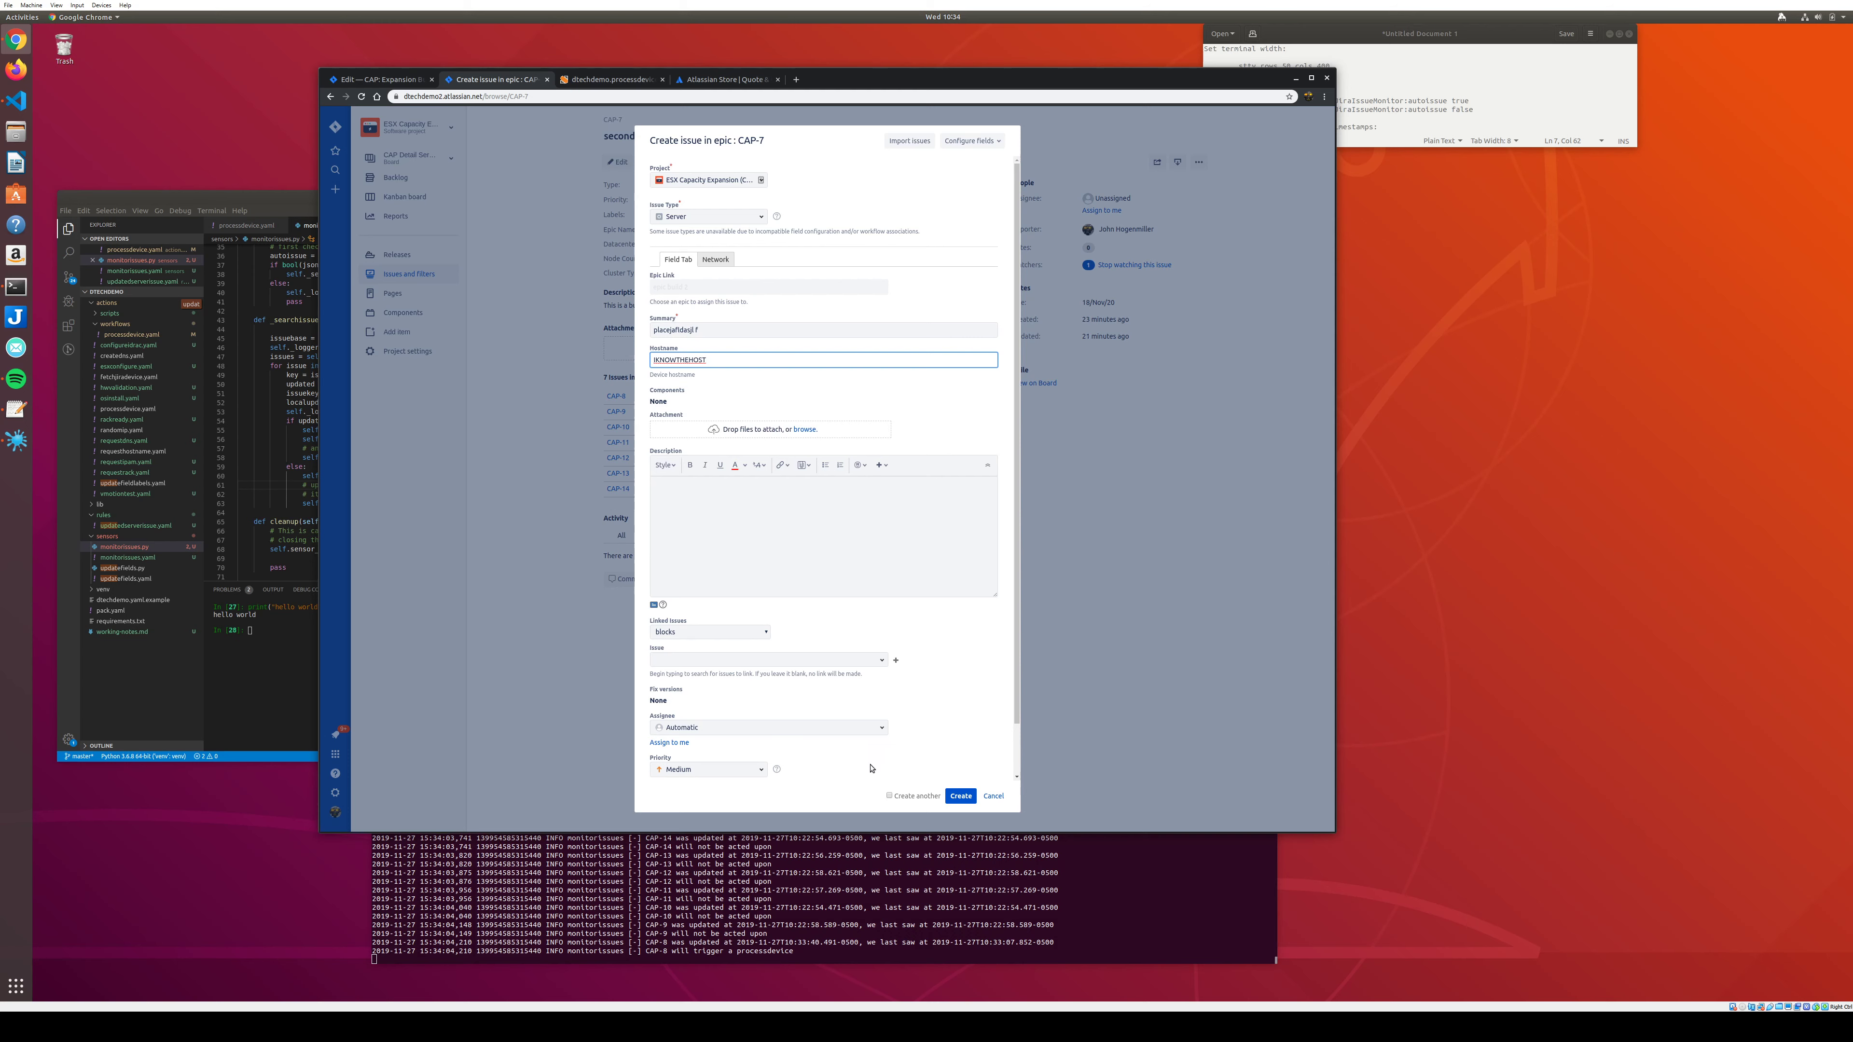
{"action": "left_click", "coordinate": [958, 796]}
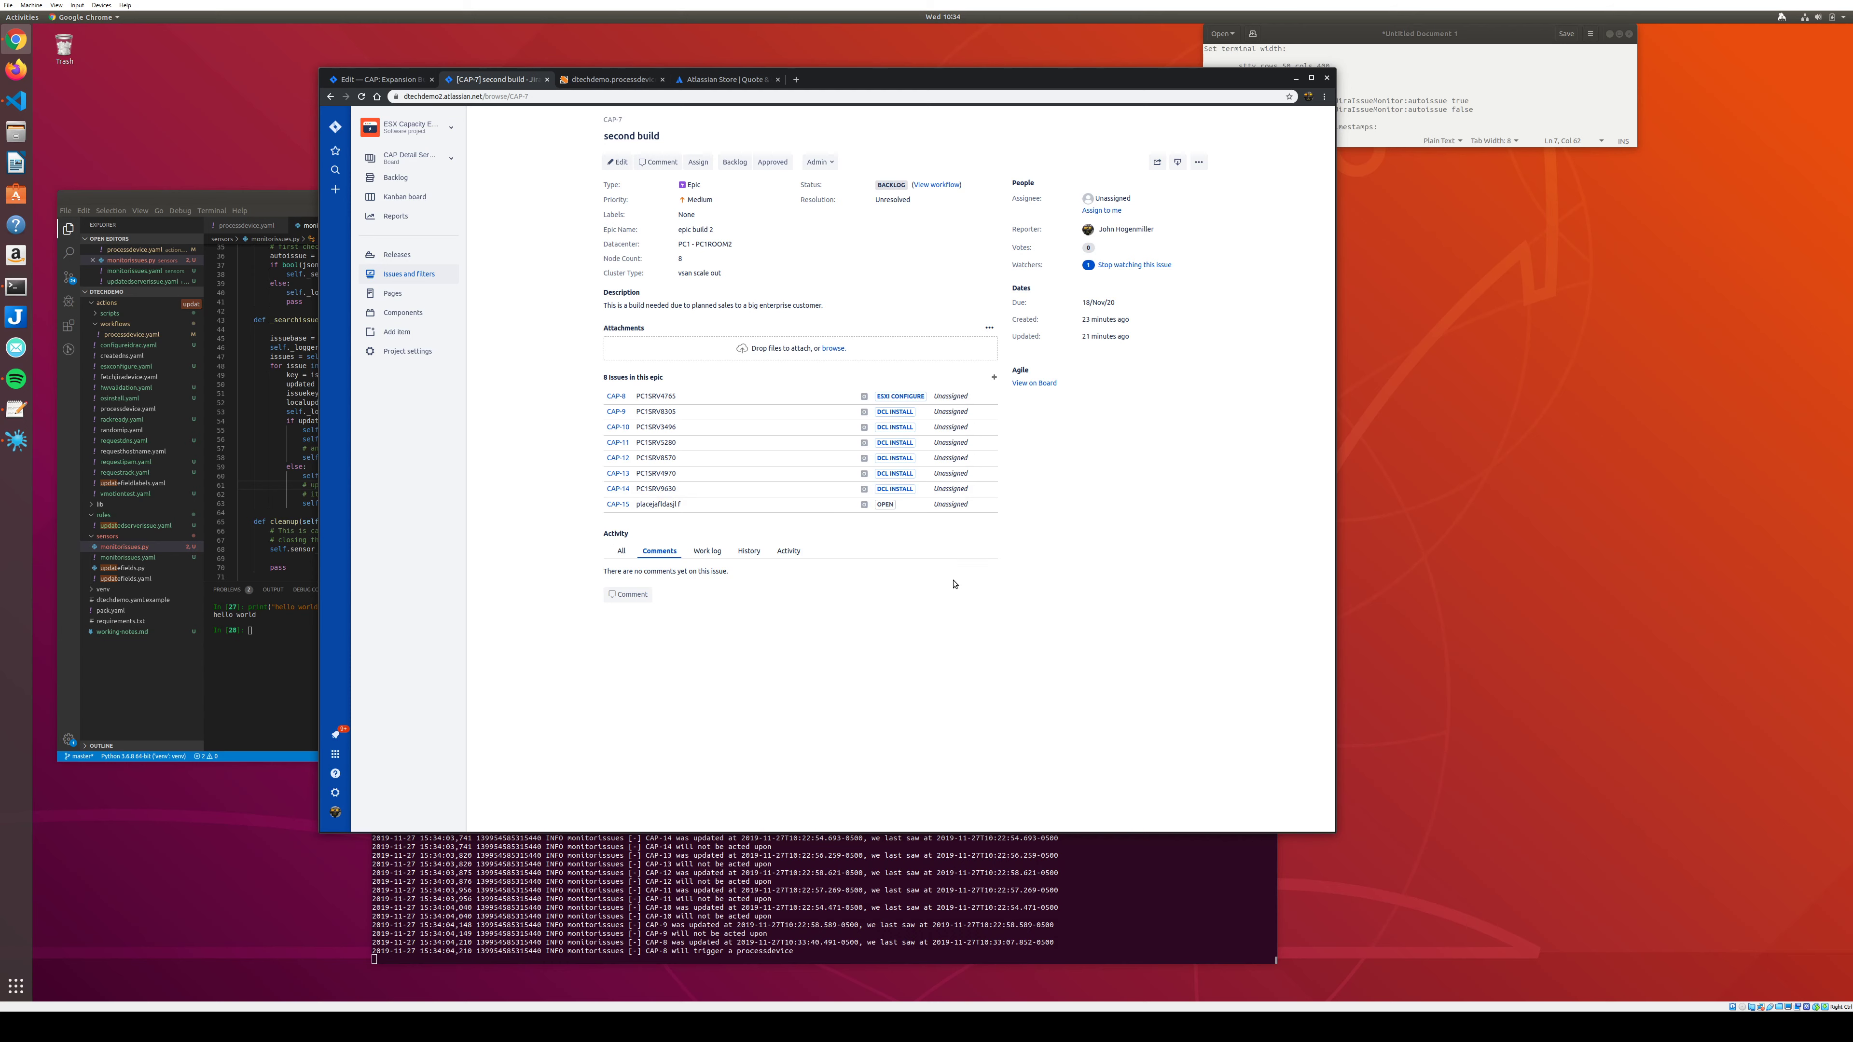
{"action": "left_click", "coordinate": [989, 505]}
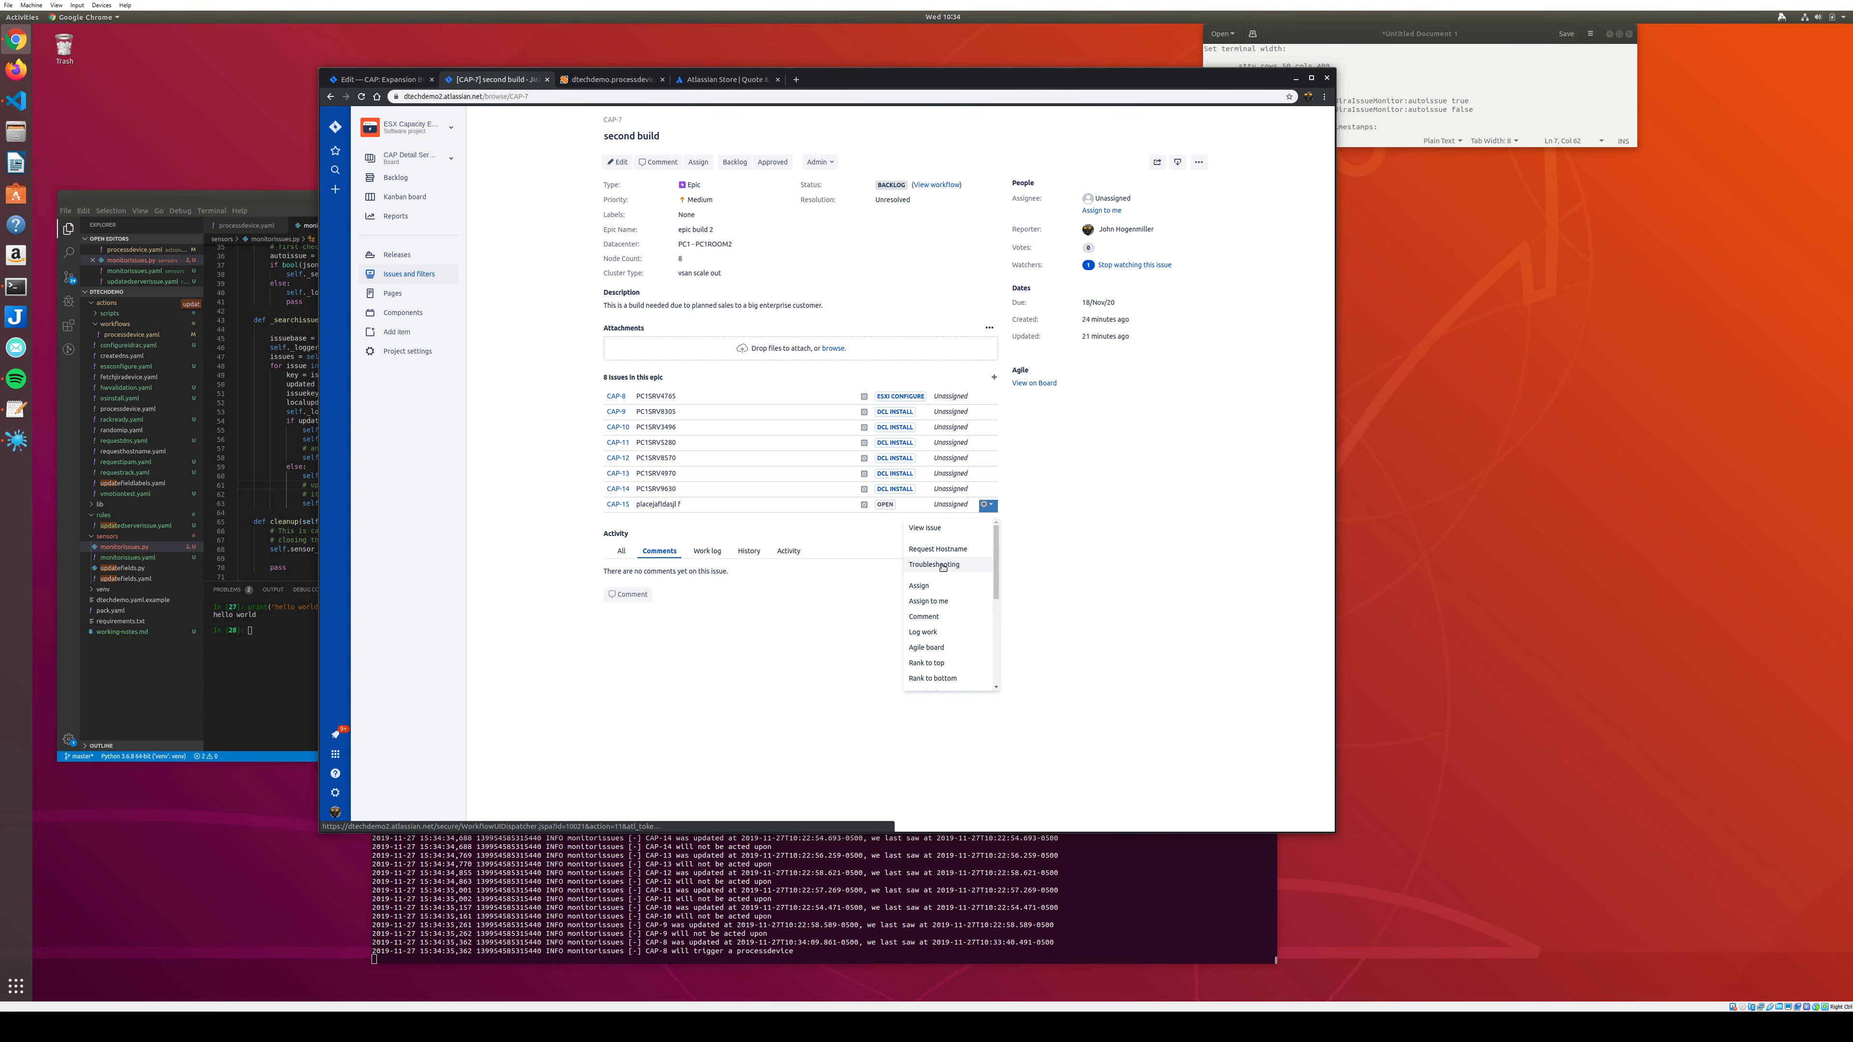
{"action": "left_click", "coordinate": [685, 943]}
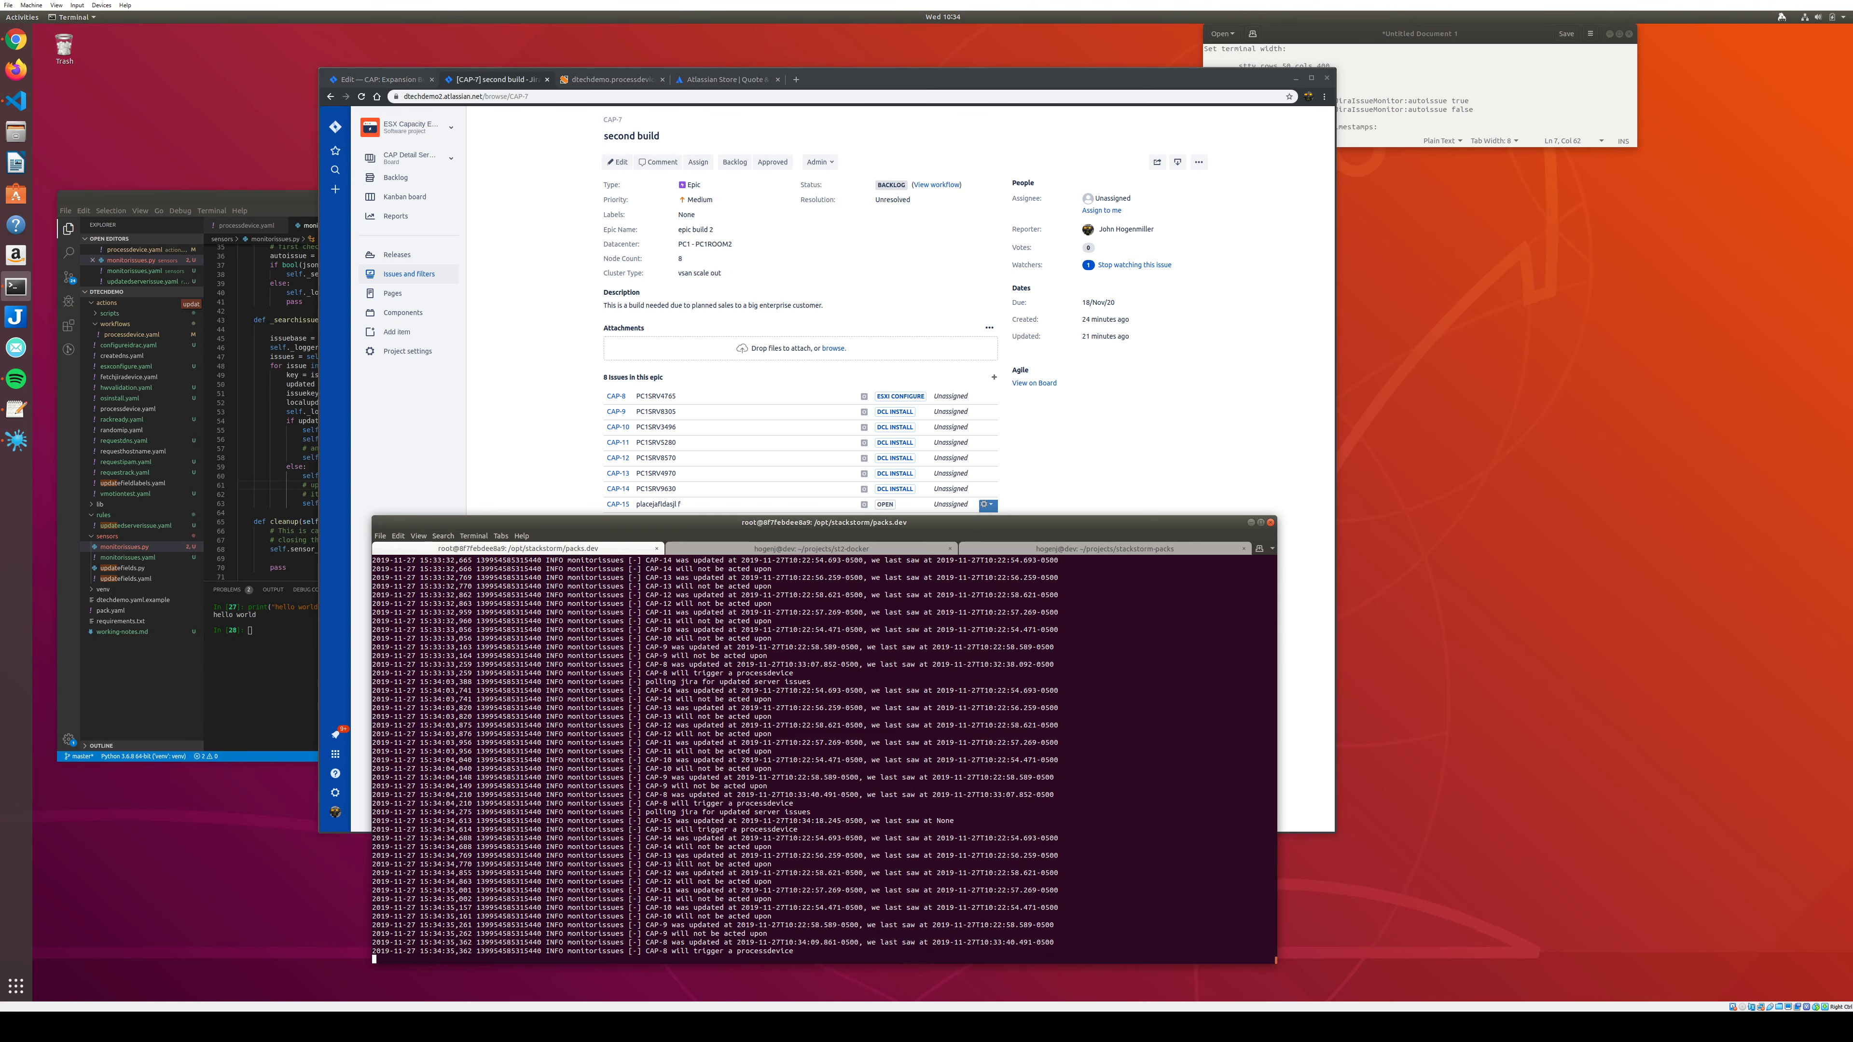
{"action": "triple_click", "coordinate": [679, 830]}
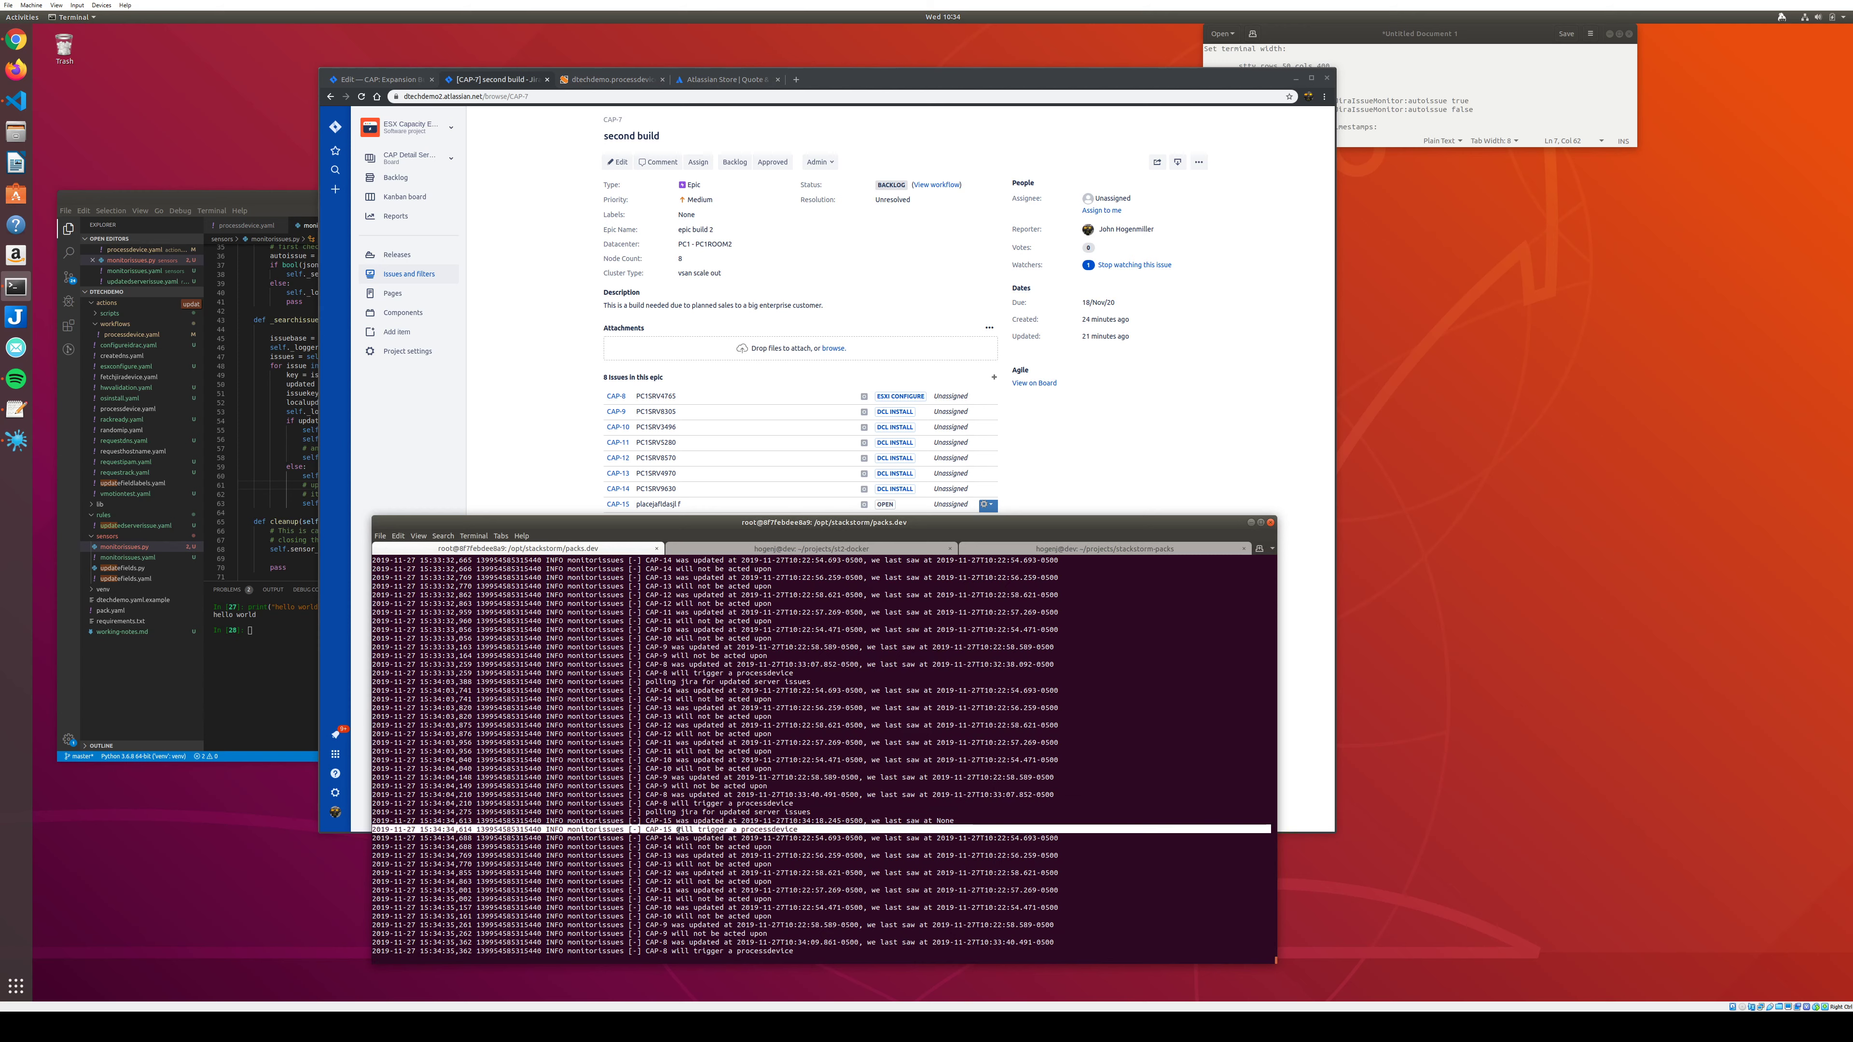
{"action": "left_click", "coordinate": [490, 410]}
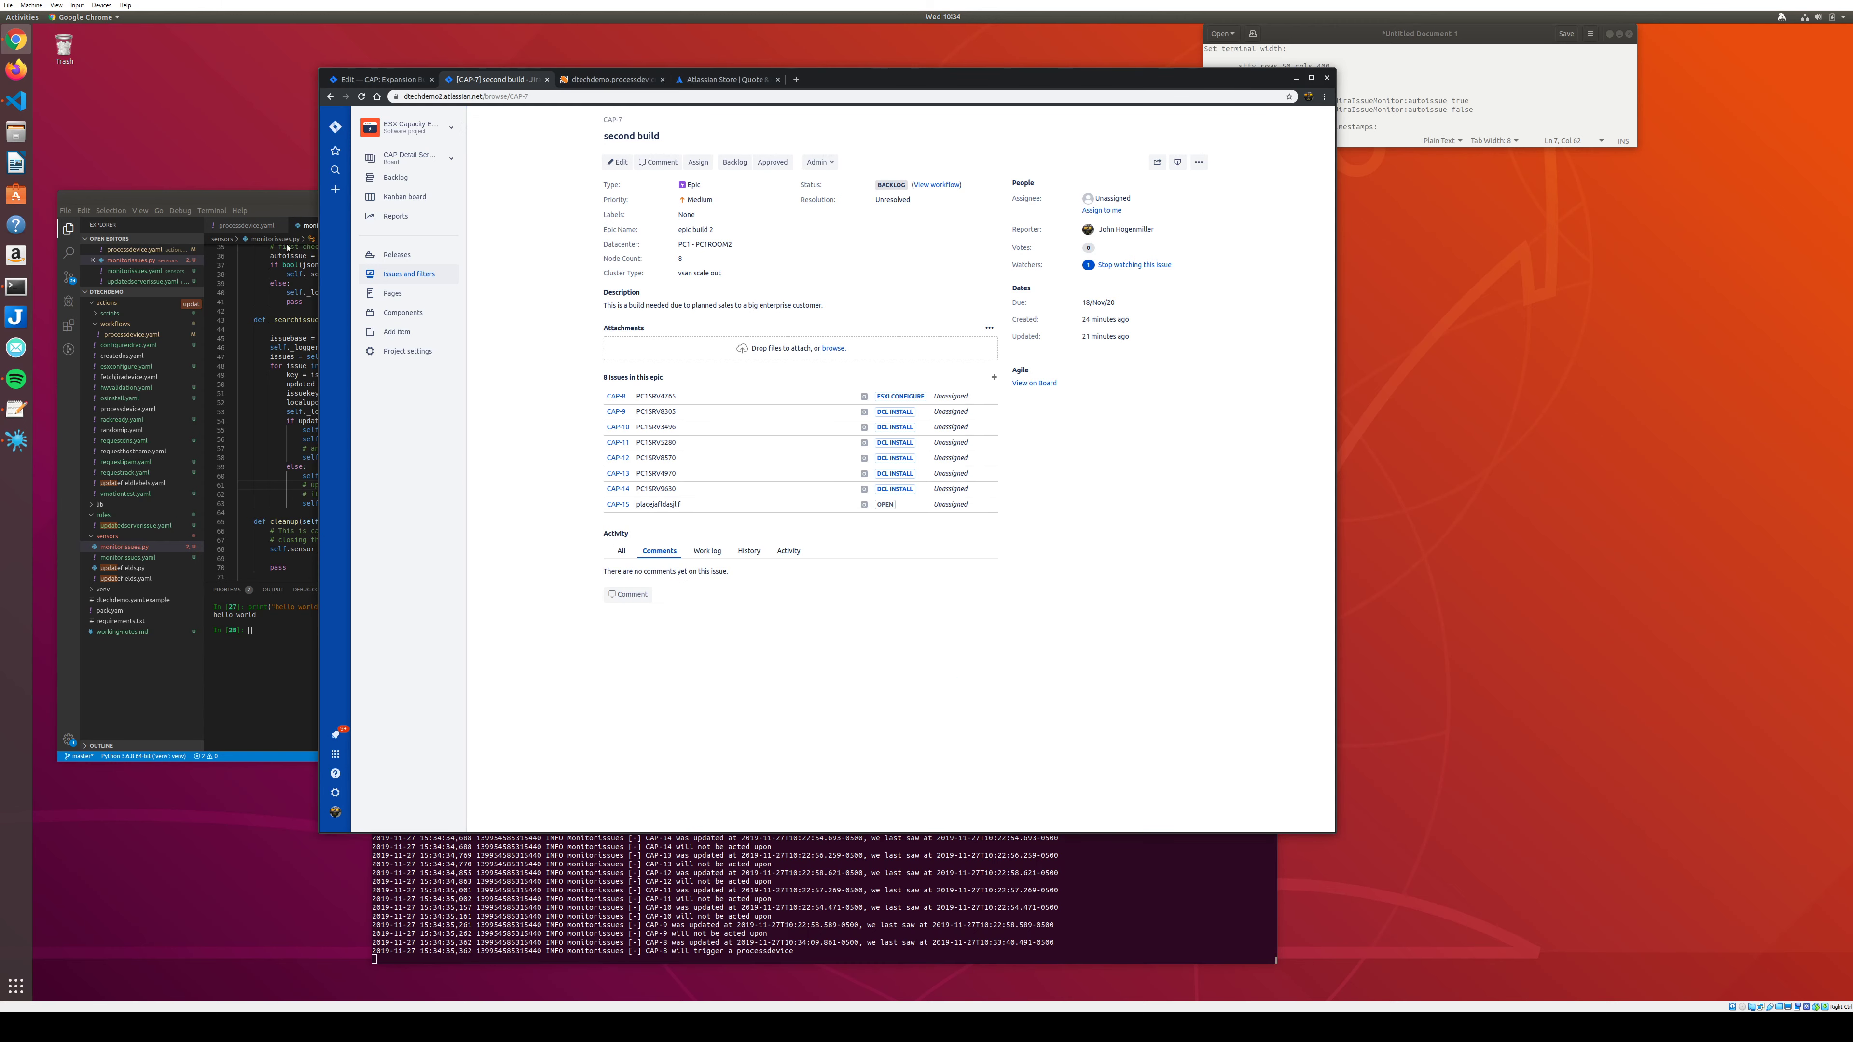
Reload the StackStorm web UI and log back in with the admin account.
{"action": "left_click", "coordinate": [596, 80]}
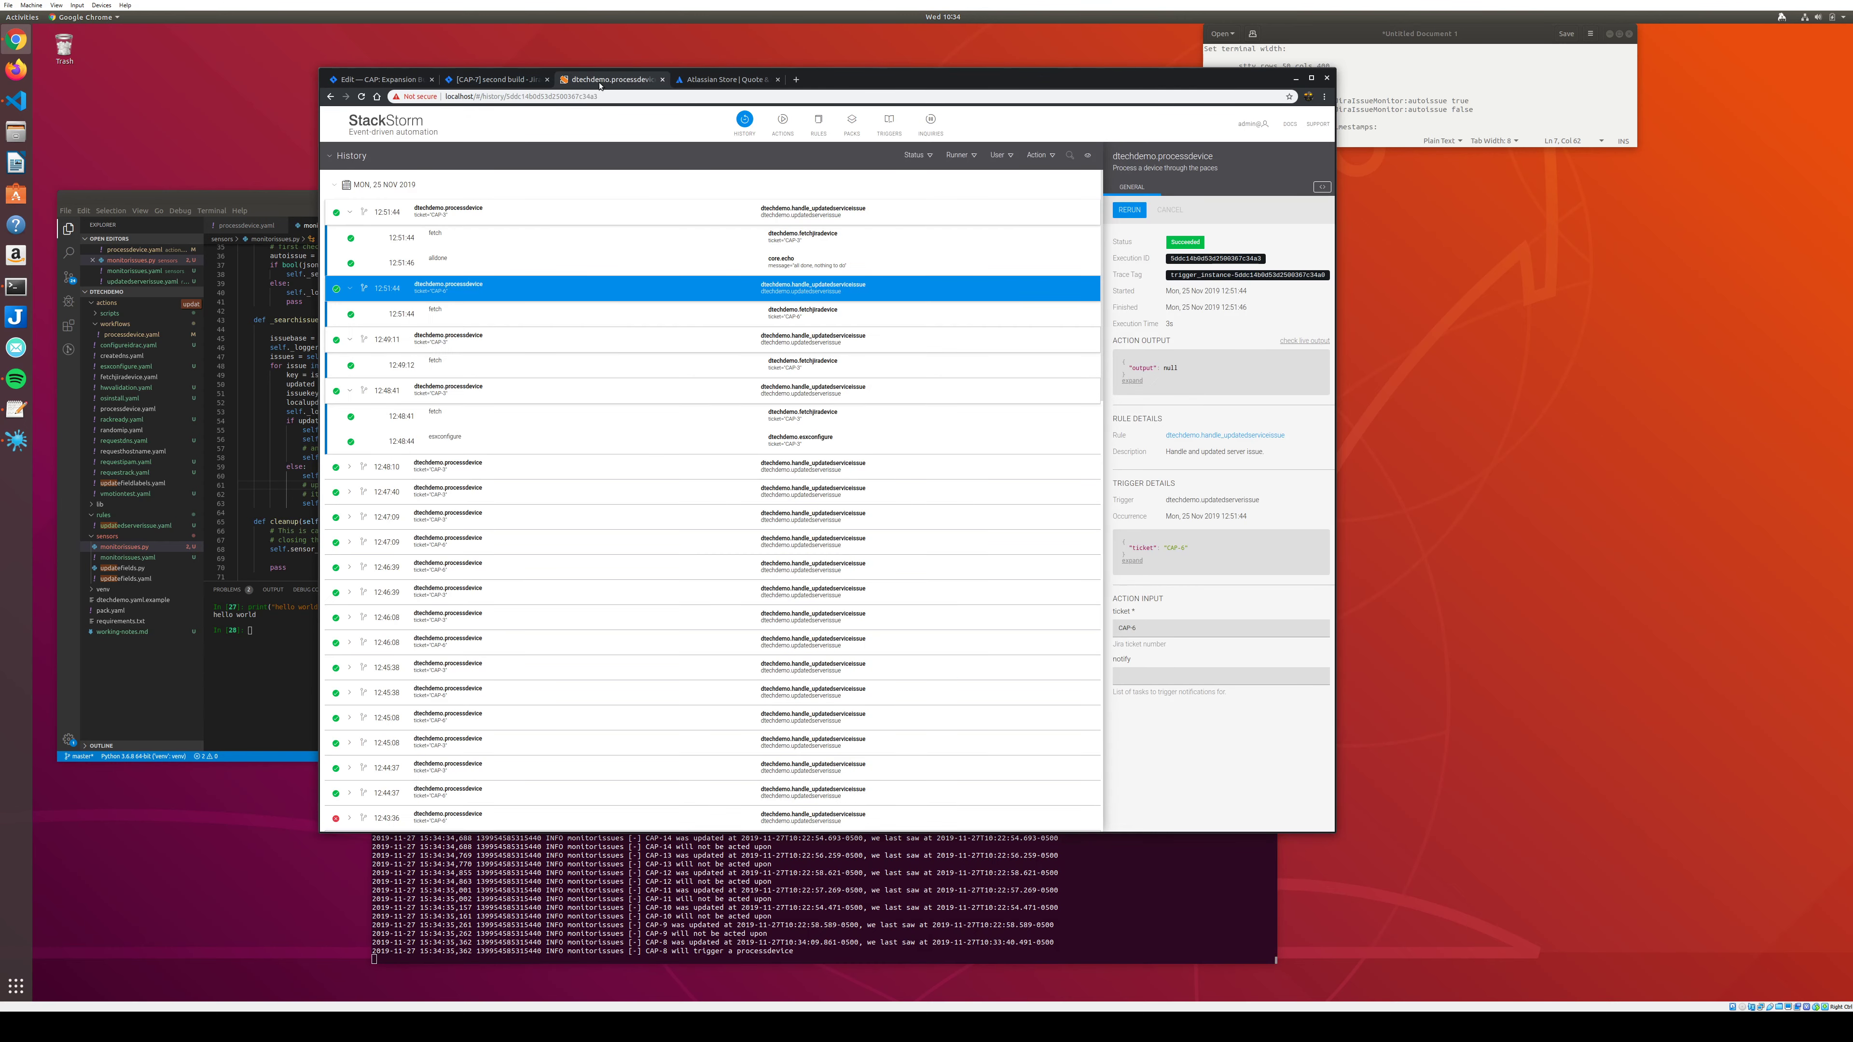
{"action": "left_click", "coordinate": [412, 122]}
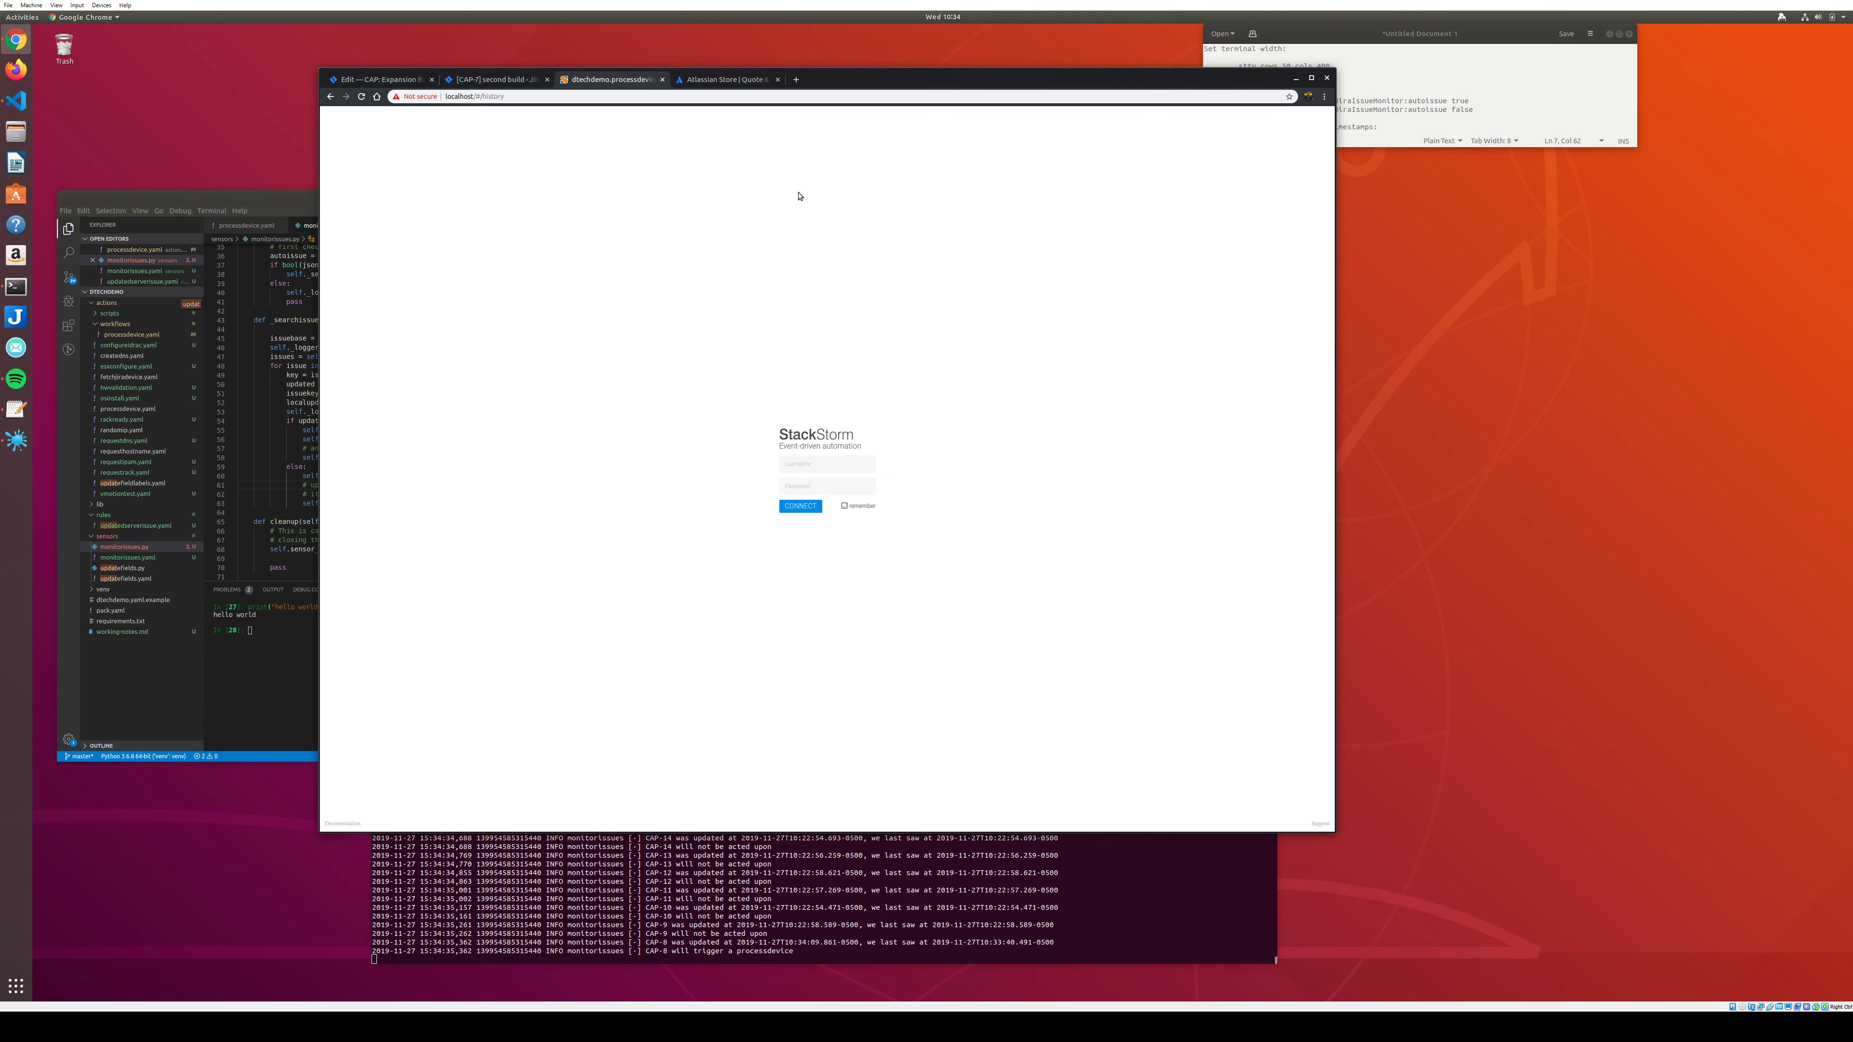
{"action": "left_click", "coordinate": [817, 465]}
{"action": "type", "text": "admin"}
{"action": "key", "text": "Tab"}
{"action": "type", "text": "Ch@ngeMe"}
{"action": "key", "text": "Return"}
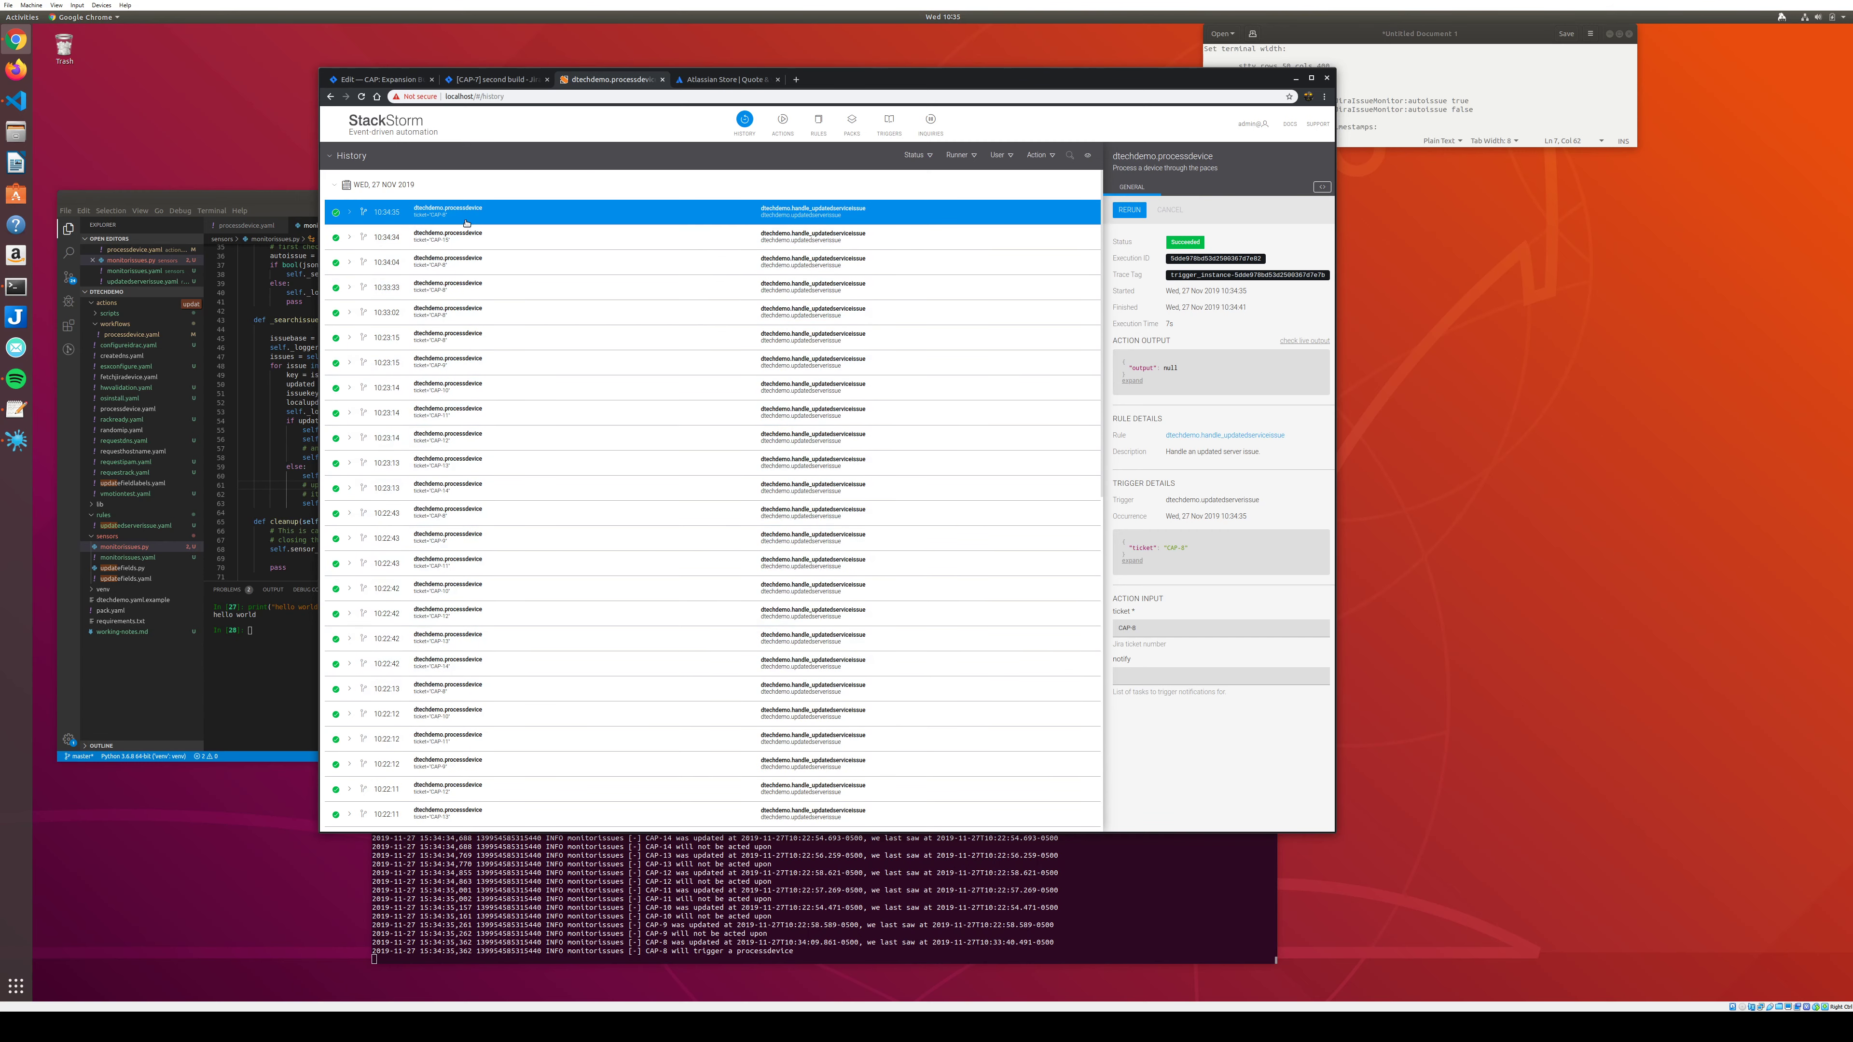
Expand the CAP-15 processdevice execution and the newest run to show their fetch and esxconfigure tasks.
{"action": "left_click", "coordinate": [328, 209]}
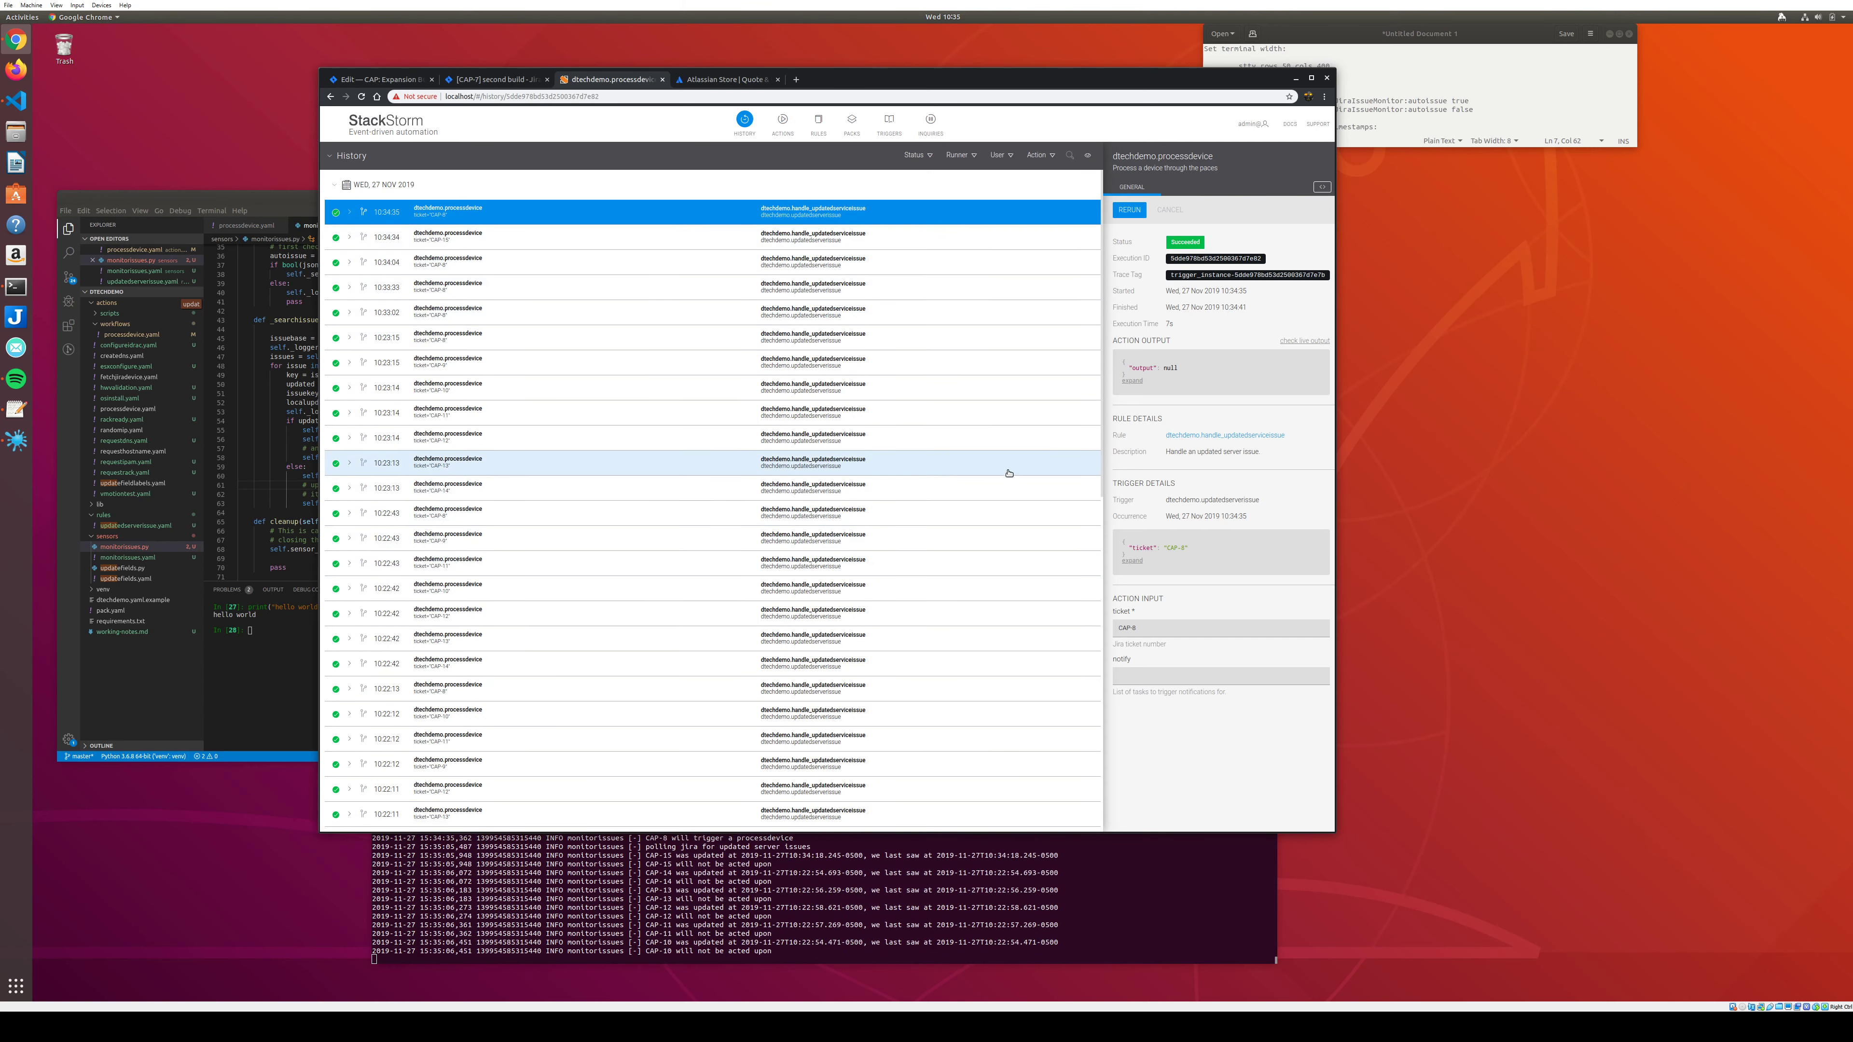
{"action": "left_click", "coordinate": [474, 241]}
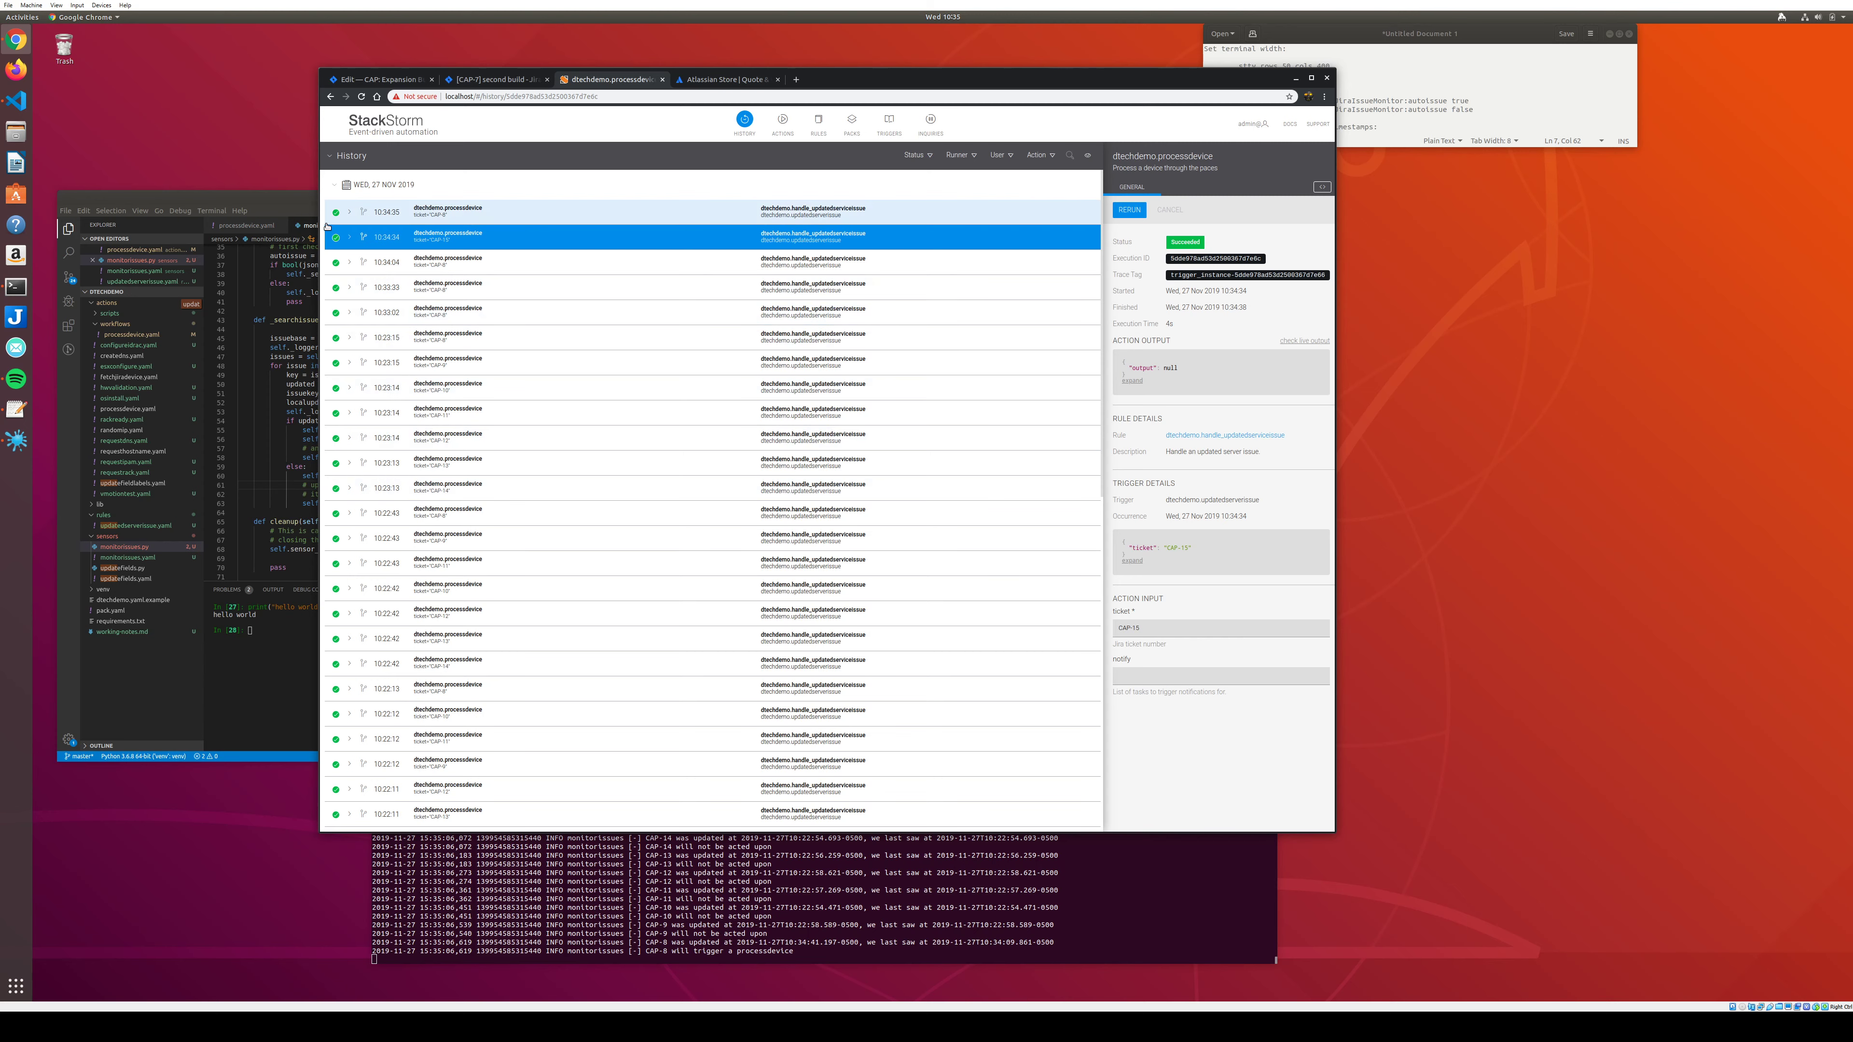
{"action": "left_click", "coordinate": [350, 237]}
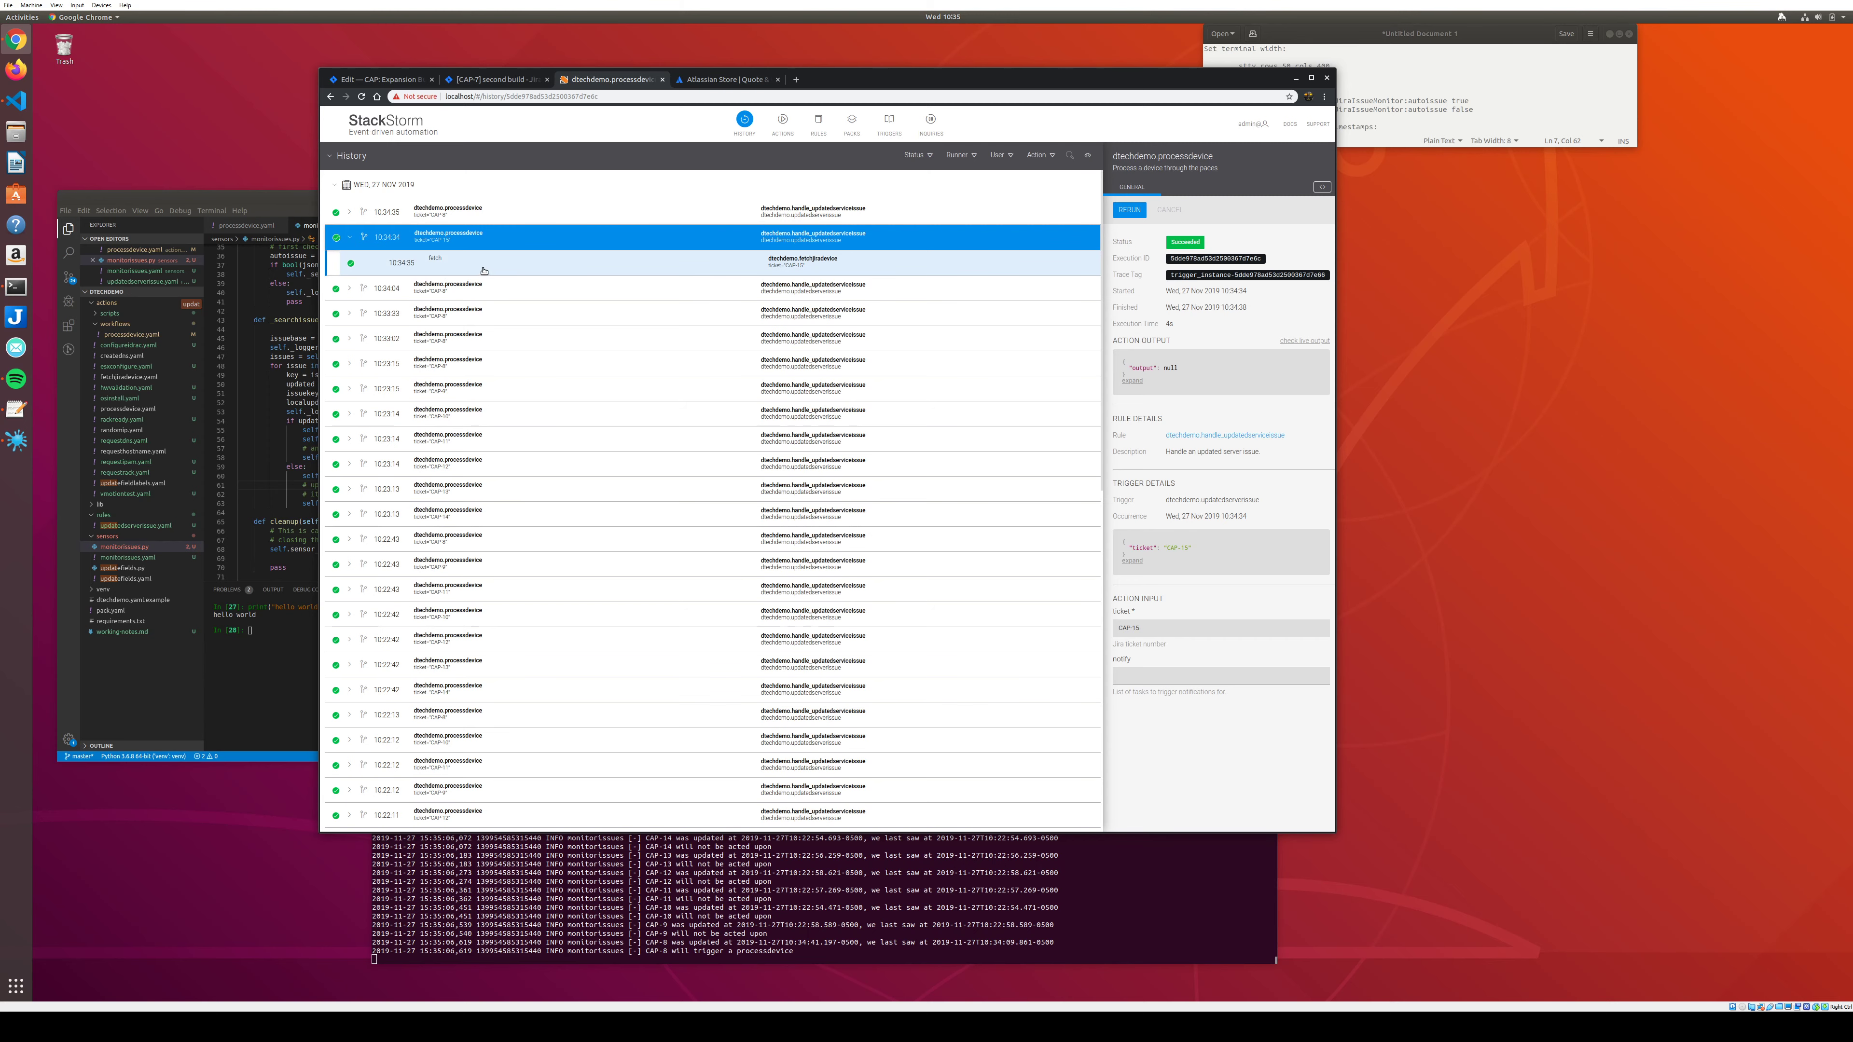
{"action": "left_click", "coordinate": [349, 213]}
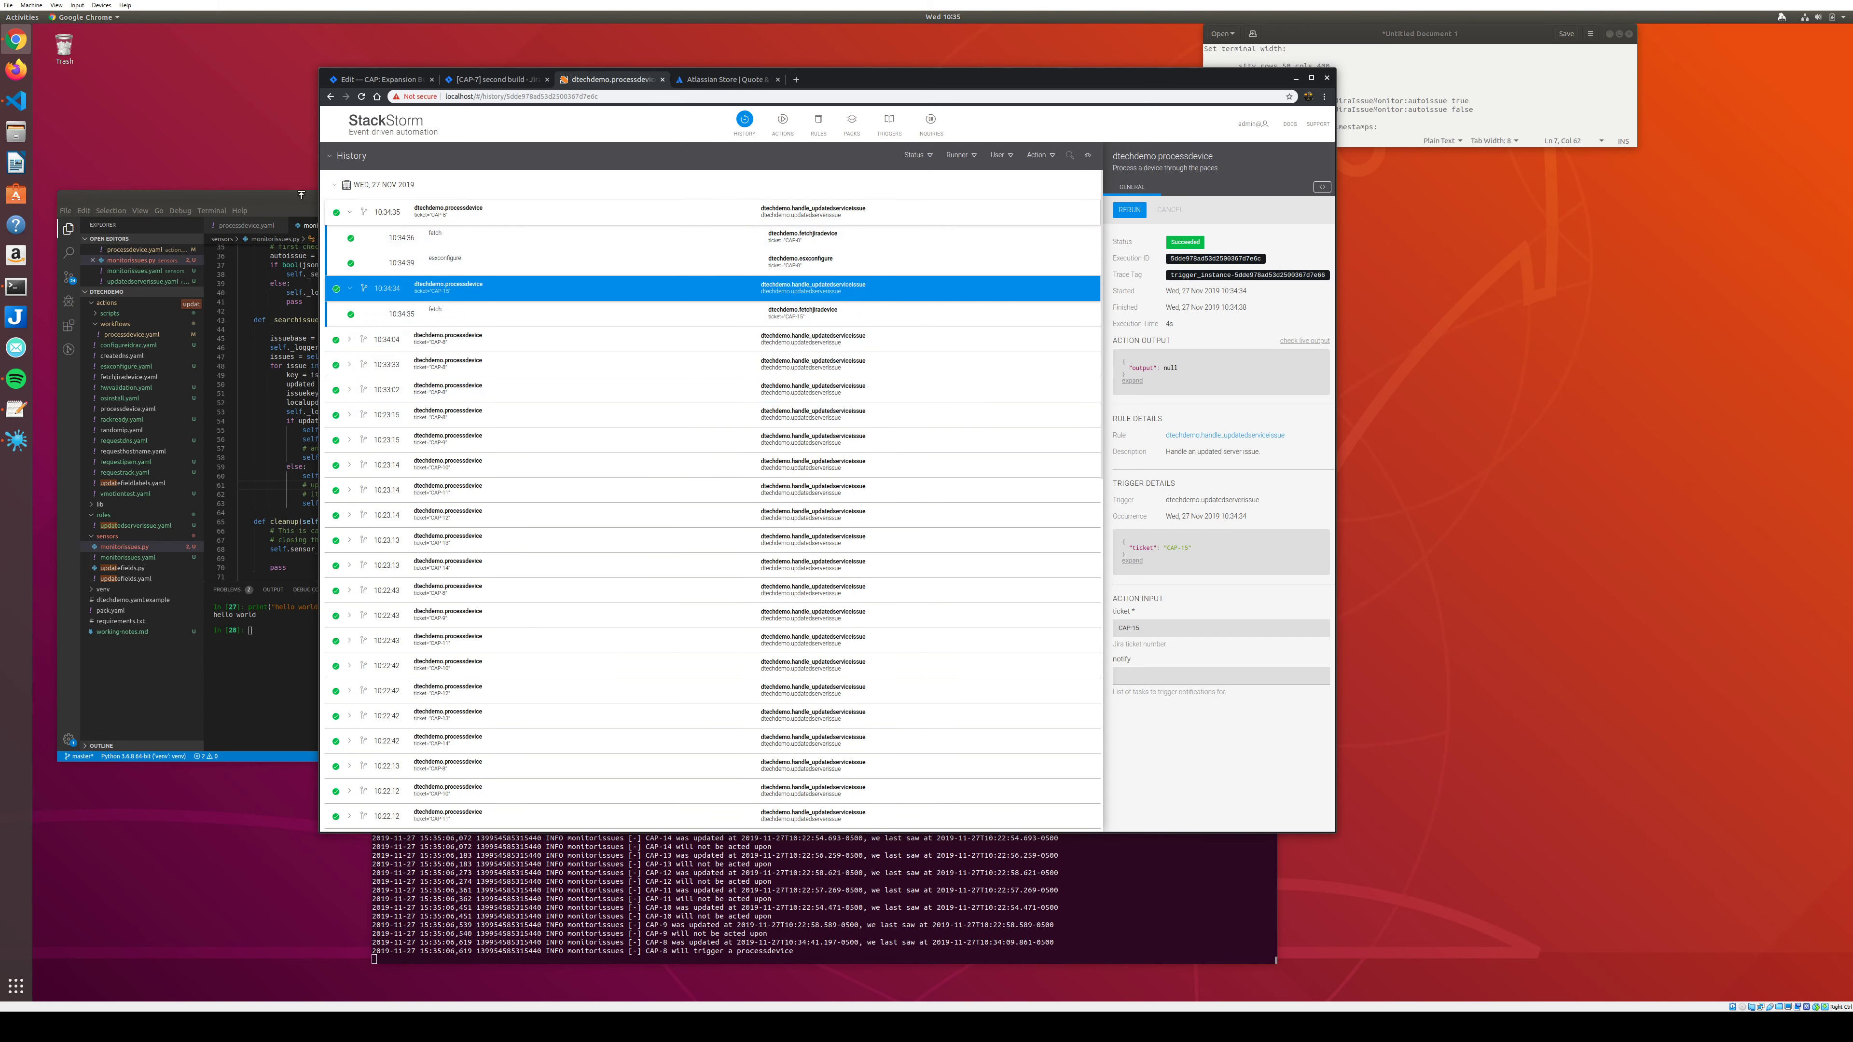
{"action": "left_click", "coordinate": [283, 200]}
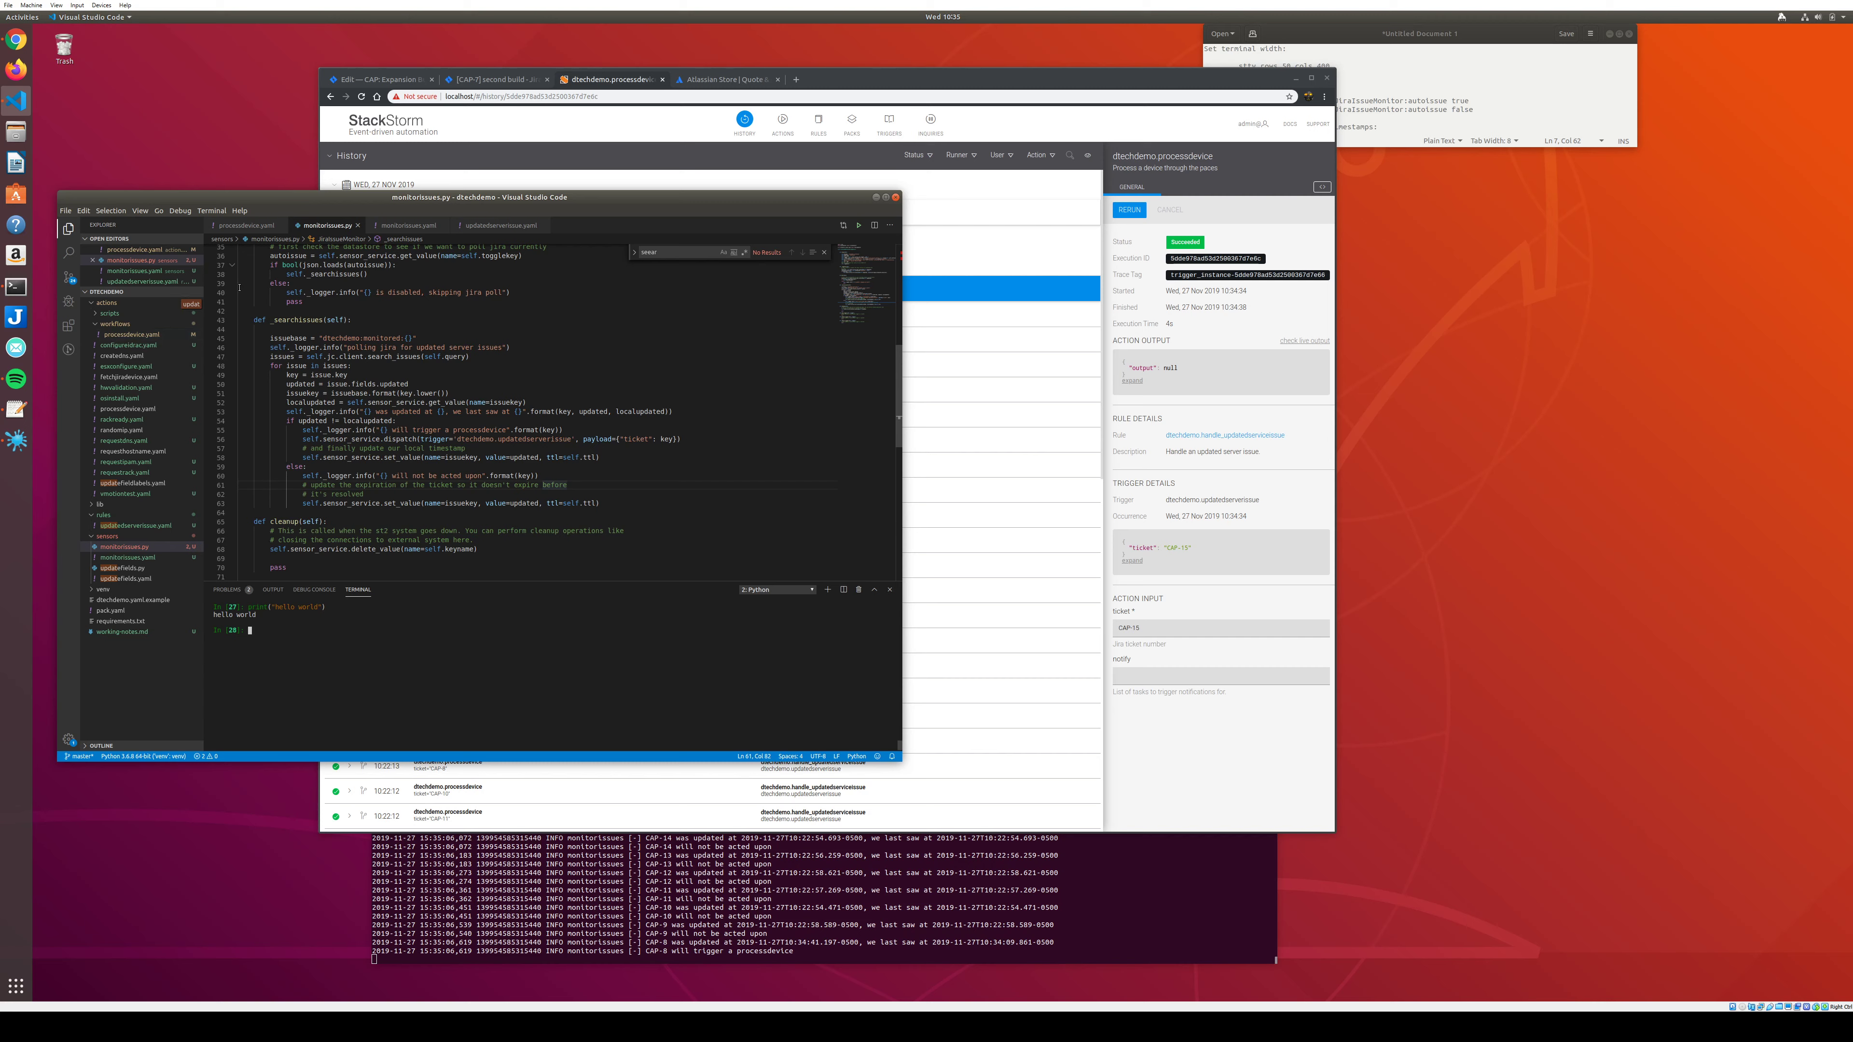
Scroll through processdevice.yaml, highlighting the troubleshooting and then the alldone task definitions.
{"action": "left_click", "coordinate": [245, 227]}
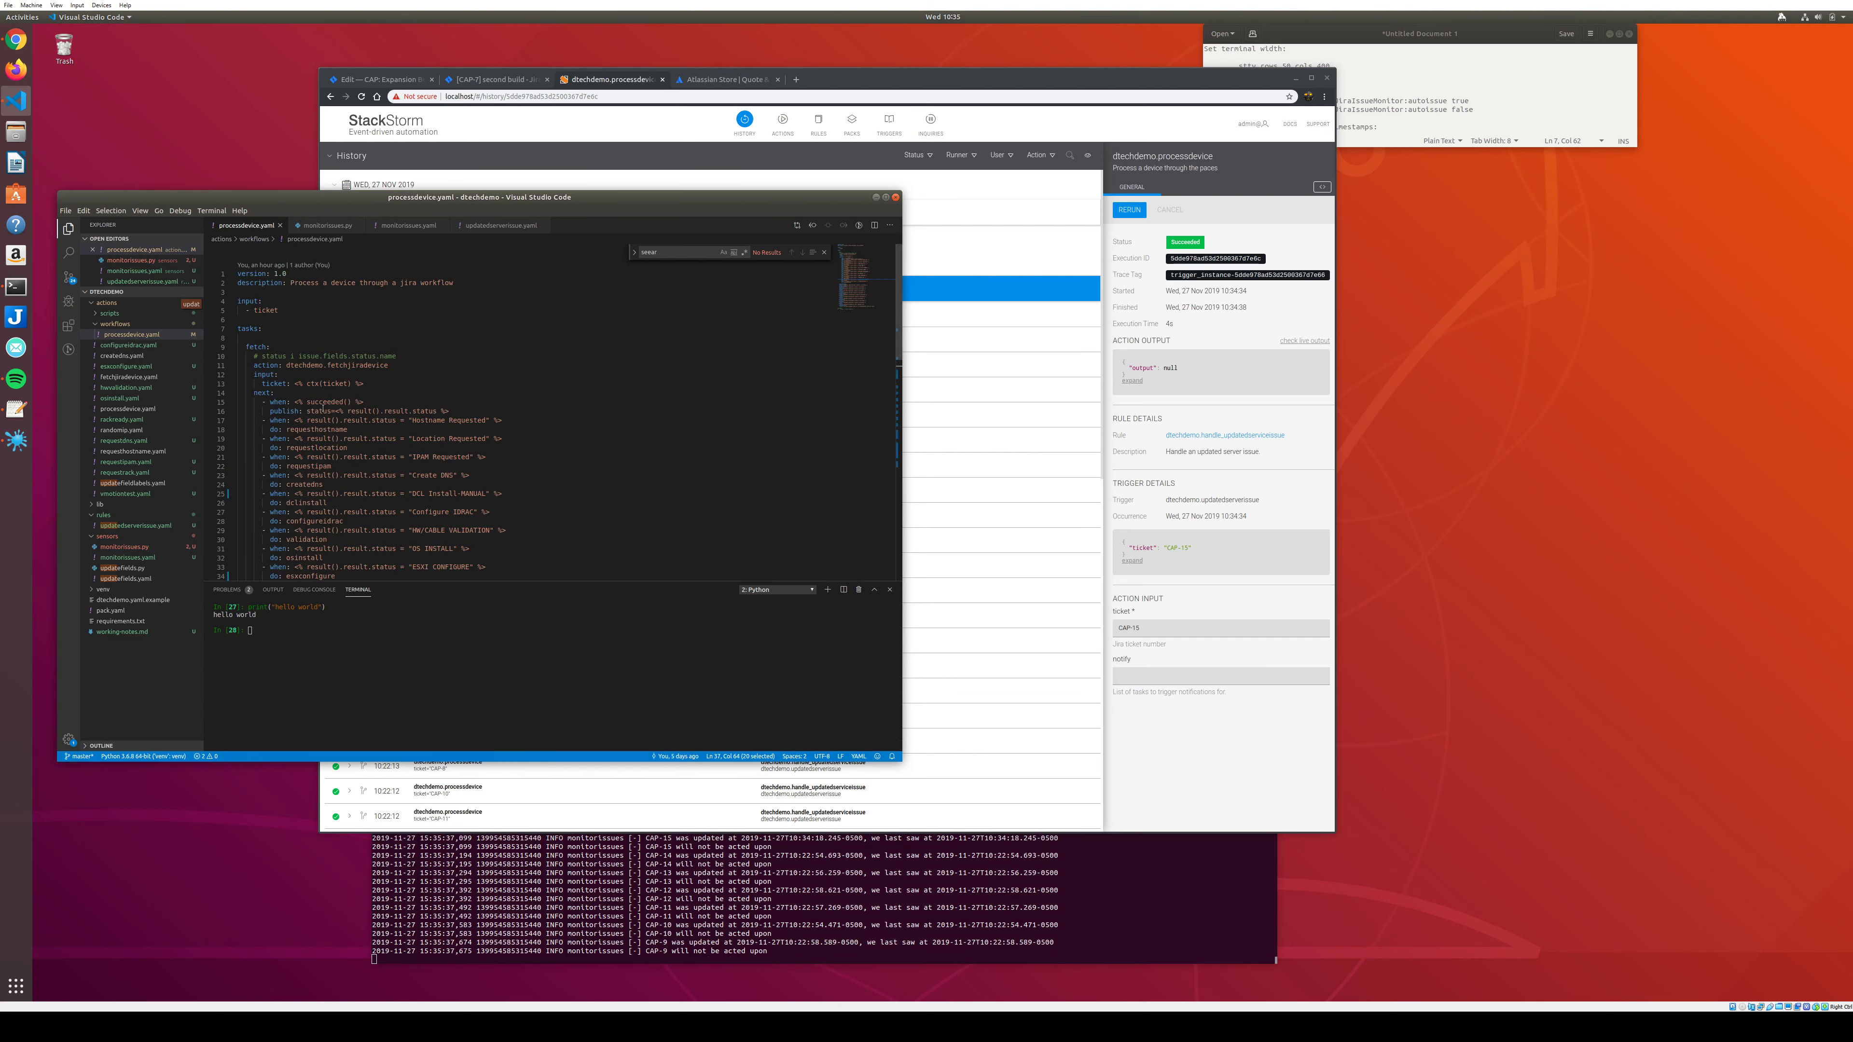
{"action": "scroll", "coordinate": [324, 407], "scroll_direction": "down", "scroll_amount": 3}
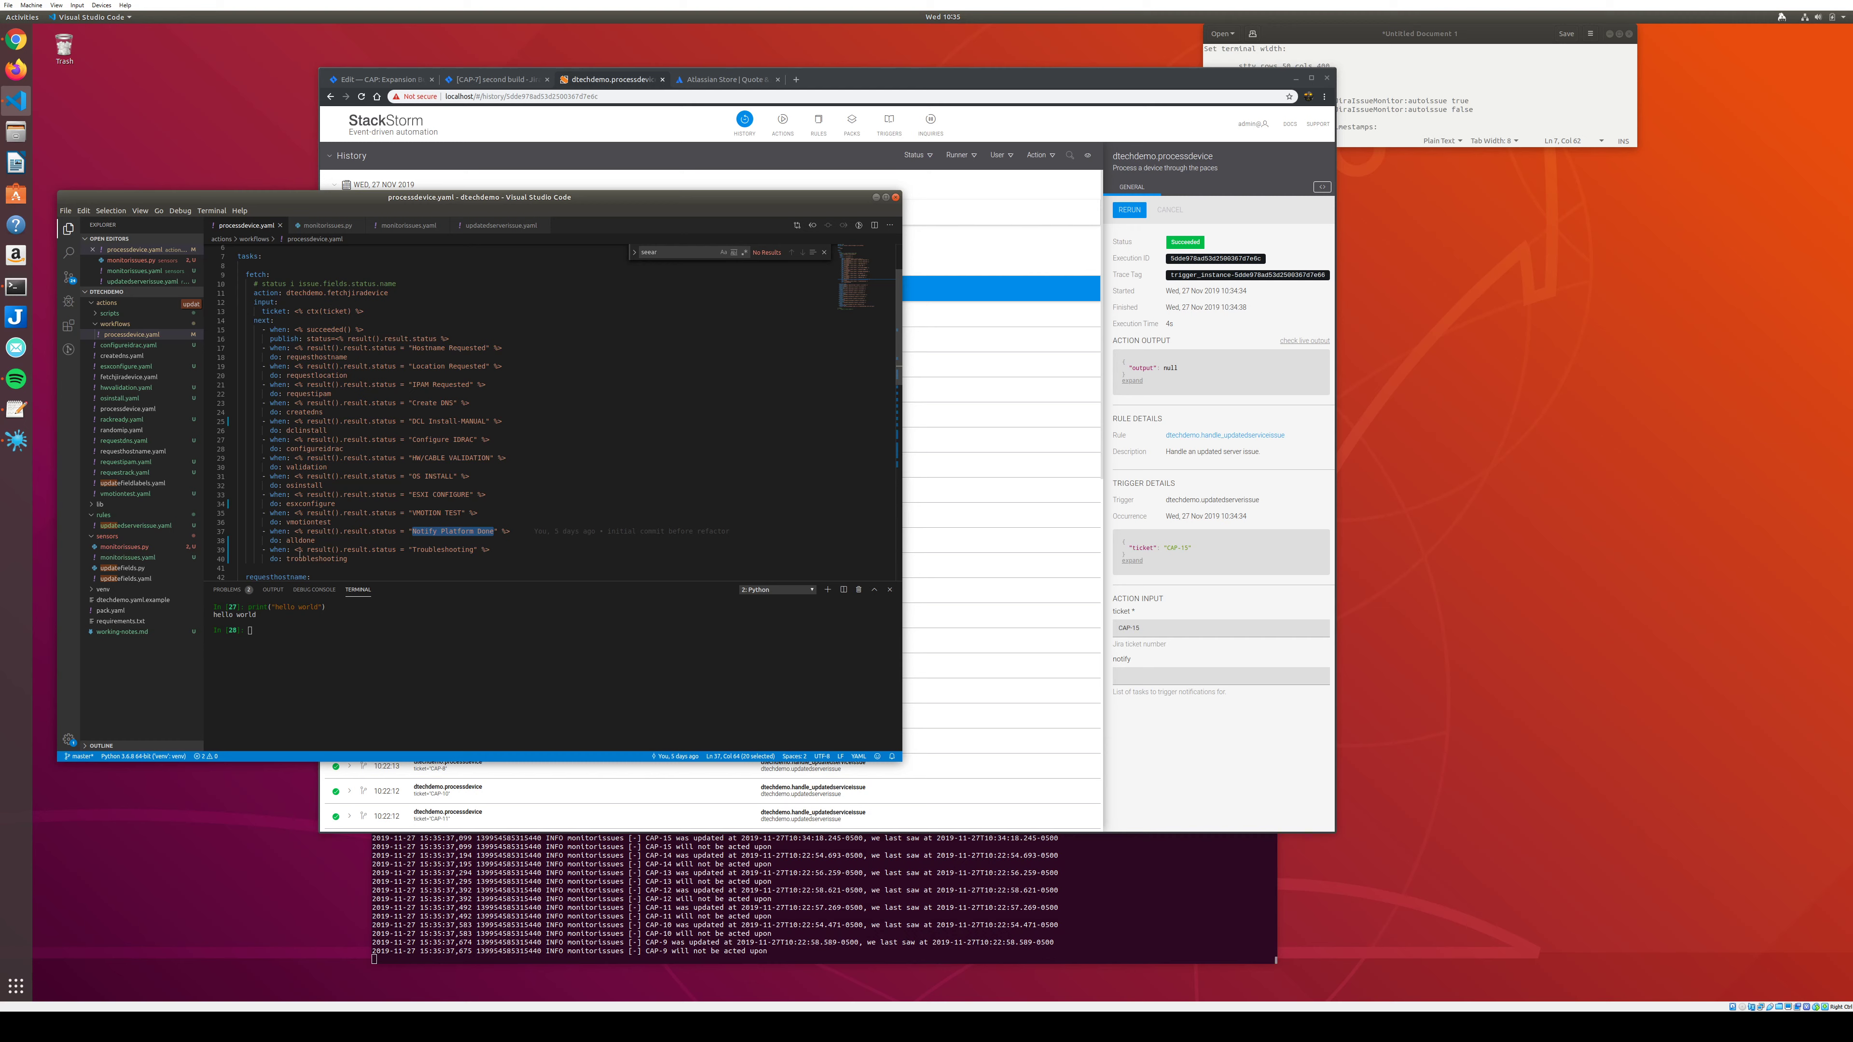
{"action": "scroll", "coordinate": [306, 564], "scroll_direction": "down", "scroll_amount": 3}
{"action": "scroll", "coordinate": [333, 559], "scroll_direction": "down", "scroll_amount": 8}
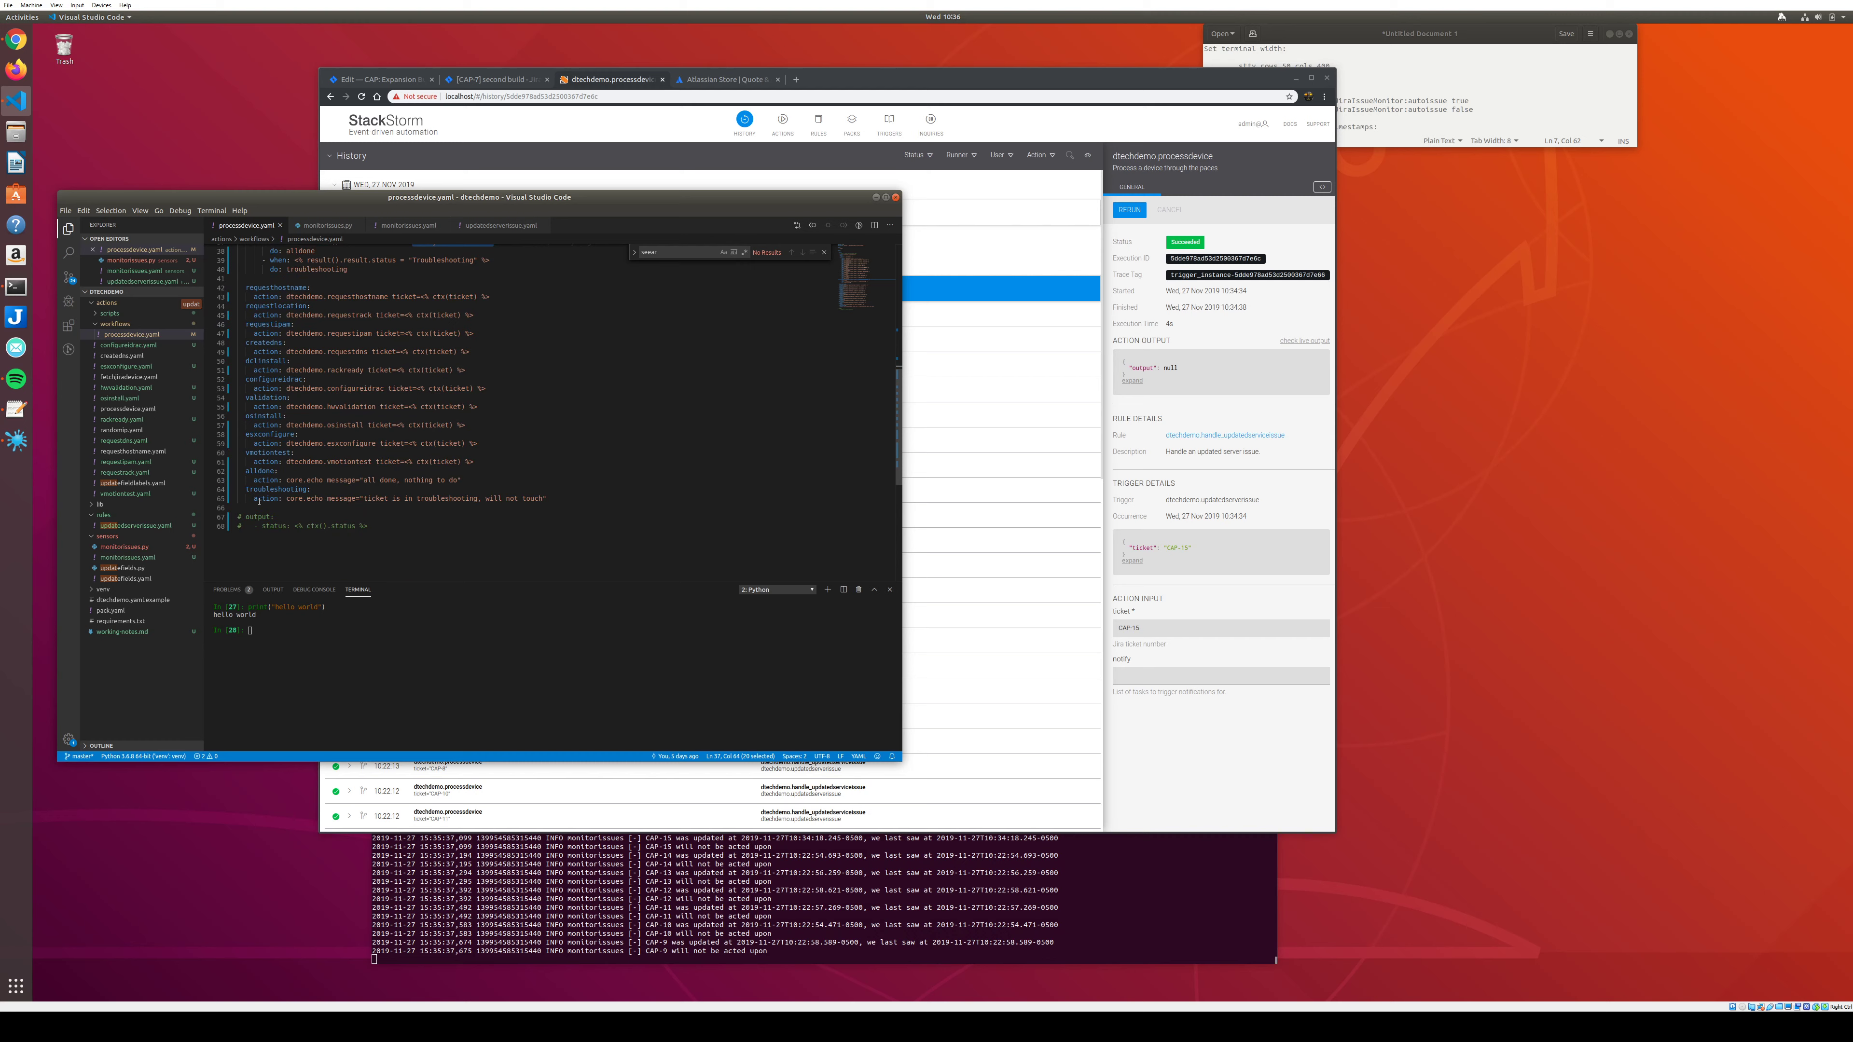
{"action": "left_click_drag", "start_coordinate": [572, 500], "coordinate": [229, 491]}
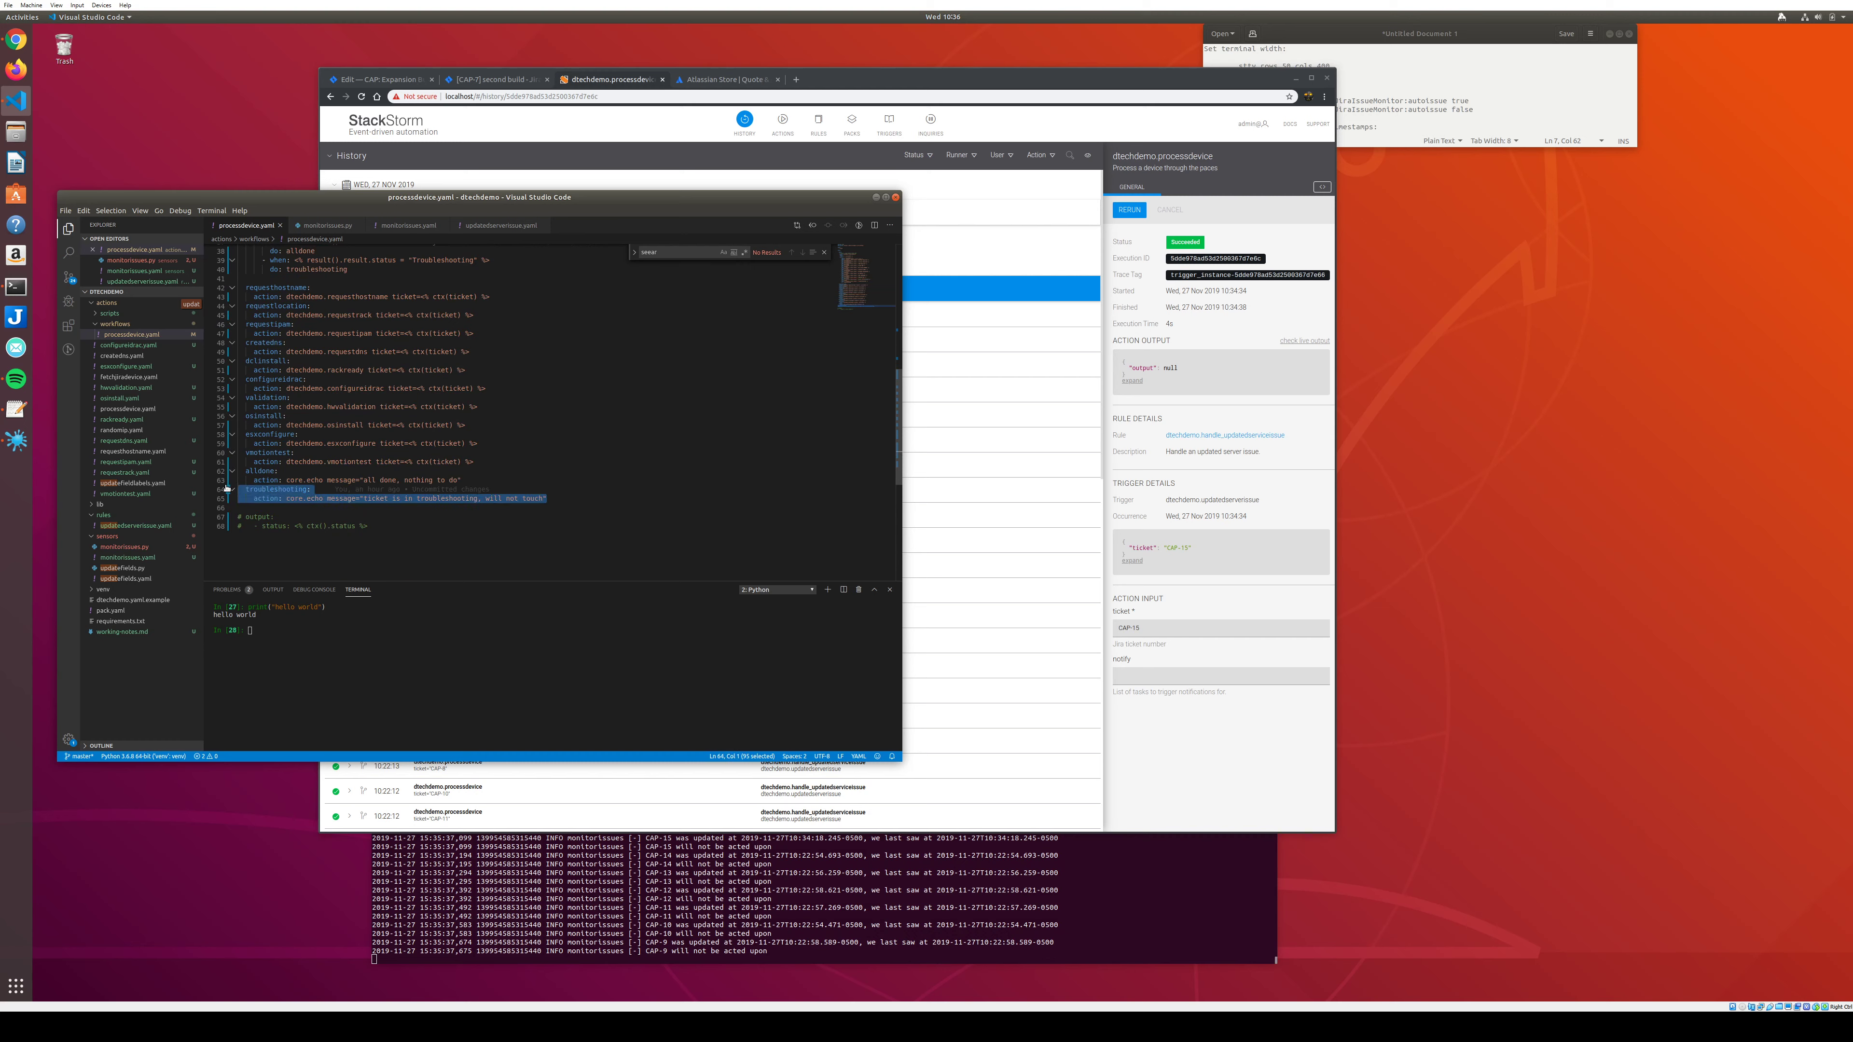
{"action": "left_click_drag", "start_coordinate": [462, 480], "coordinate": [203, 473]}
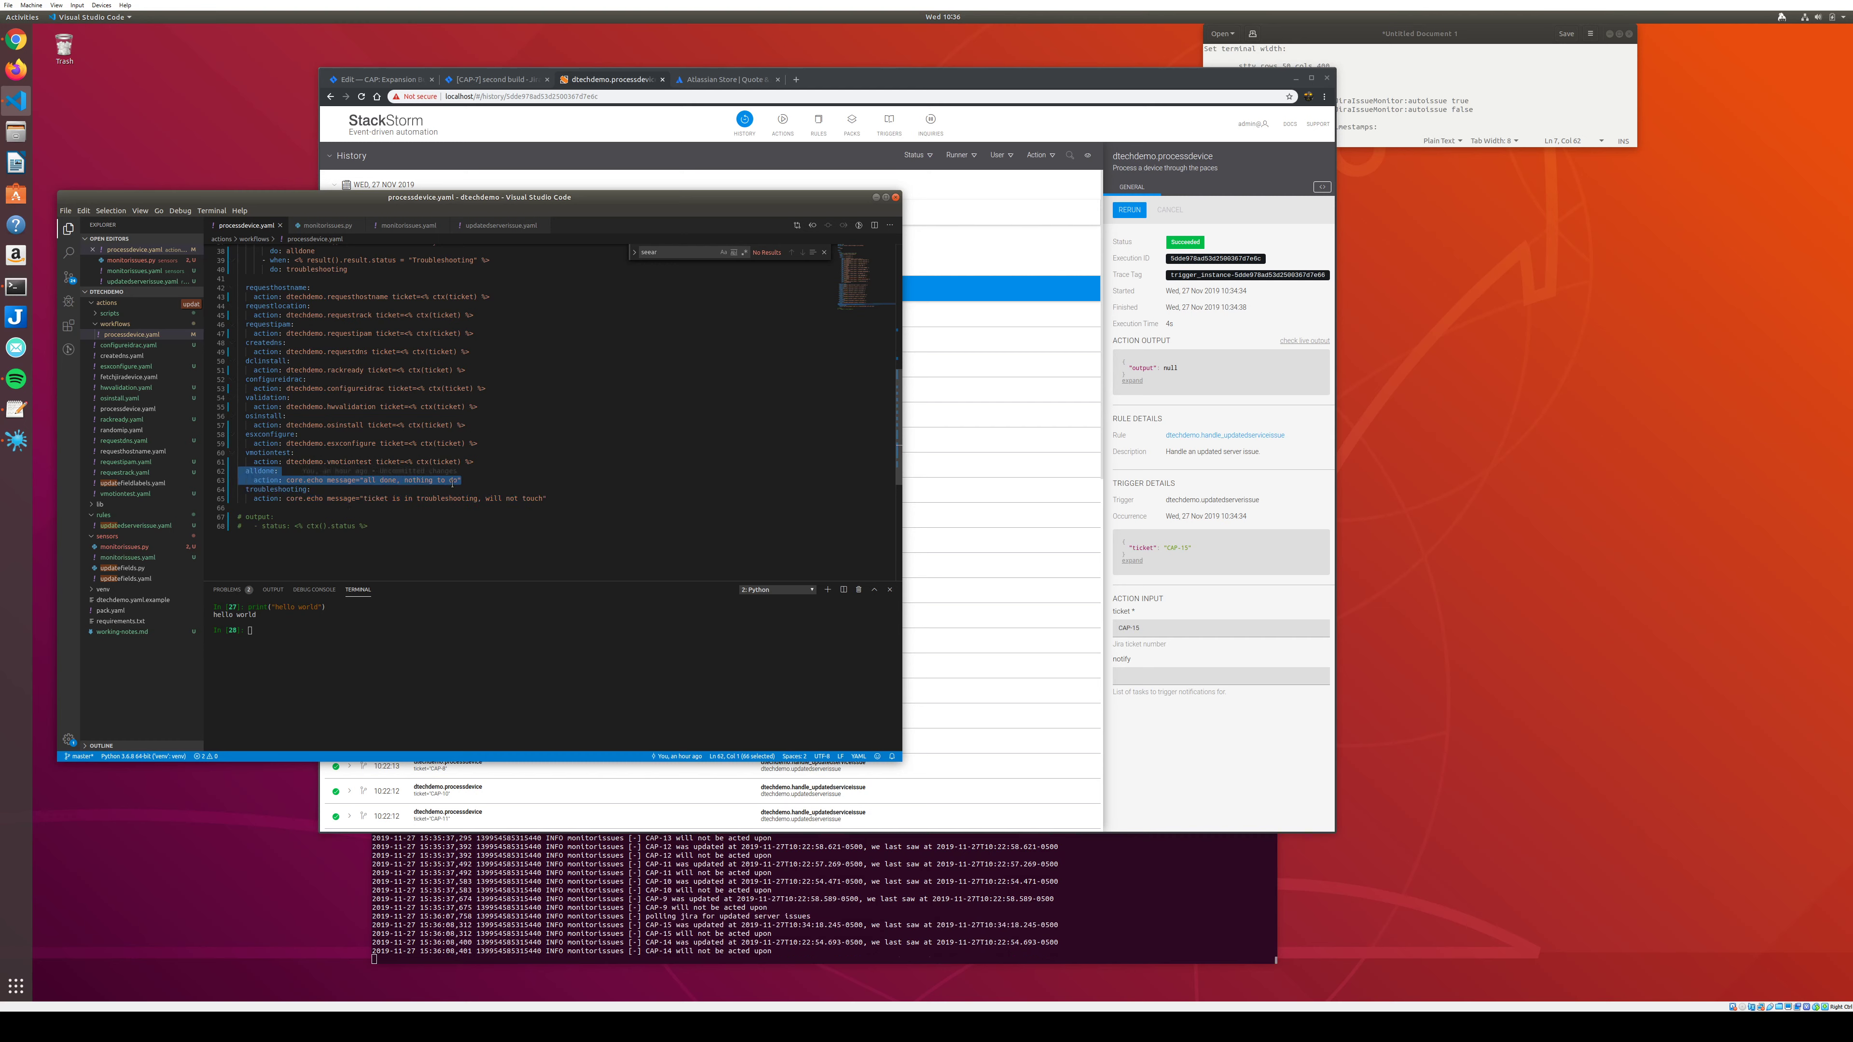
Highlight MANUAL in the DCL Install status branch, then open the monitorissues.yaml sensor definition.
{"action": "scroll", "coordinate": [452, 484], "scroll_direction": "up", "scroll_amount": 6}
{"action": "scroll", "coordinate": [452, 483], "scroll_direction": "up", "scroll_amount": 3}
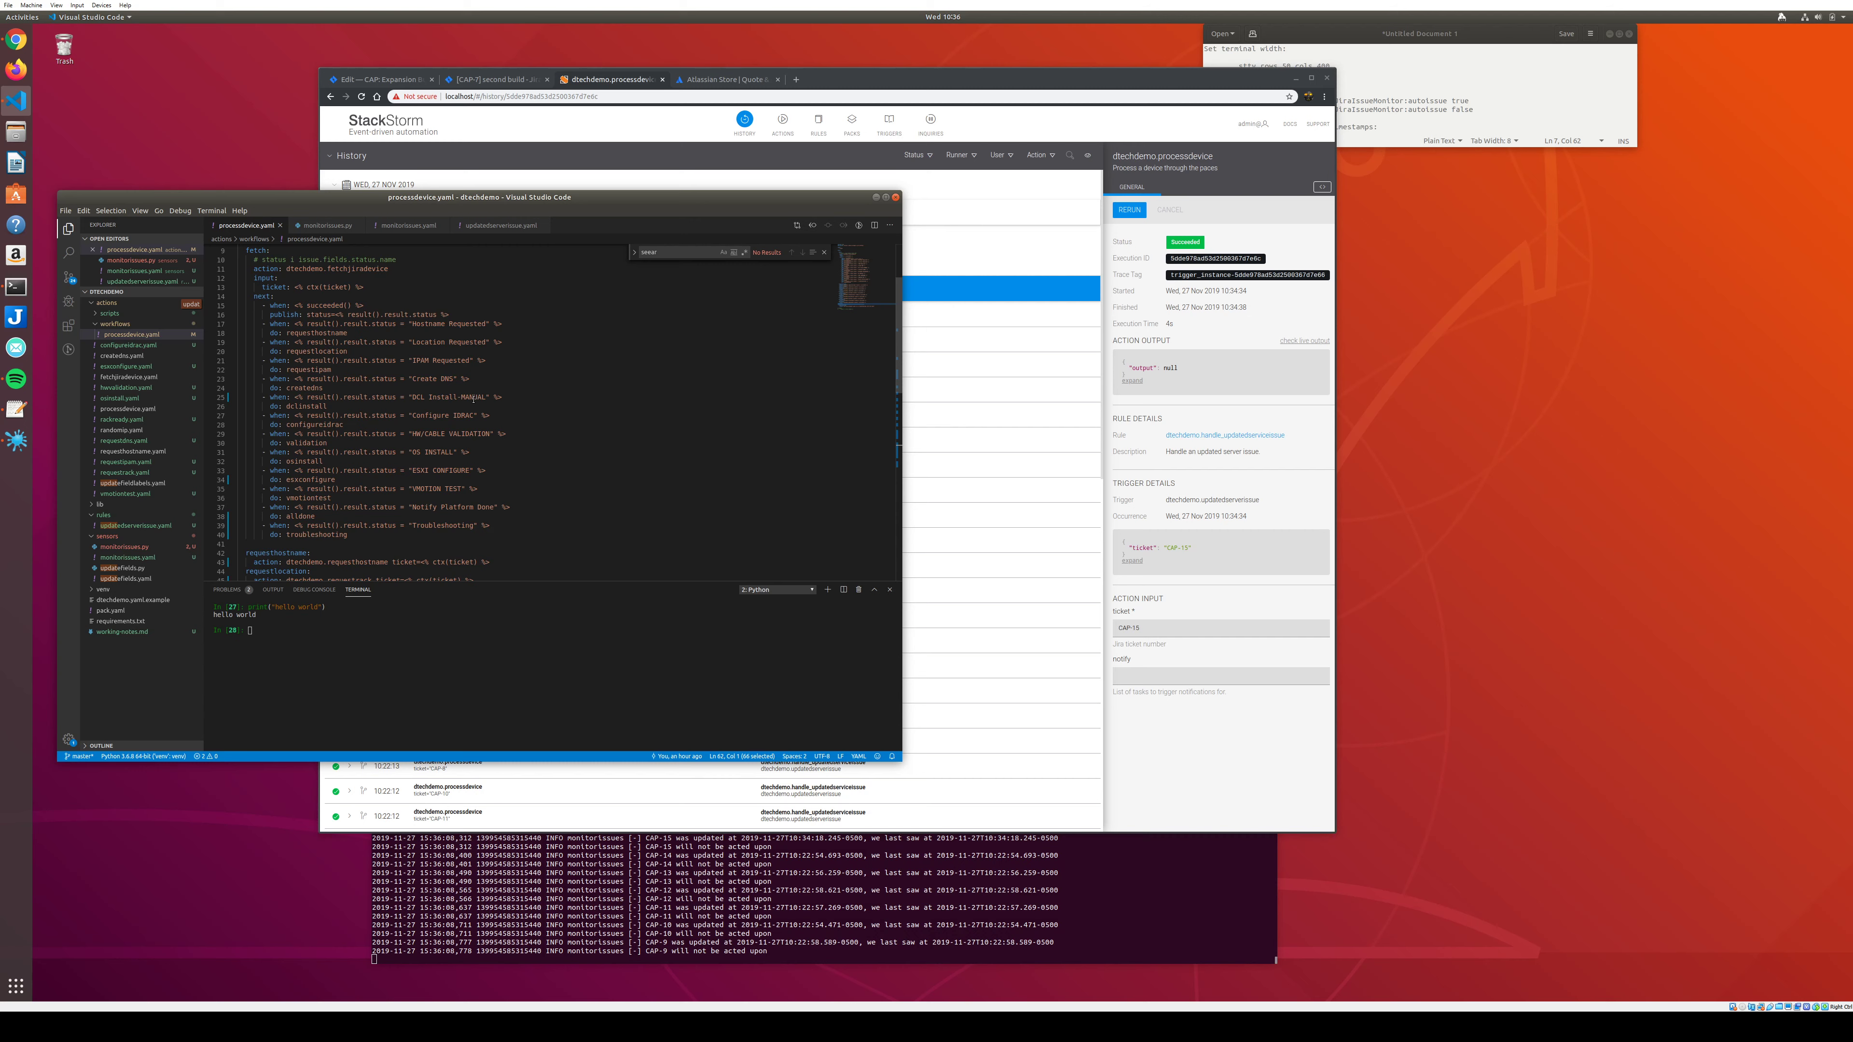
{"action": "double_click", "coordinate": [472, 398]}
{"action": "left_click", "coordinate": [455, 398]}
{"action": "key", "text": "shift+Left"}
{"action": "key", "text": "shift+Left"}
{"action": "key", "text": "shift+Left"}
{"action": "key", "text": "shift+Left"}
{"action": "key", "text": "shift+Left"}
{"action": "key", "text": "shift+Left"}
{"action": "key", "text": "shift+Left"}
{"action": "key", "text": "shift+Left"}
{"action": "key", "text": "shift+Left"}
{"action": "key", "text": "shift+Left"}
{"action": "double_click", "coordinate": [472, 398]}
{"action": "scroll", "coordinate": [572, 390], "scroll_direction": "up", "scroll_amount": 1}
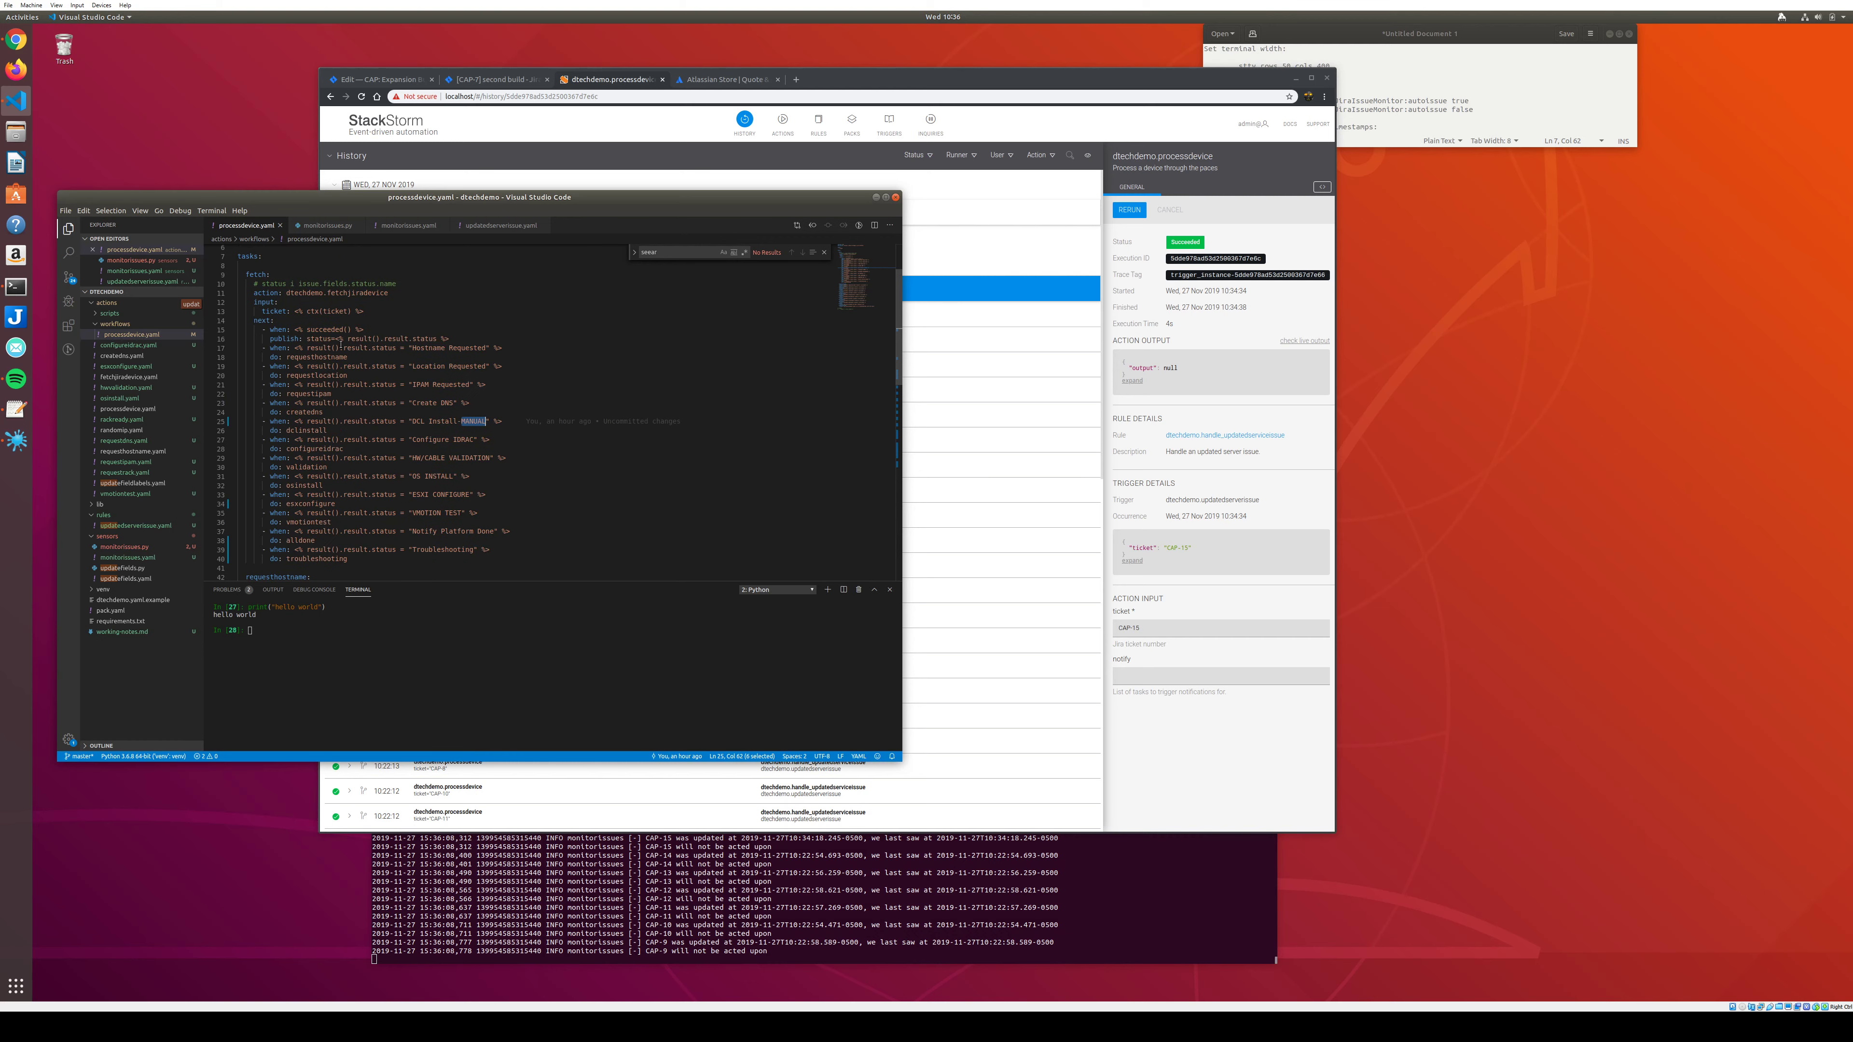
{"action": "left_click", "coordinate": [121, 558]}
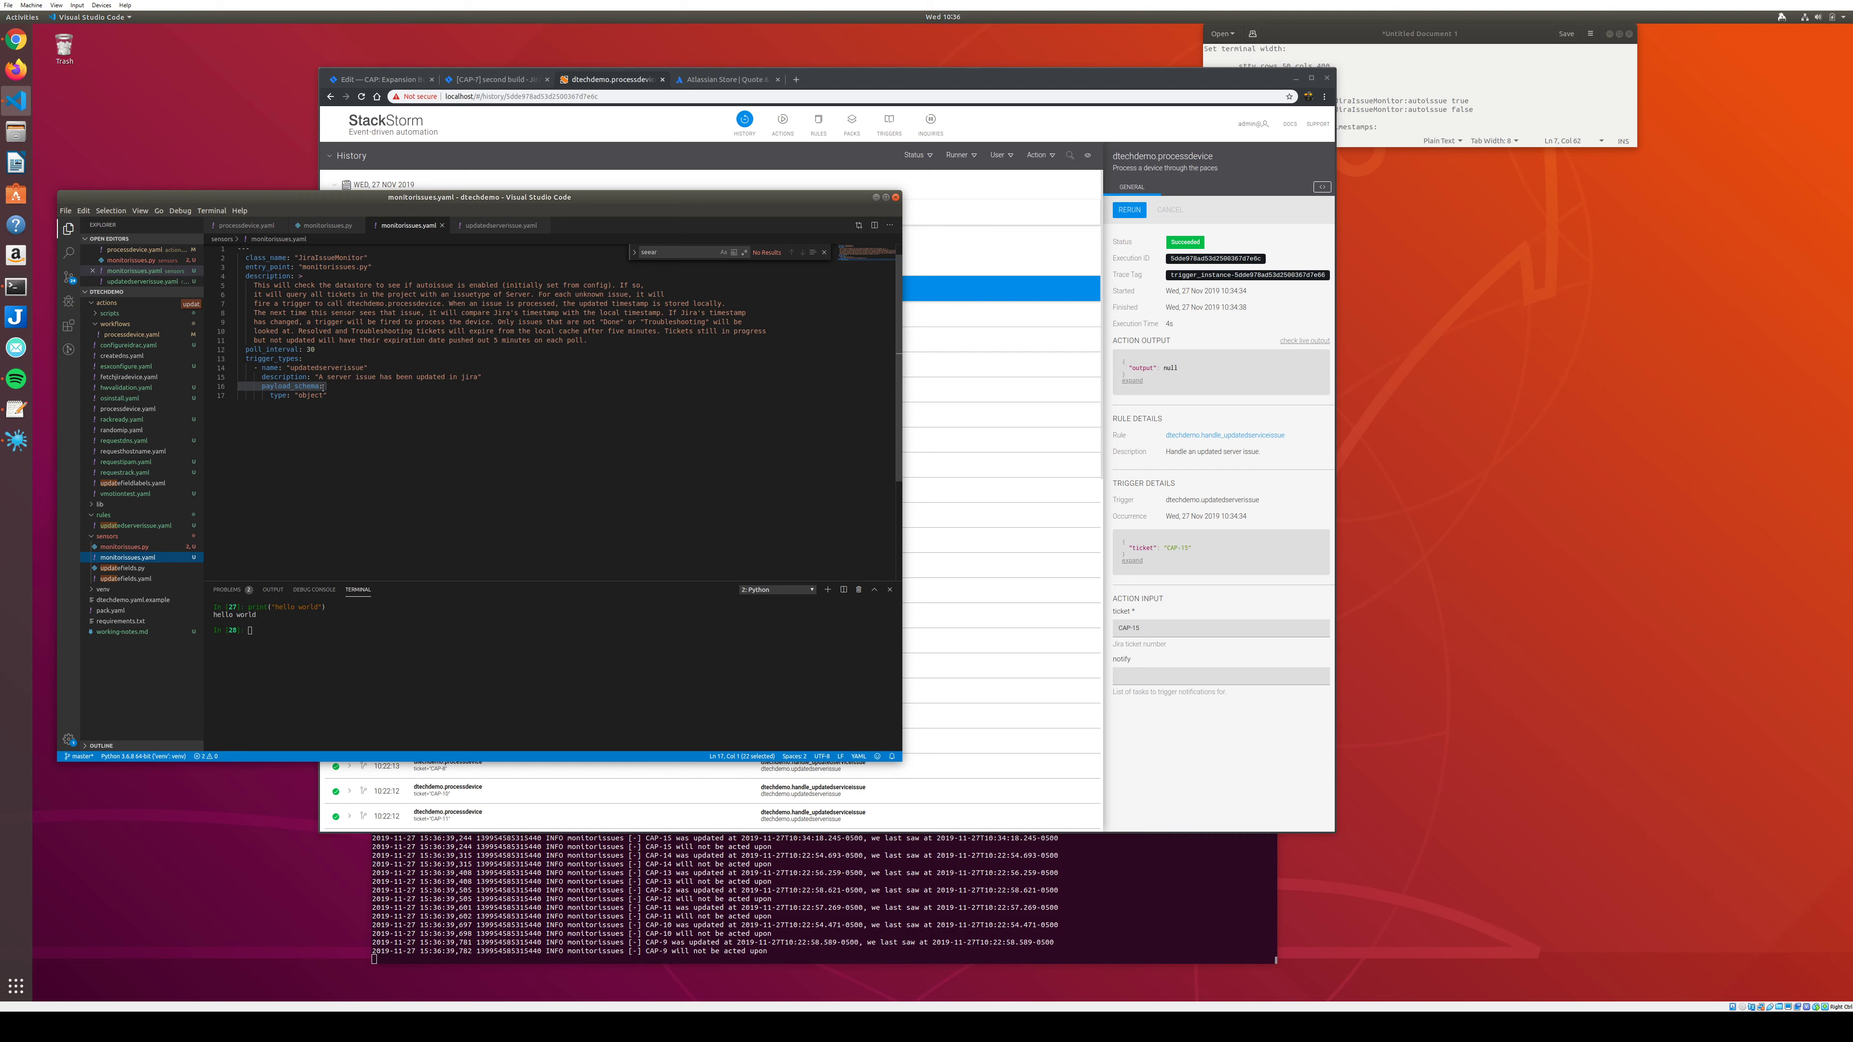
{"action": "left_click", "coordinate": [124, 547]}
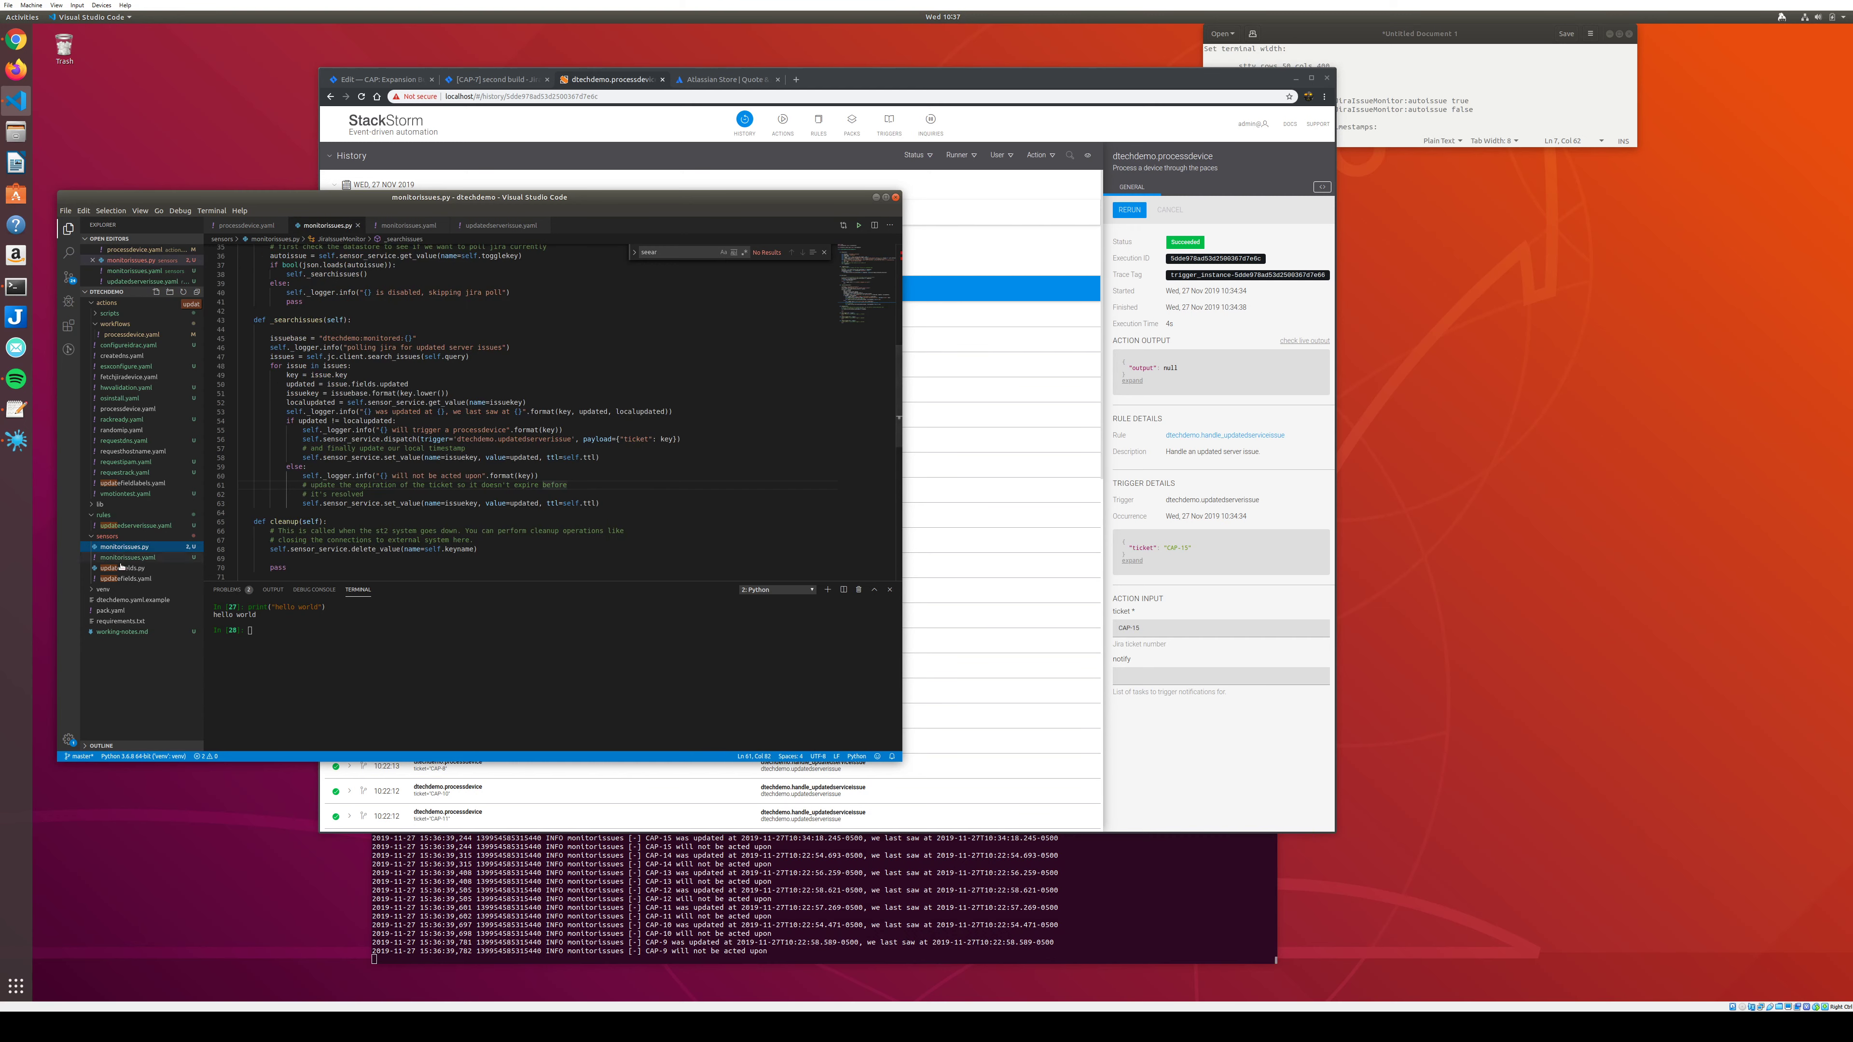
{"action": "left_click", "coordinate": [124, 557]}
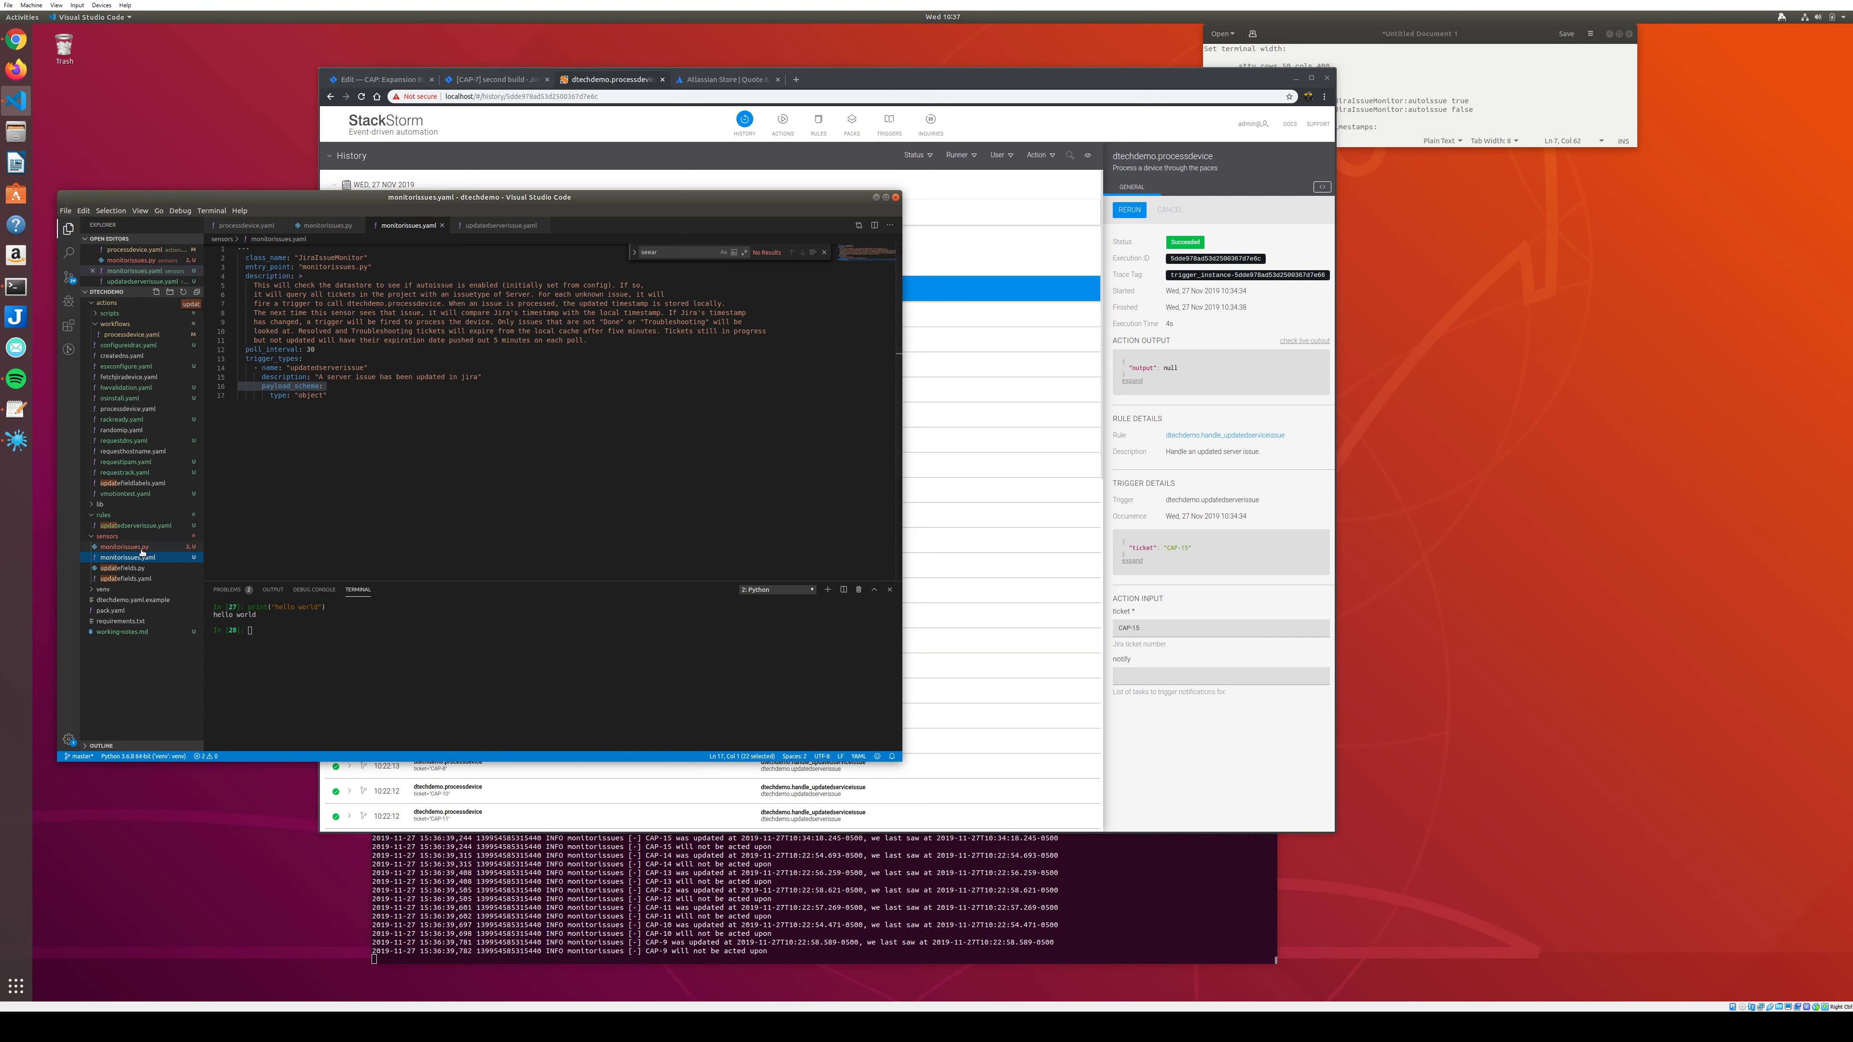
{"action": "left_click", "coordinate": [120, 547]}
{"action": "scroll", "coordinate": [367, 454], "scroll_direction": "up", "scroll_amount": 10}
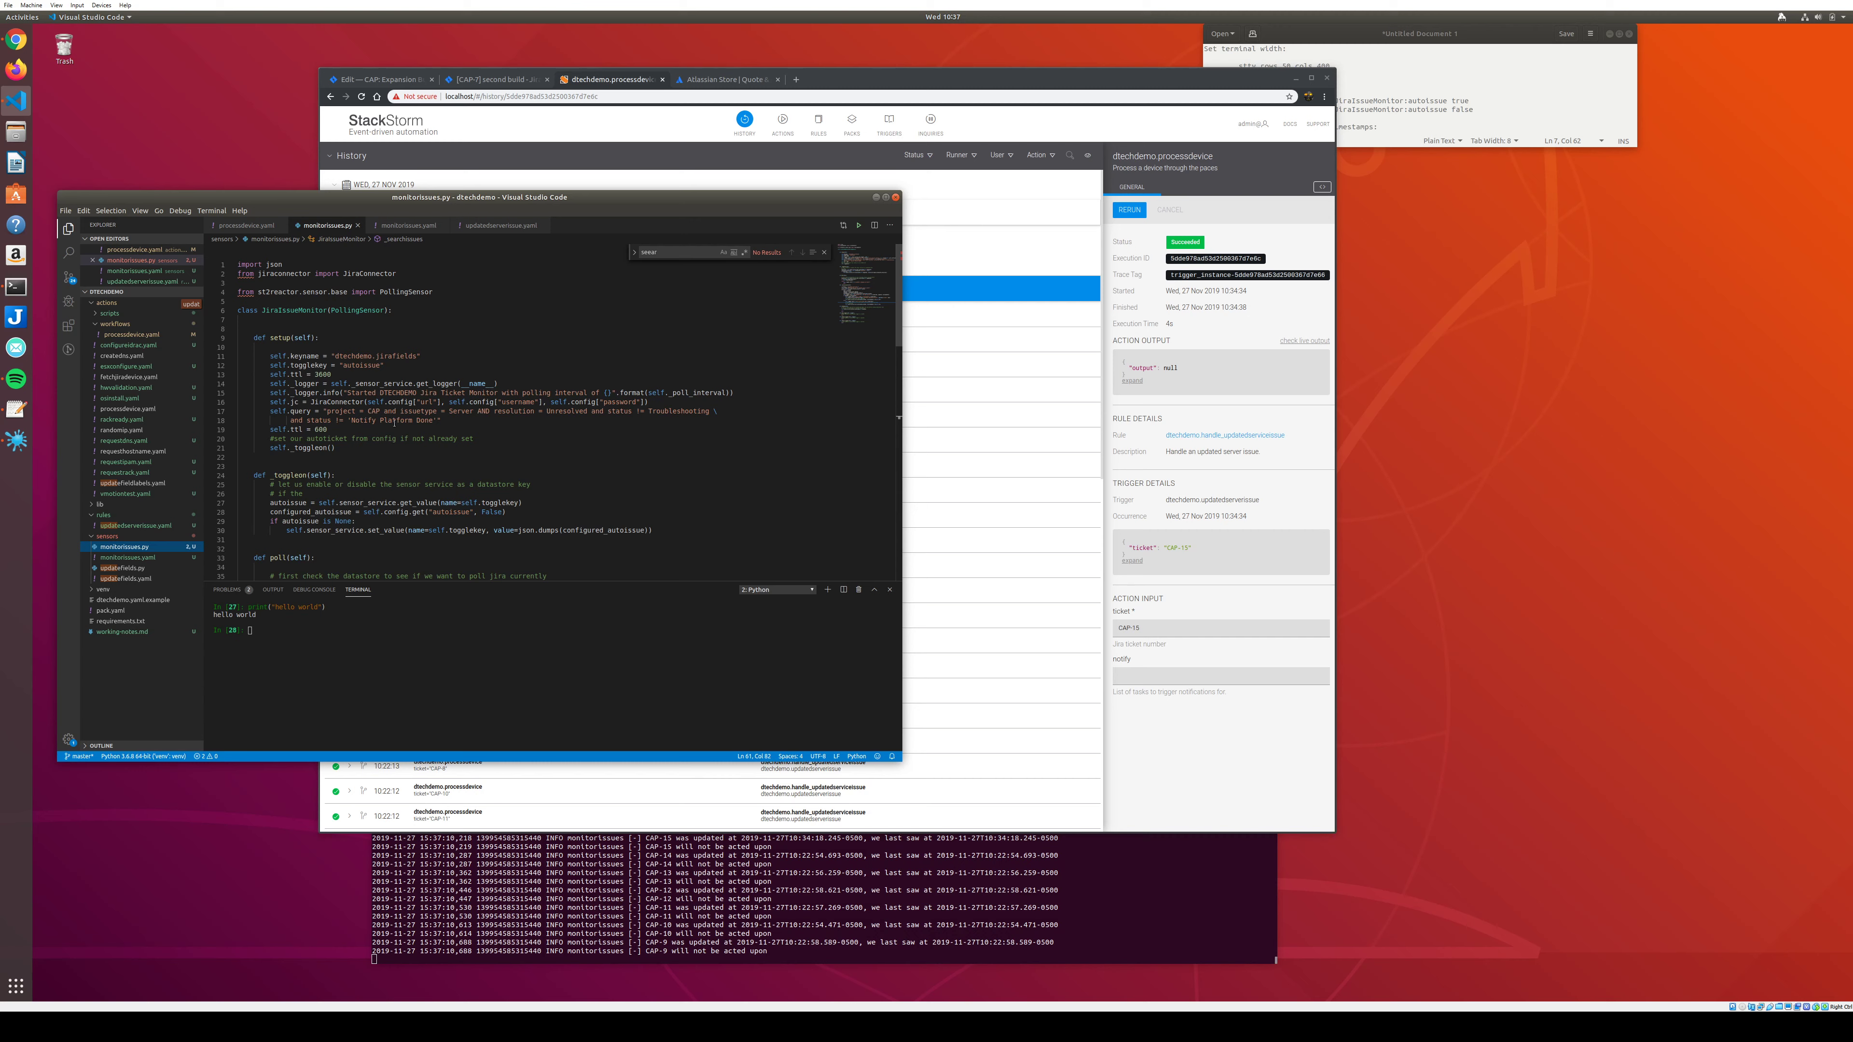
{"action": "scroll", "coordinate": [415, 435], "scroll_direction": "down", "scroll_amount": 4}
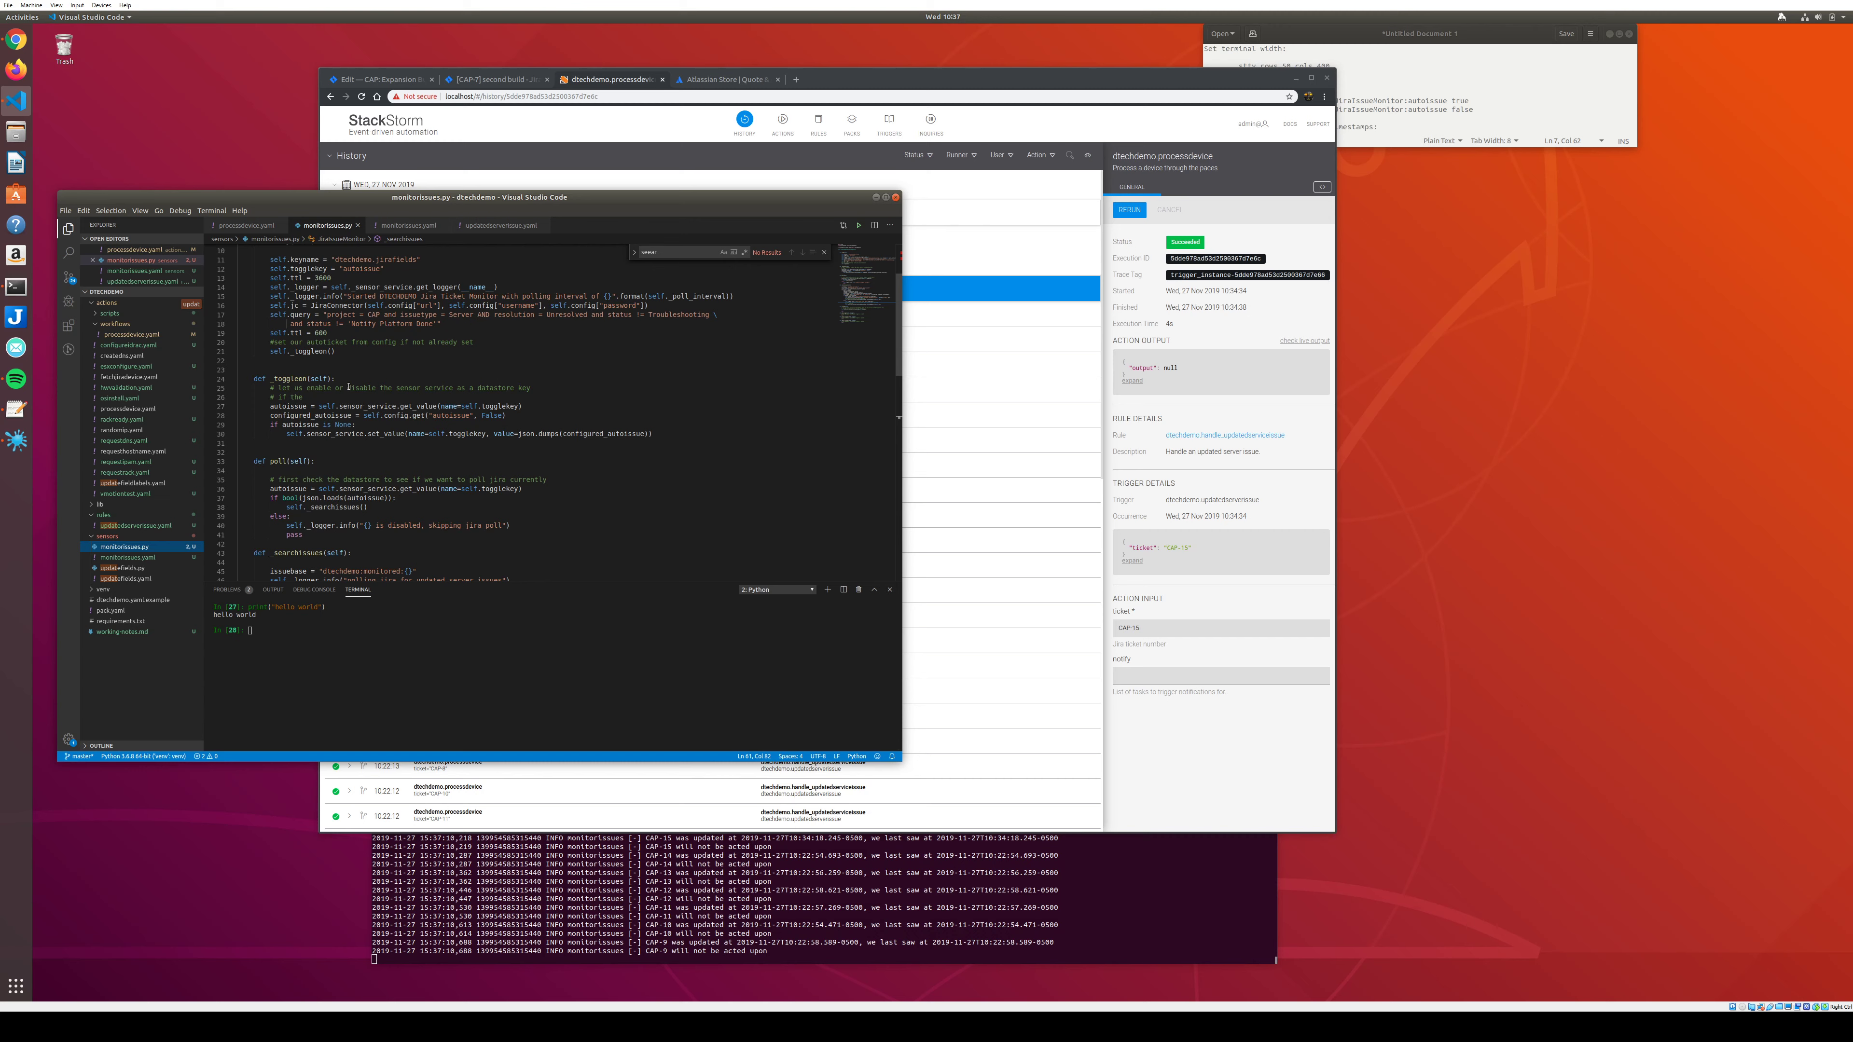
{"action": "scroll", "coordinate": [347, 387], "scroll_direction": "down", "scroll_amount": 2}
{"action": "scroll", "coordinate": [346, 384], "scroll_direction": "down", "scroll_amount": 2}
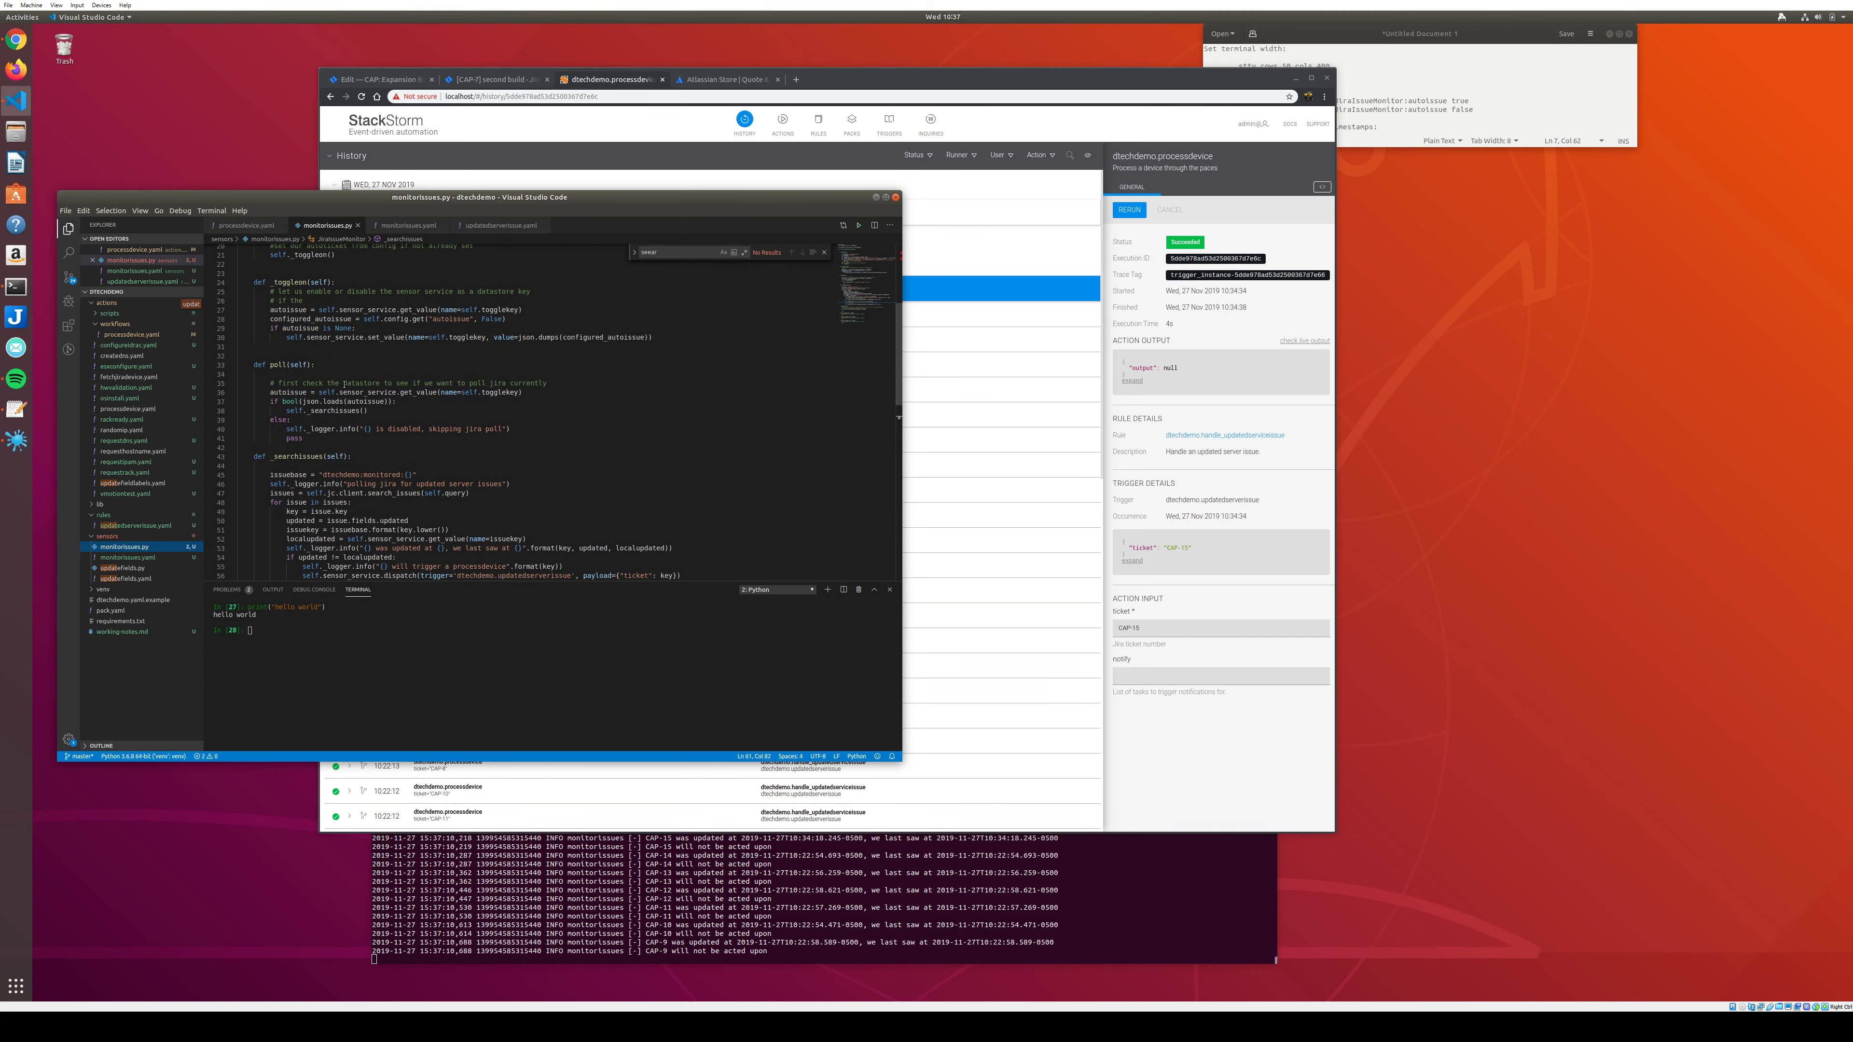
{"action": "scroll", "coordinate": [339, 379], "scroll_direction": "up", "scroll_amount": 1}
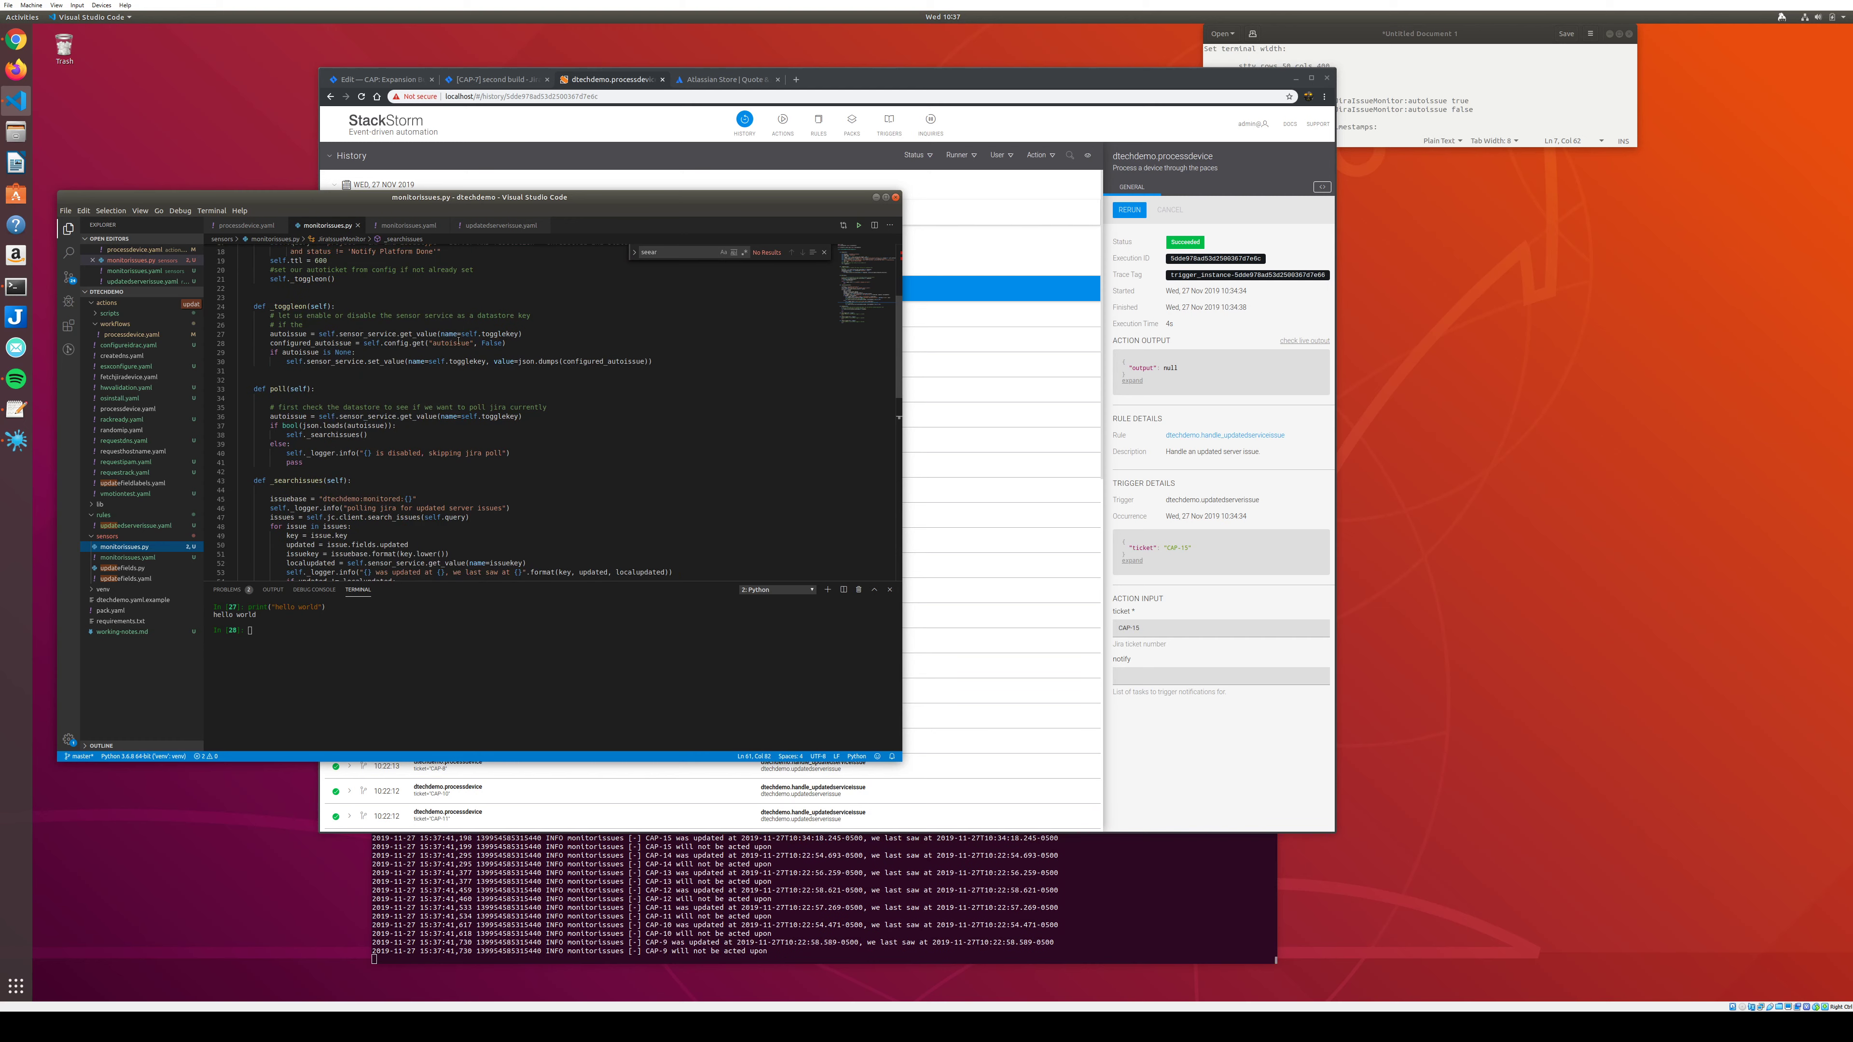
{"action": "scroll", "coordinate": [344, 367], "scroll_direction": "up", "scroll_amount": 6}
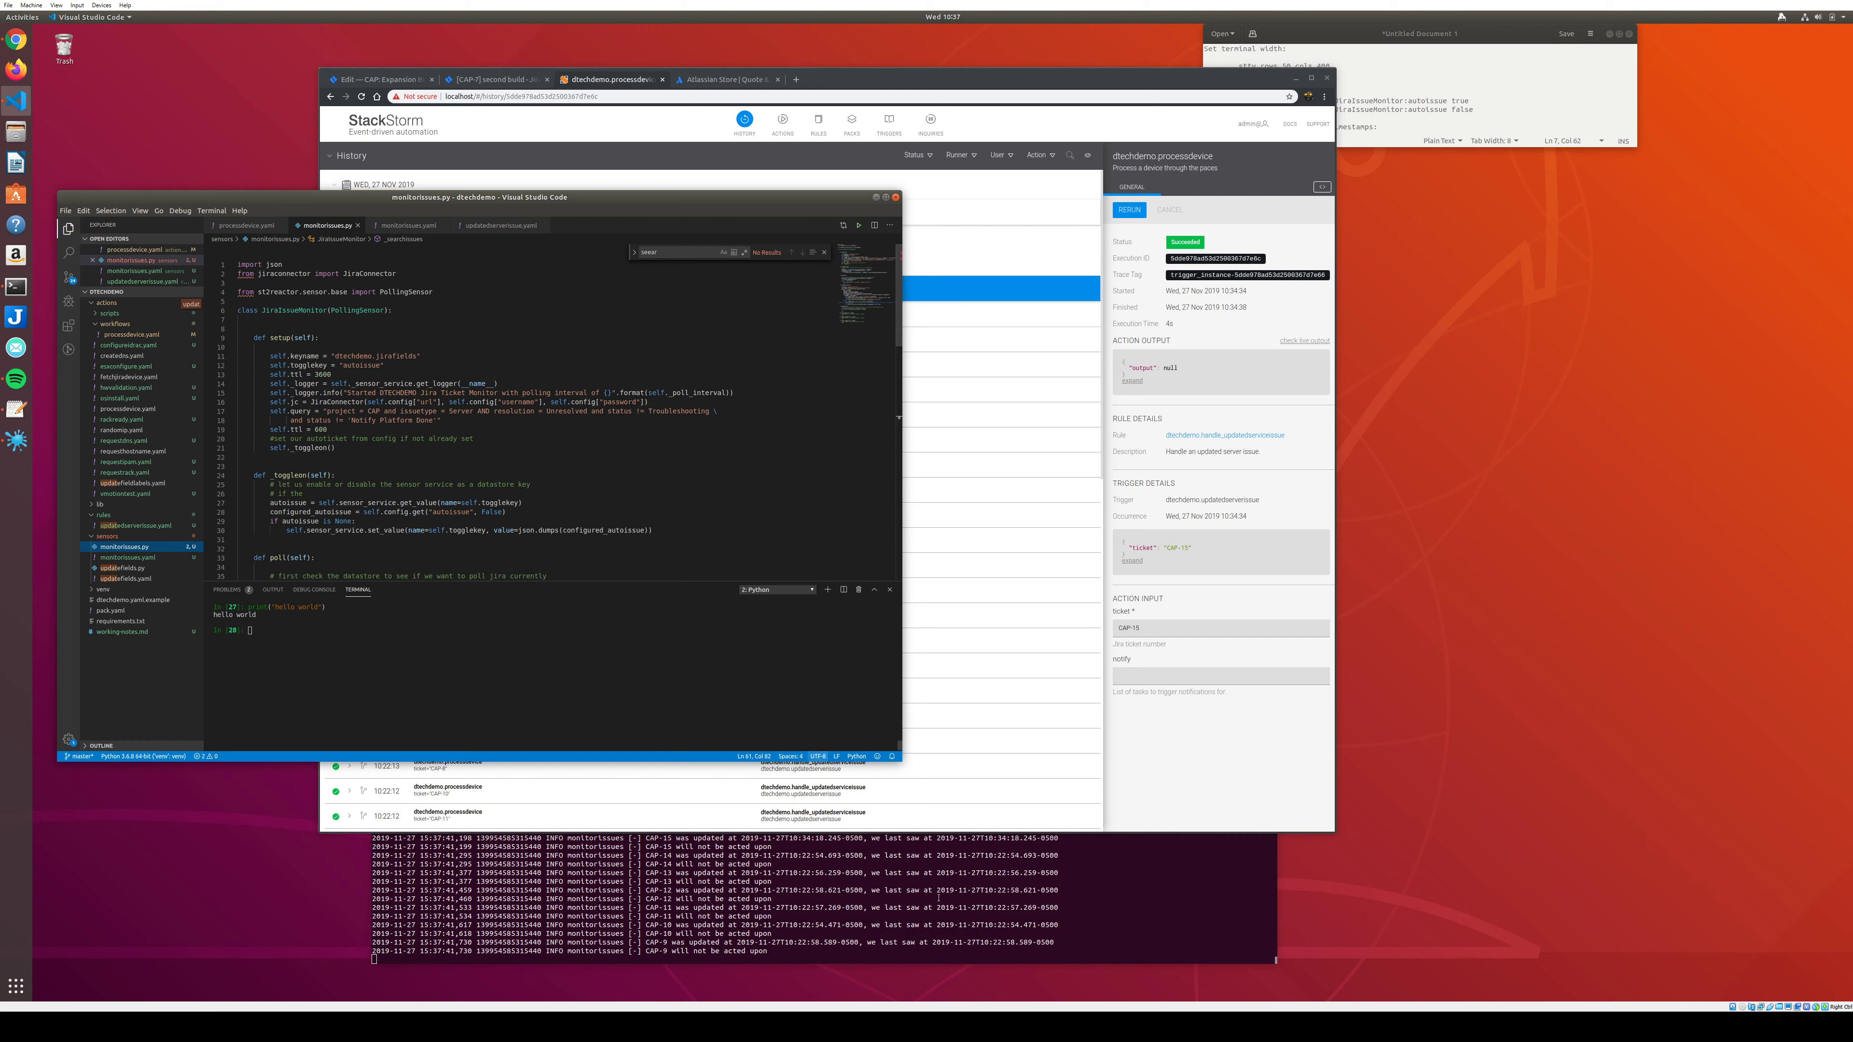
{"action": "scroll", "coordinate": [426, 550], "scroll_direction": "down", "scroll_amount": 2}
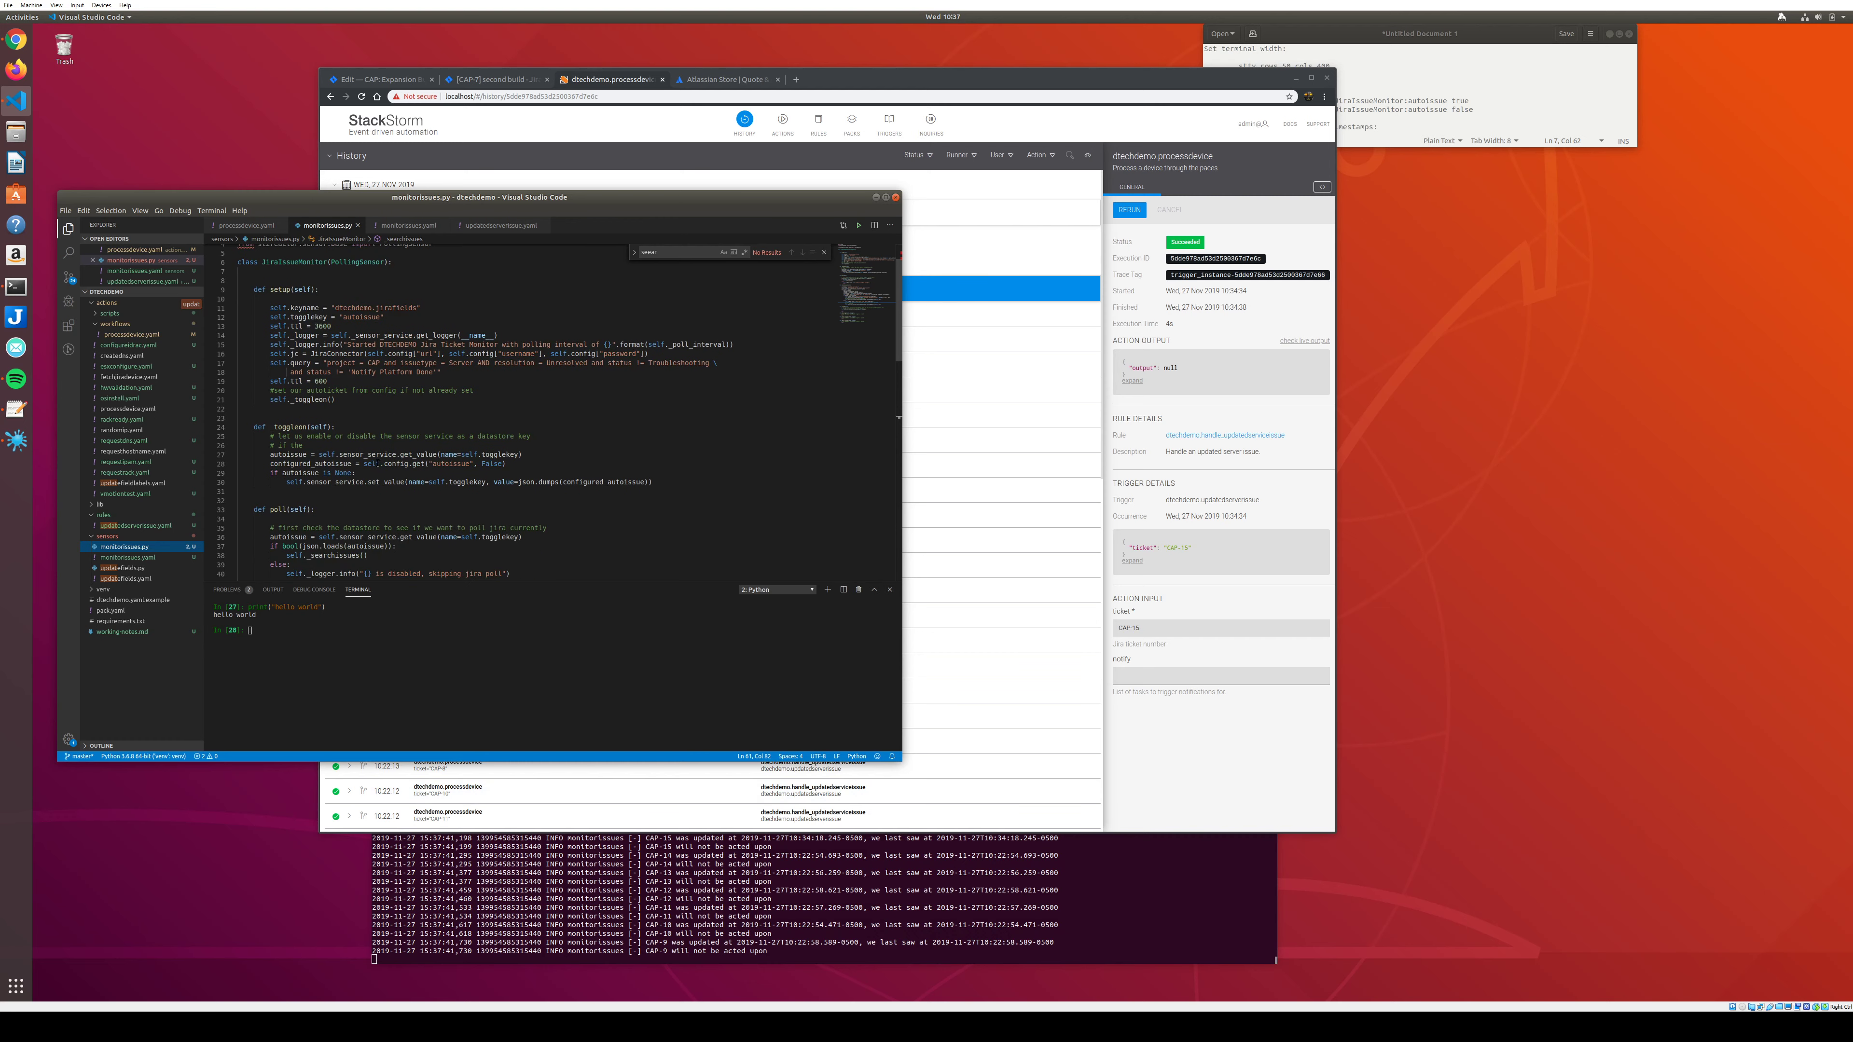
{"action": "scroll", "coordinate": [303, 457], "scroll_direction": "down", "scroll_amount": 3}
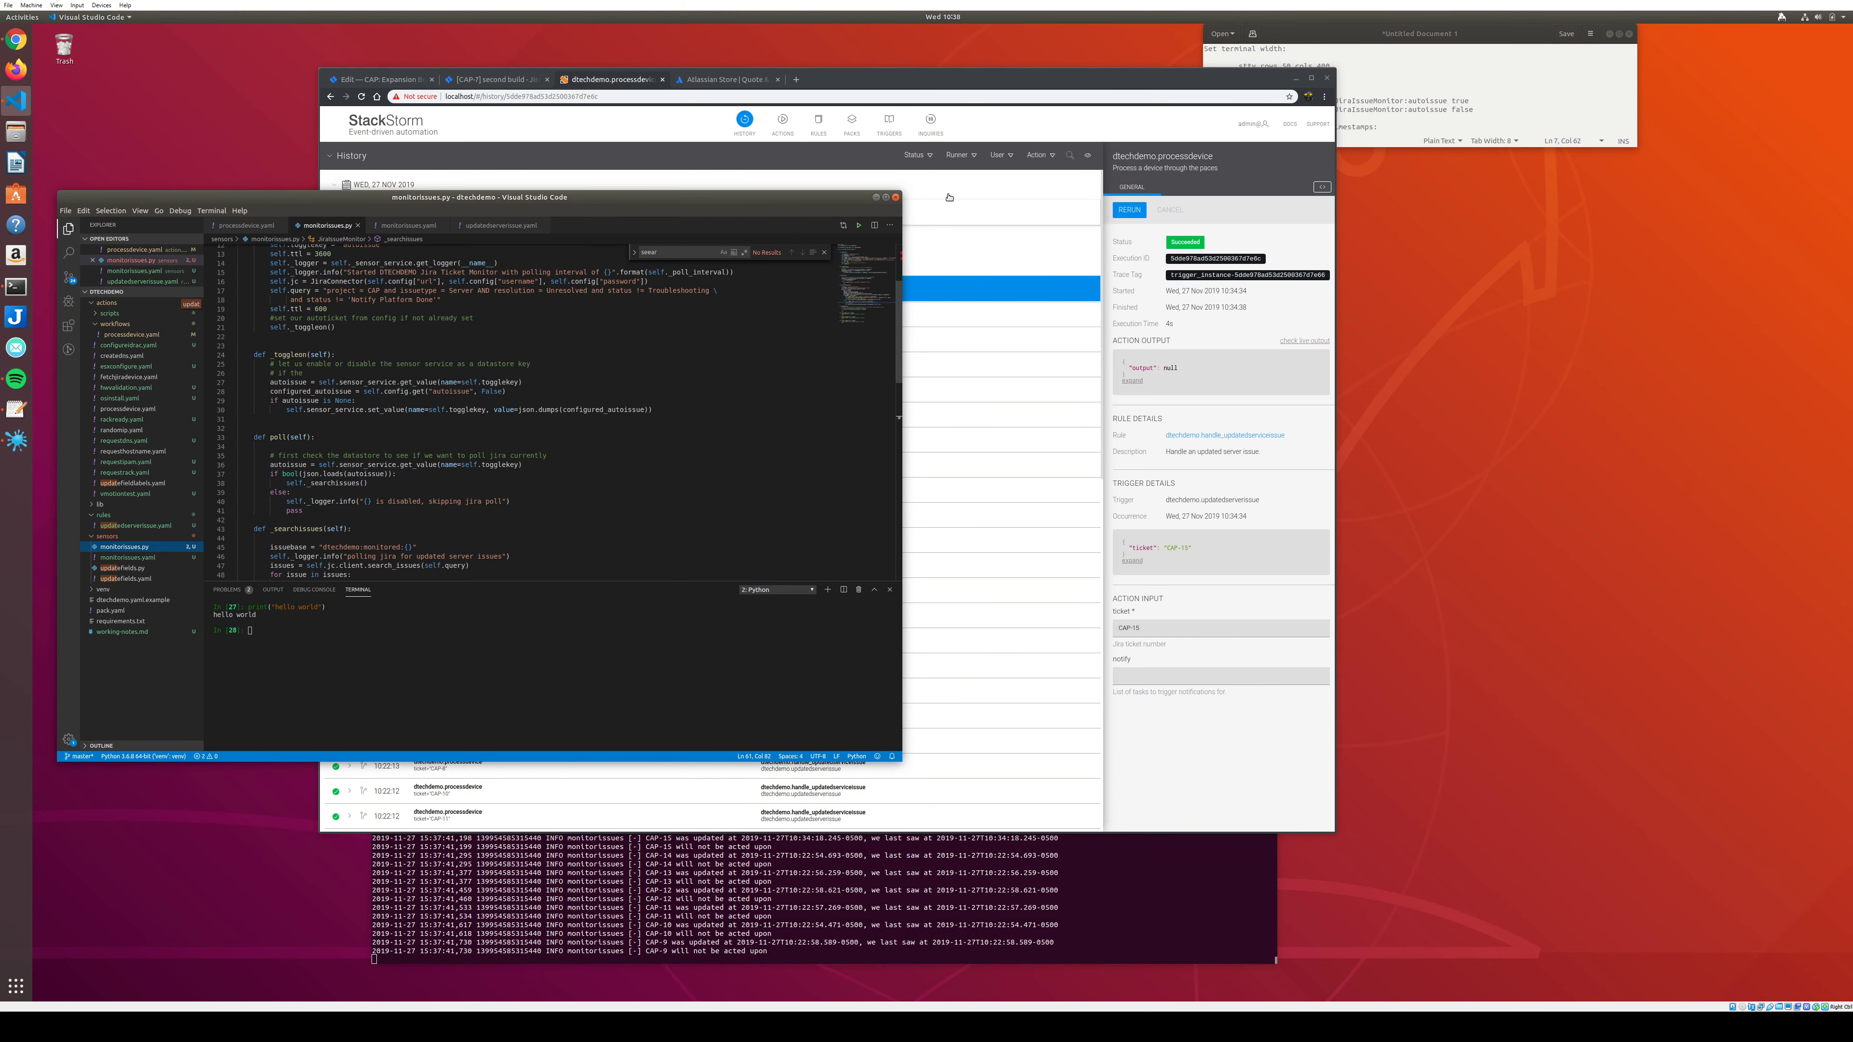
Reload the CAP-7 'second build' issue page in Jira to see current child statuses.
{"action": "left_click", "coordinate": [482, 120]}
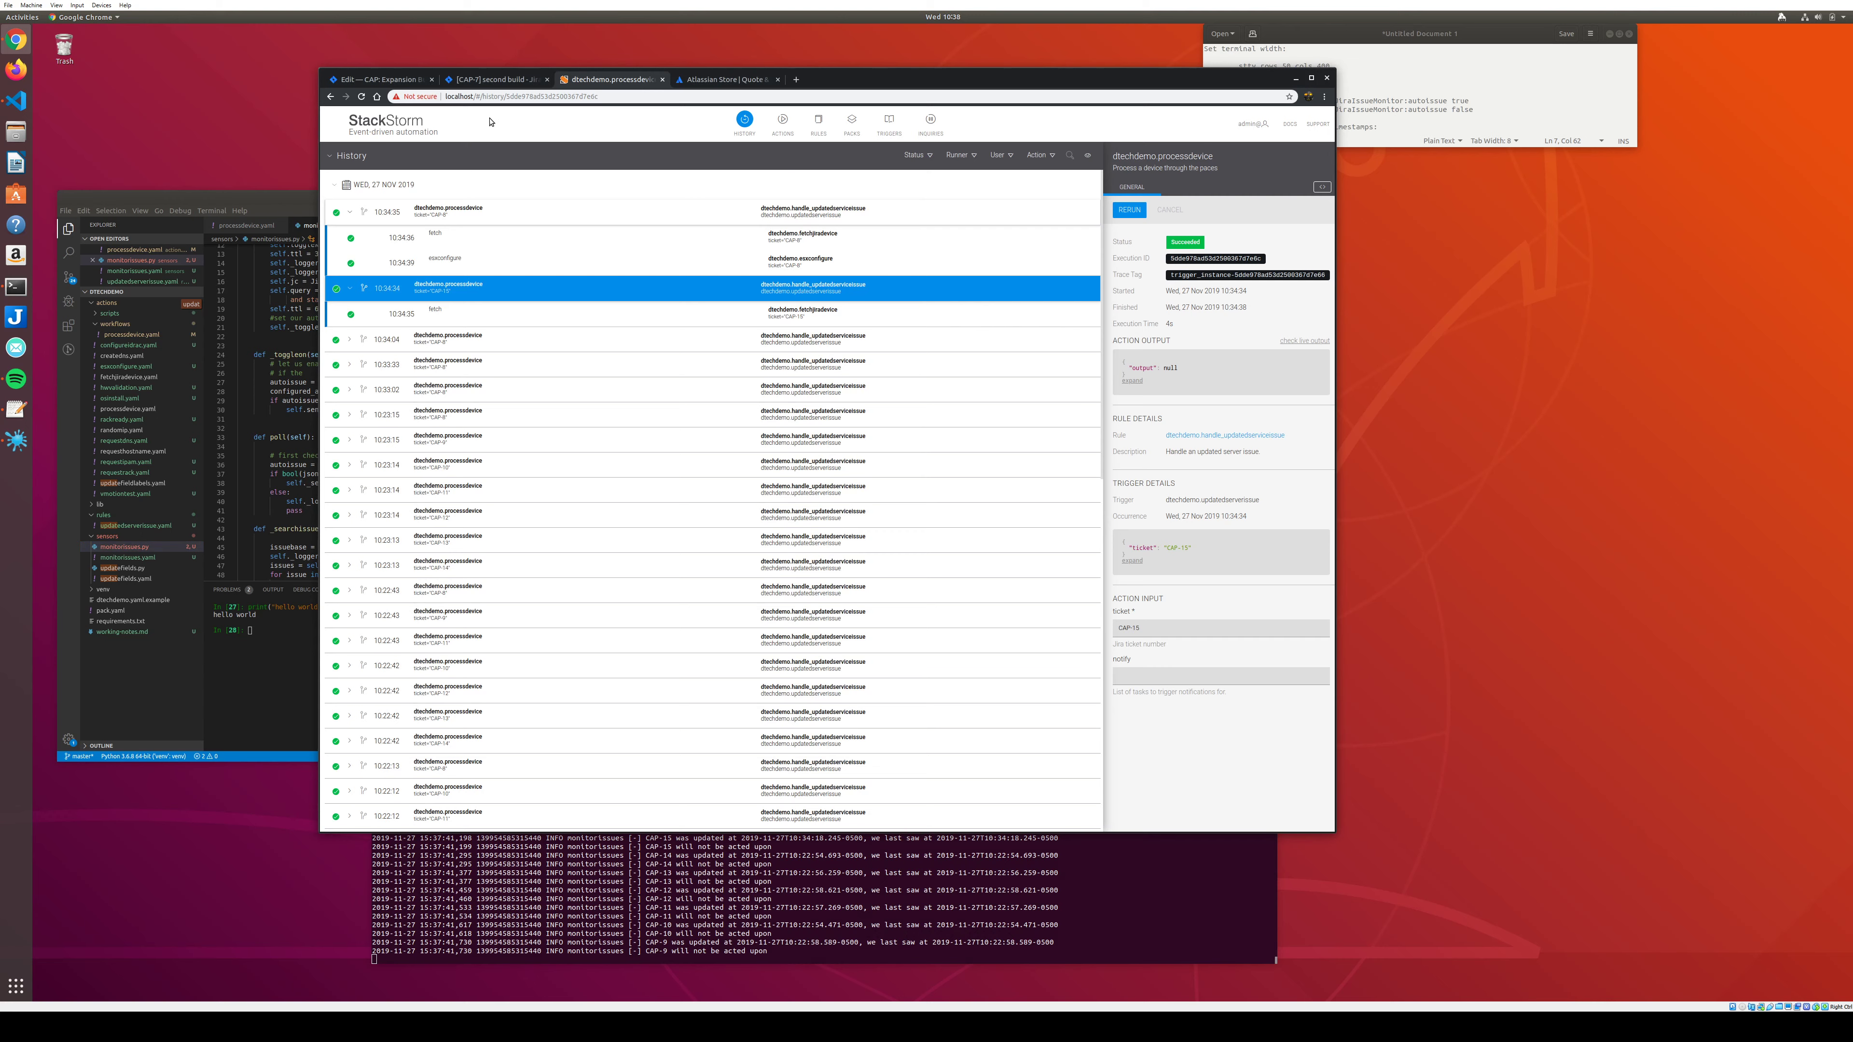
{"action": "left_click", "coordinate": [379, 78]}
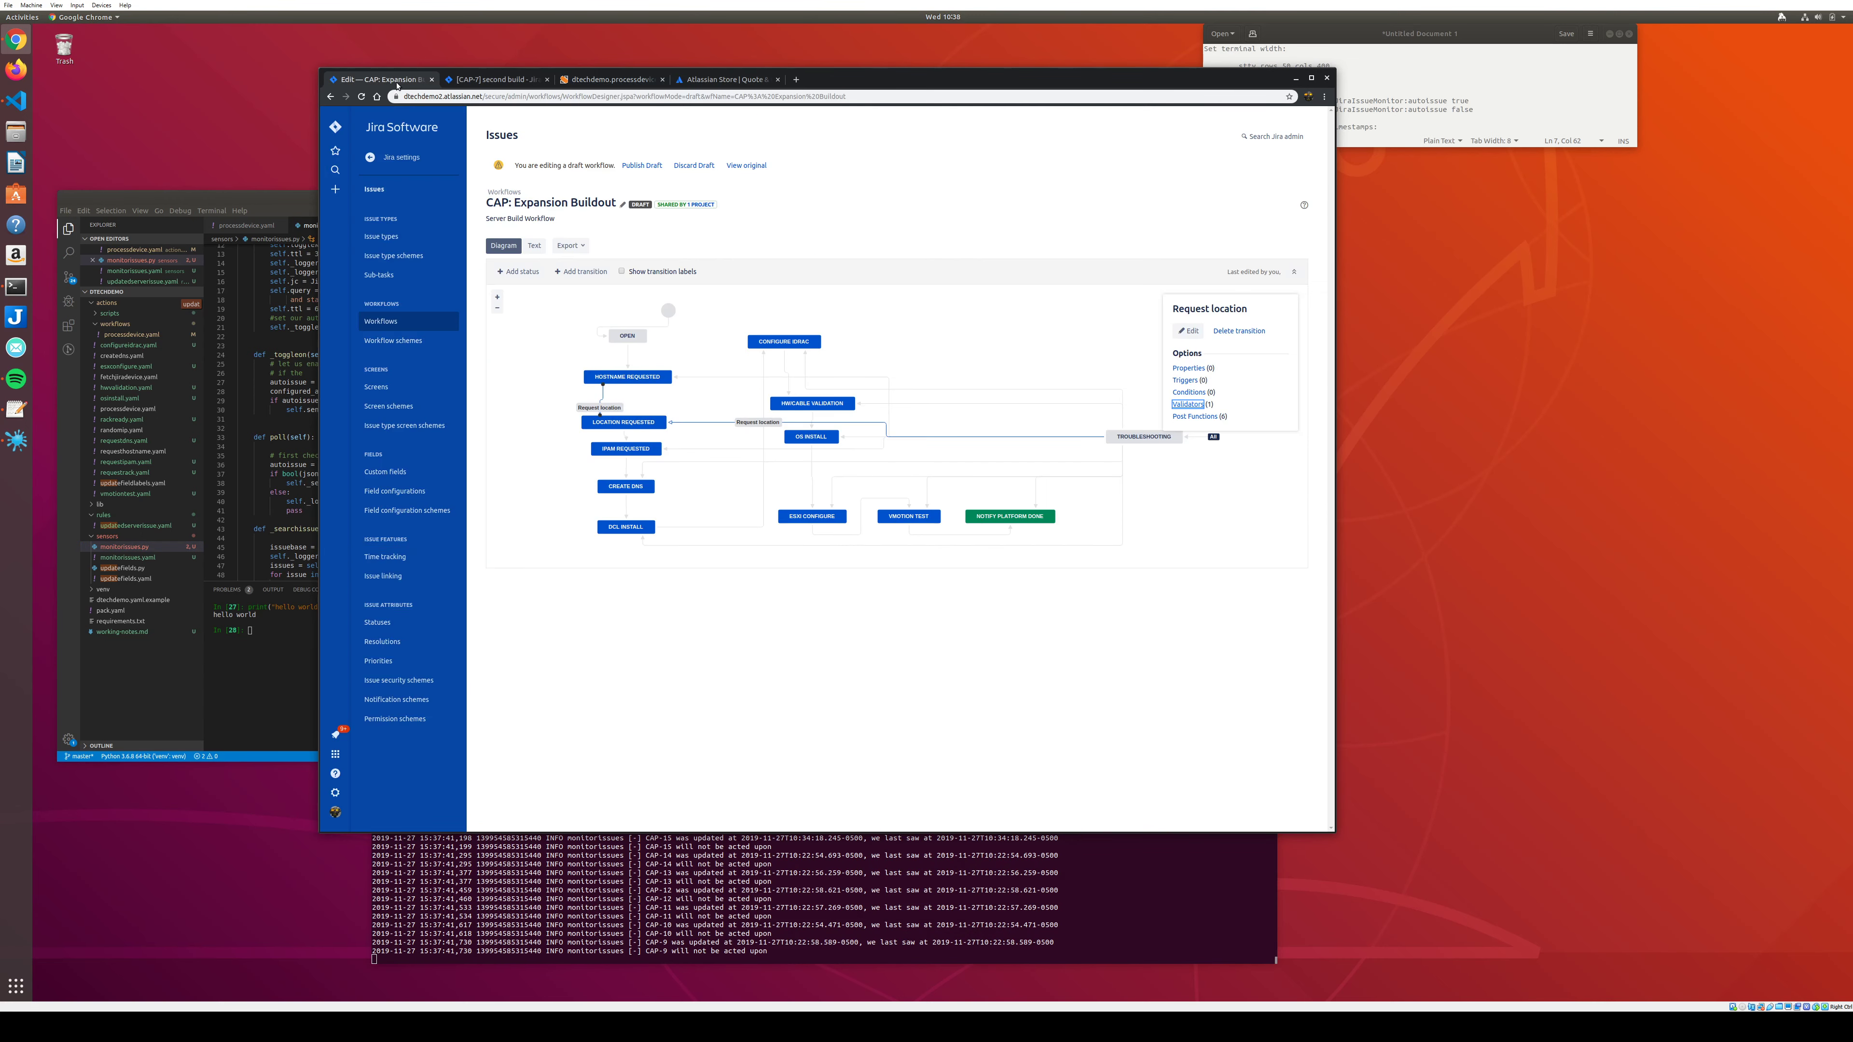
{"action": "left_click", "coordinate": [496, 79]}
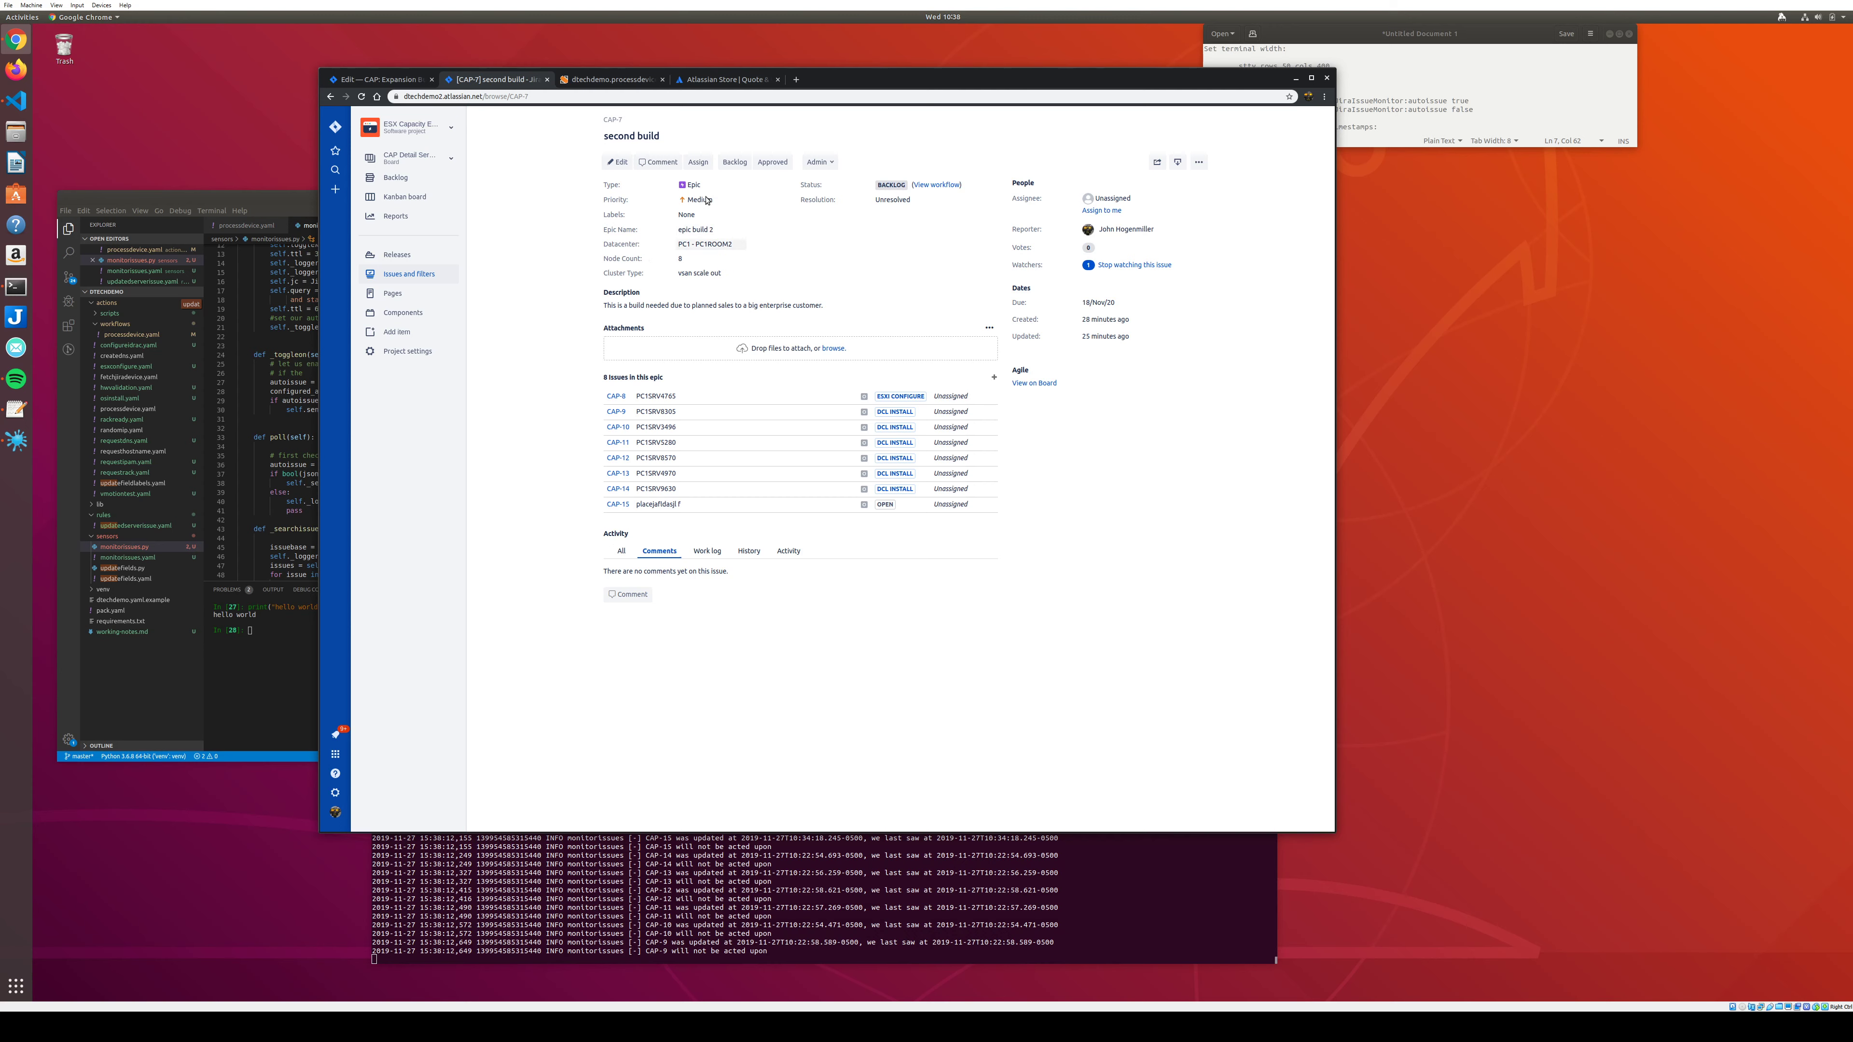
{"action": "left_click", "coordinate": [588, 98]}
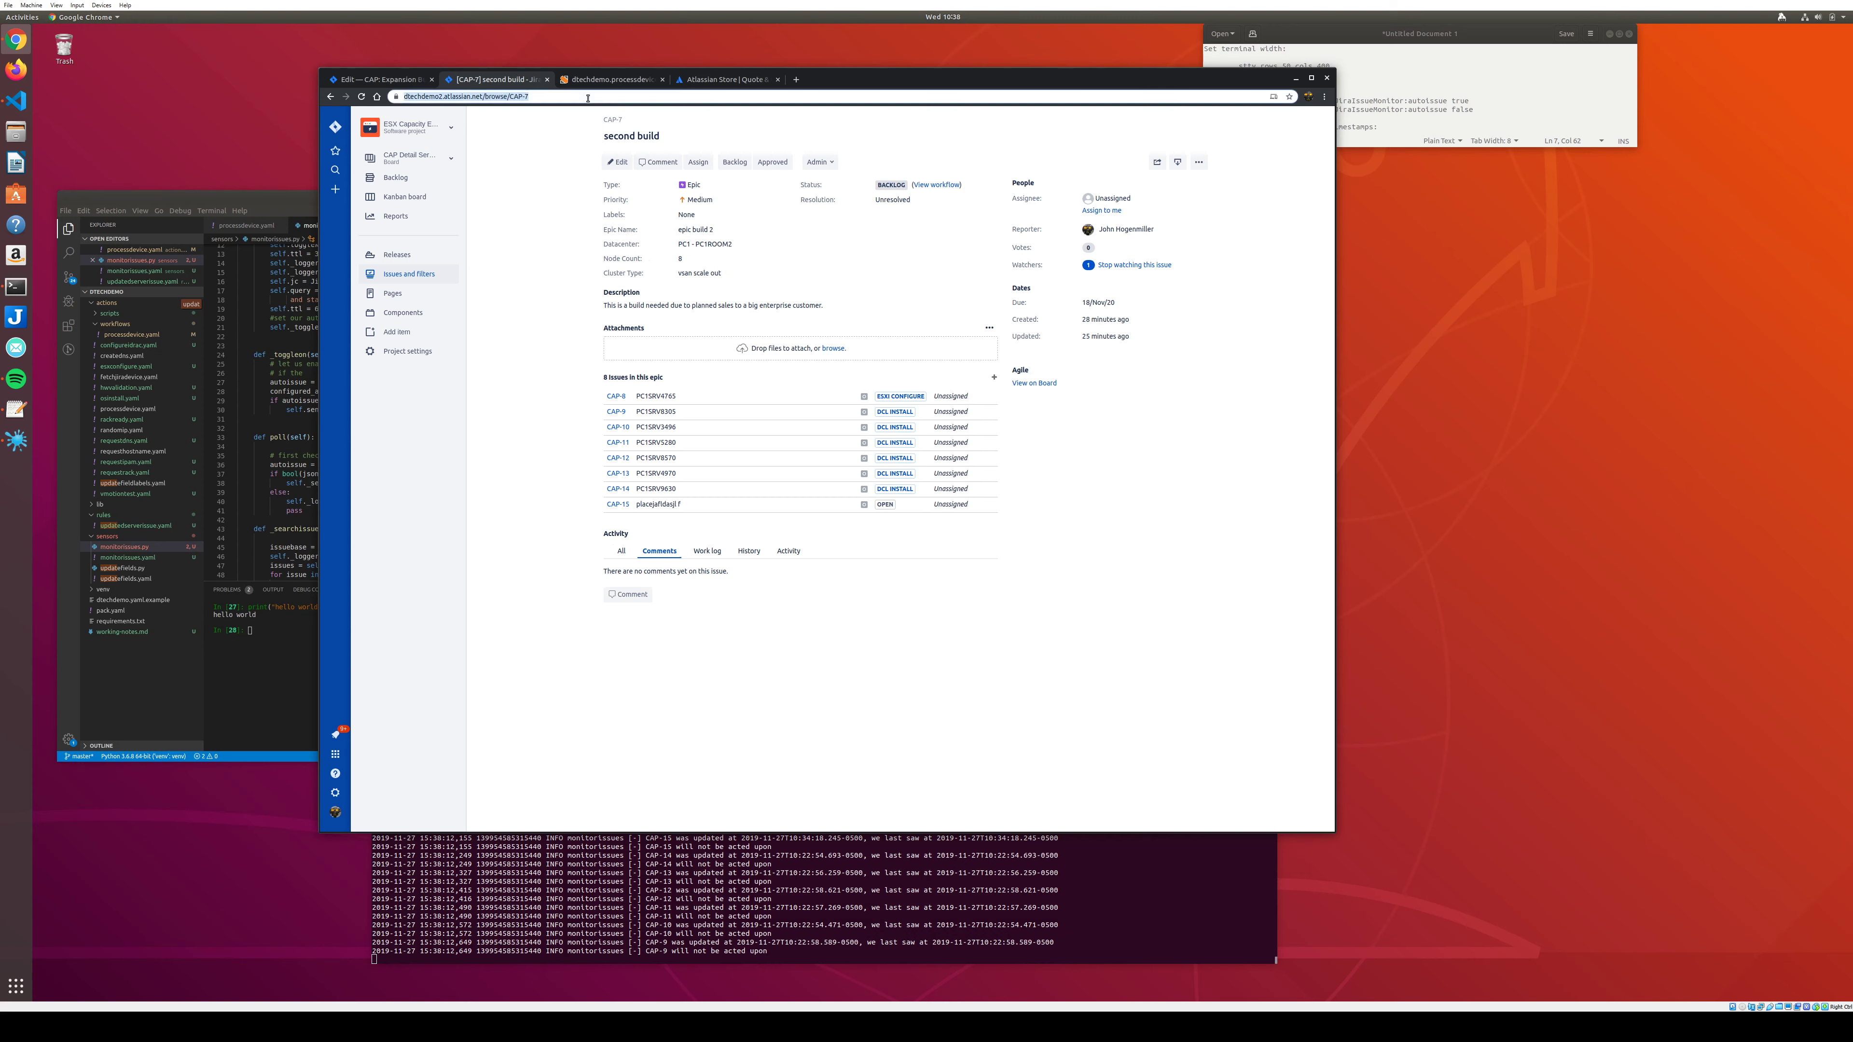
{"action": "key", "text": "Return"}
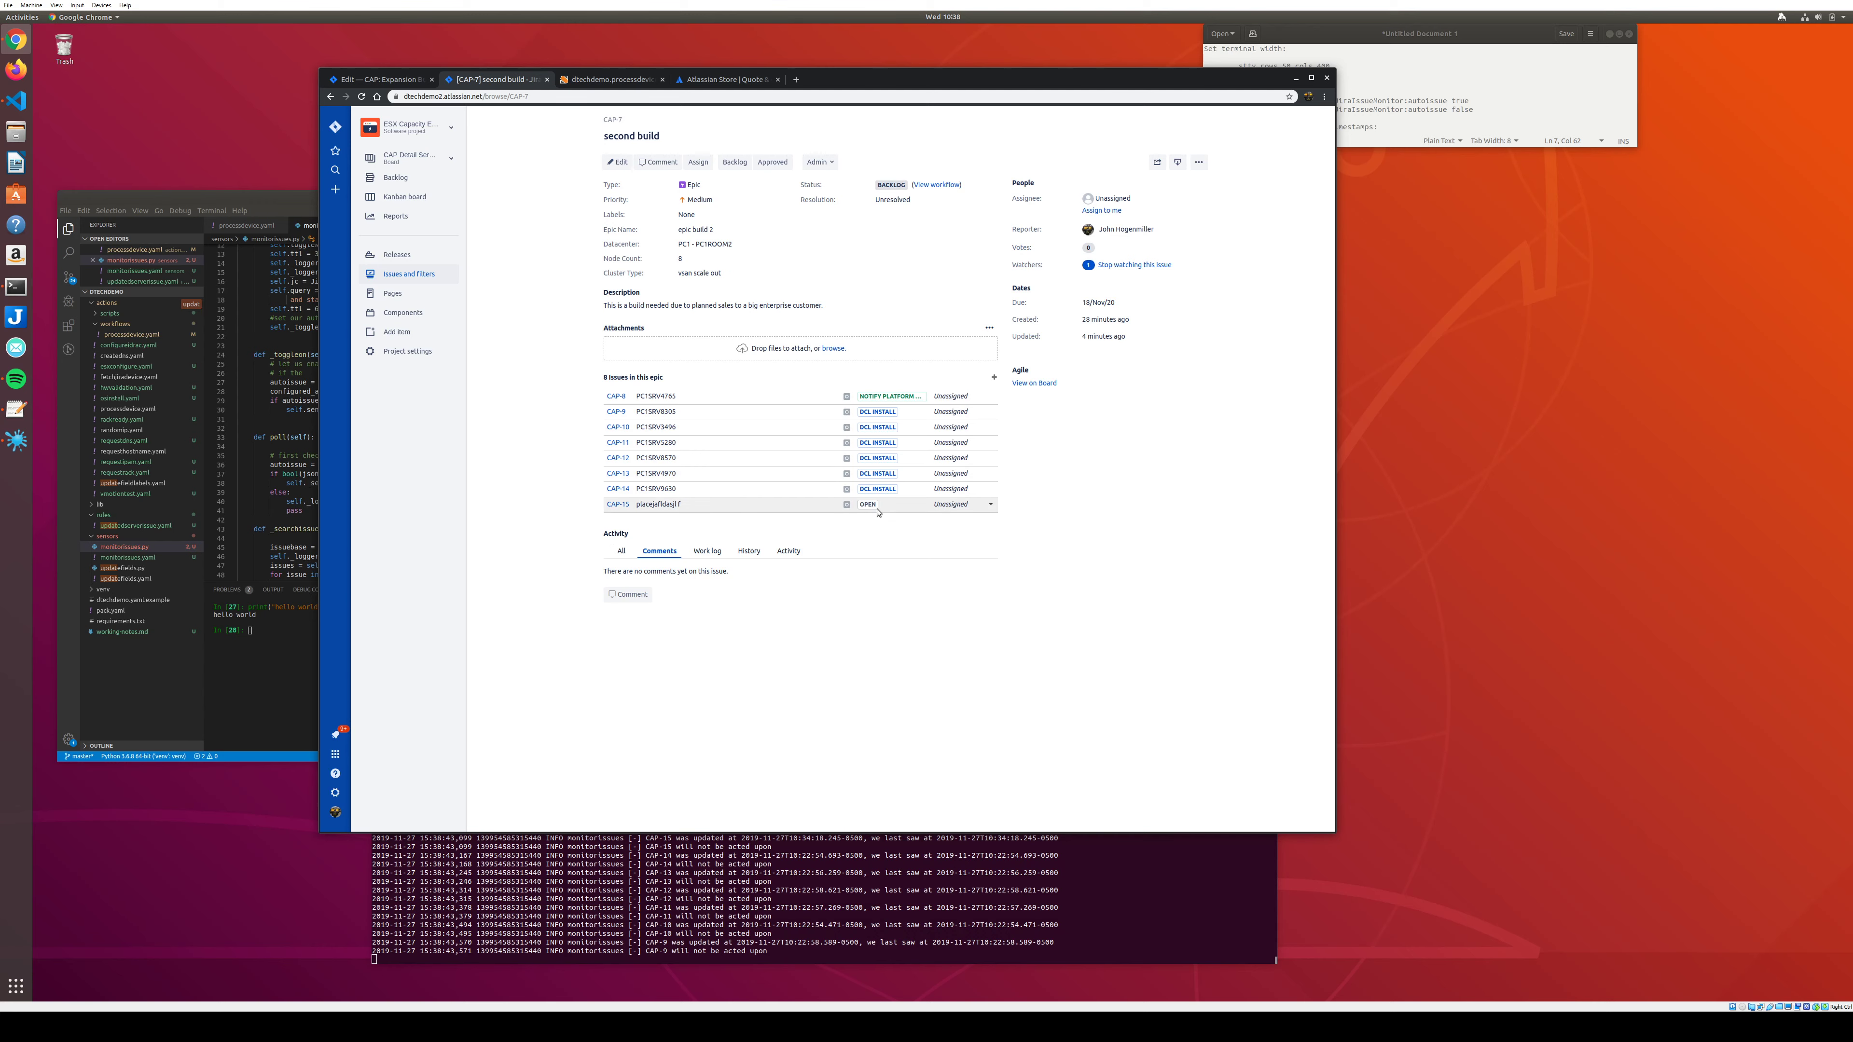
{"action": "left_click", "coordinate": [299, 208]}
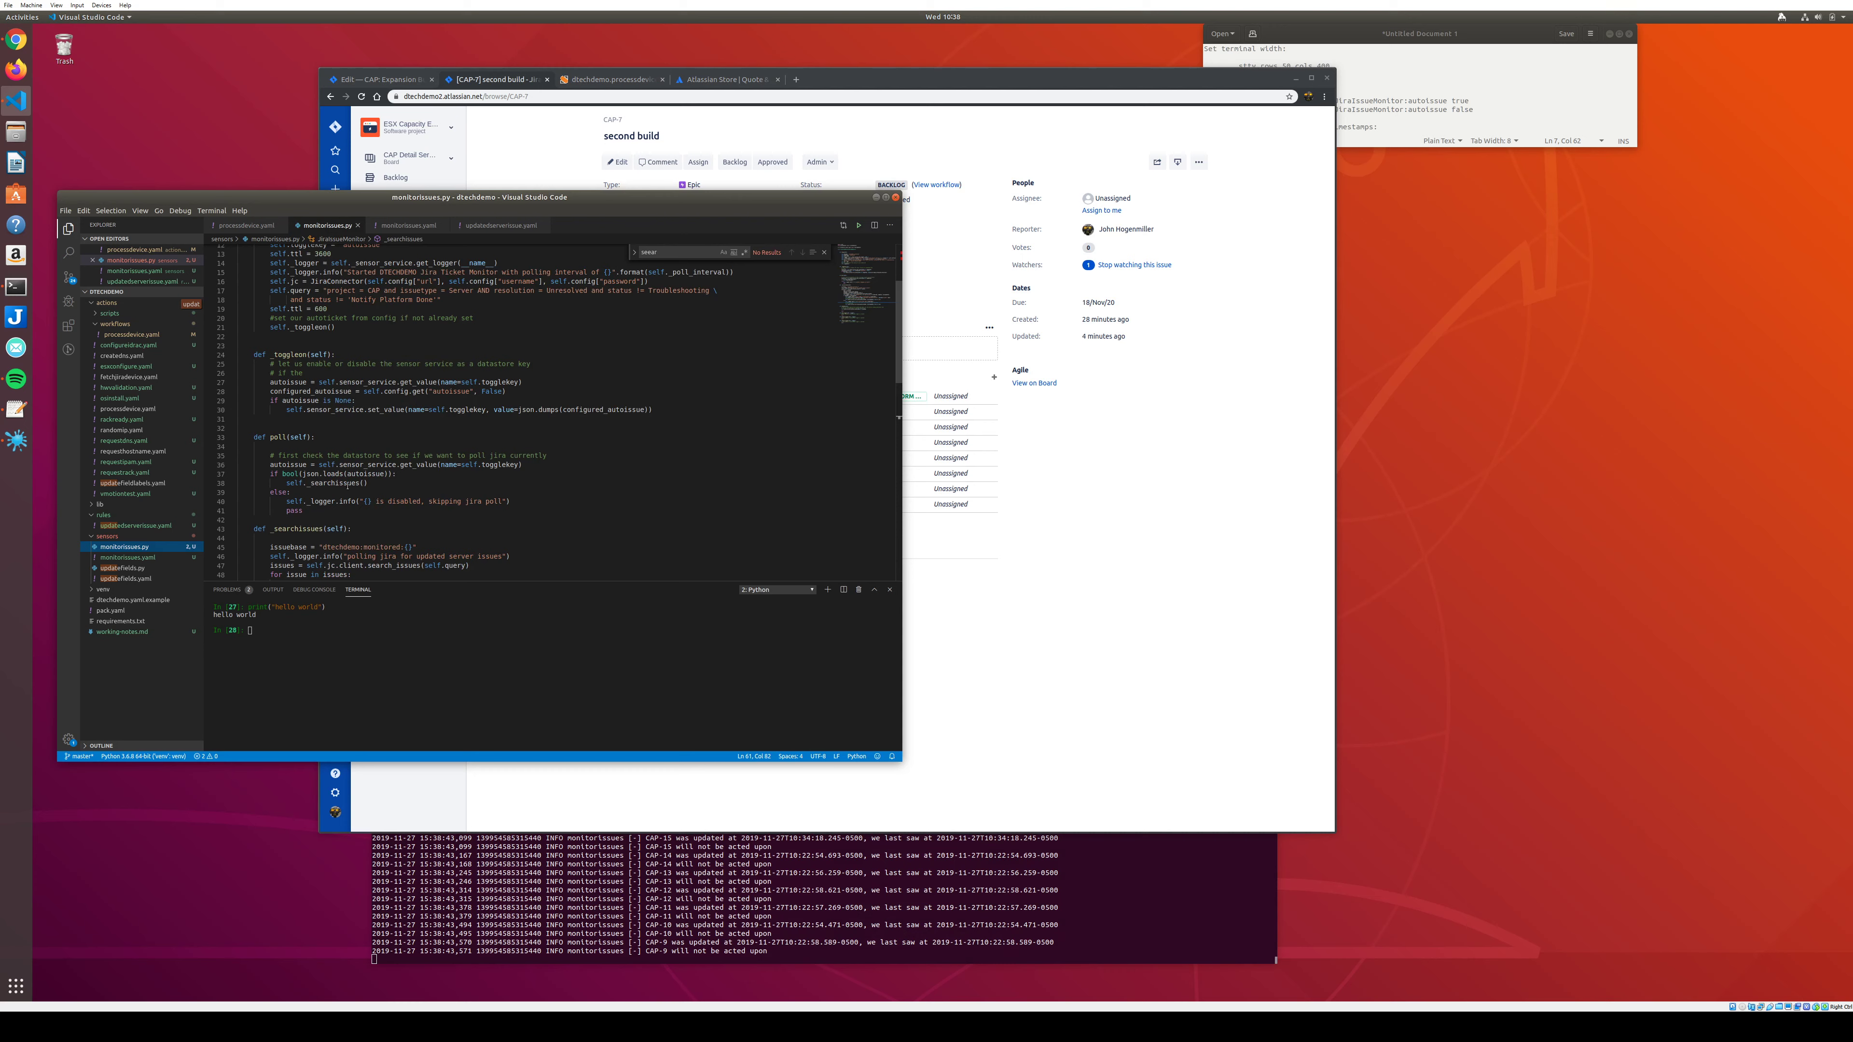
Mark every use of localupdated in monitorissues.py's _searchissues, then open the updatedserverissue.yaml rule.
{"action": "scroll", "coordinate": [347, 485], "scroll_direction": "down", "scroll_amount": 6}
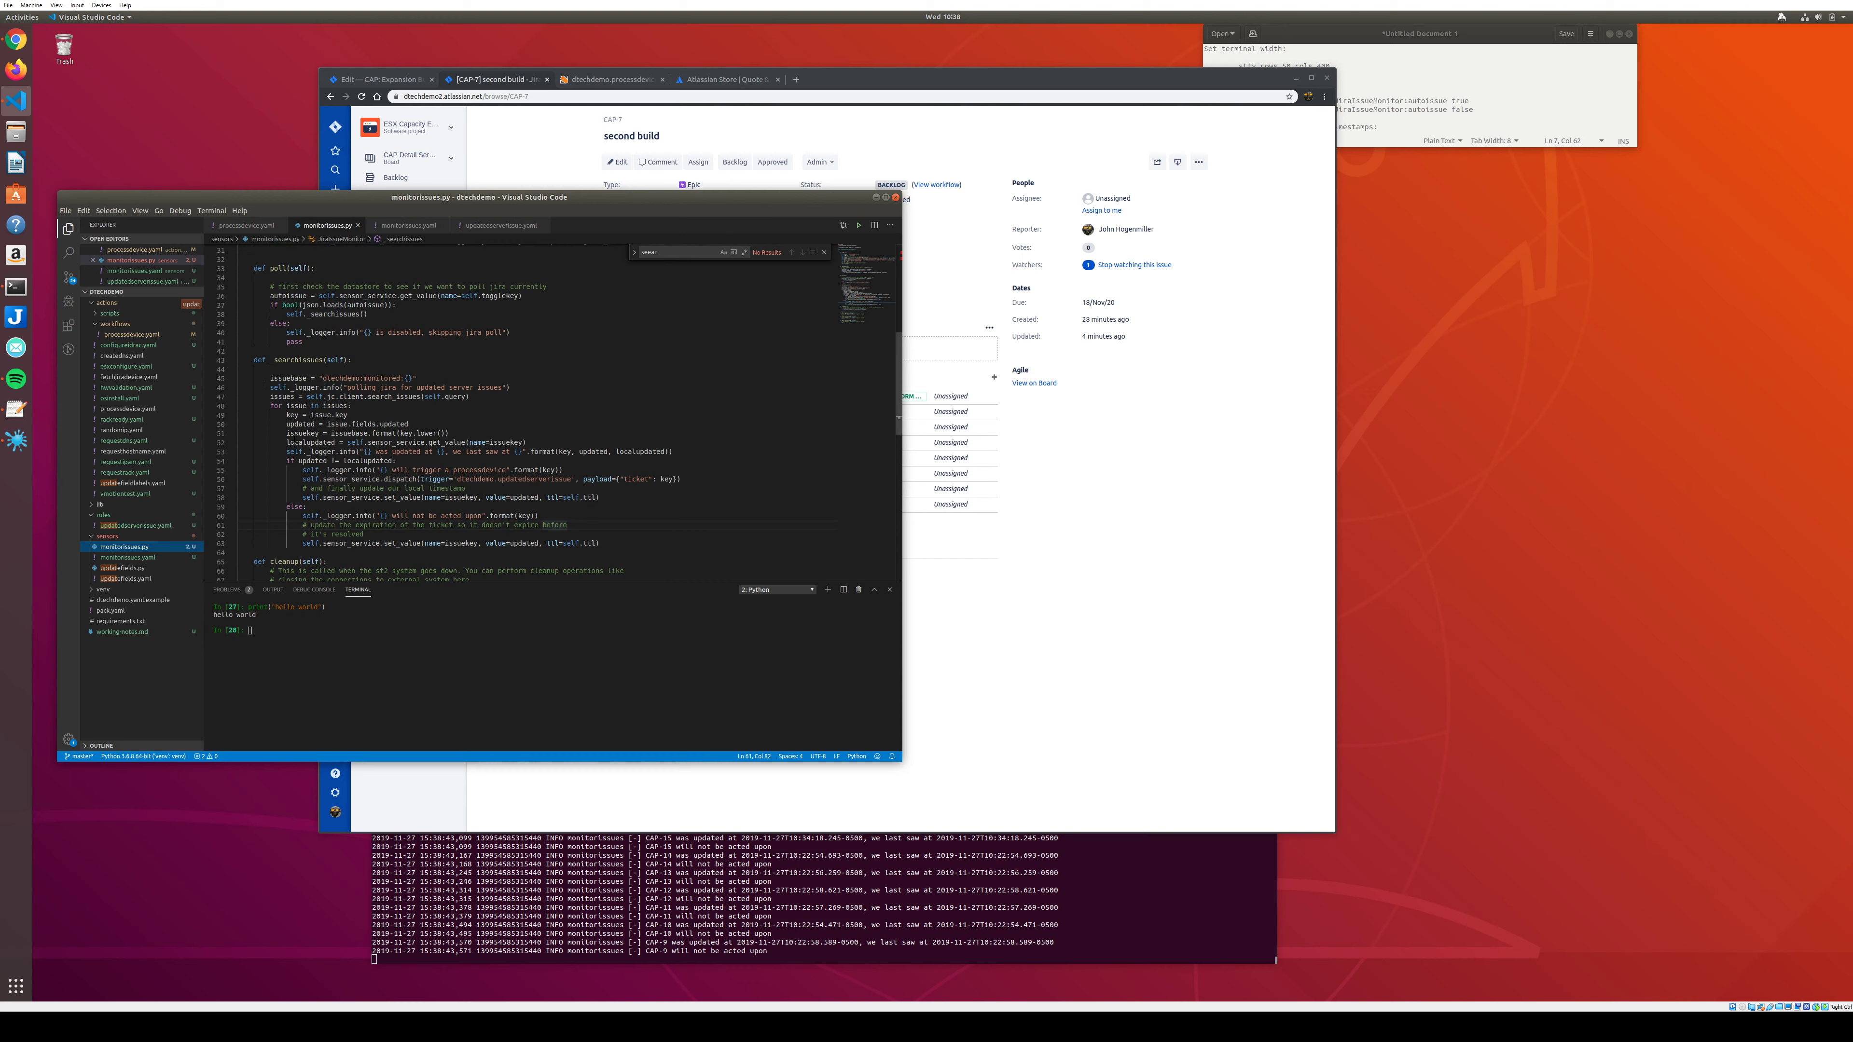
{"action": "scroll", "coordinate": [305, 473], "scroll_direction": "down", "scroll_amount": 3}
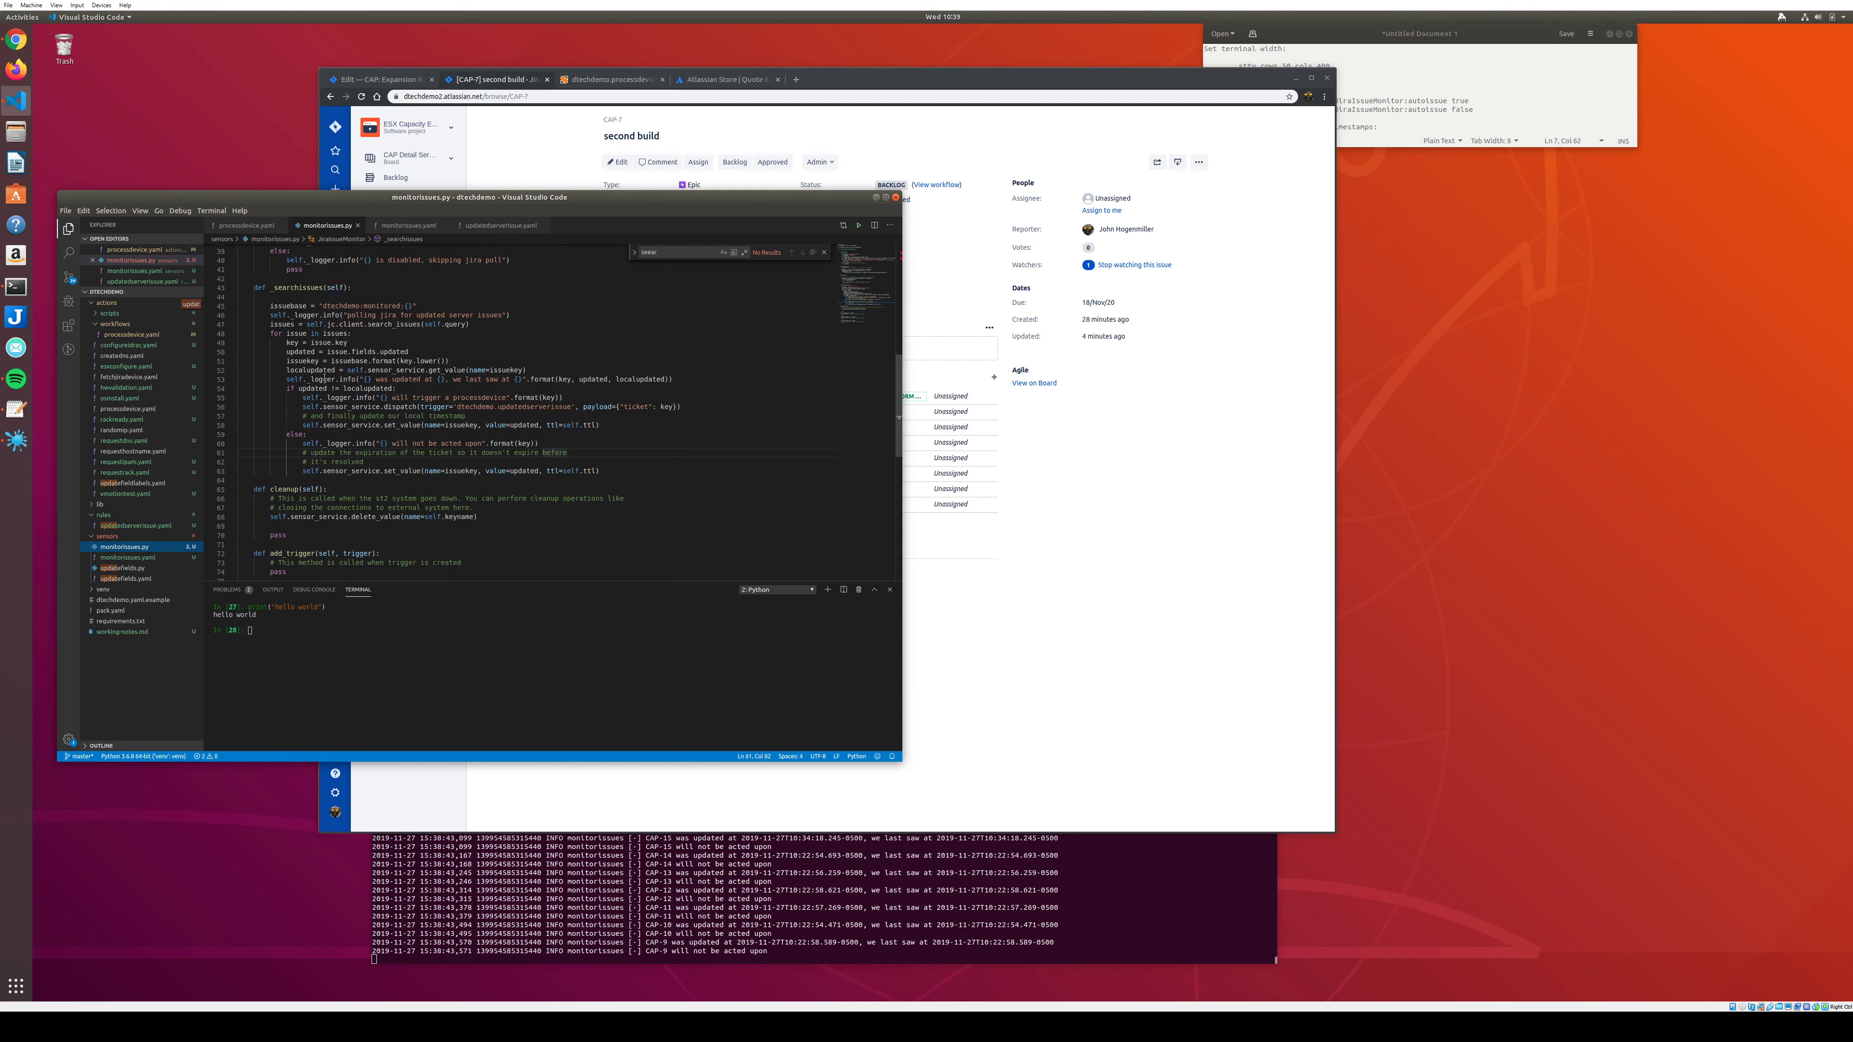
{"action": "left_click", "coordinate": [360, 389]}
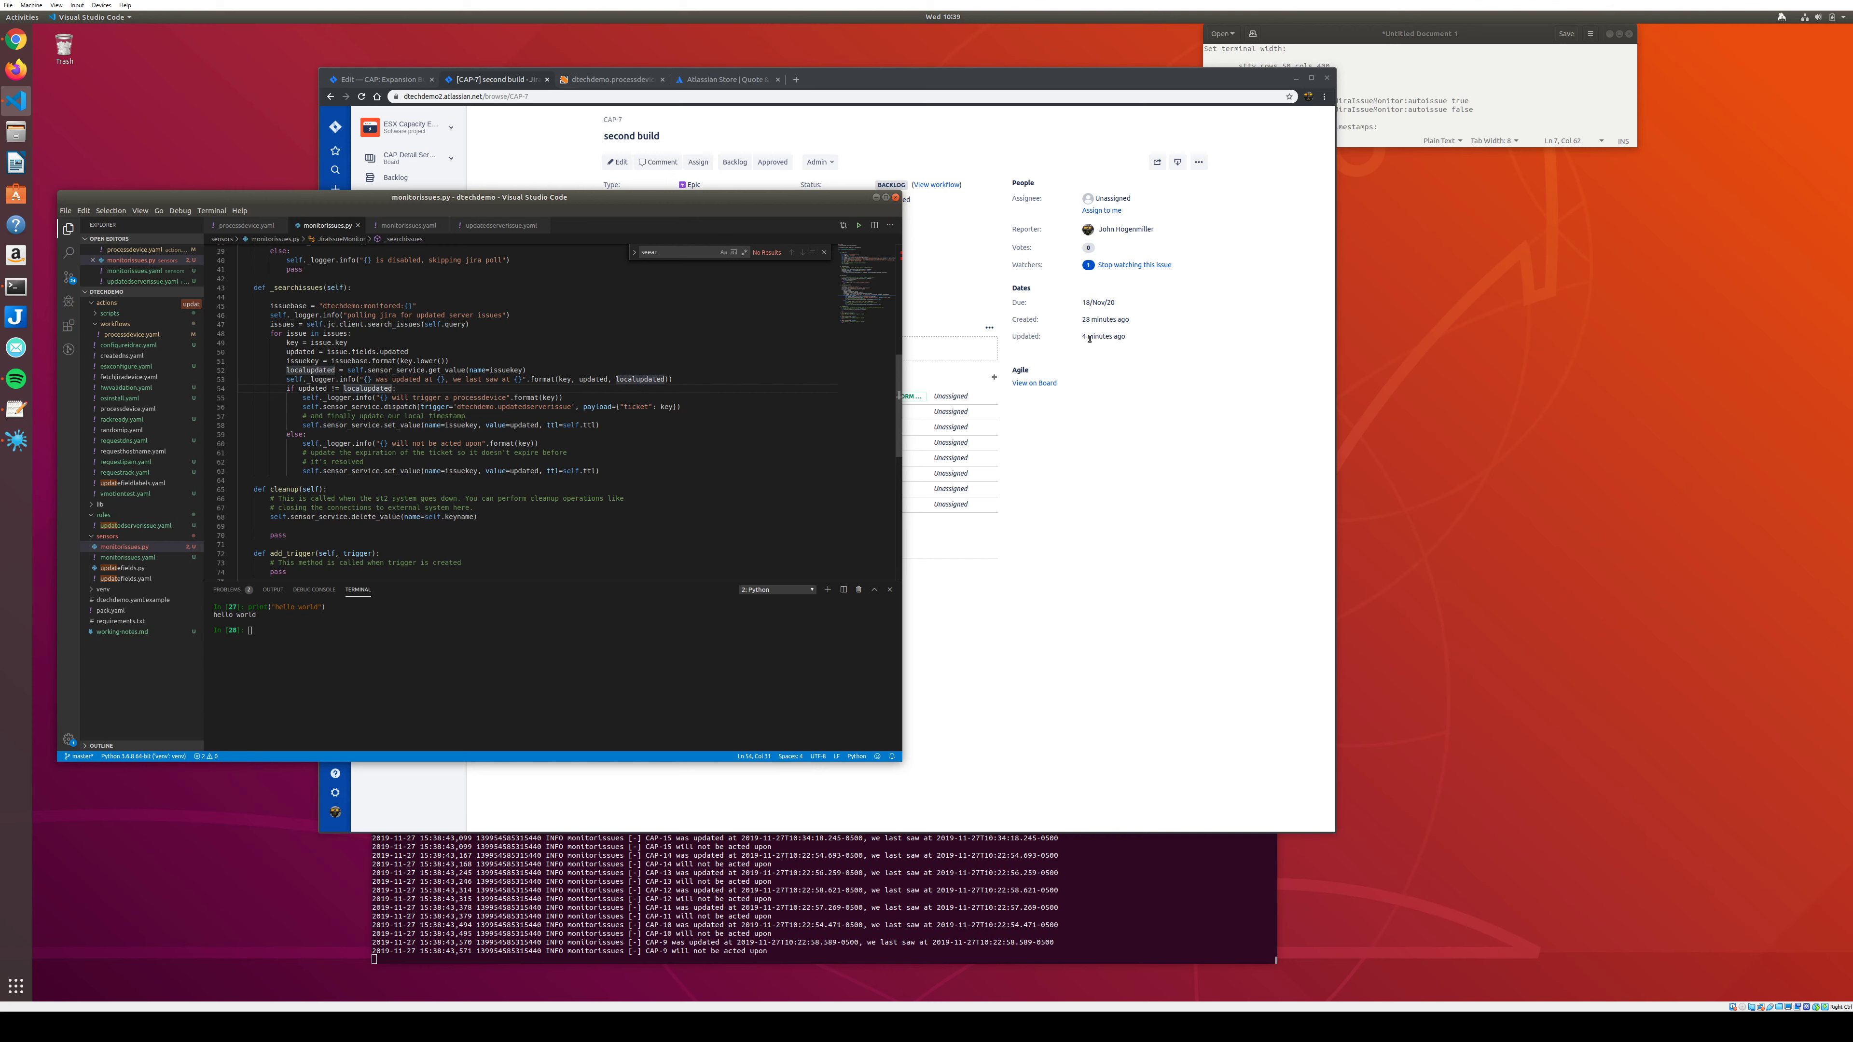
{"action": "mouse_move", "coordinate": [1090, 337]}
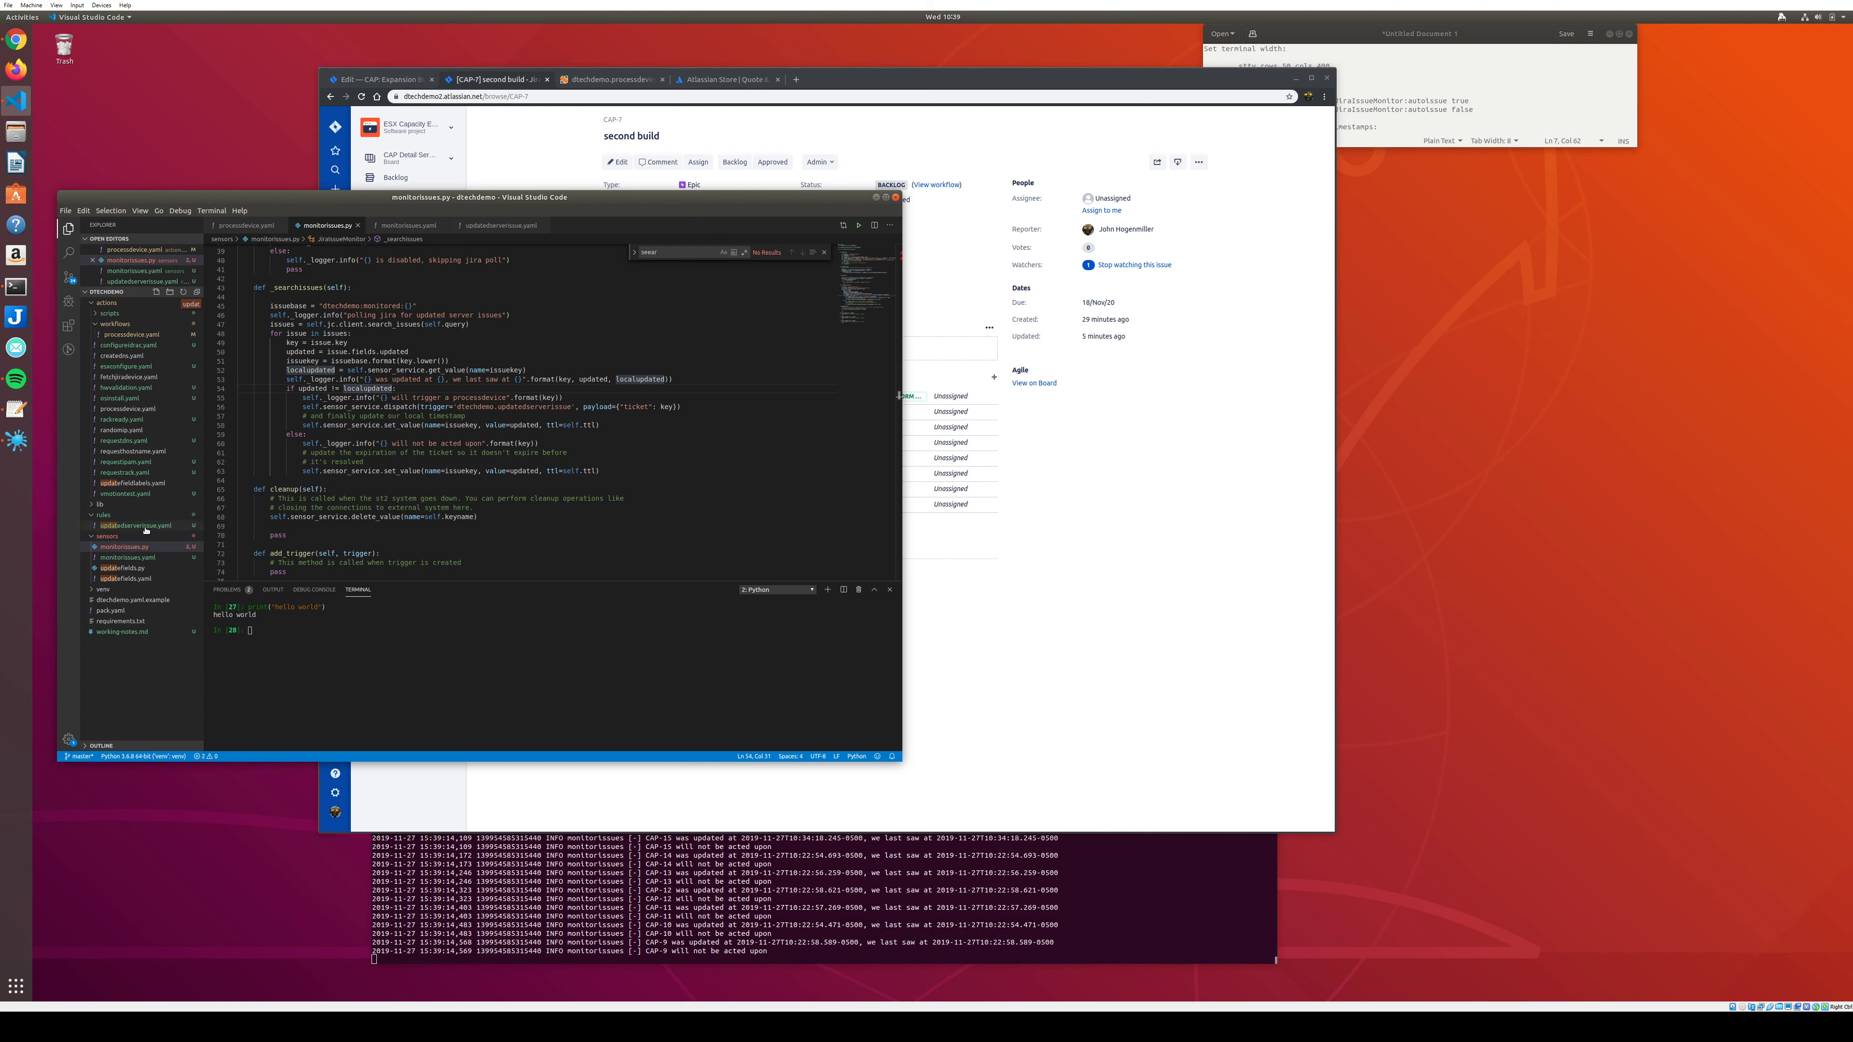
{"action": "left_click", "coordinate": [145, 526]}
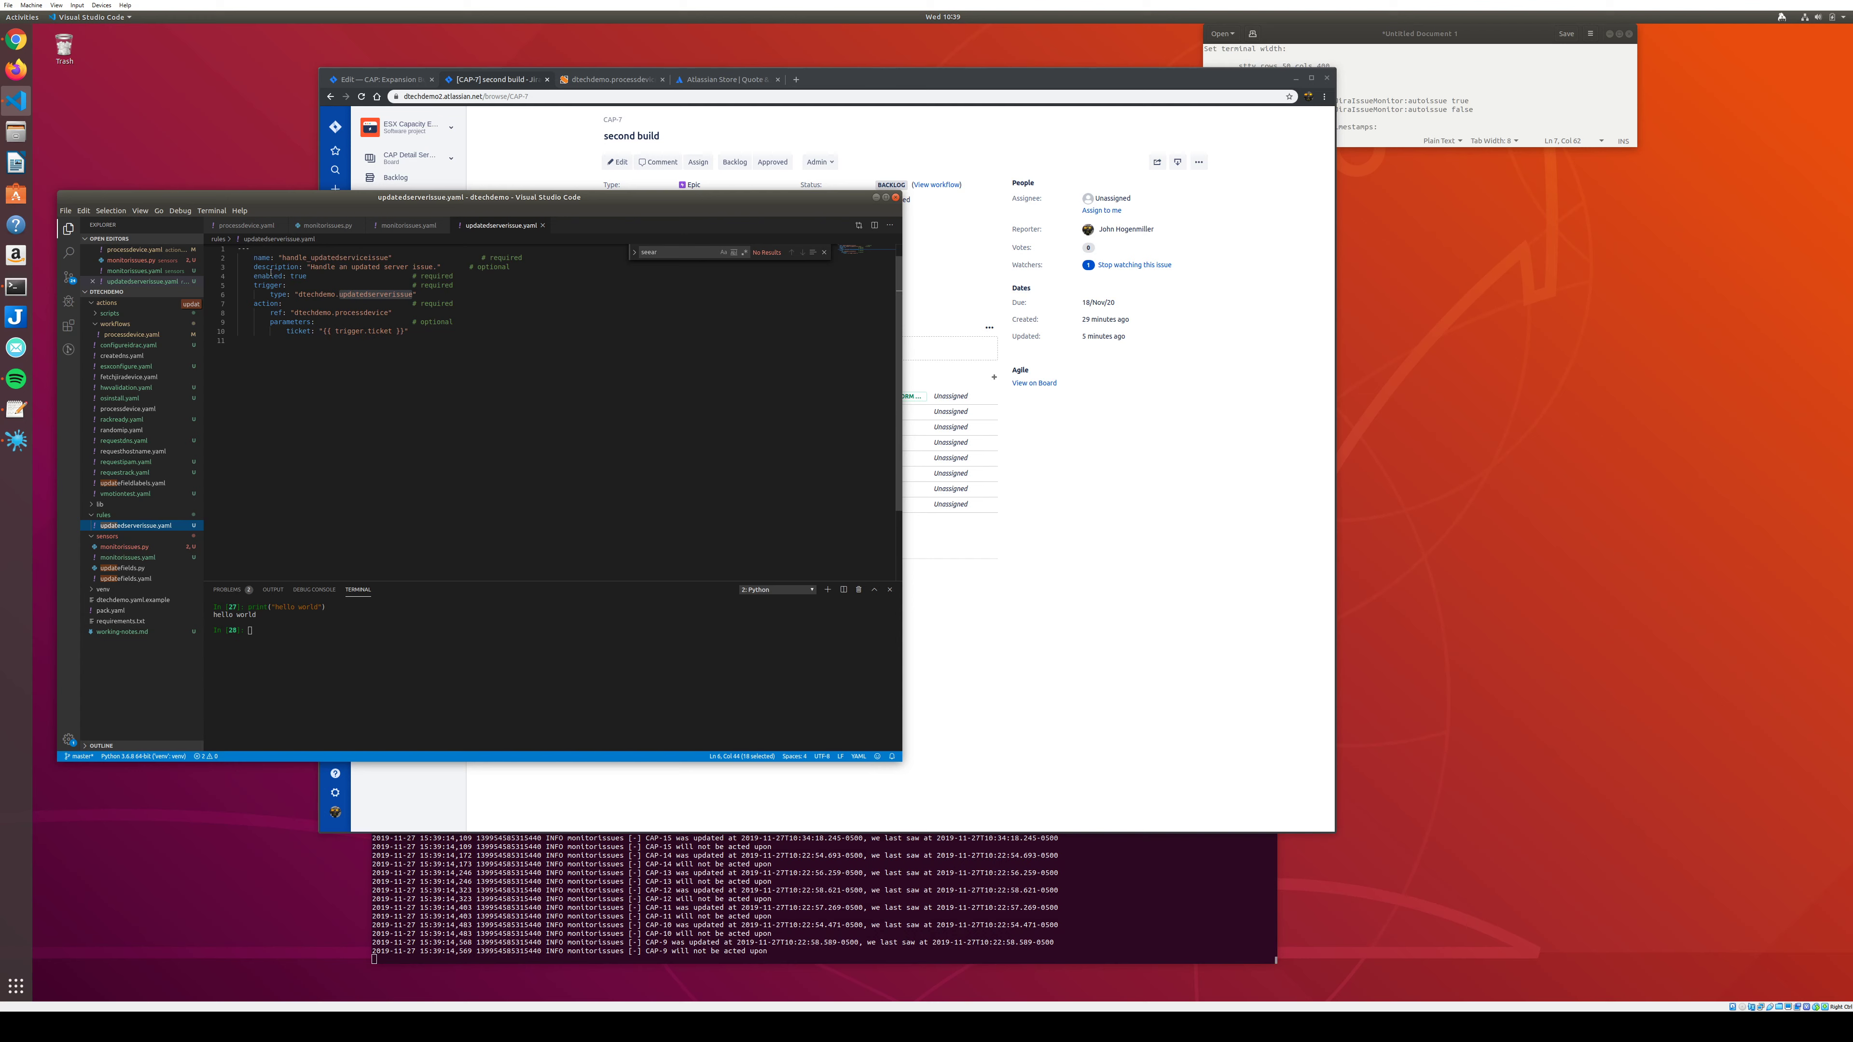
Highlight the rule name, updatedserverissue trigger and processdevice action ref, then open processdevice.yaml.
{"action": "double_click", "coordinate": [350, 259]}
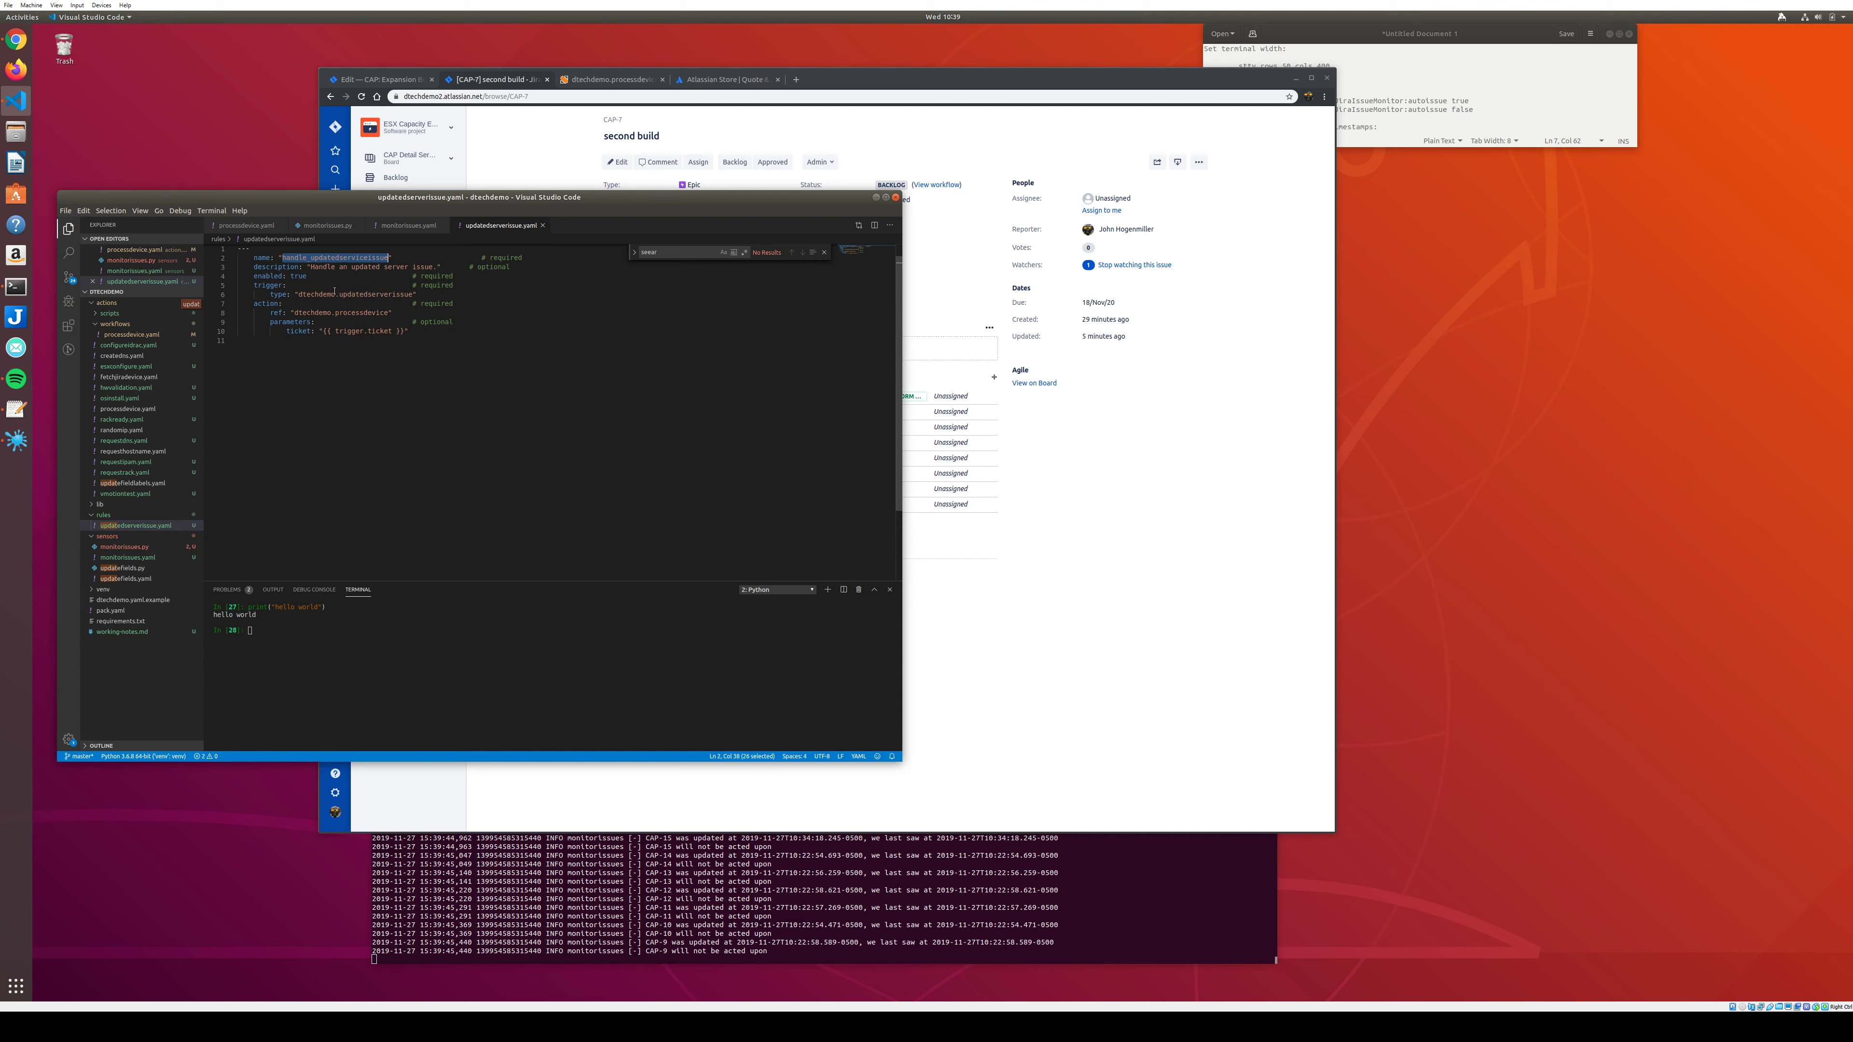
{"action": "double_click", "coordinate": [358, 294]}
{"action": "double_click", "coordinate": [368, 313]}
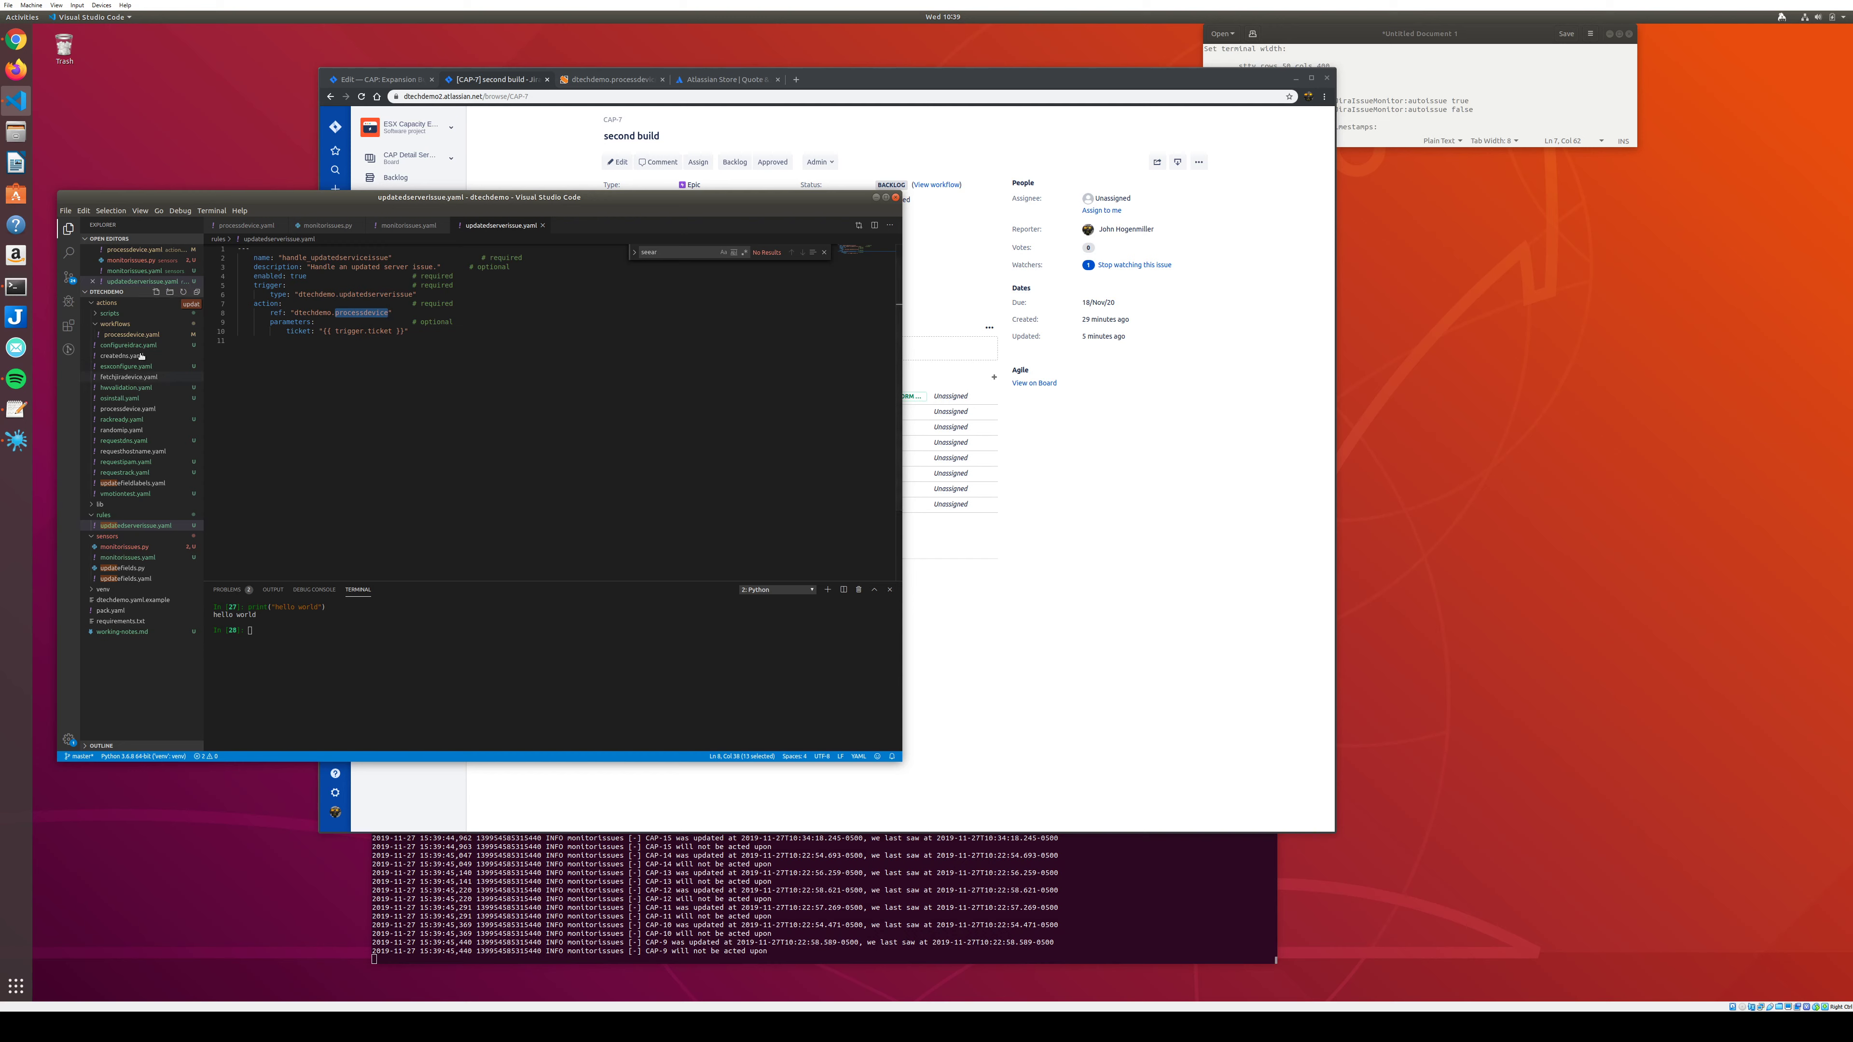
{"action": "left_click", "coordinate": [132, 334]}
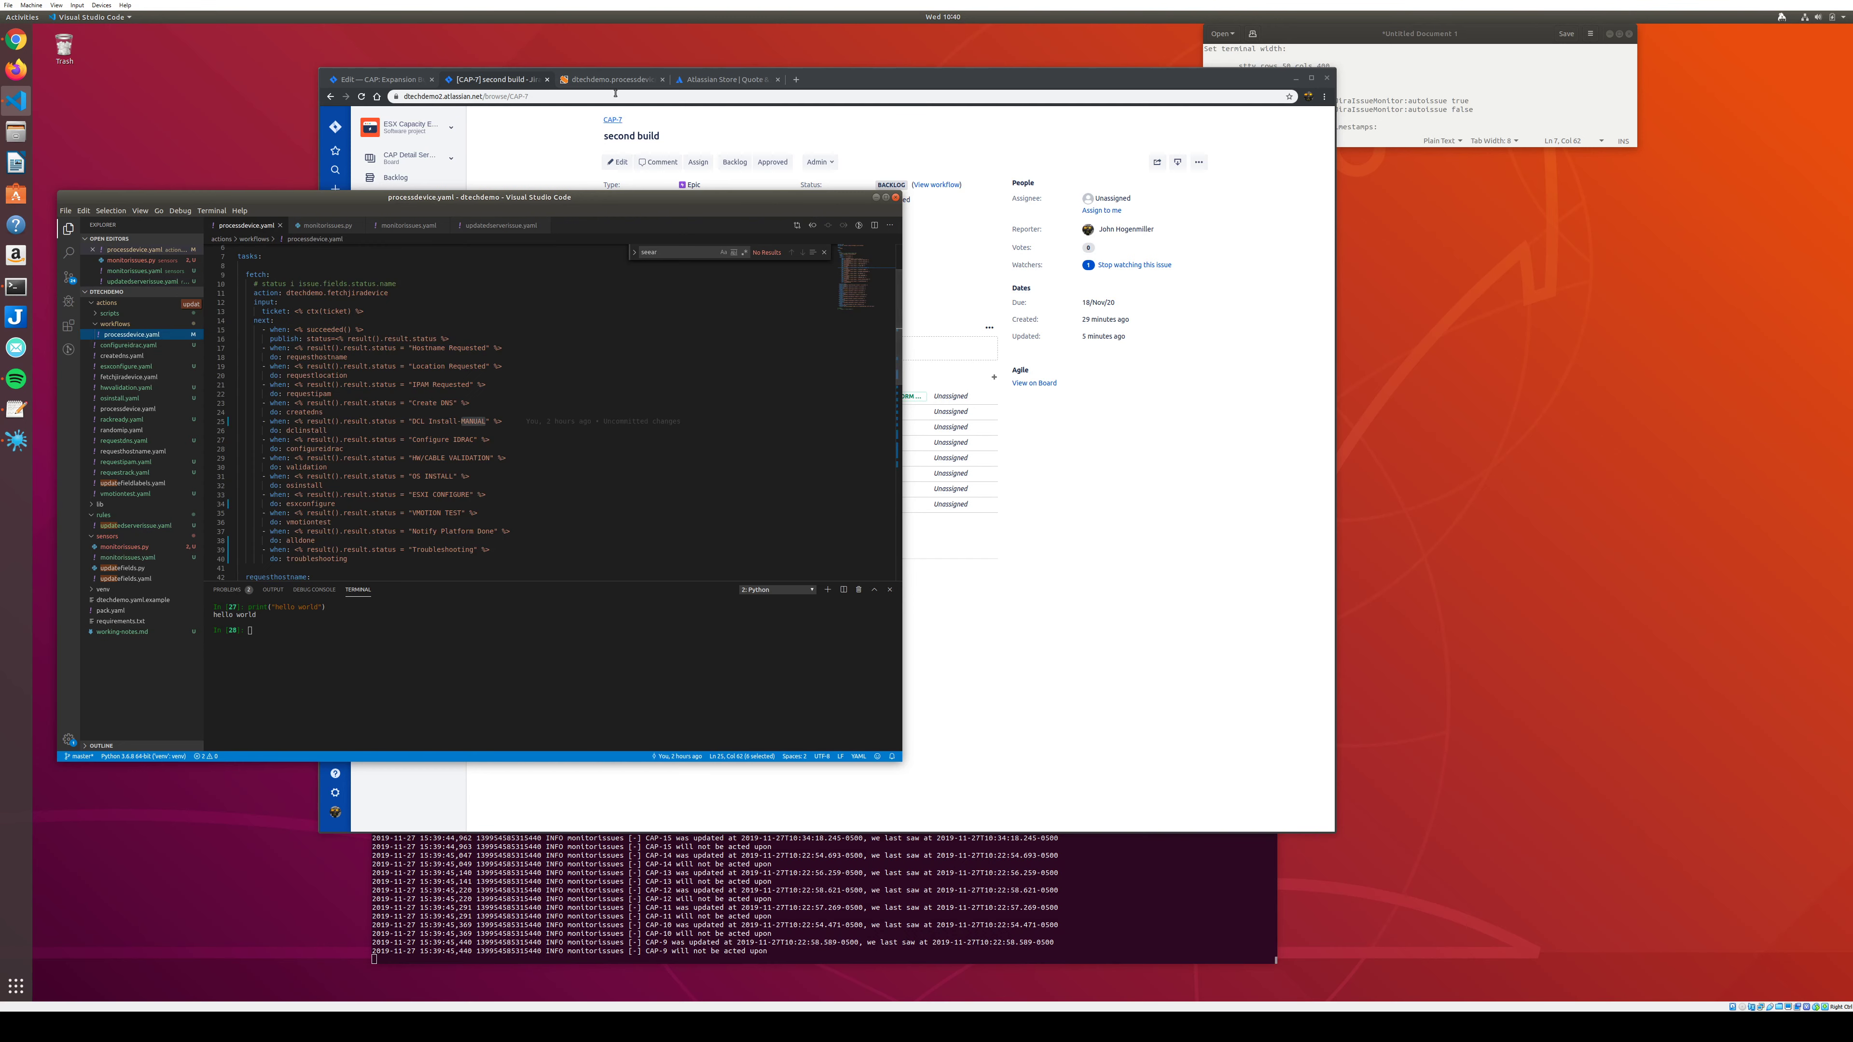
List the updatedserverissue trigger's instances, expand the newest payload, then show the Rules list.
{"action": "left_click", "coordinate": [607, 78]}
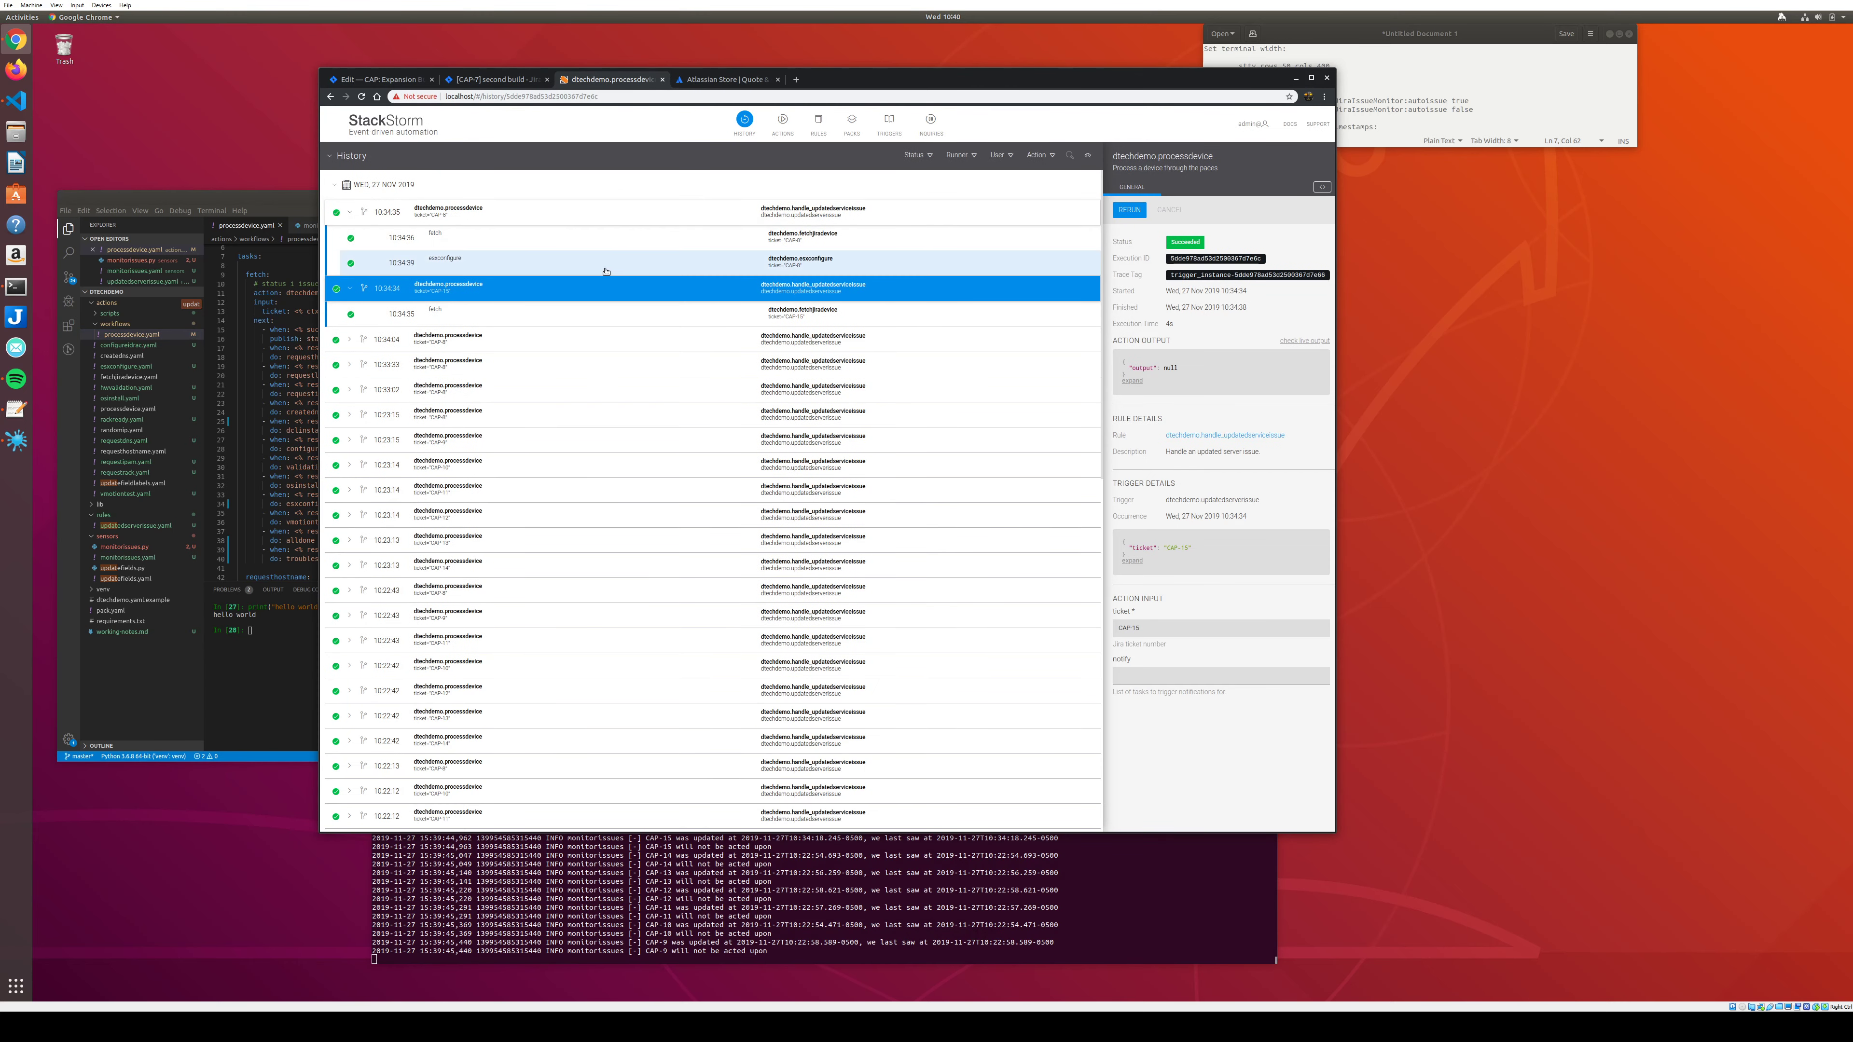
{"action": "left_click", "coordinate": [782, 122]}
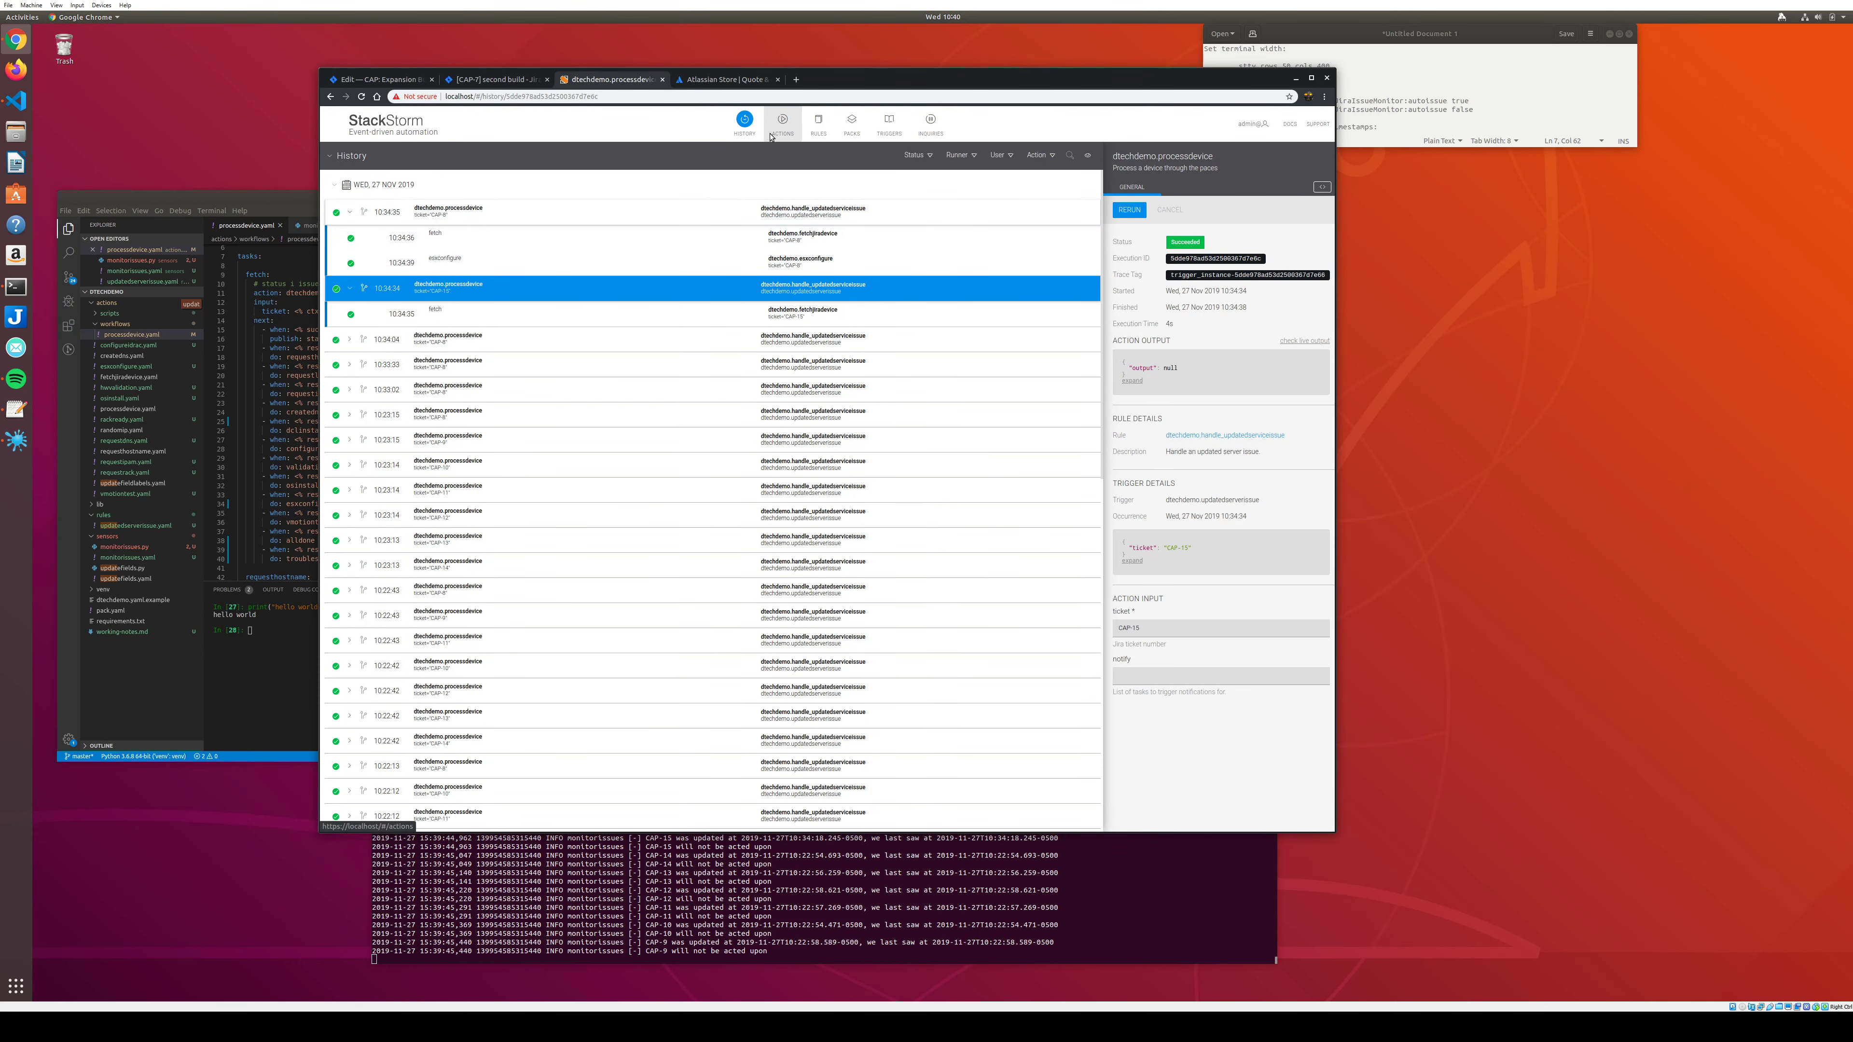
{"action": "left_click", "coordinate": [744, 133]}
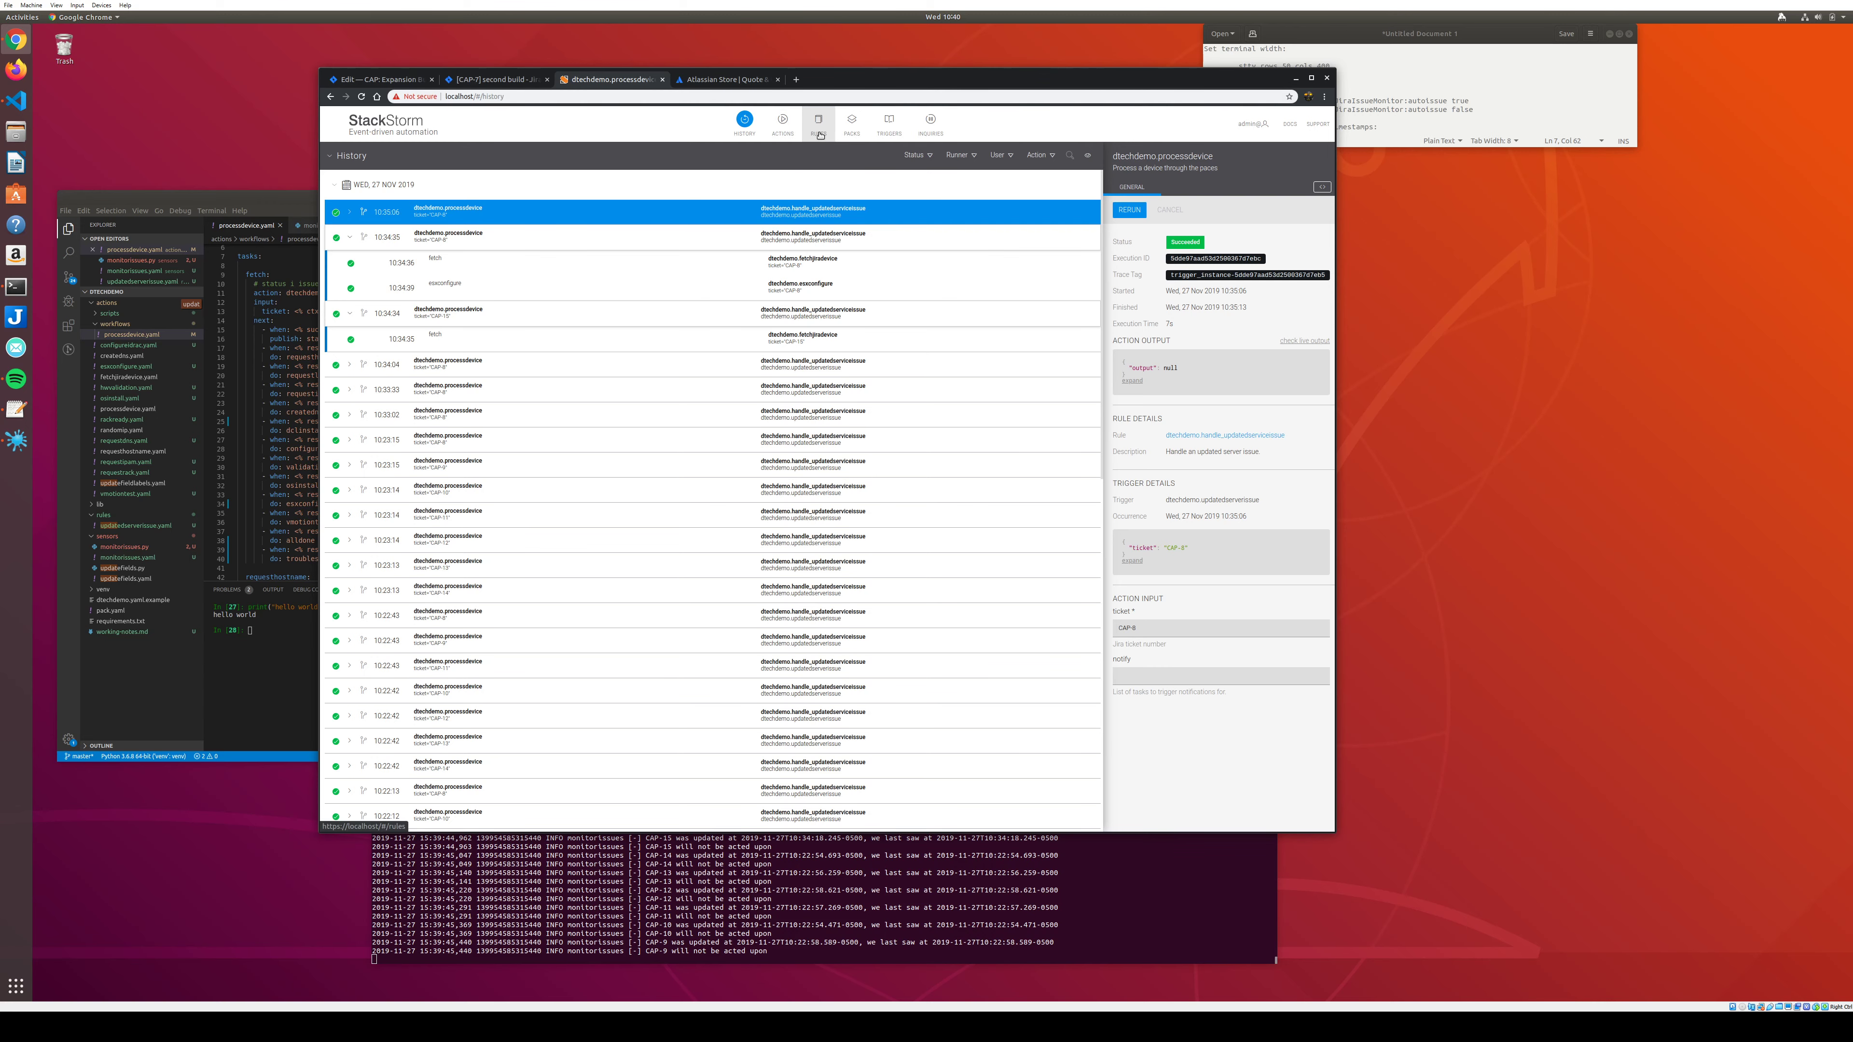
{"action": "left_click", "coordinate": [888, 121]}
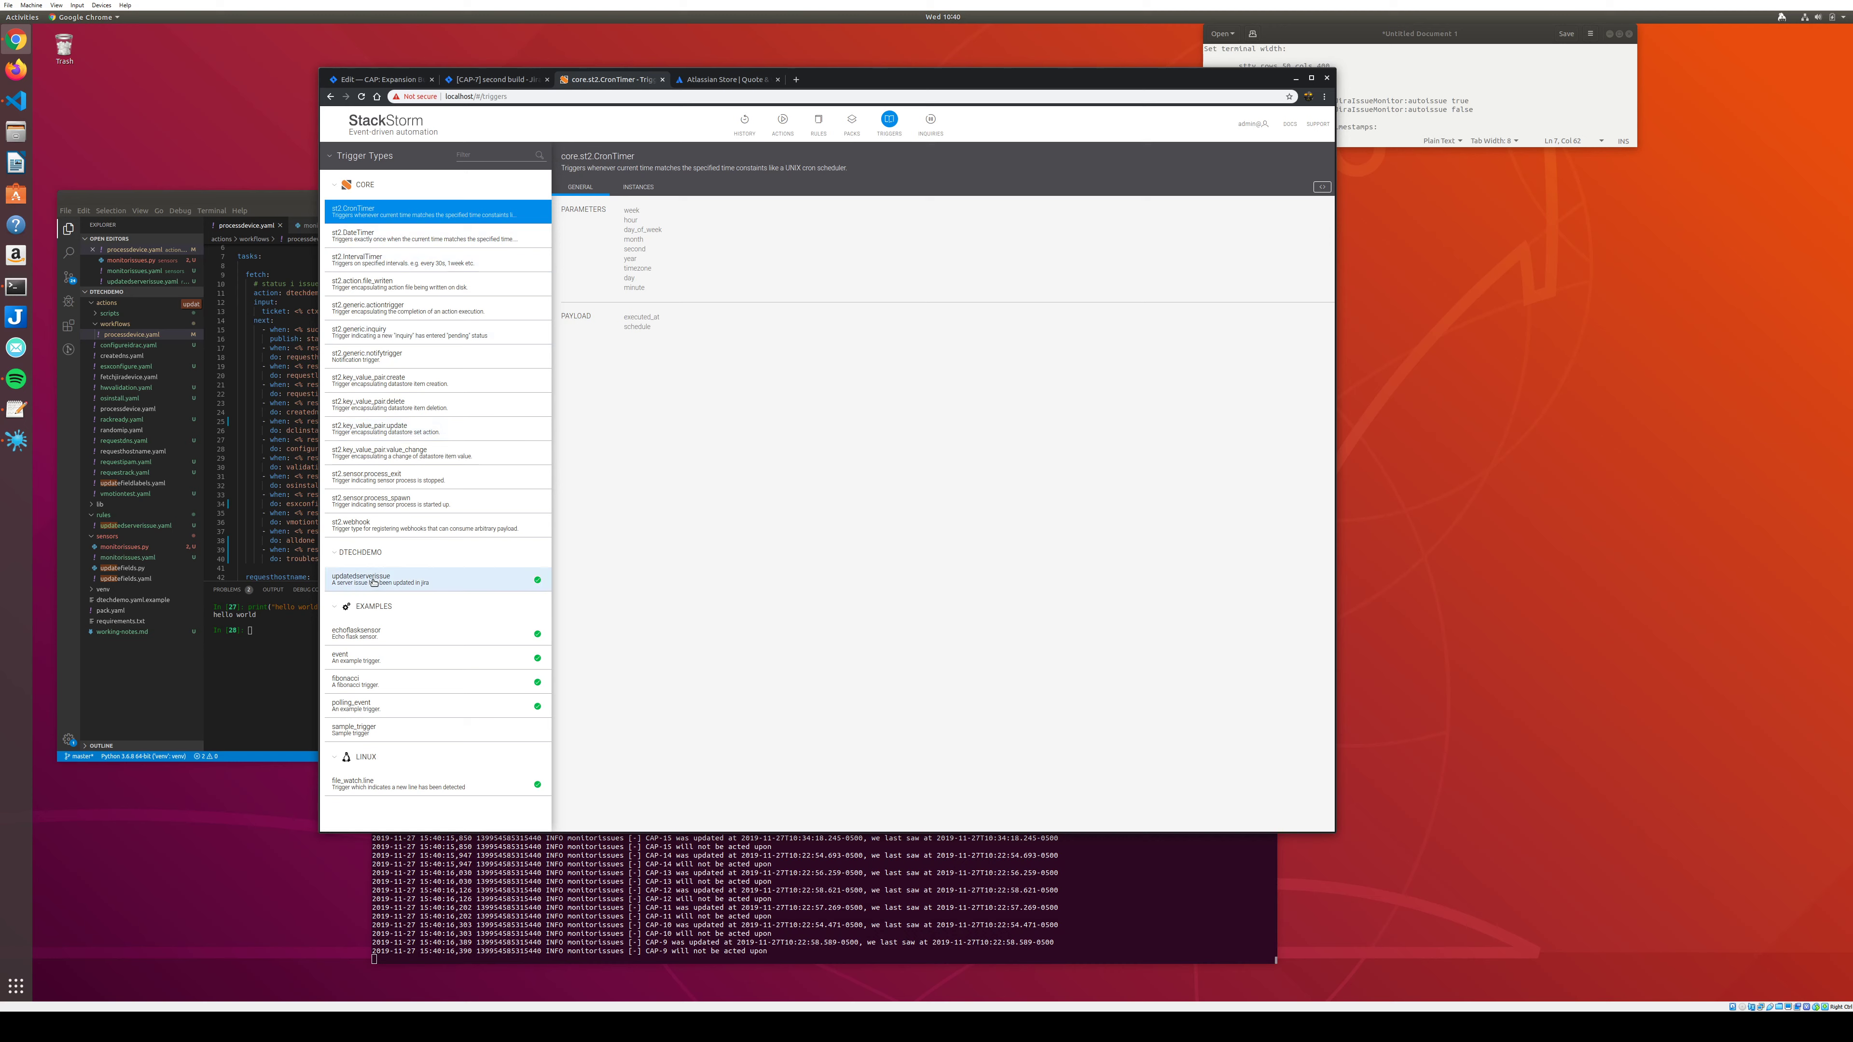
{"action": "left_click", "coordinate": [445, 579]}
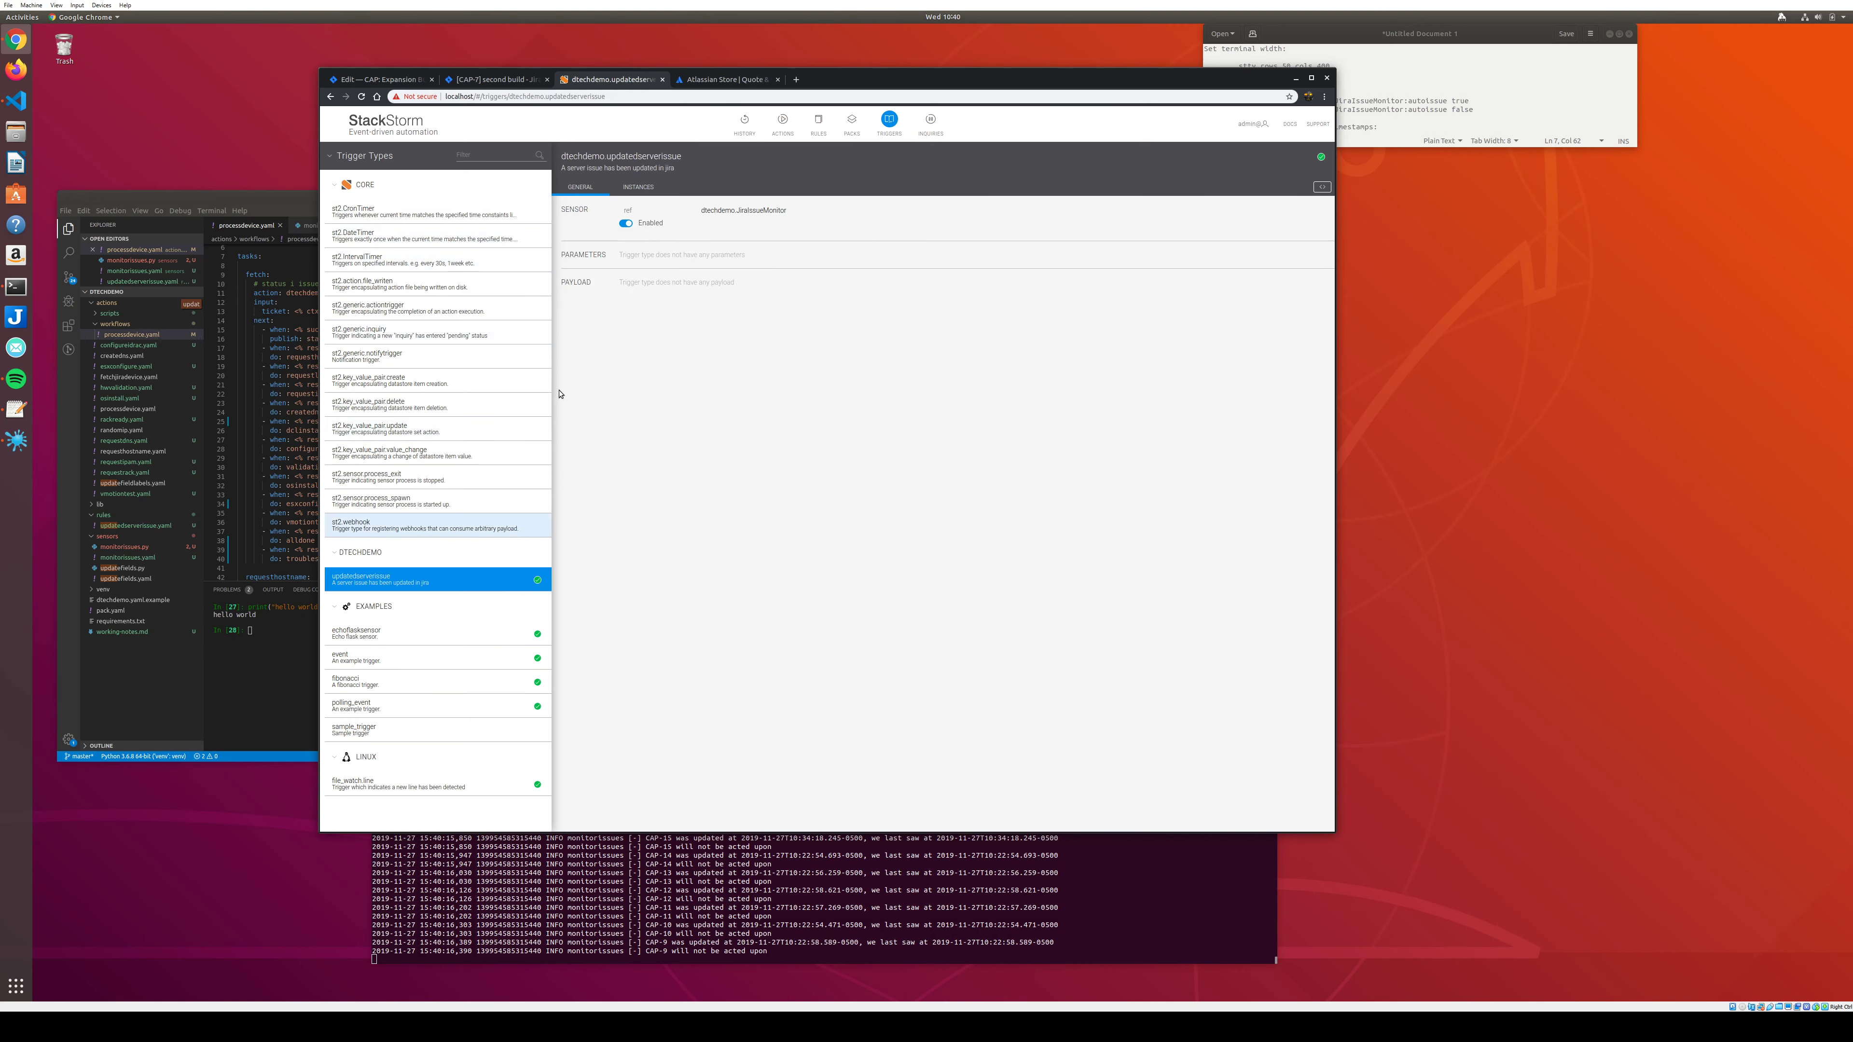
{"action": "left_click", "coordinate": [638, 188]}
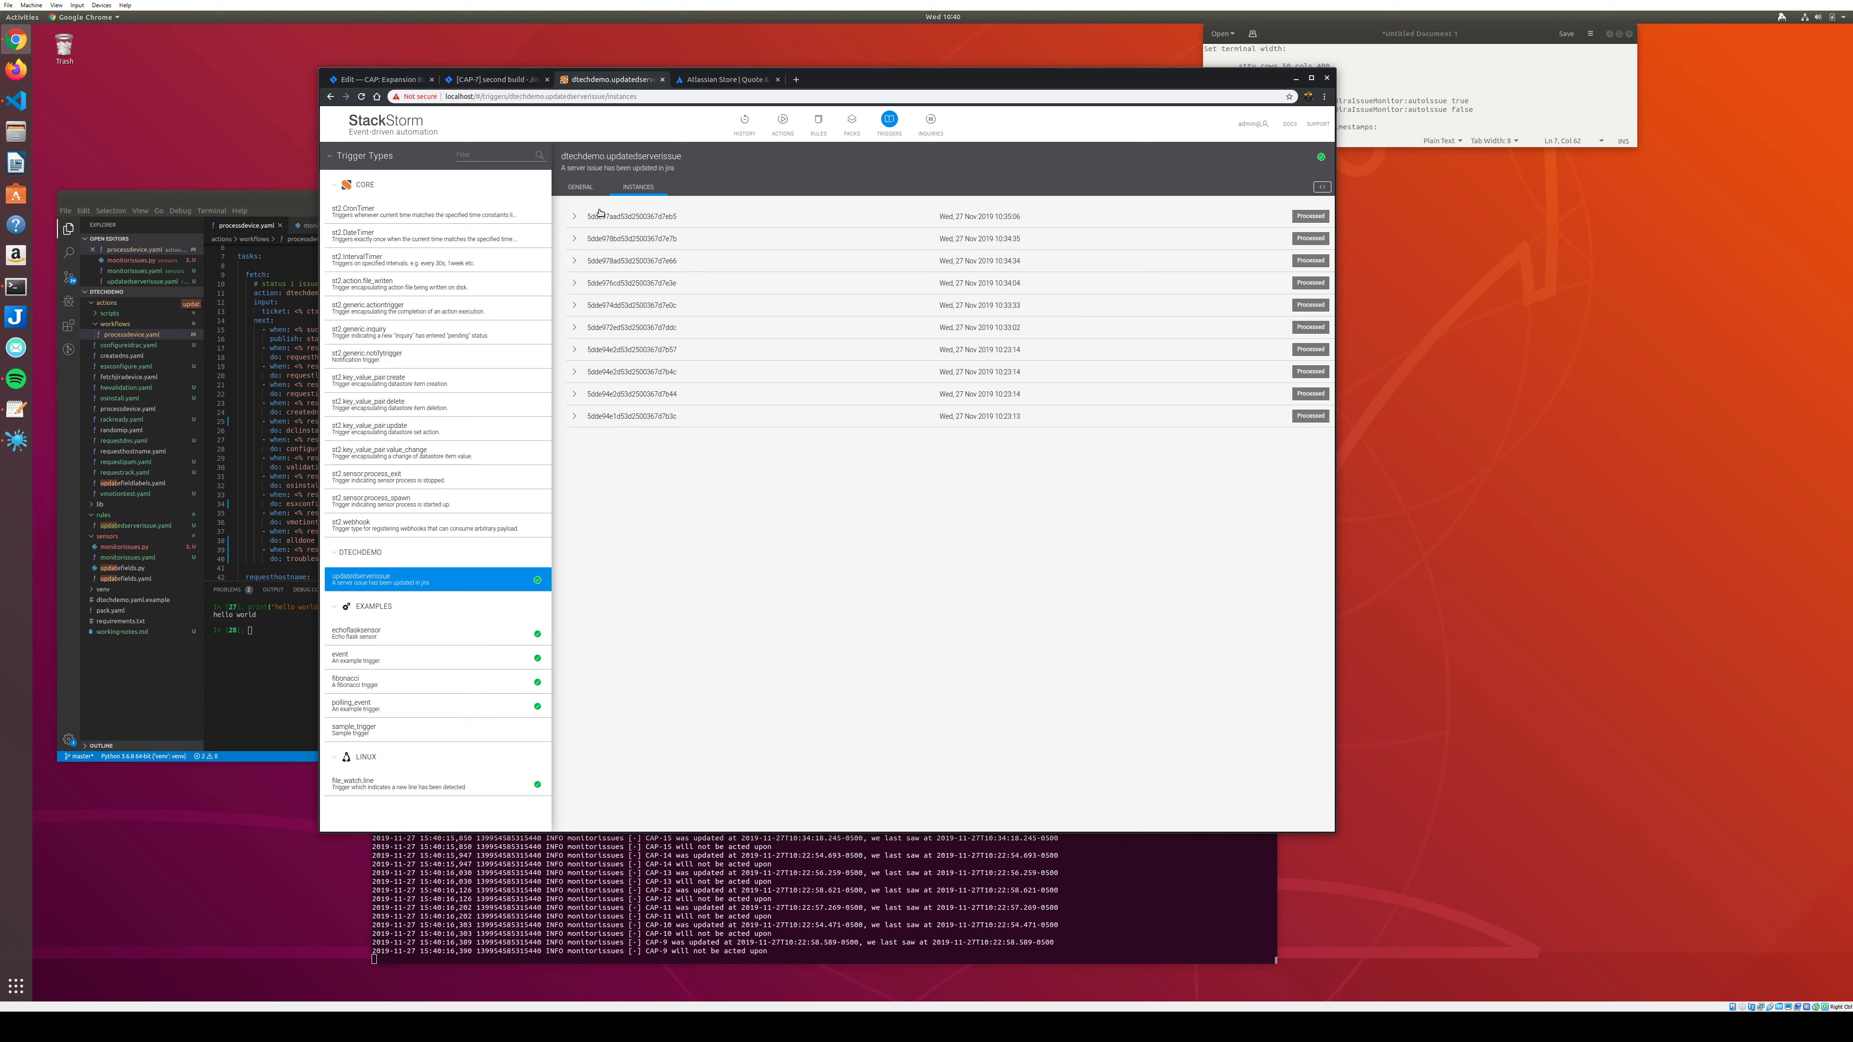
{"action": "left_click", "coordinate": [580, 215]}
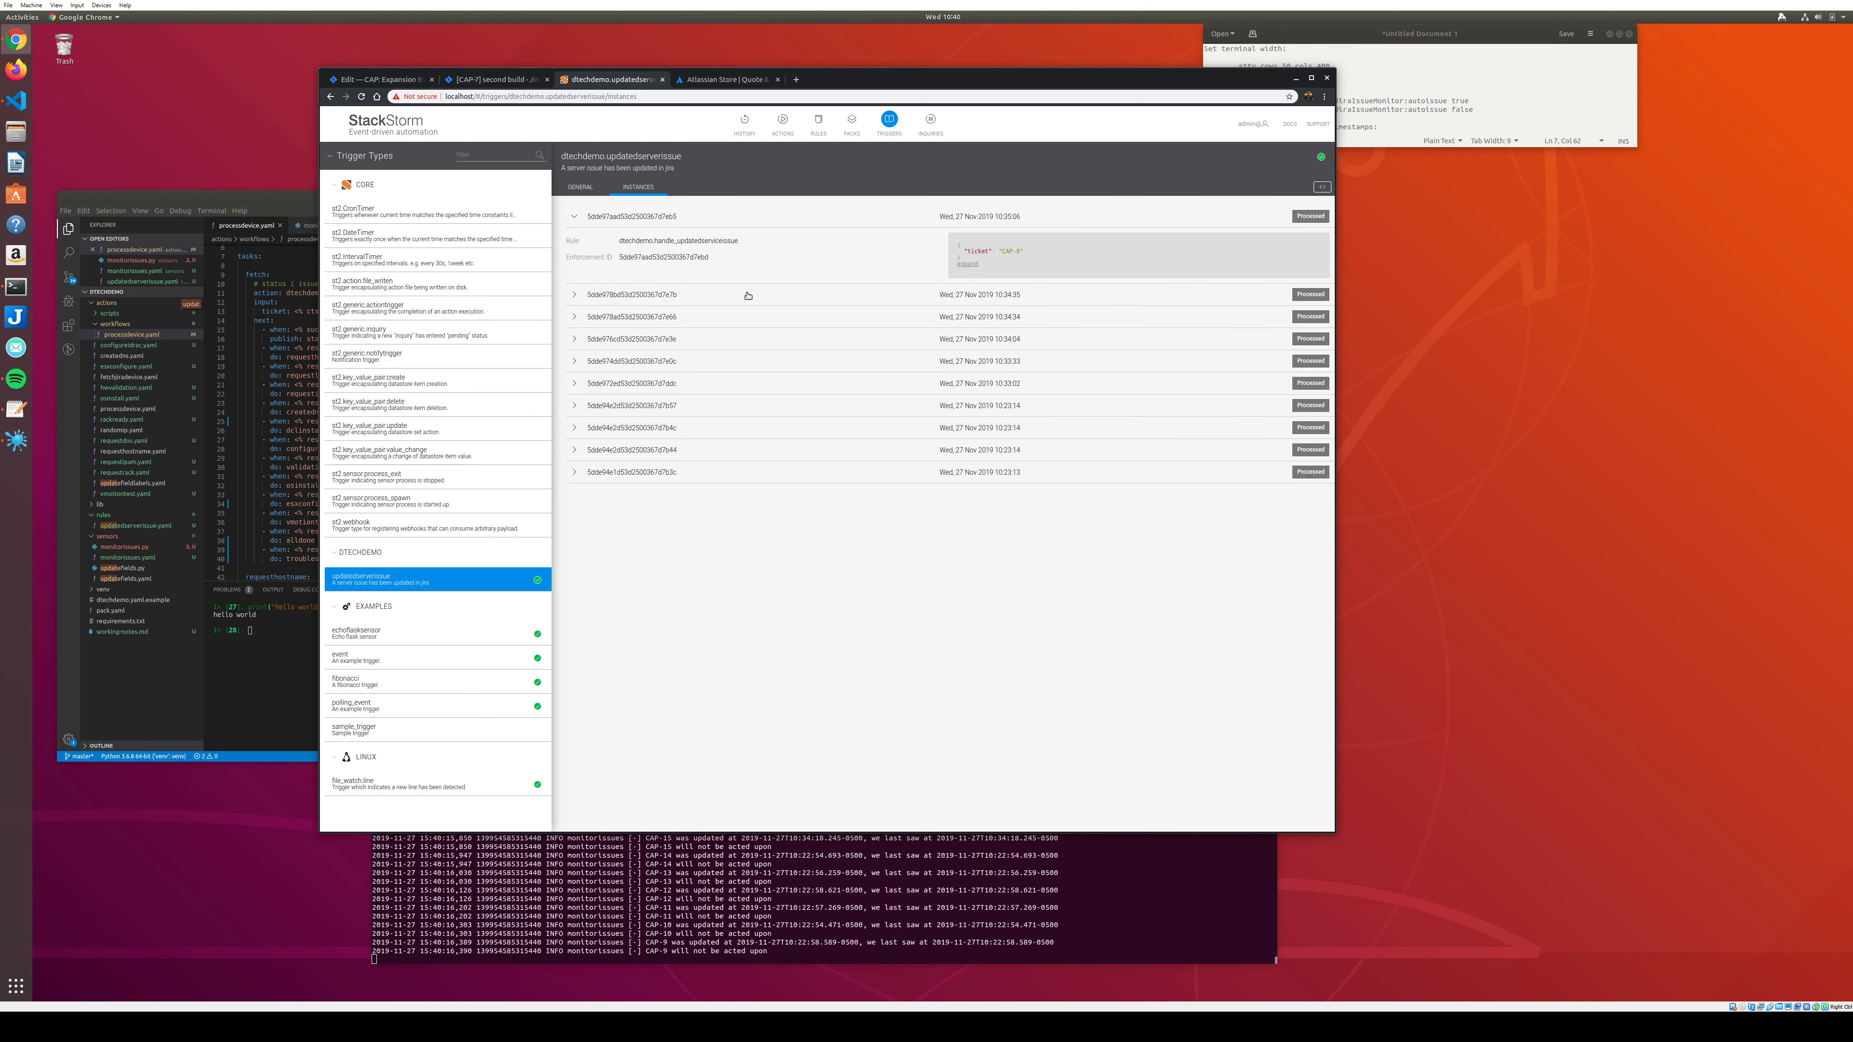
{"action": "left_click", "coordinate": [818, 123]}
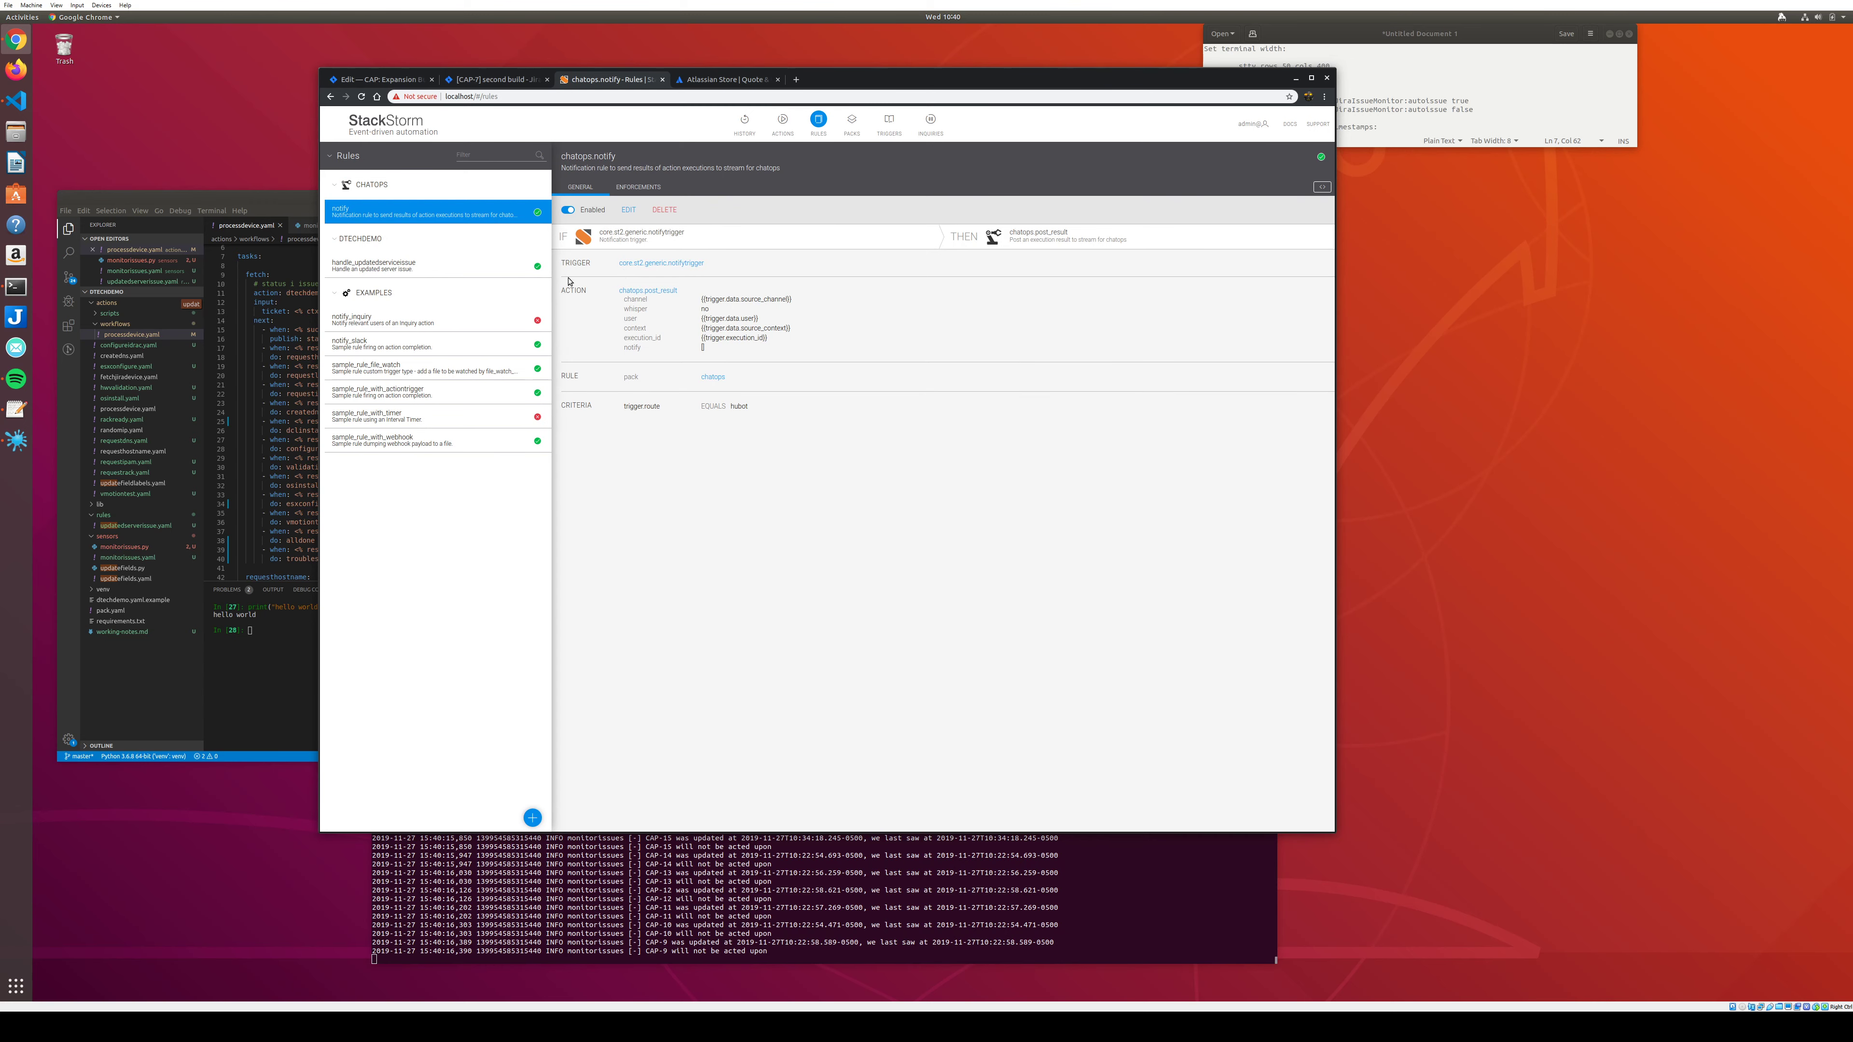
Expand handle_updatedserverissue's latest CAP-8 enforcement, select its execution ID, and go to History.
{"action": "left_click", "coordinate": [437, 266]}
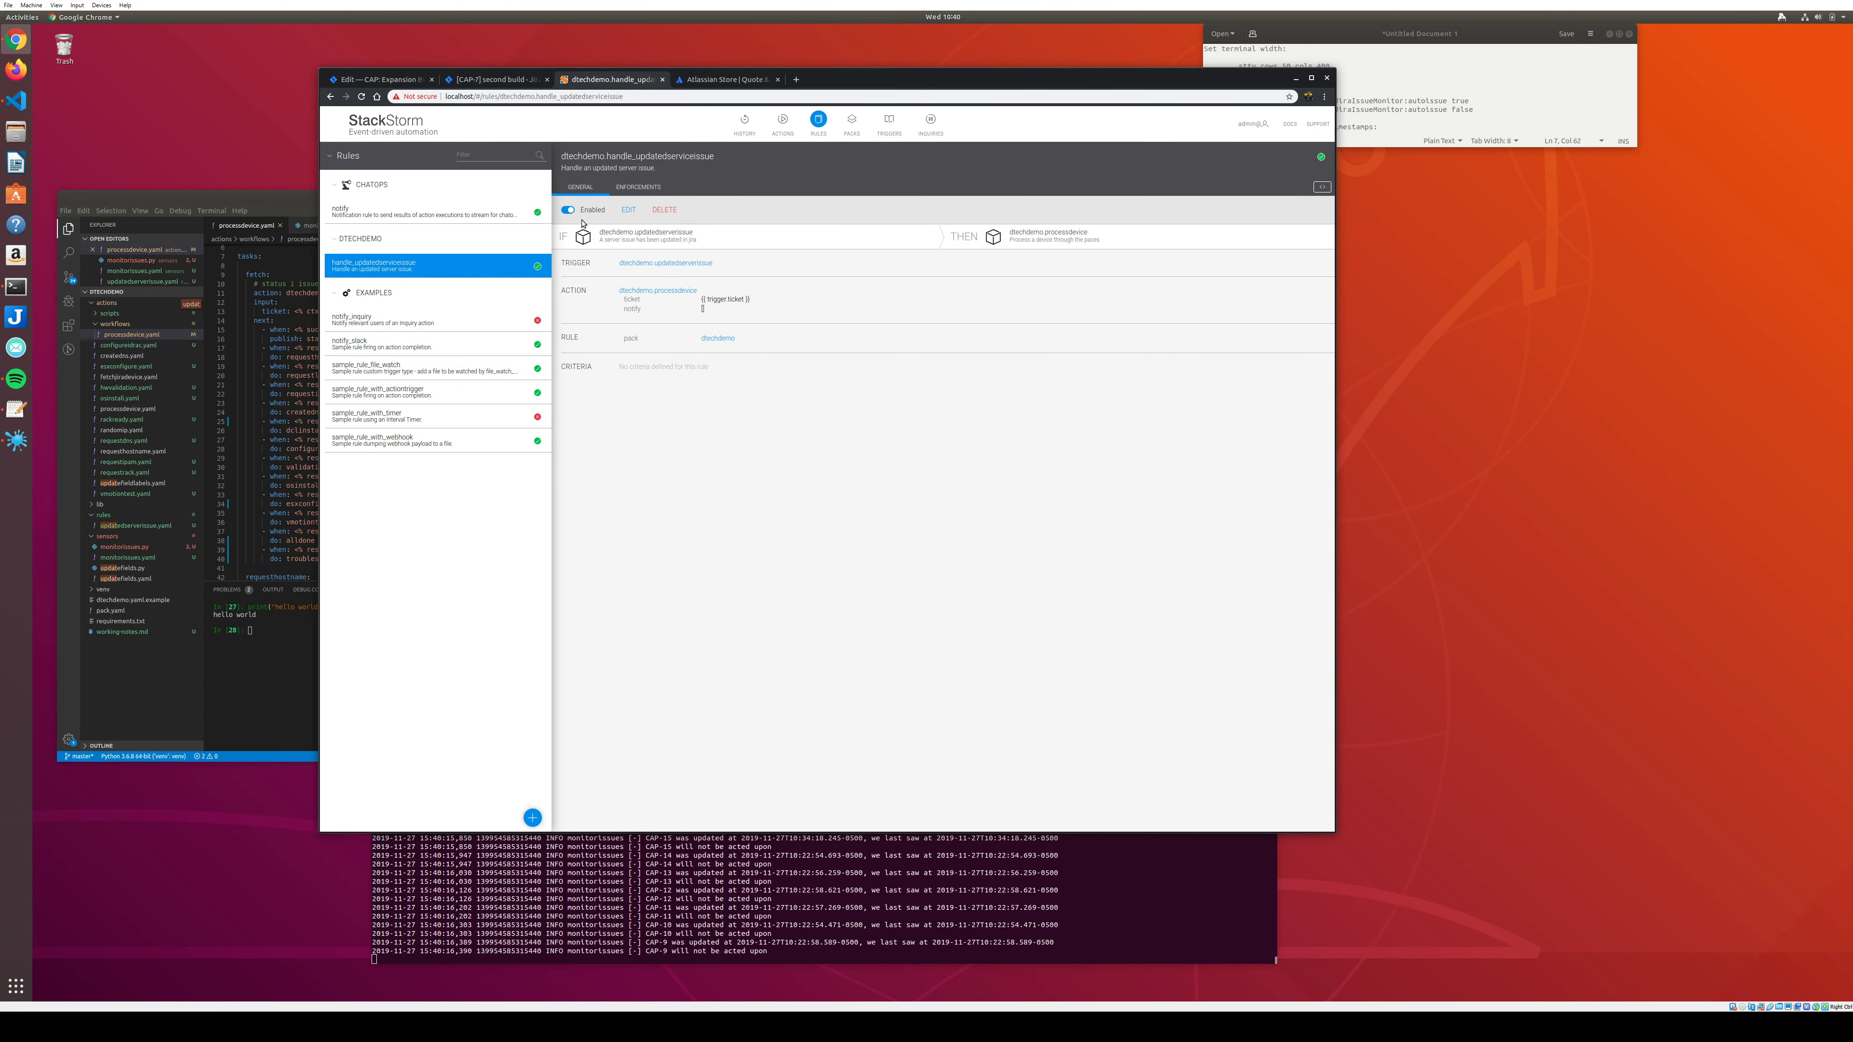
{"action": "left_click", "coordinate": [629, 187]}
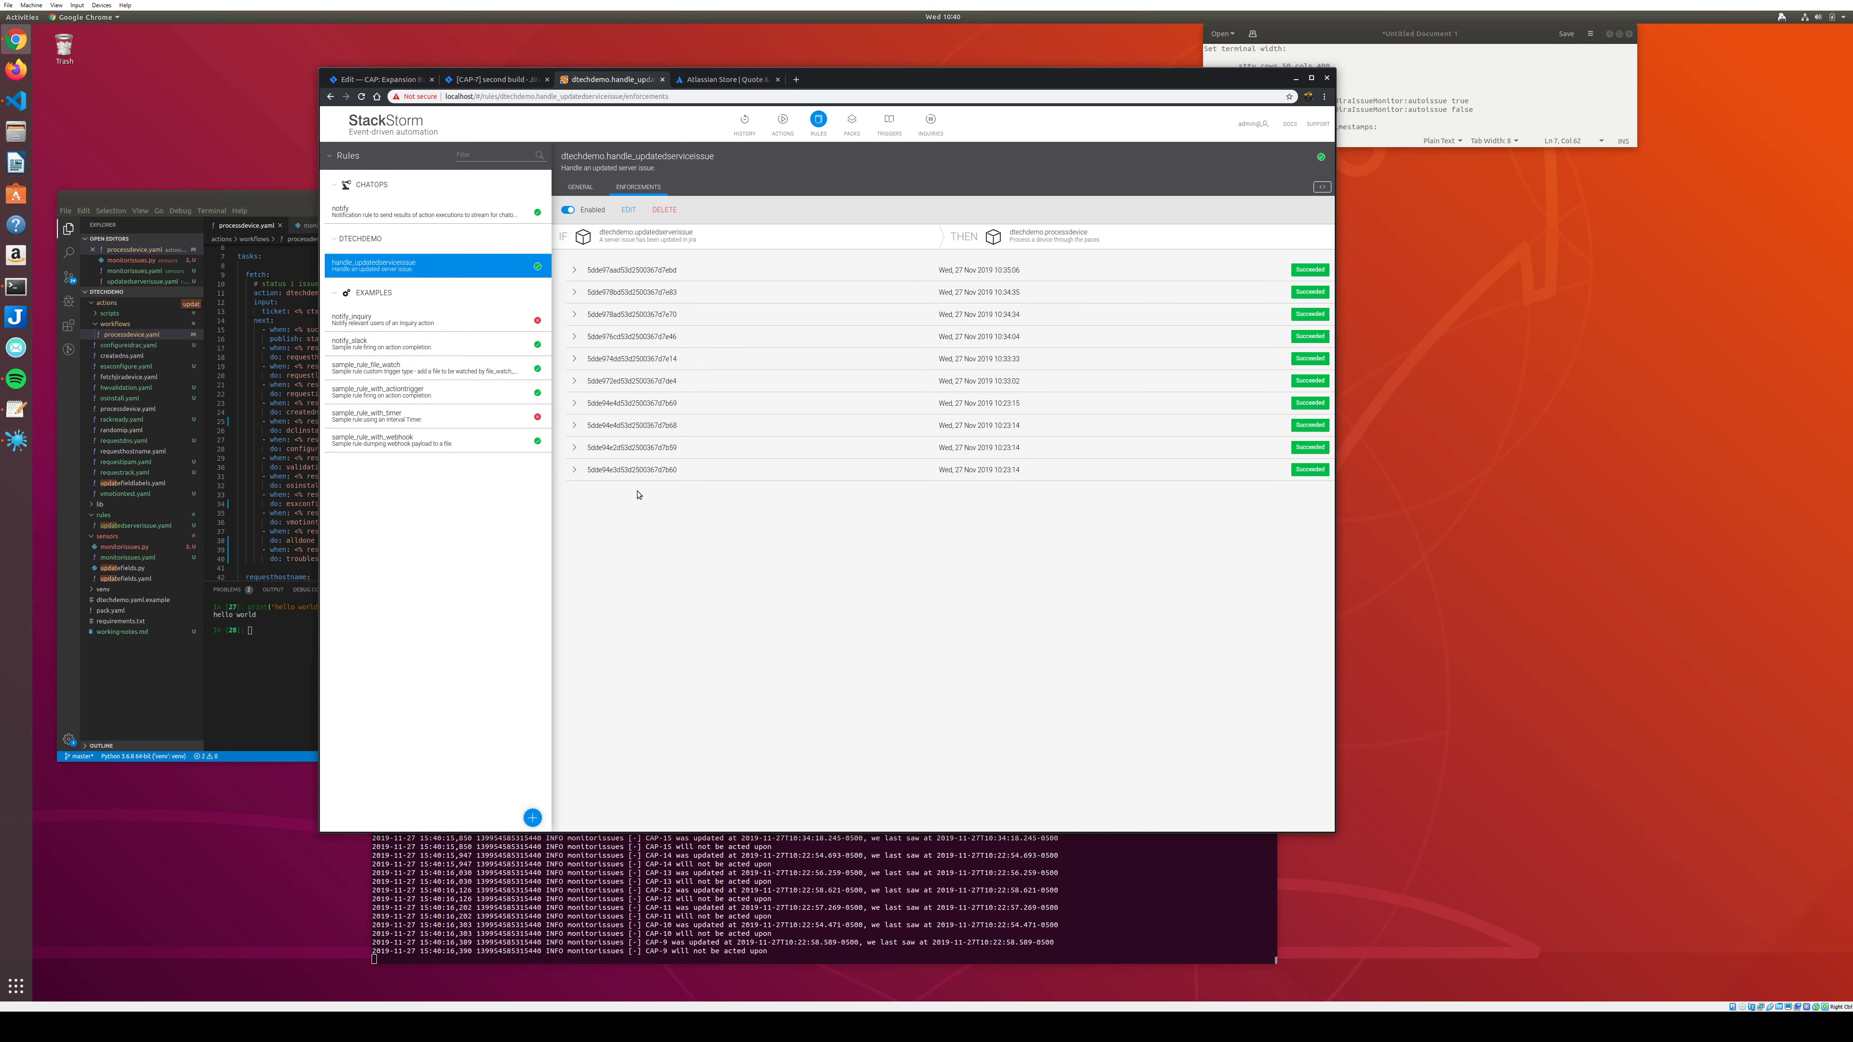
{"action": "left_click", "coordinate": [577, 269]}
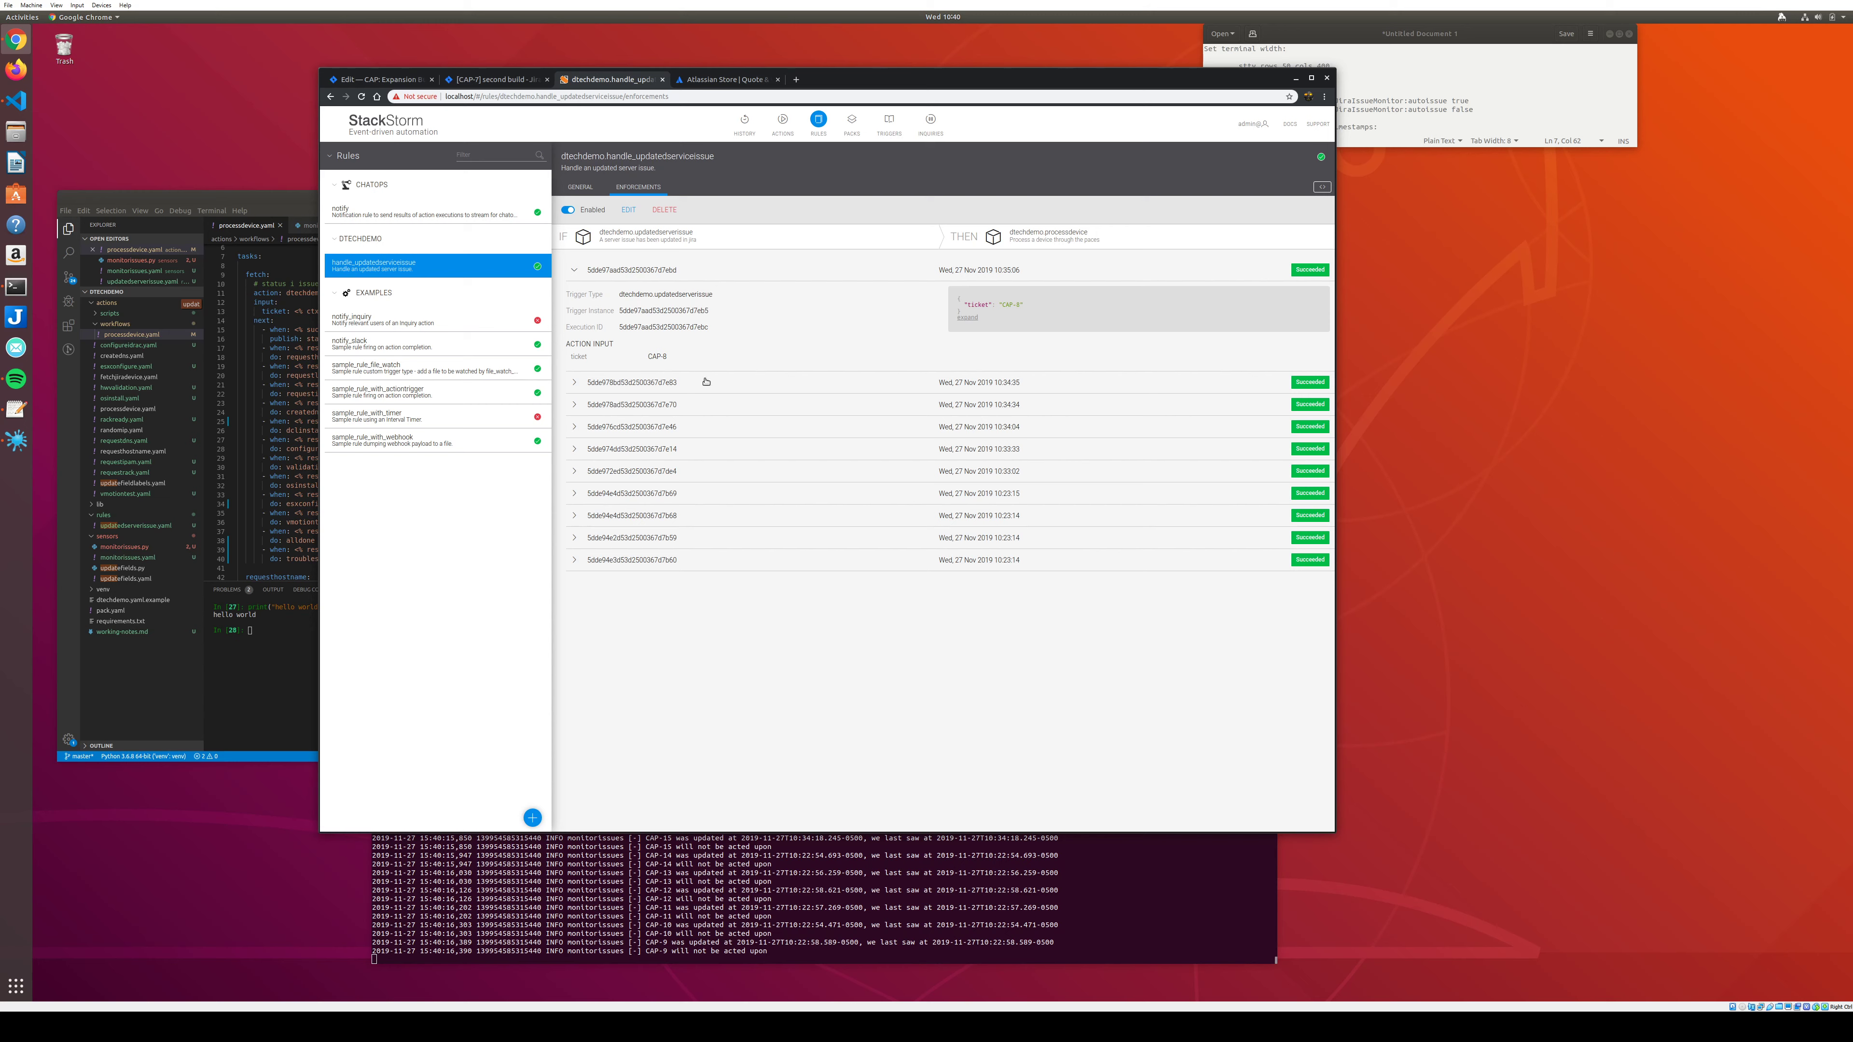
{"action": "double_click", "coordinate": [655, 327]}
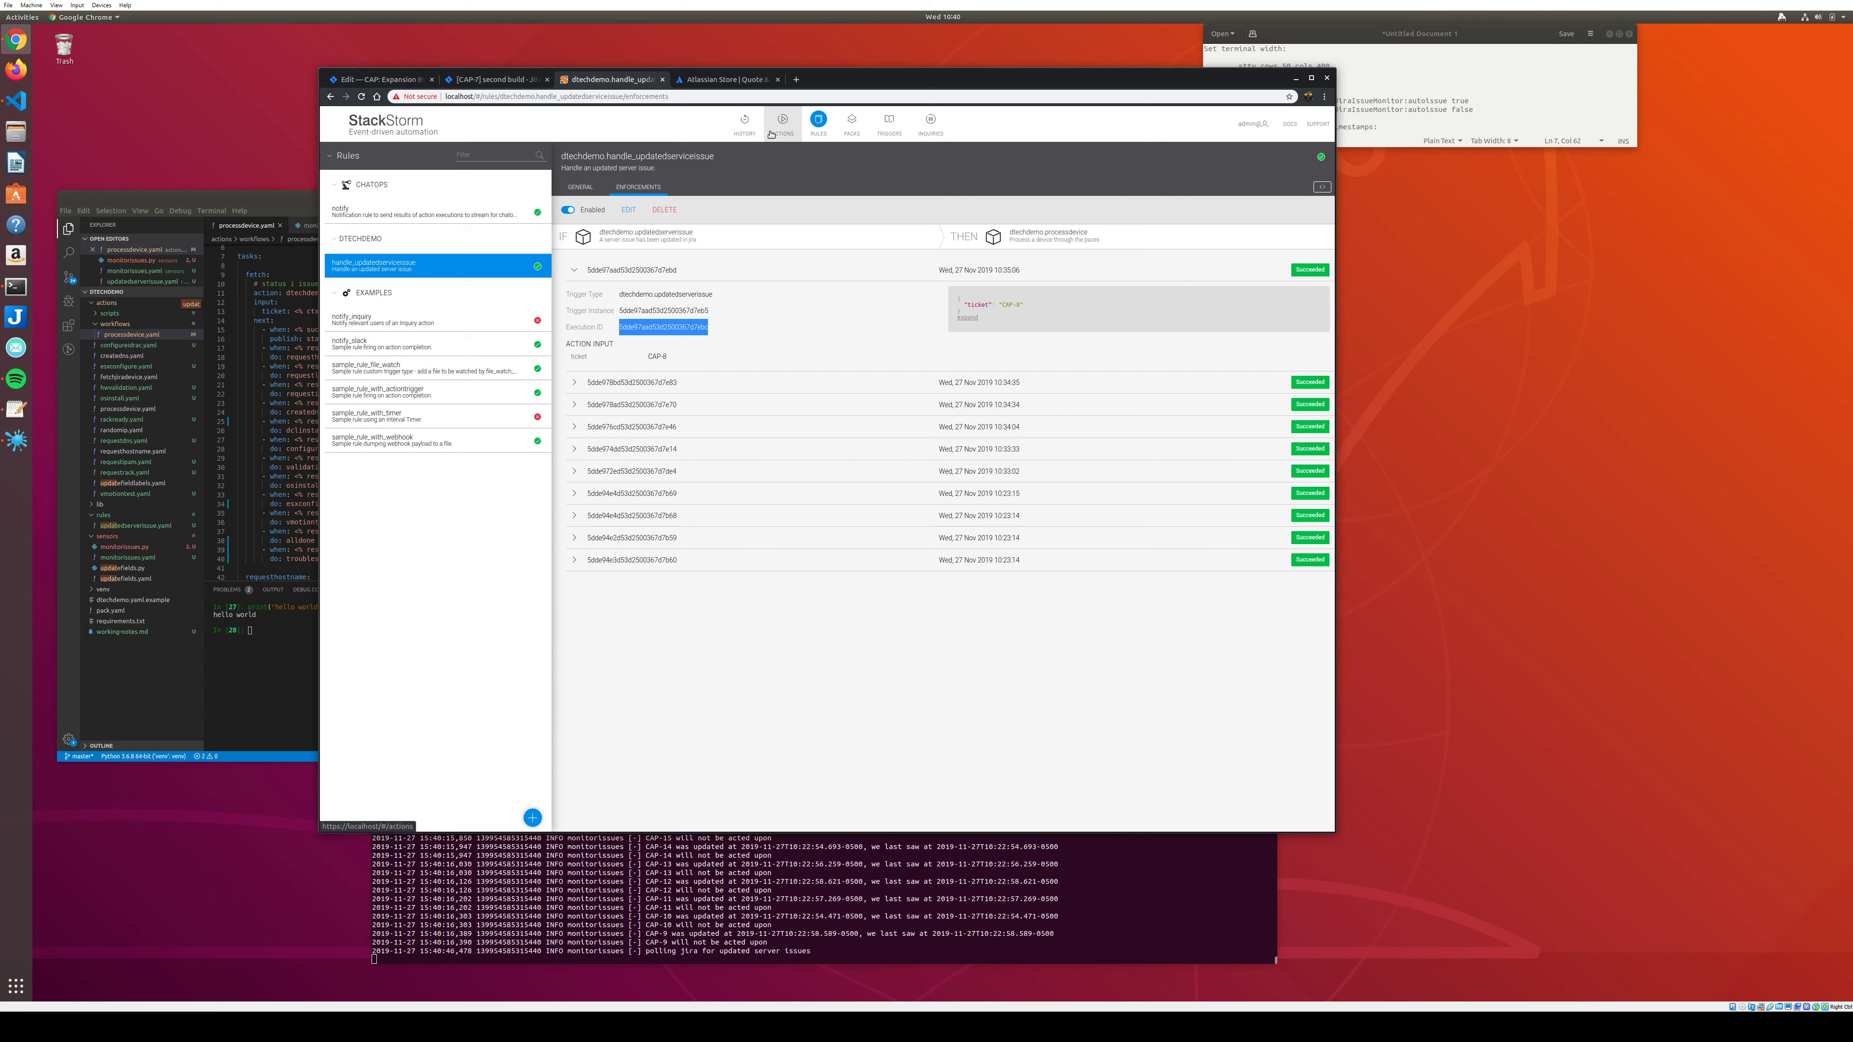
{"action": "left_click", "coordinate": [752, 131]}
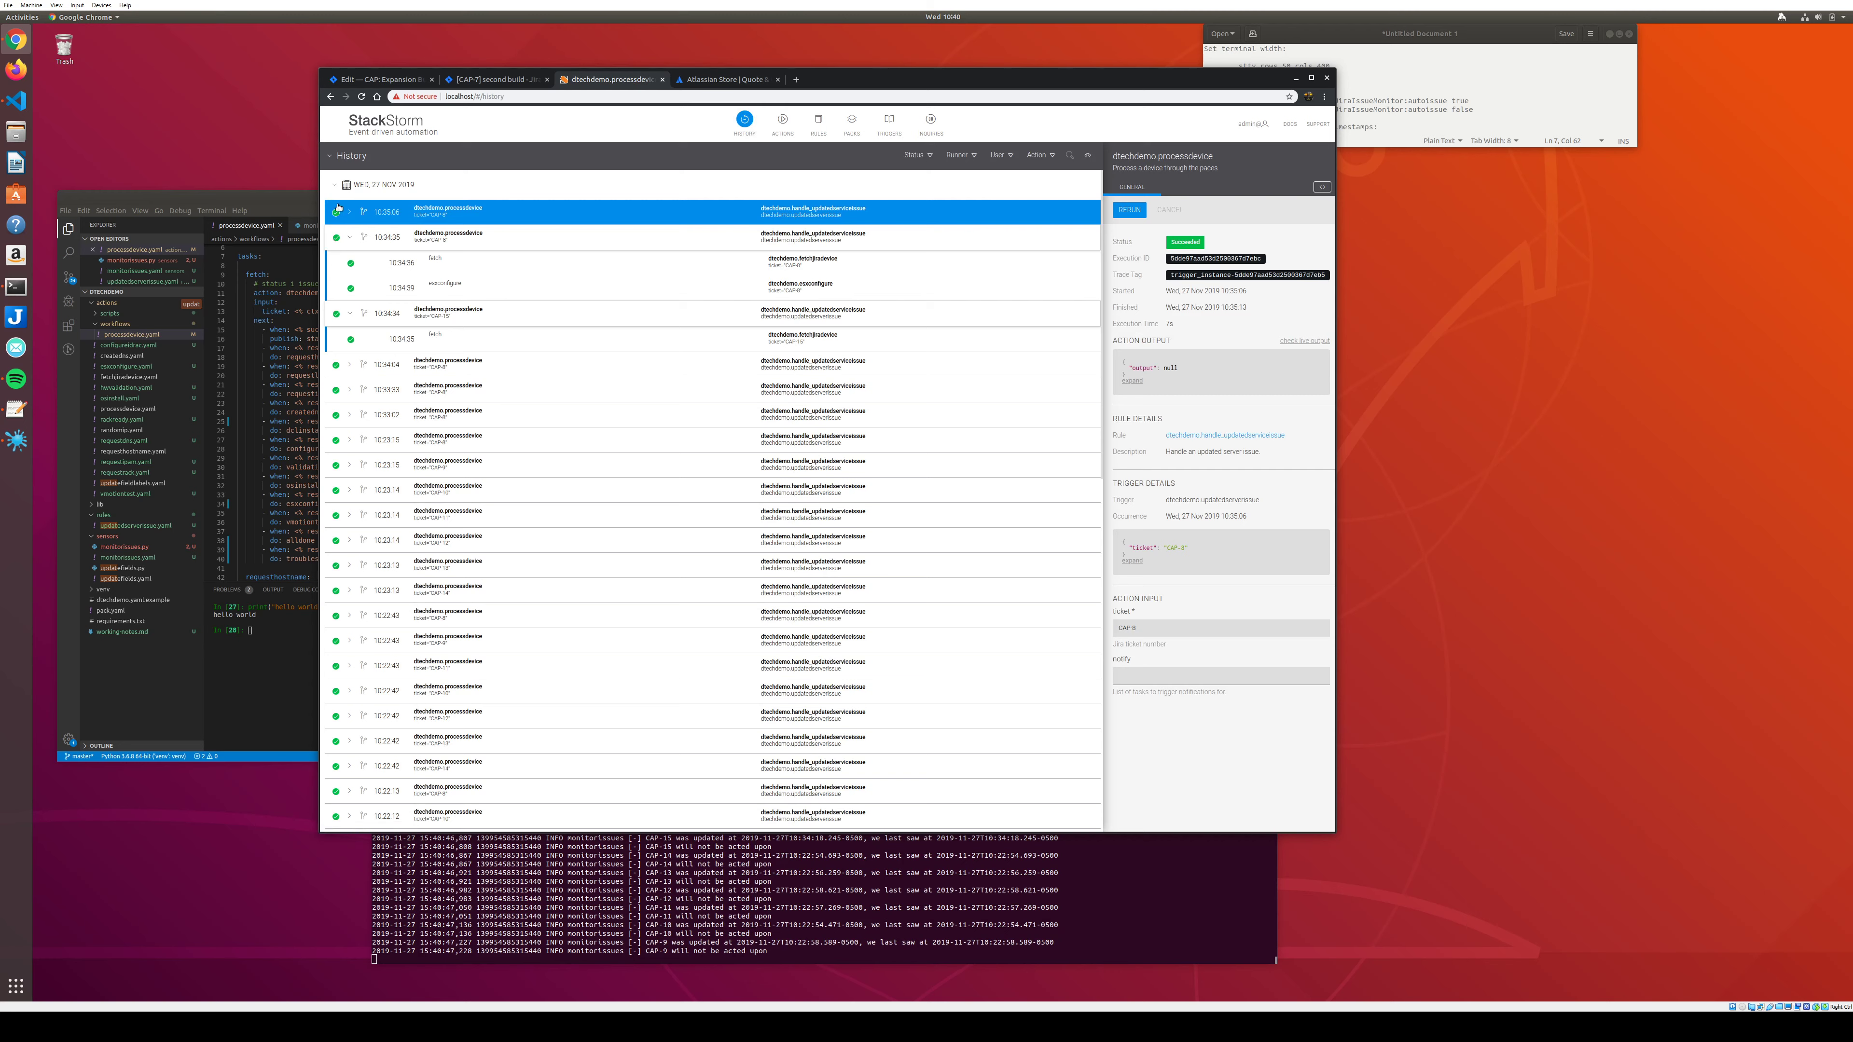
Expand the 10:35:06 dtechdemo.processdevice run to list its fetch and vmotiontest tasks.
{"action": "left_click", "coordinate": [354, 213]}
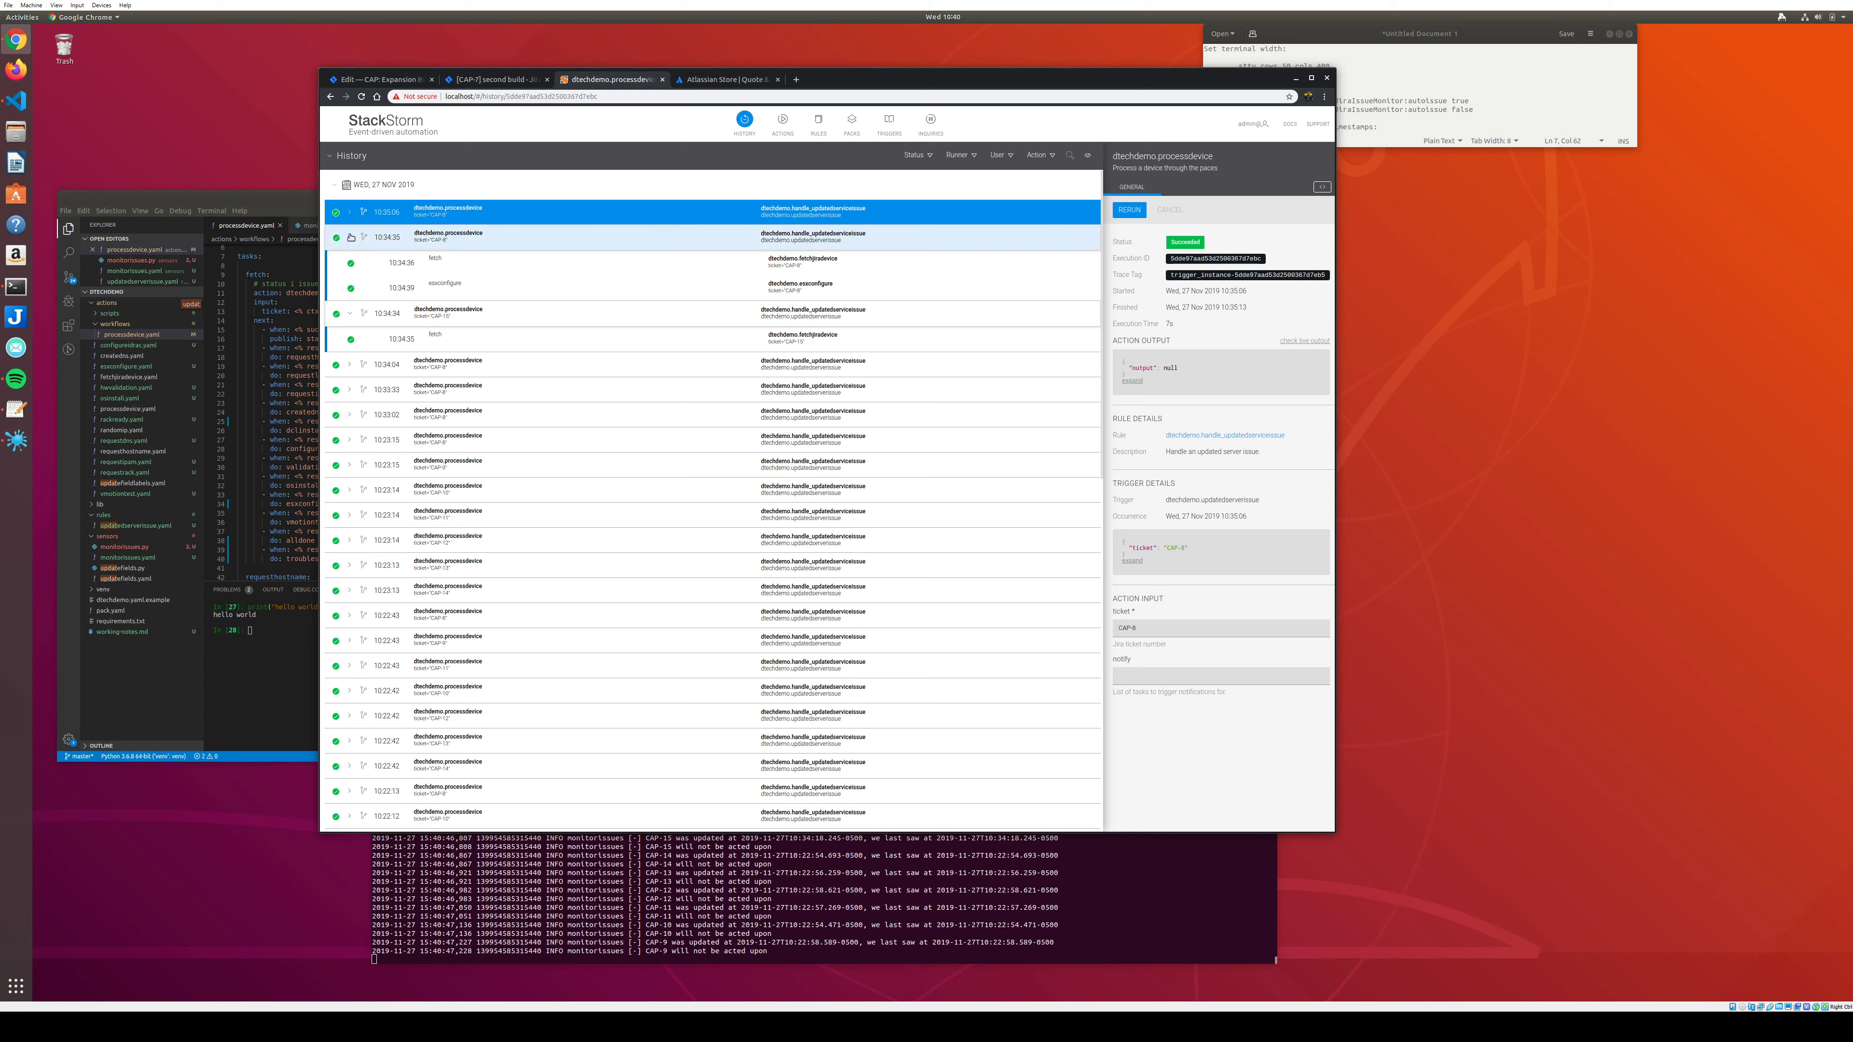
{"action": "left_click", "coordinate": [350, 212]}
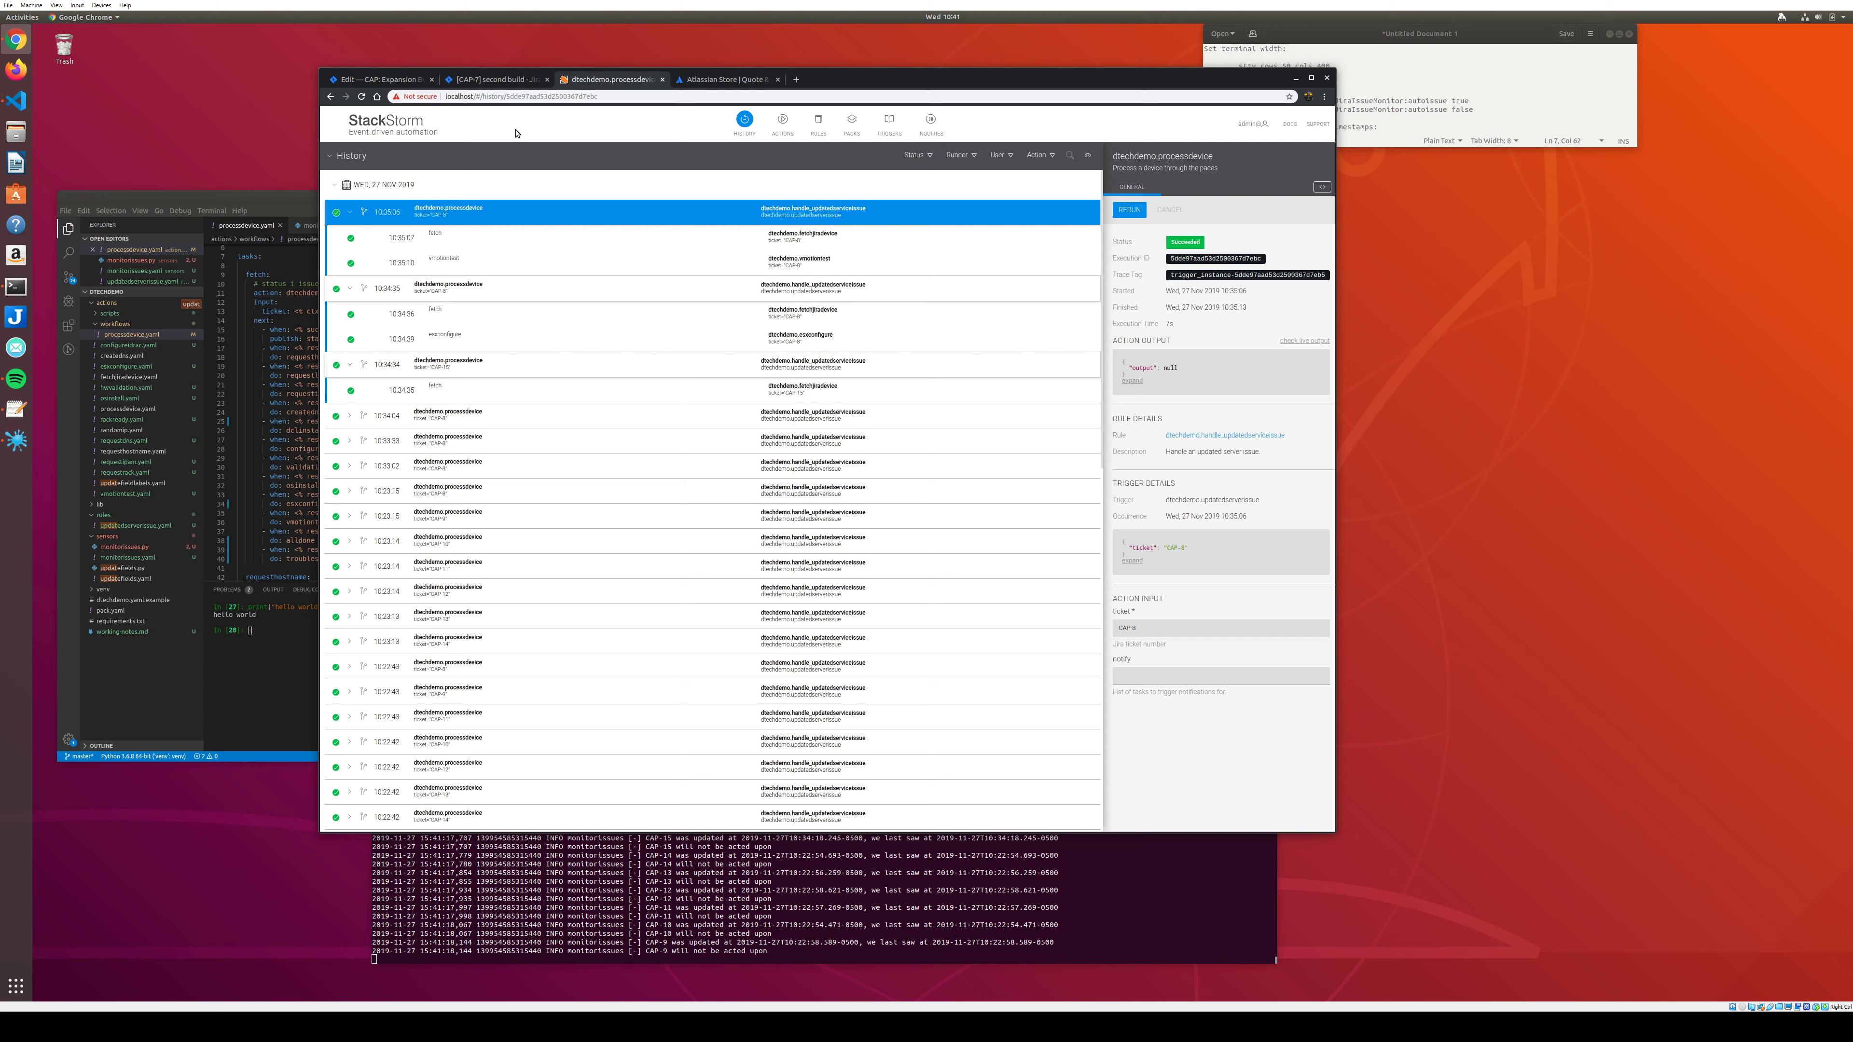
Check the latest CAP lines in the monitor log, then return to the CAP-7 second build page.
{"action": "left_click", "coordinate": [725, 890]}
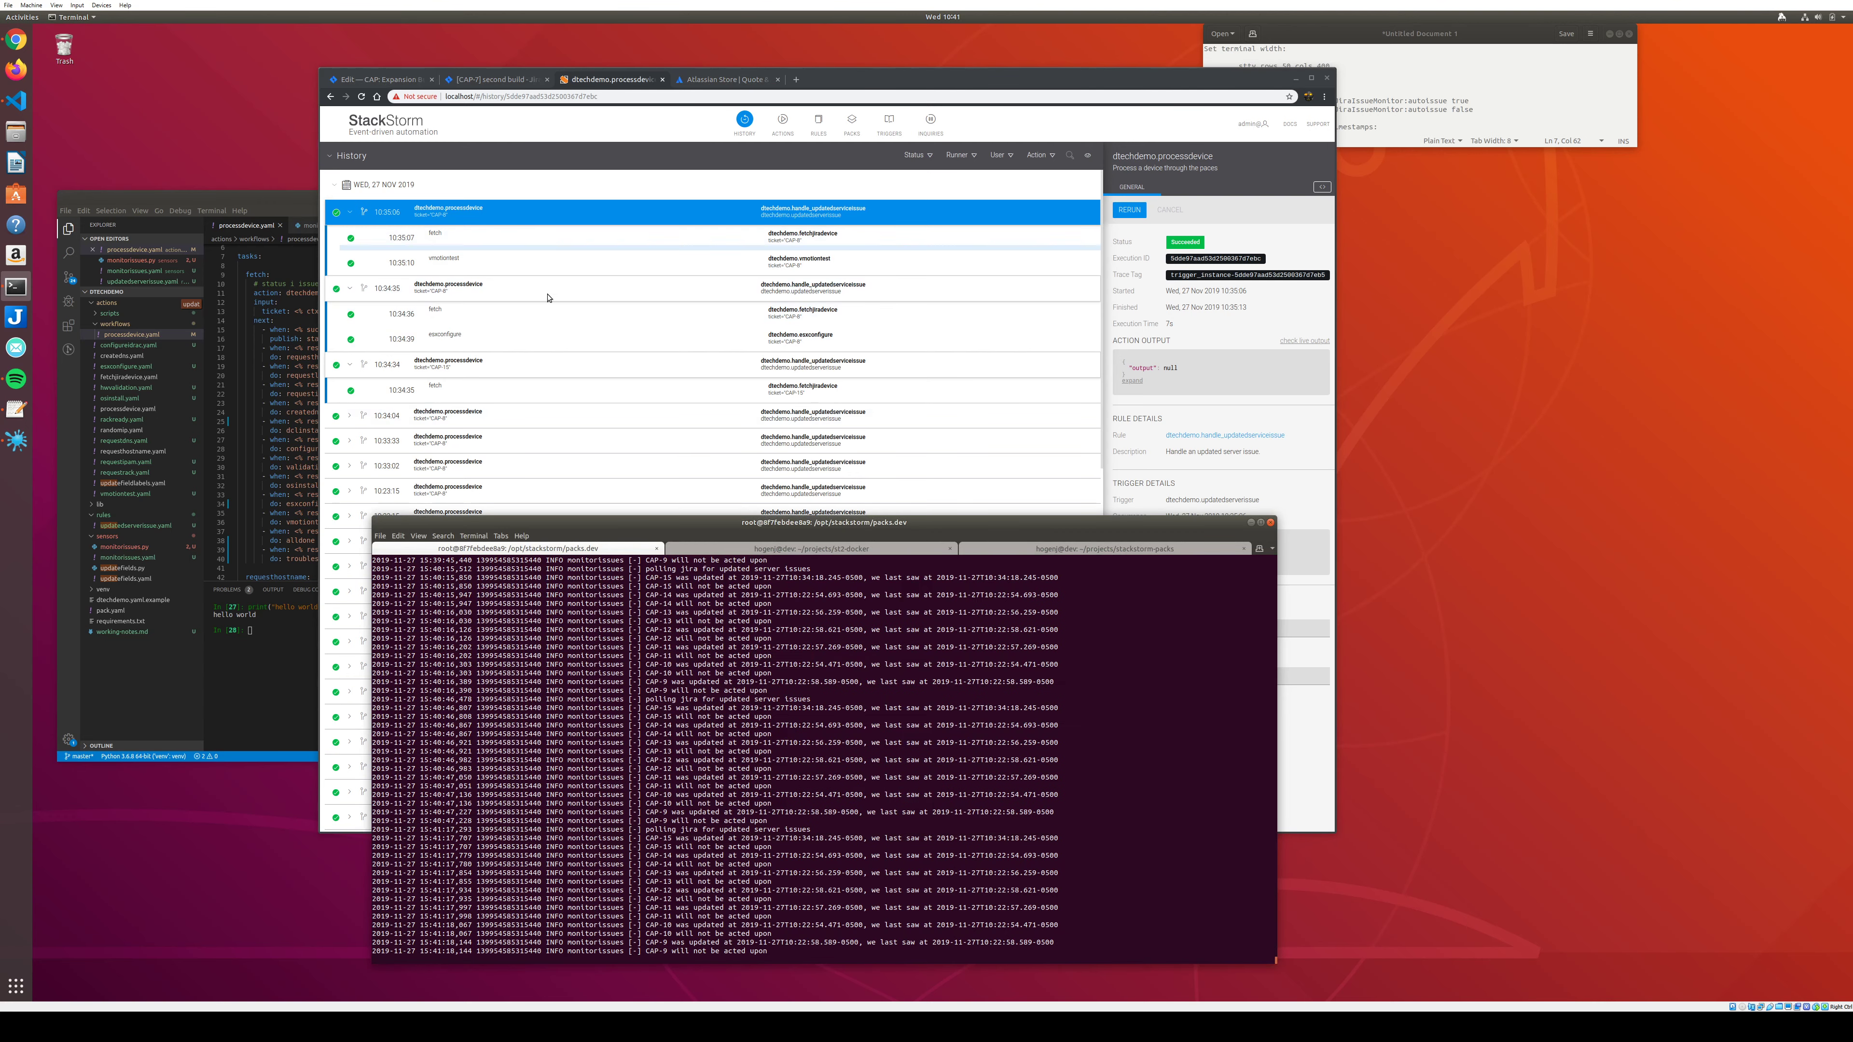
{"action": "left_click_drag", "start_coordinate": [636, 937], "coordinate": [819, 951]}
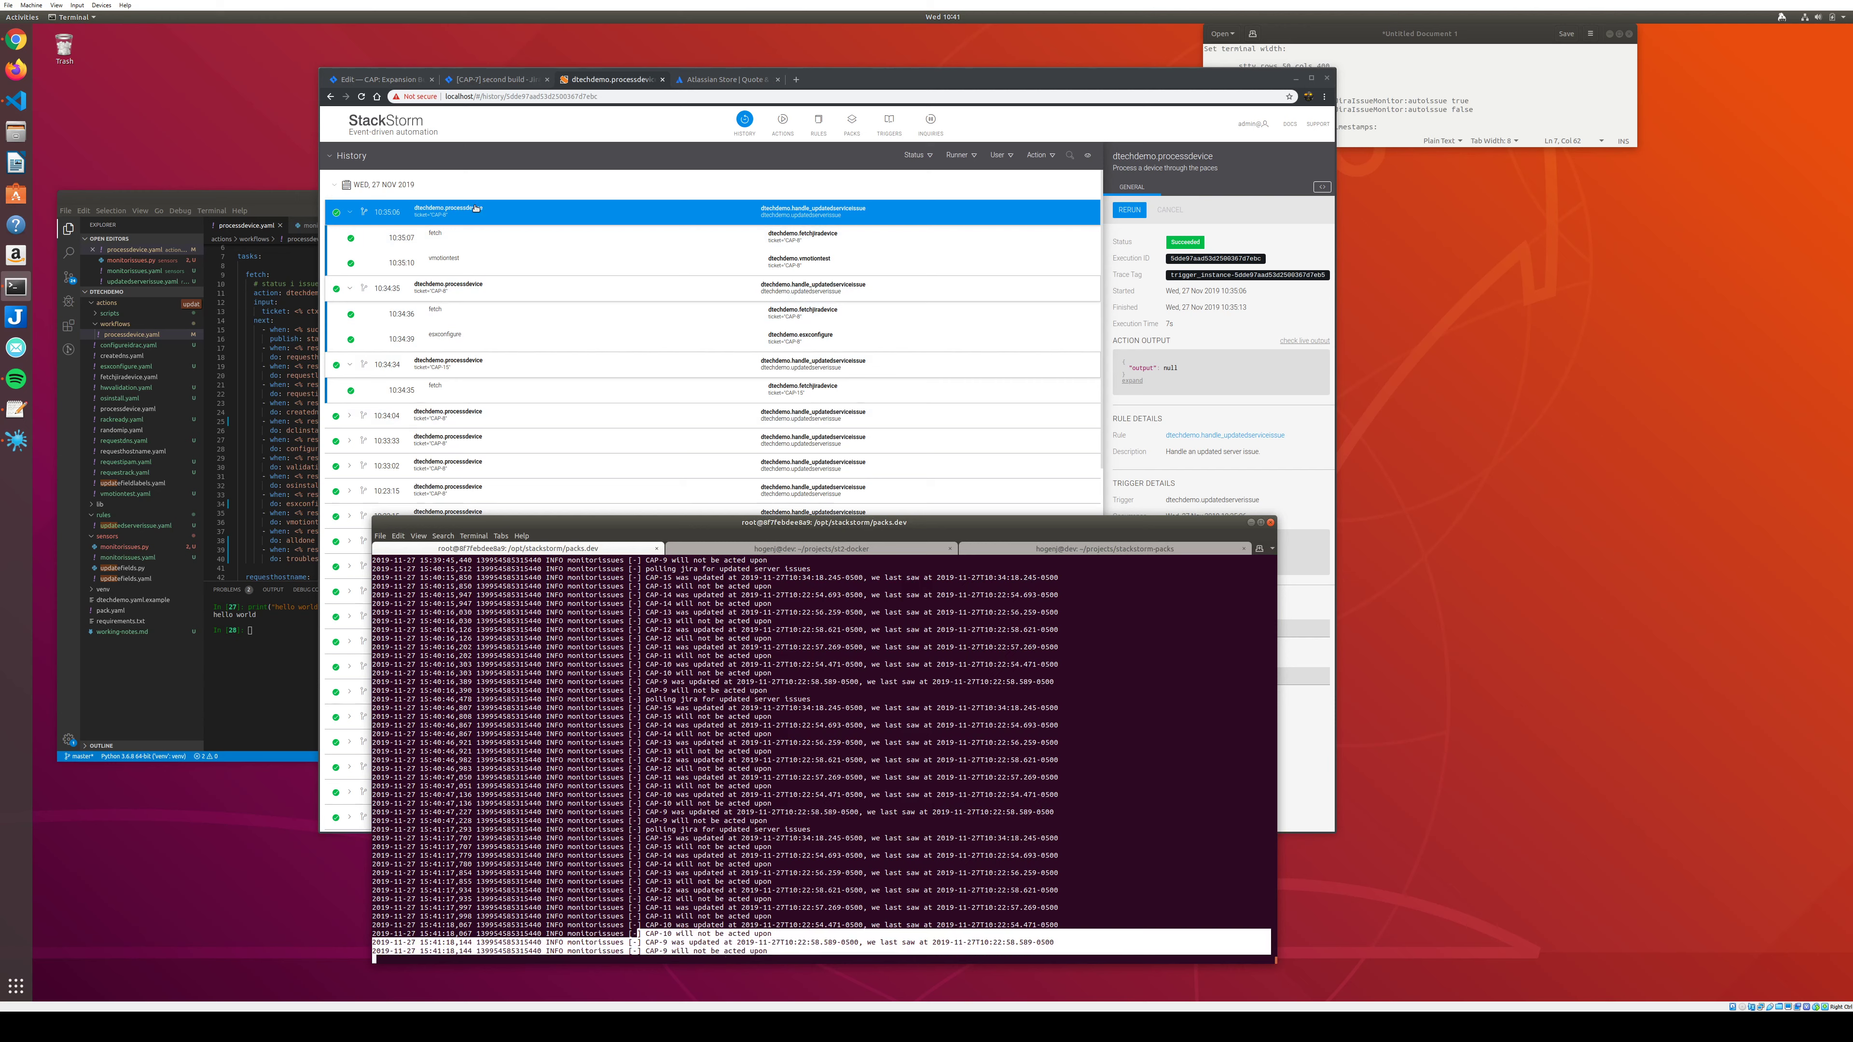
{"action": "left_click", "coordinate": [476, 81]}
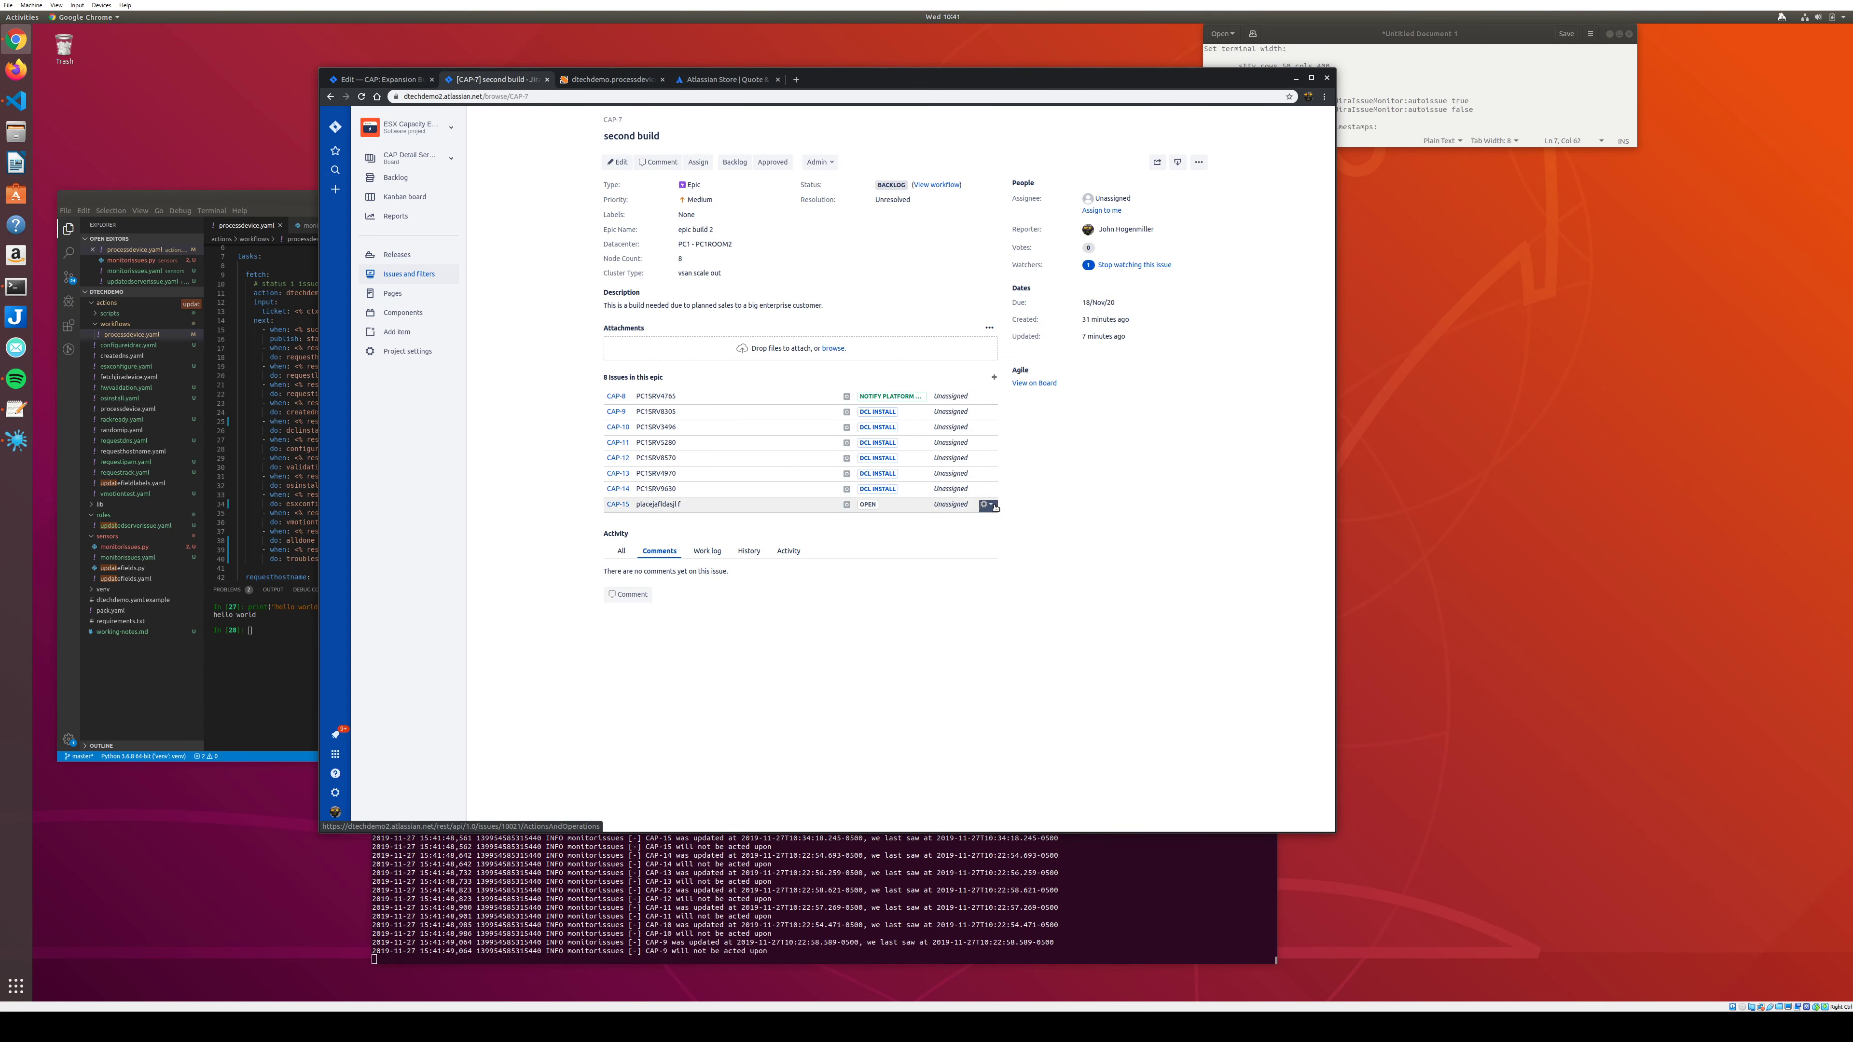
Request a hostname for CAP-15 and mark CAP-9 to CAP-12 'Racked, ready for idrac'.
{"action": "left_click", "coordinate": [994, 505]}
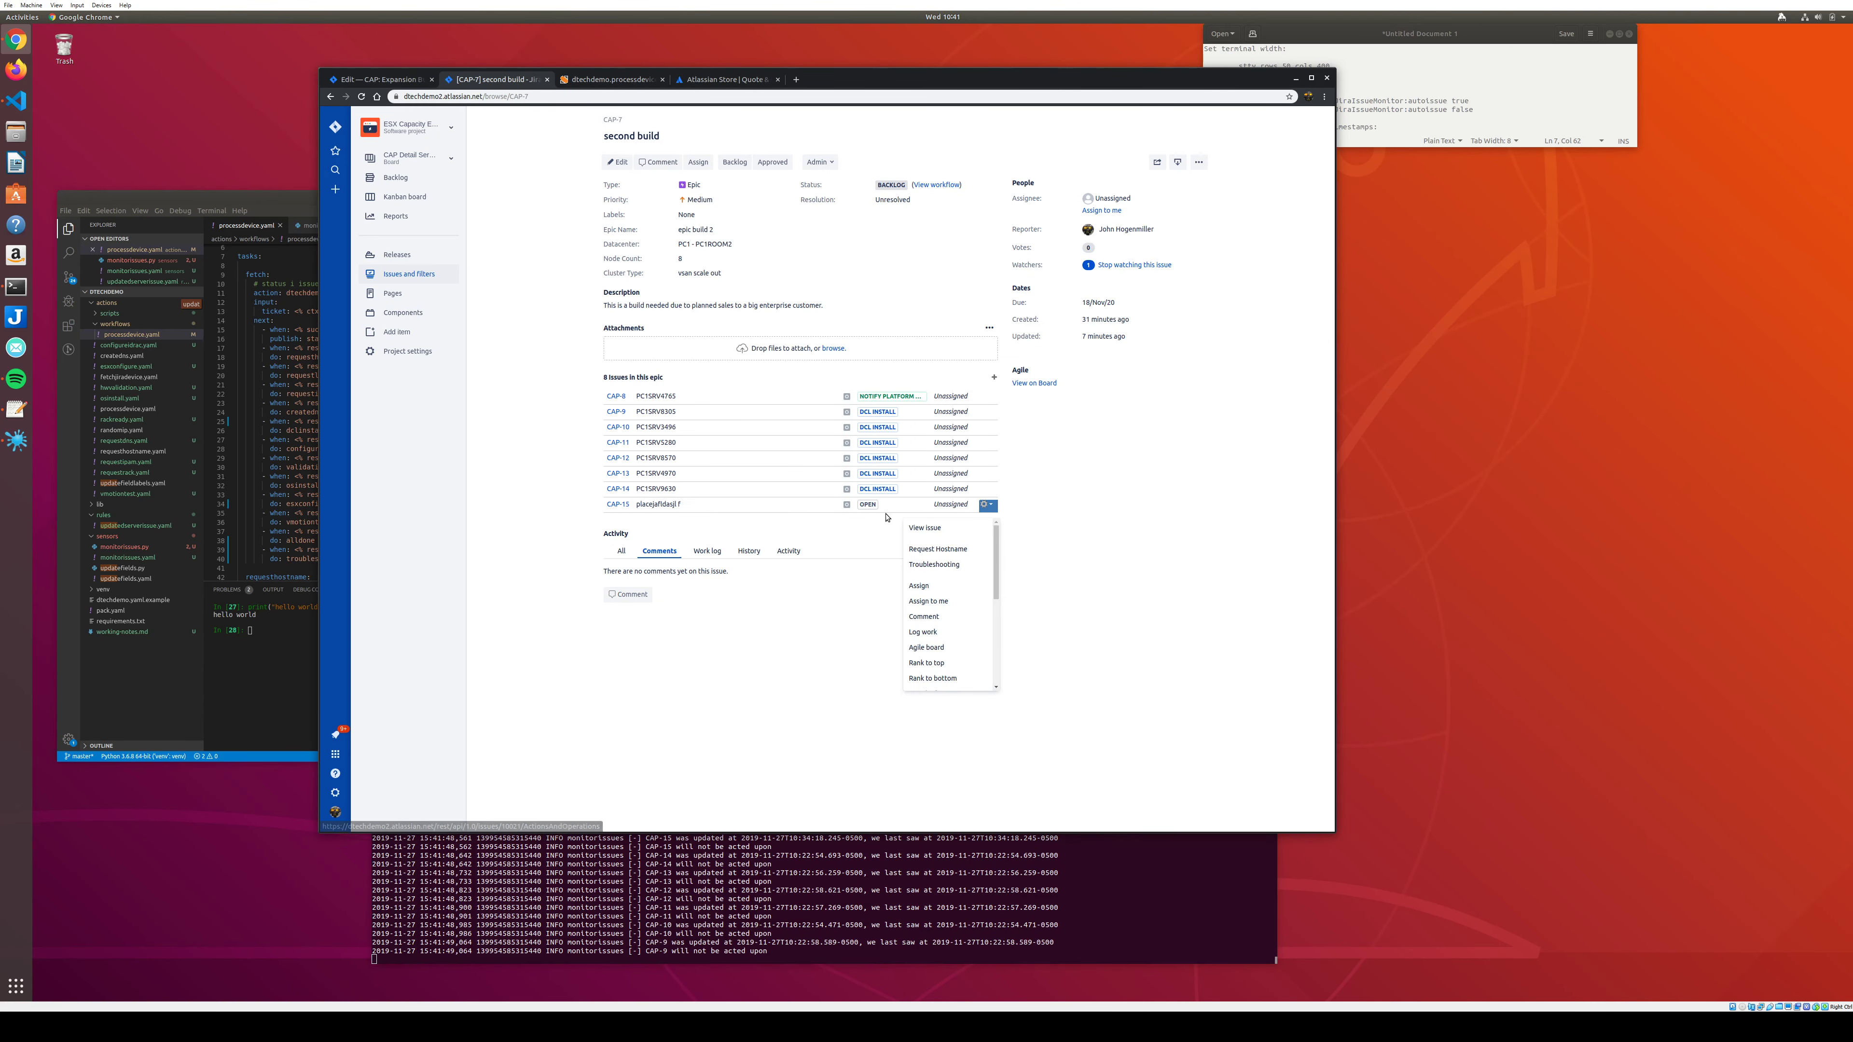
{"action": "left_click", "coordinate": [923, 551]}
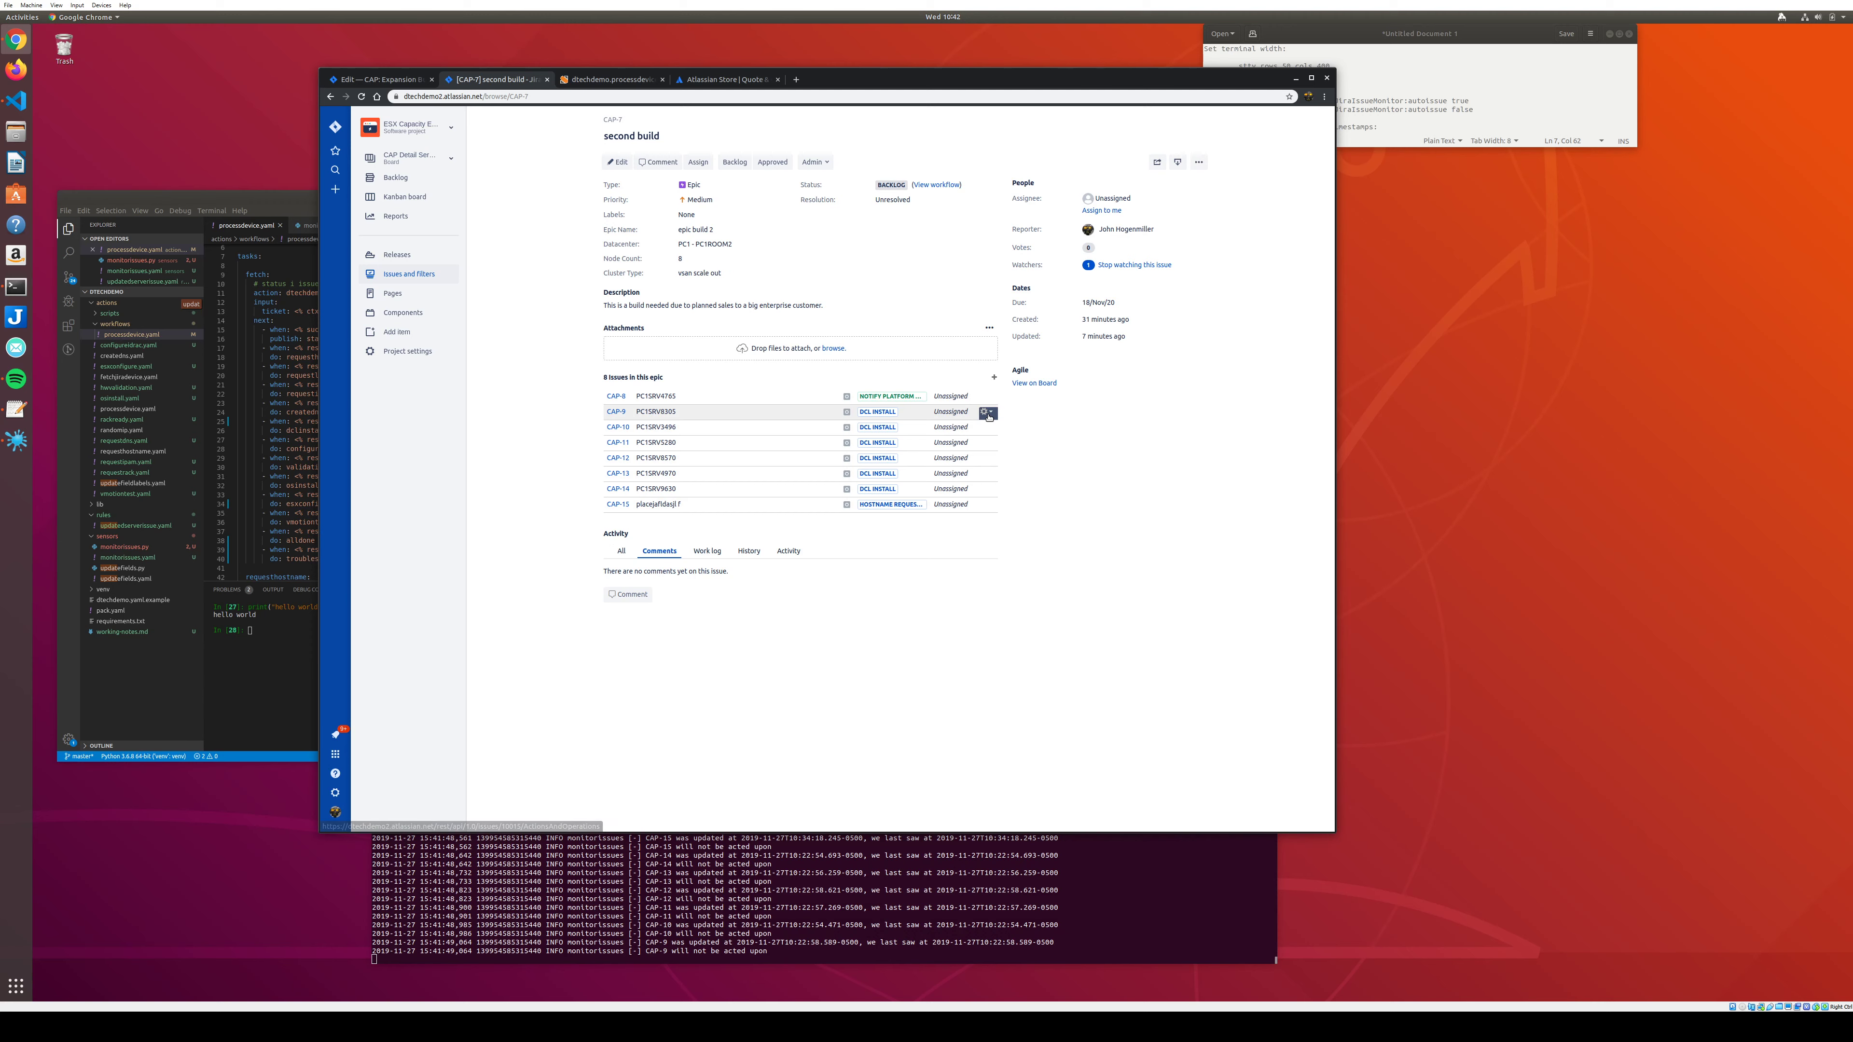
{"action": "left_click", "coordinate": [988, 413]}
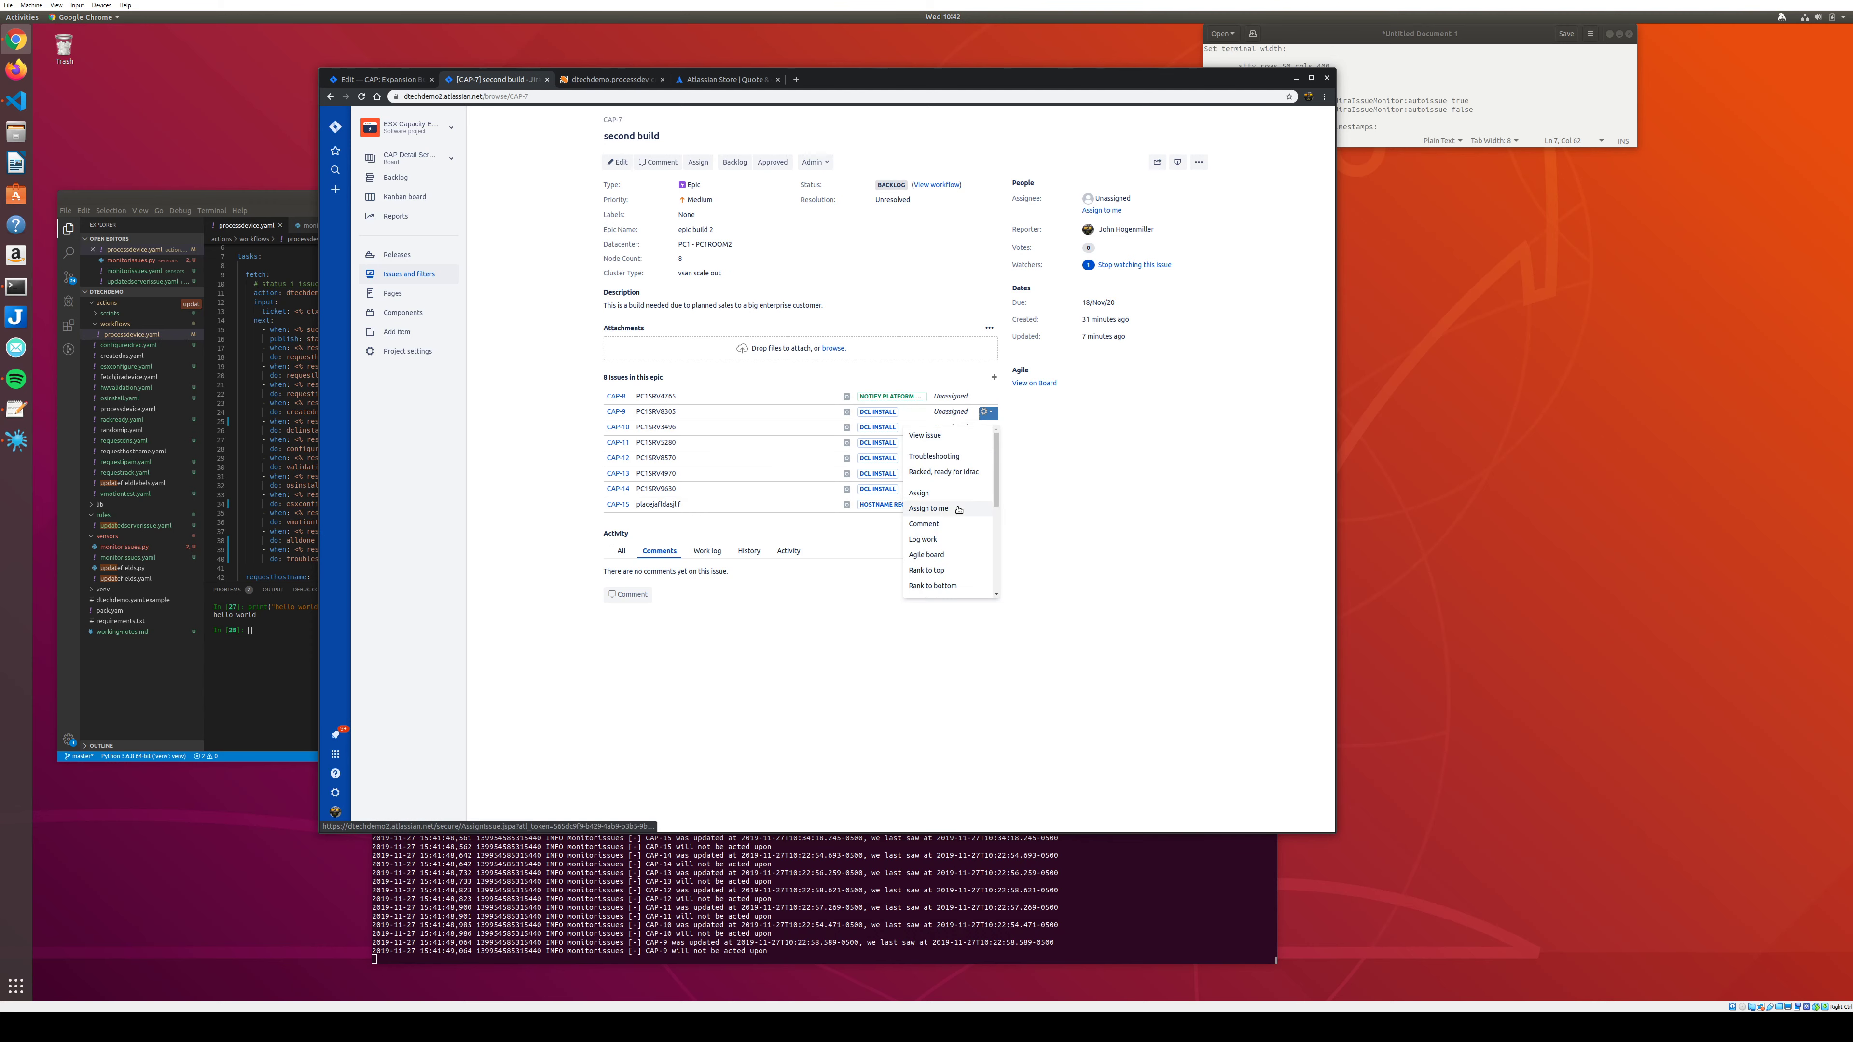
{"action": "left_click", "coordinate": [943, 471]}
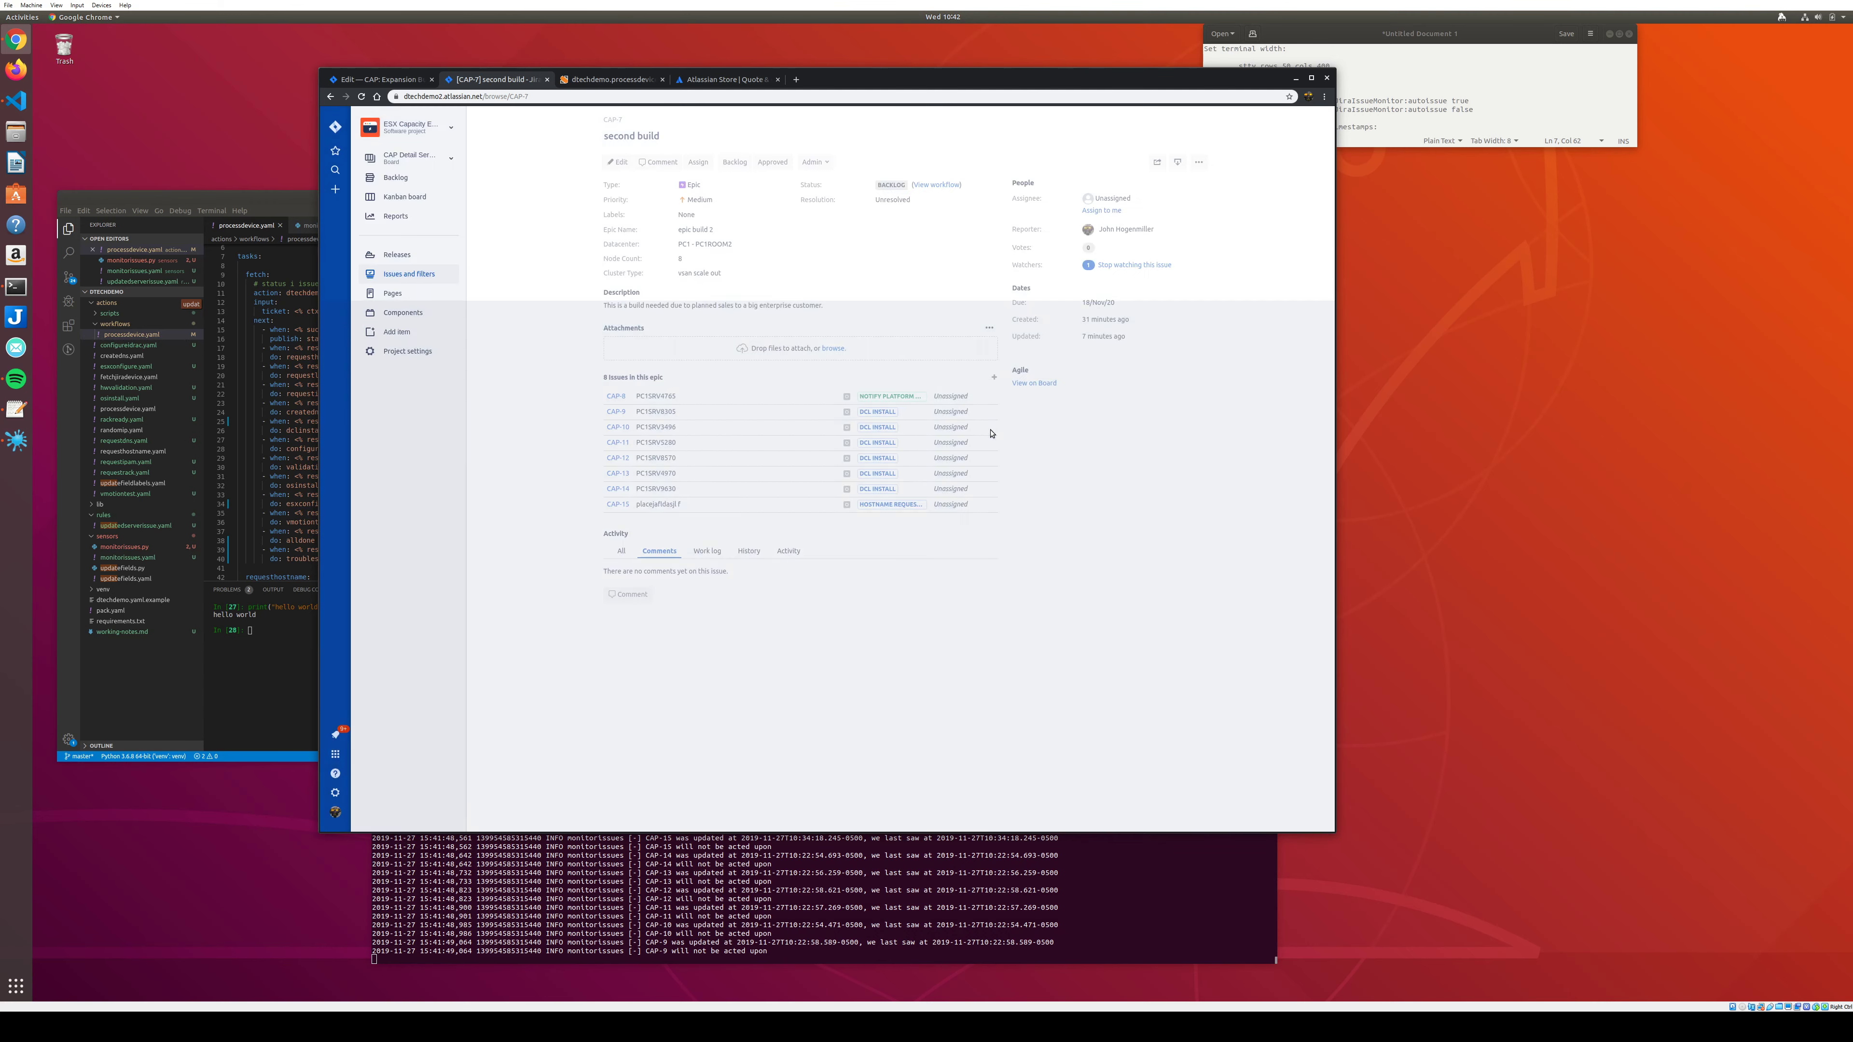
{"action": "left_click", "coordinate": [989, 429]}
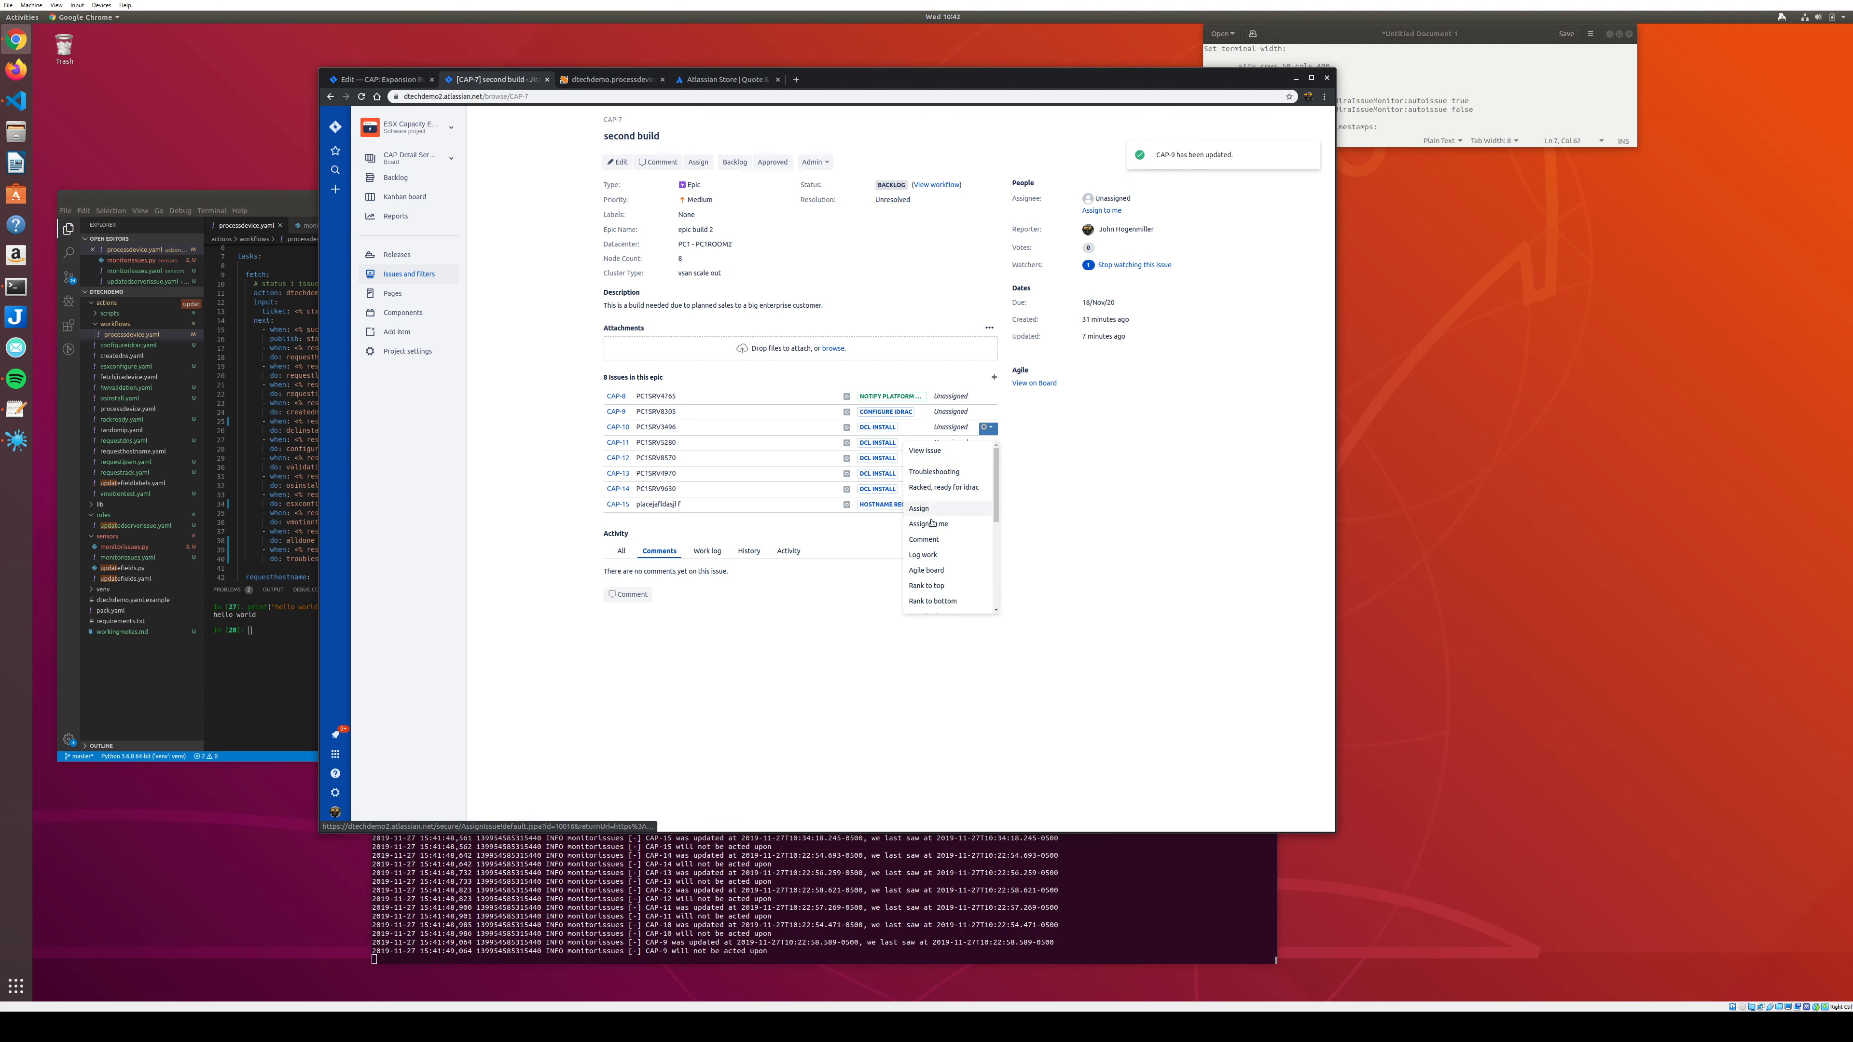
{"action": "left_click", "coordinate": [932, 489]}
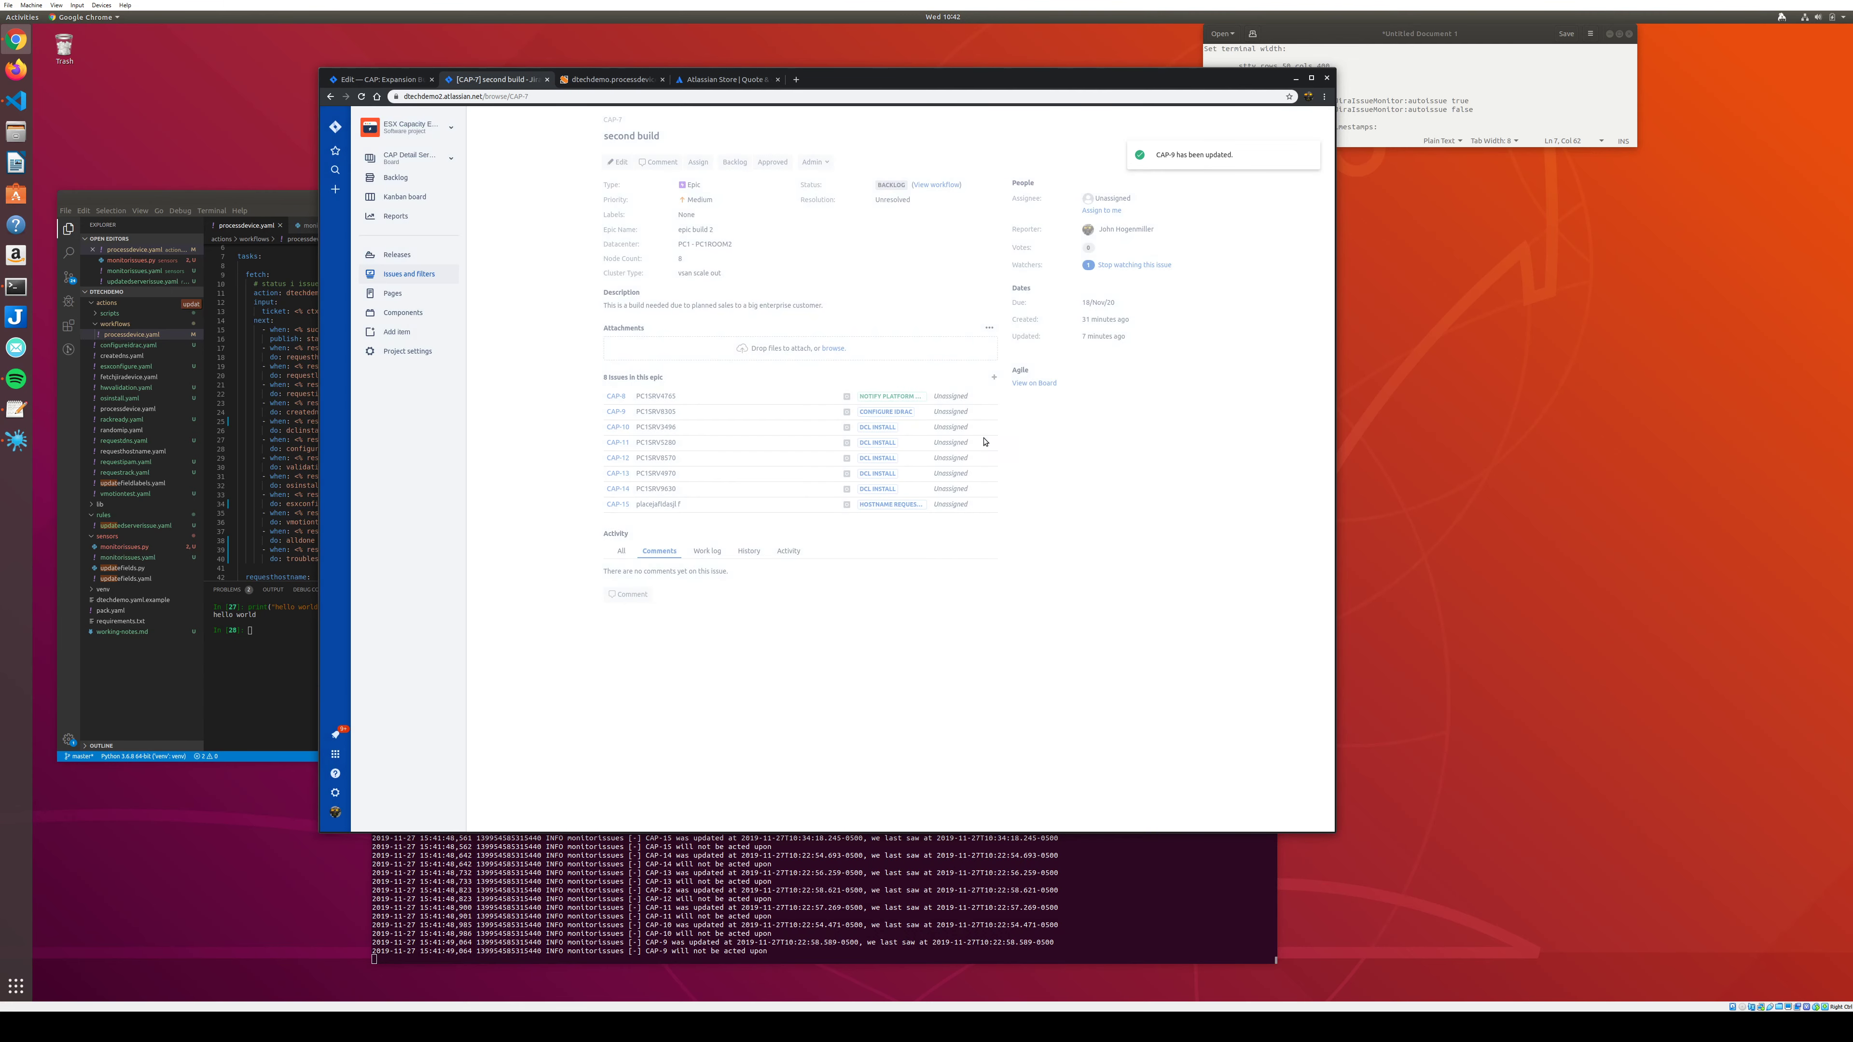
{"action": "left_click", "coordinate": [989, 443]}
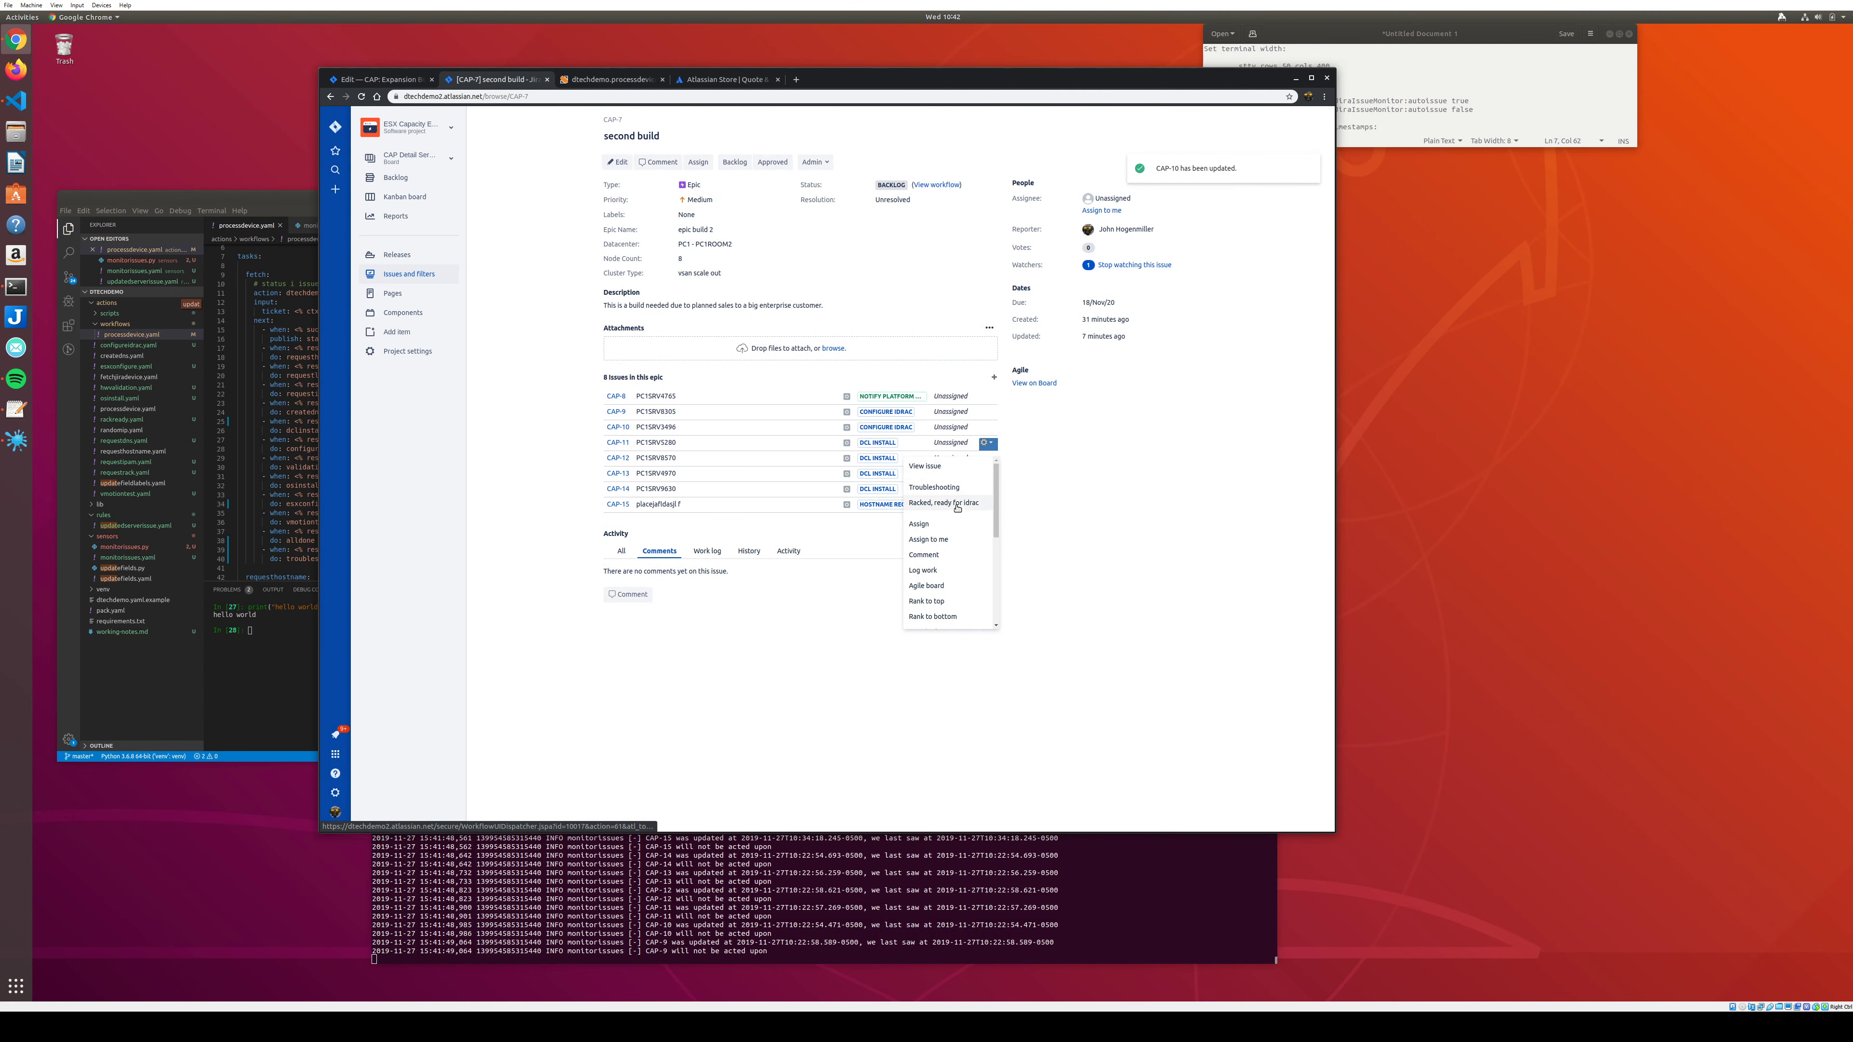
{"action": "left_click", "coordinate": [990, 473]}
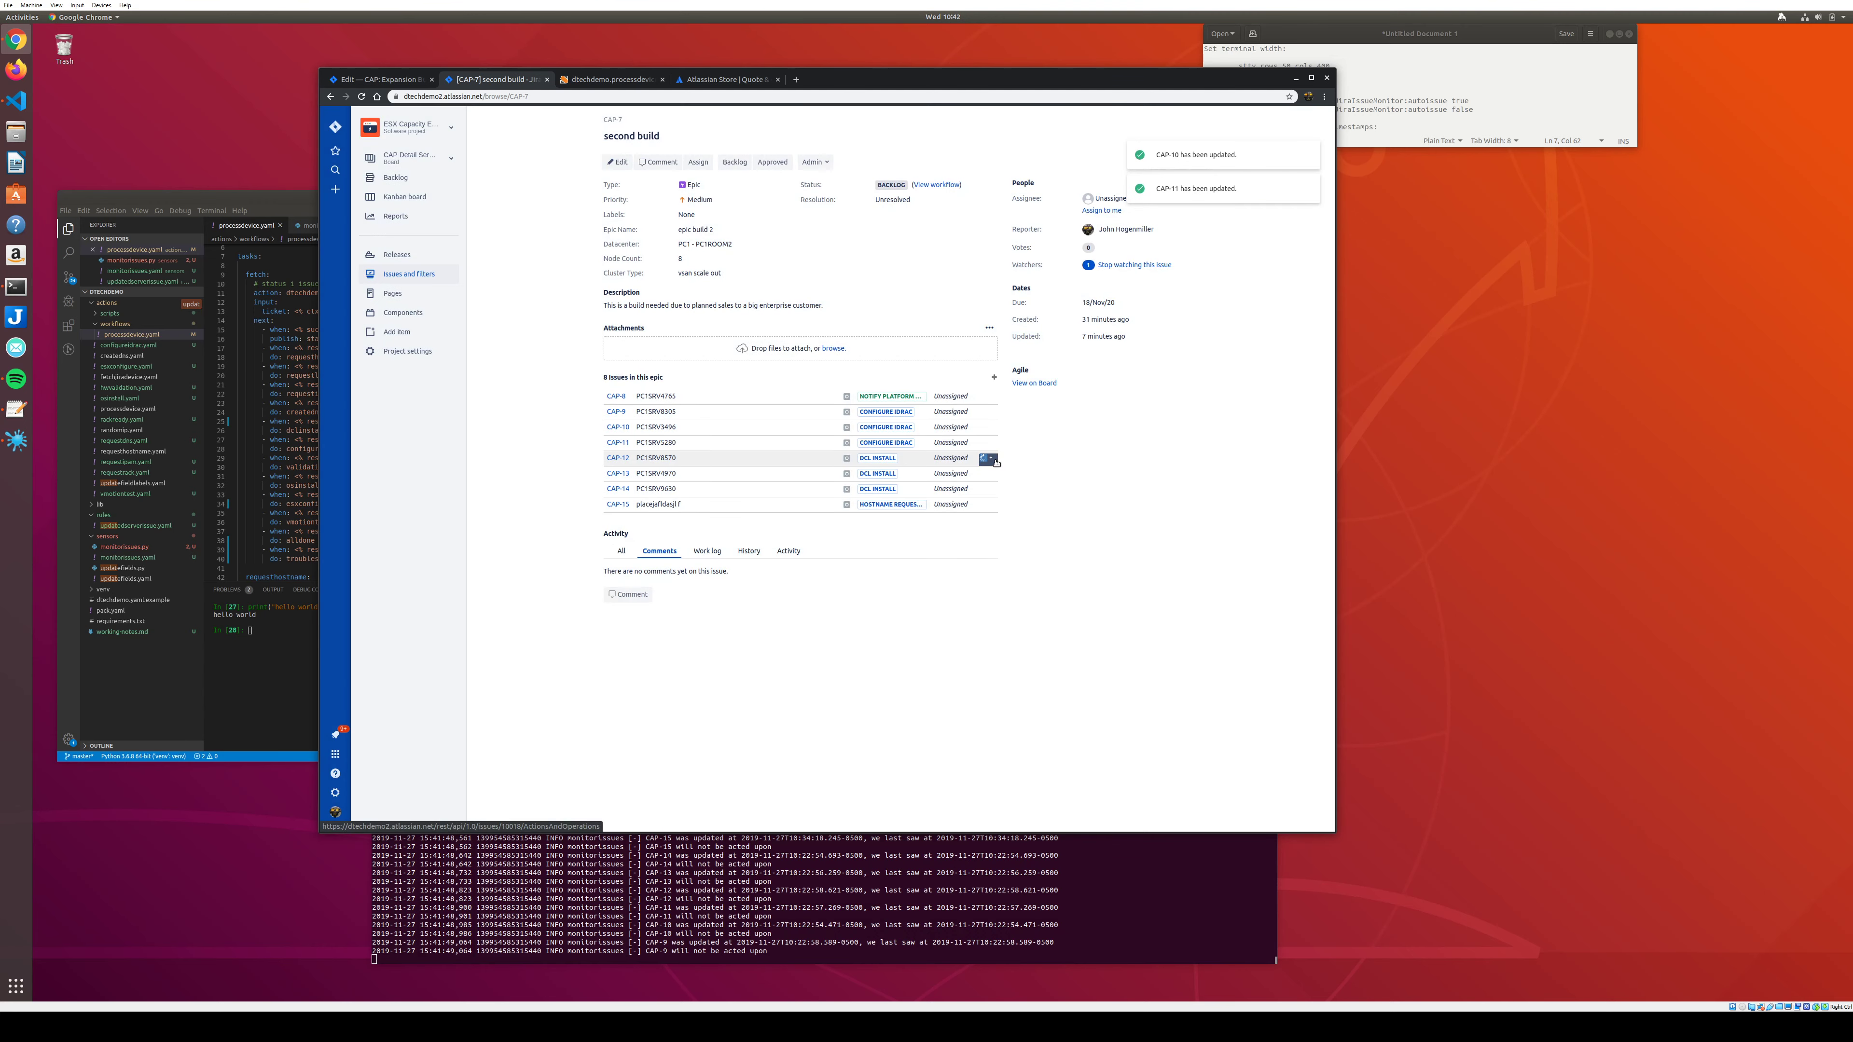
{"action": "left_click", "coordinate": [988, 458]}
{"action": "left_click", "coordinate": [941, 518]}
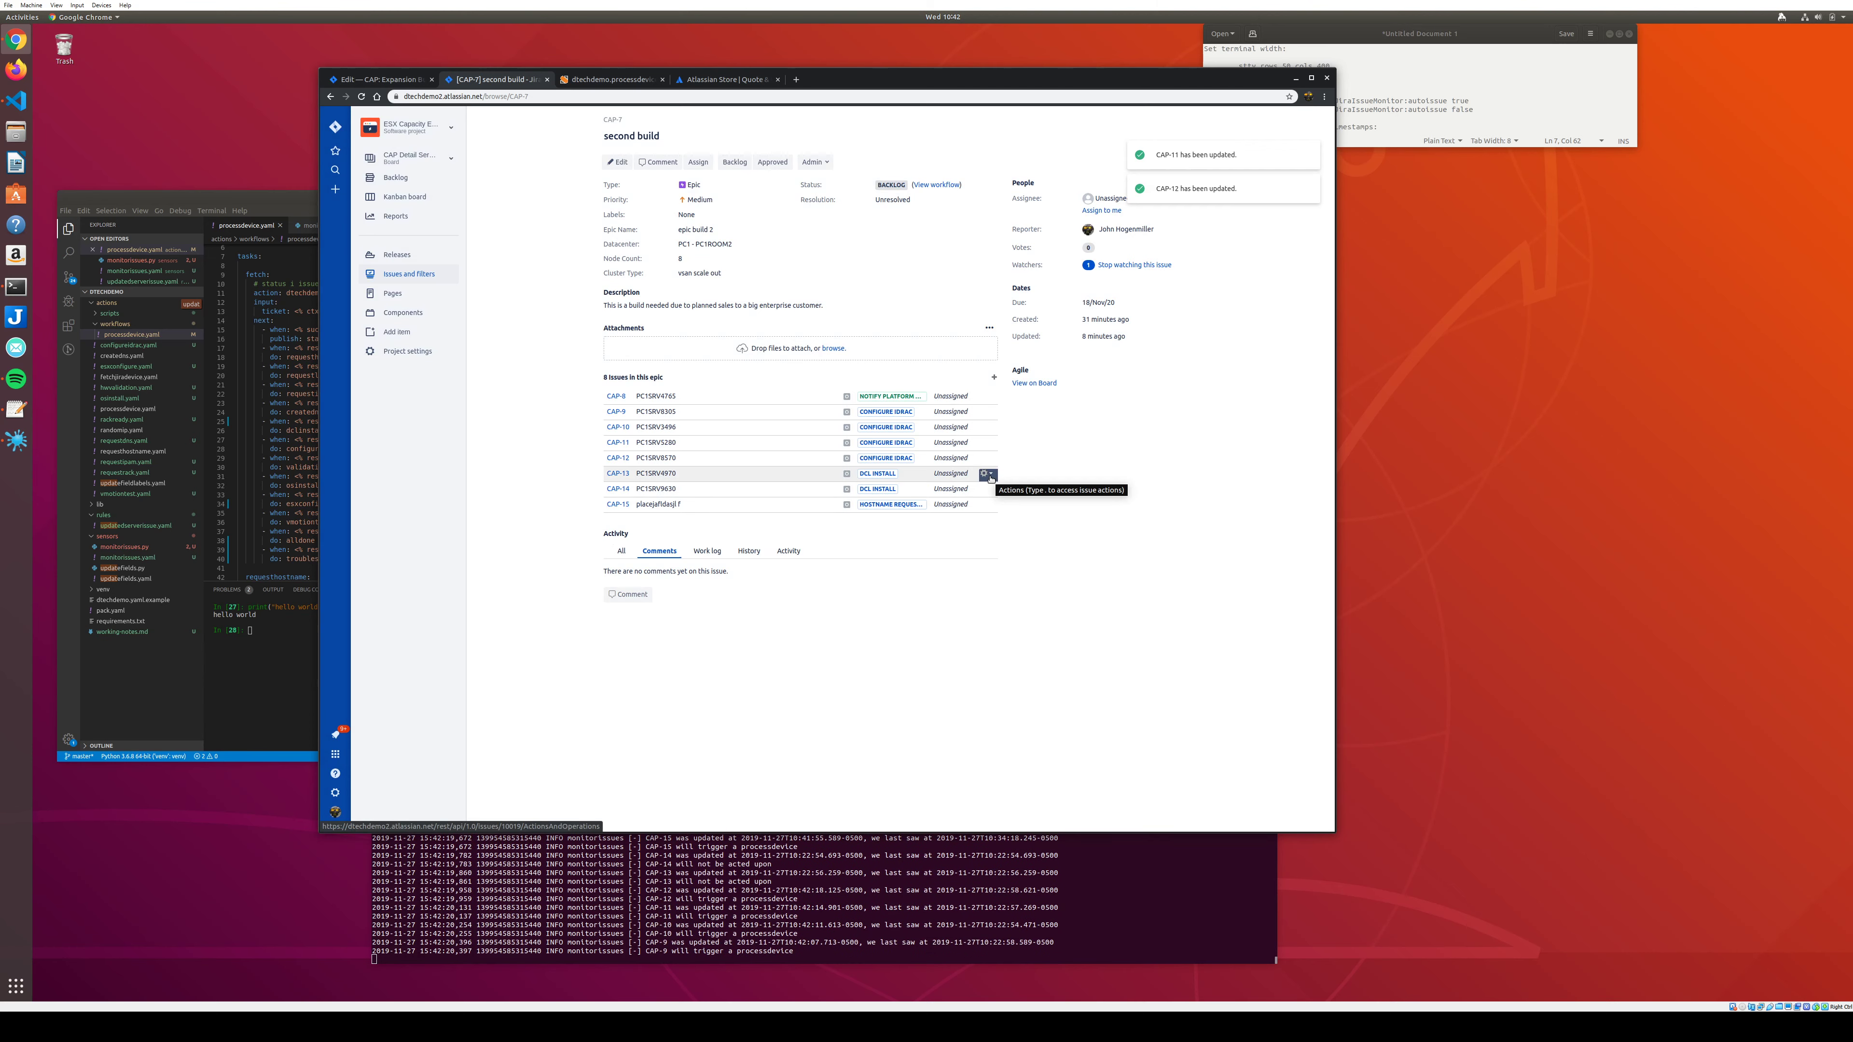
Confirm in the monitor log that CAP-15 will trigger a processdevice run, then go back to the epic page.
{"action": "left_click", "coordinate": [747, 906]}
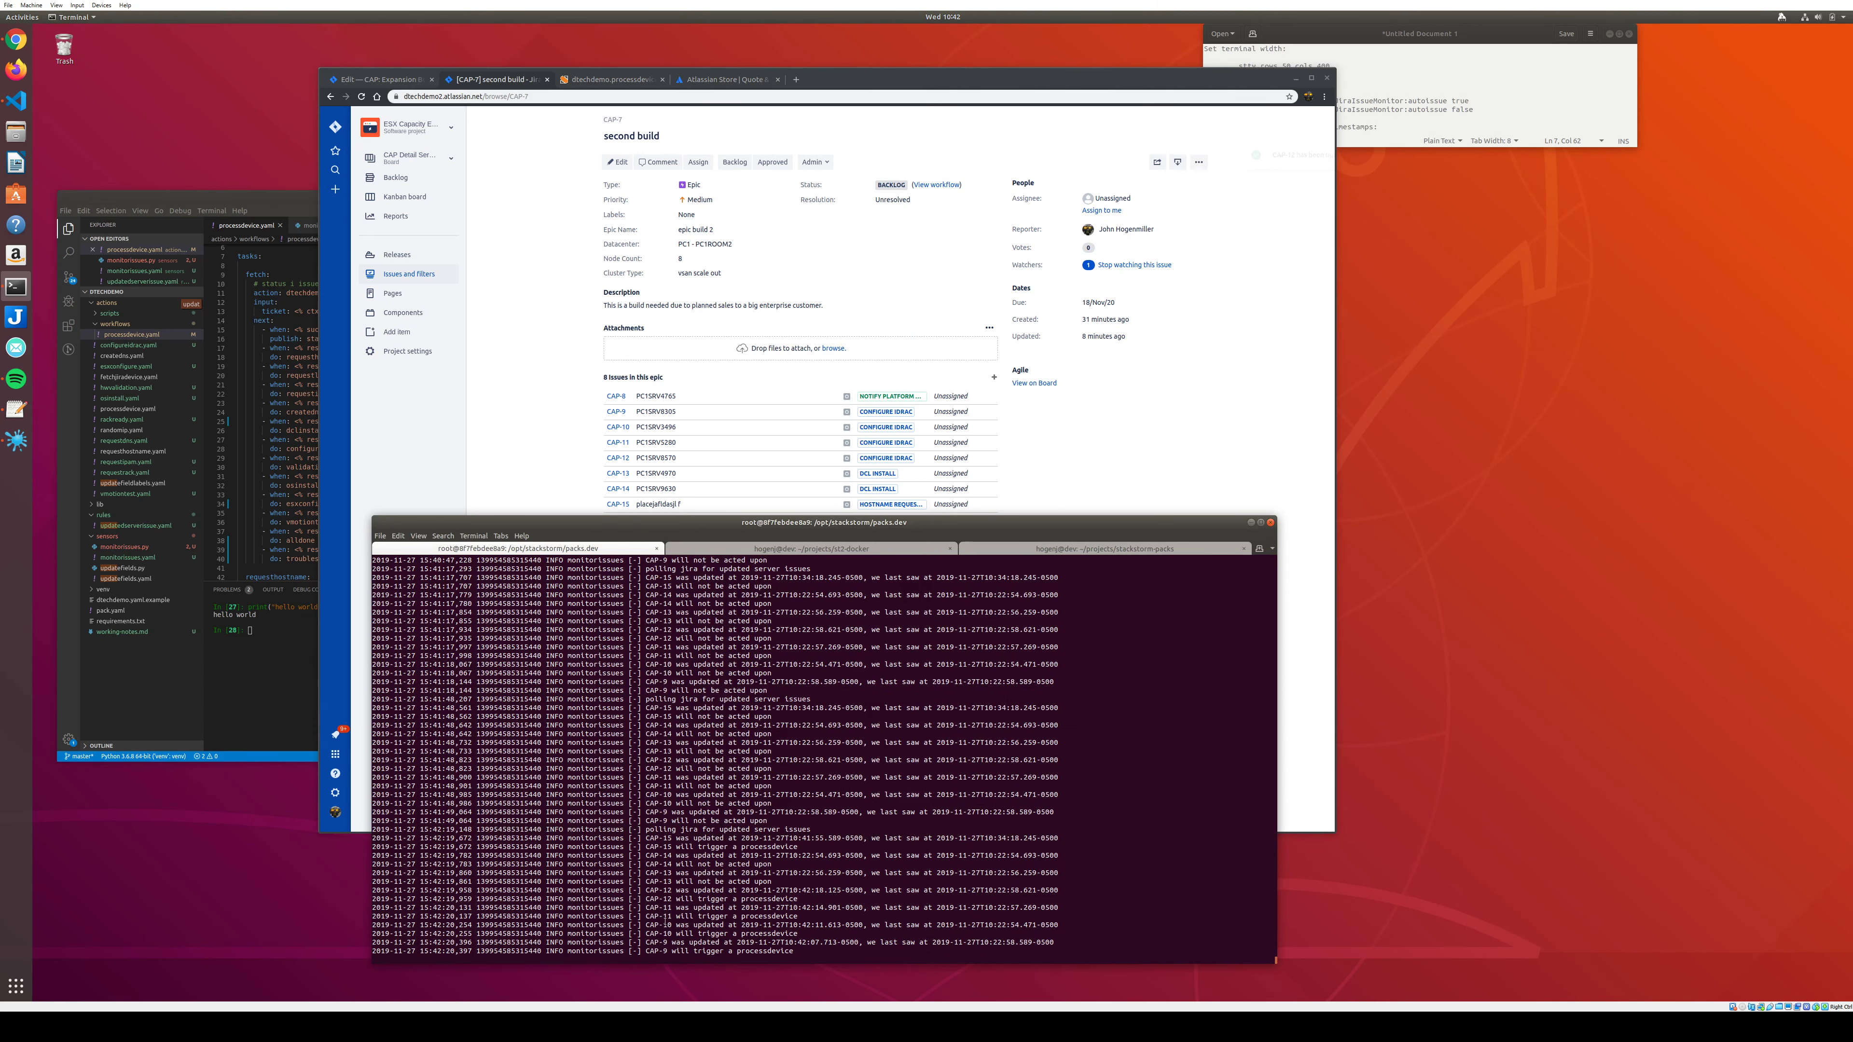
{"action": "triple_click", "coordinate": [730, 846]}
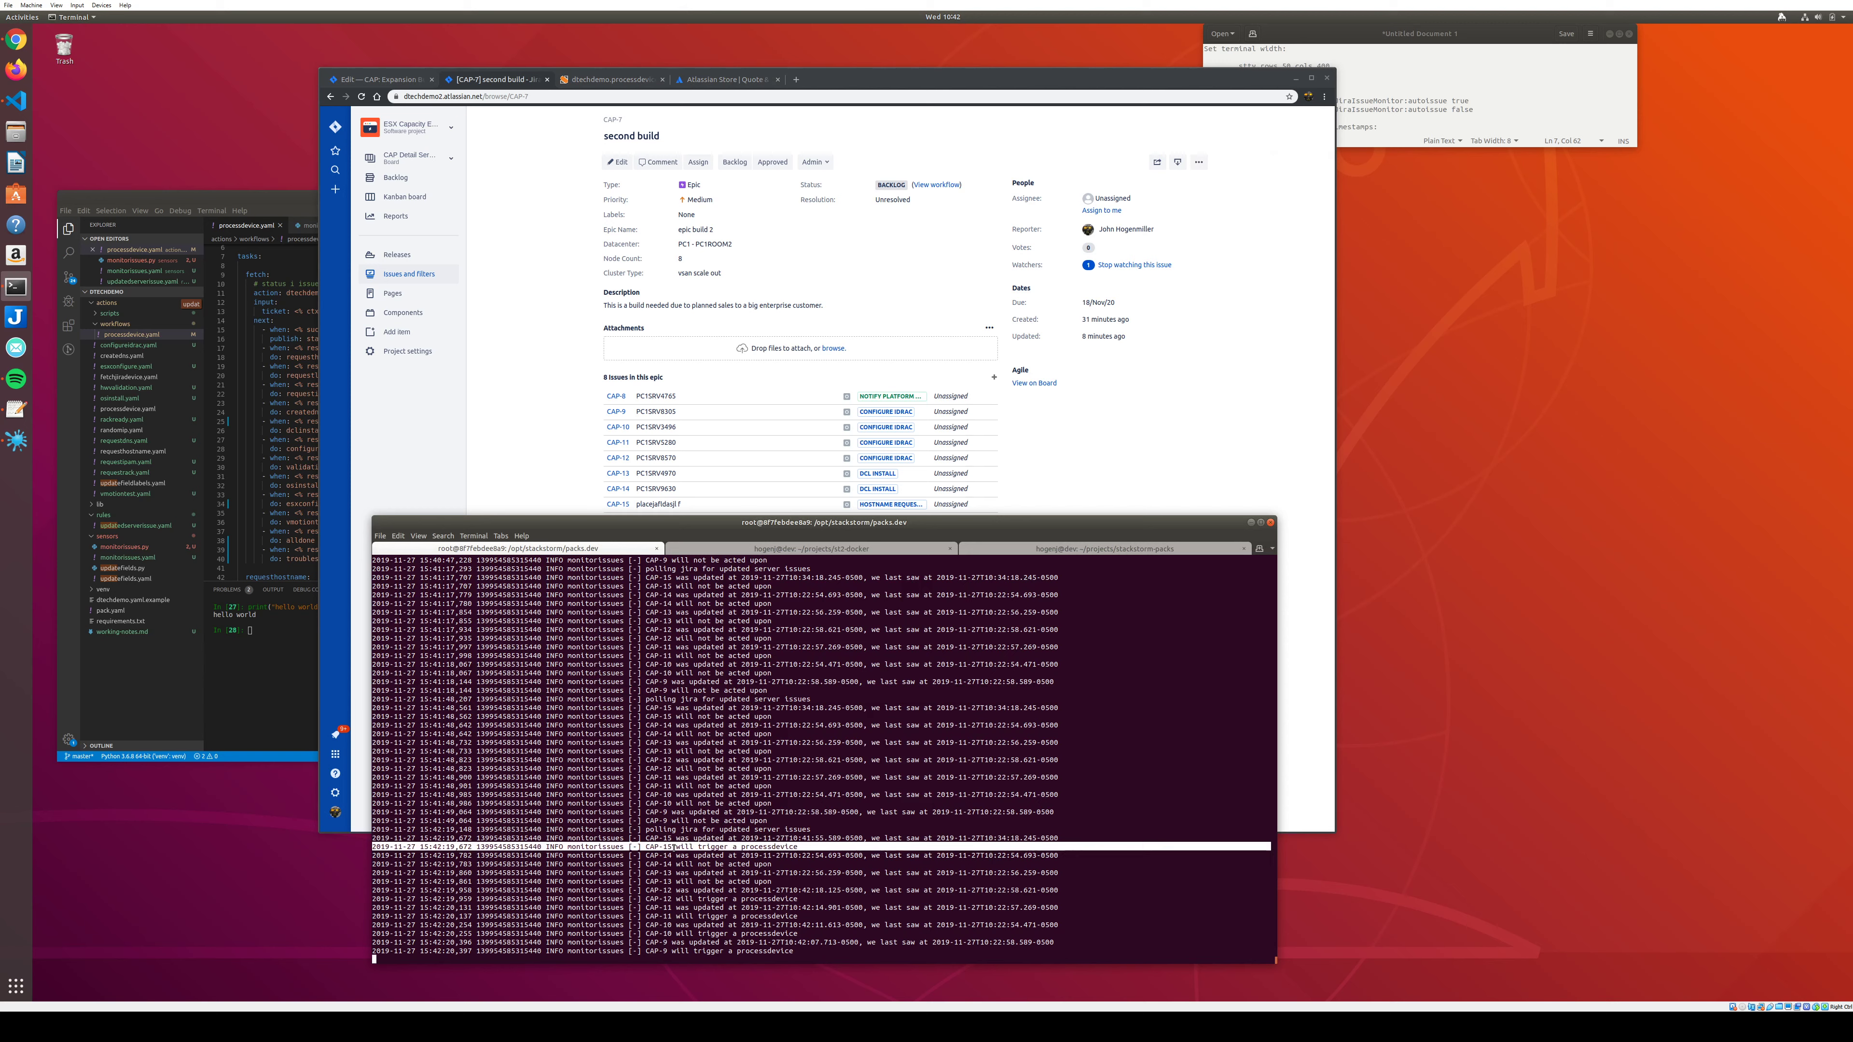
{"action": "left_click", "coordinate": [509, 484]}
{"action": "left_click_drag", "start_coordinate": [600, 181], "coordinate": [999, 464]}
{"action": "left_click", "coordinate": [820, 212]}
{"action": "left_click", "coordinate": [572, 96]}
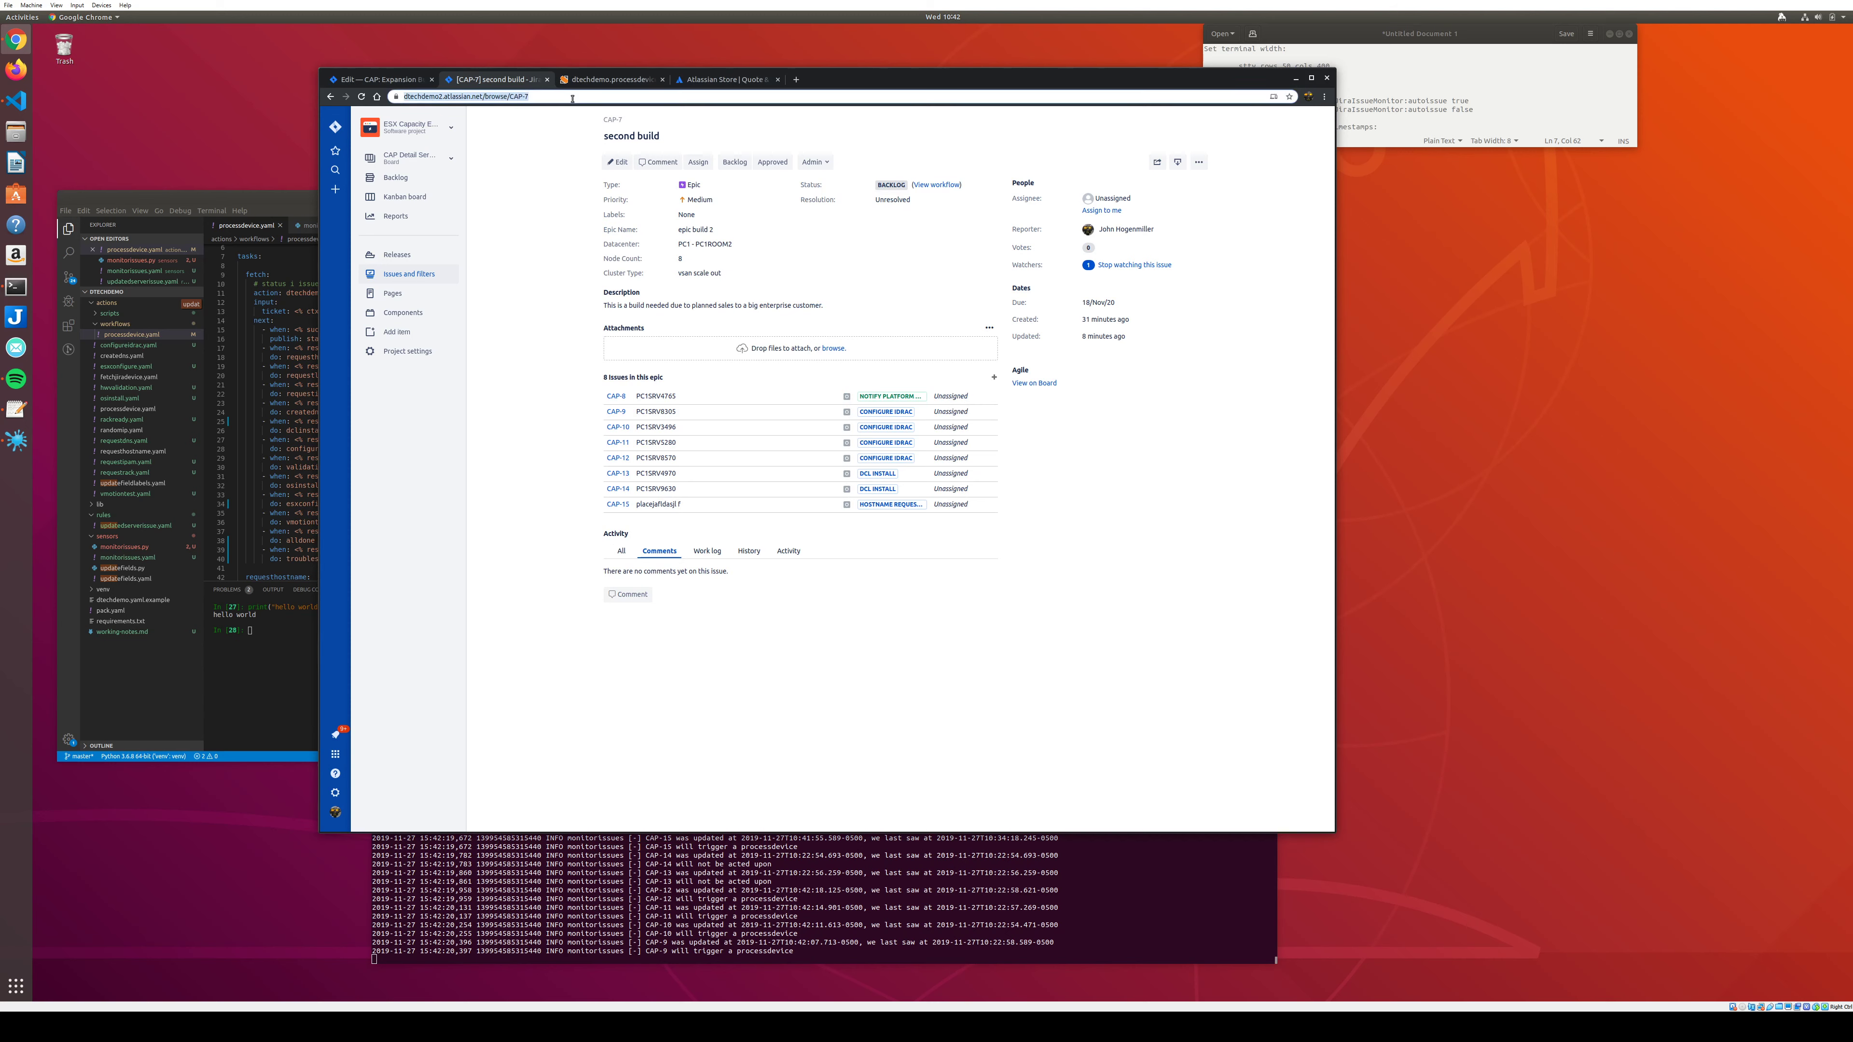
Reload the epic's issue list and open CAP-15 IKNOWTHEHOST in its own tab.
{"action": "key", "text": "Return"}
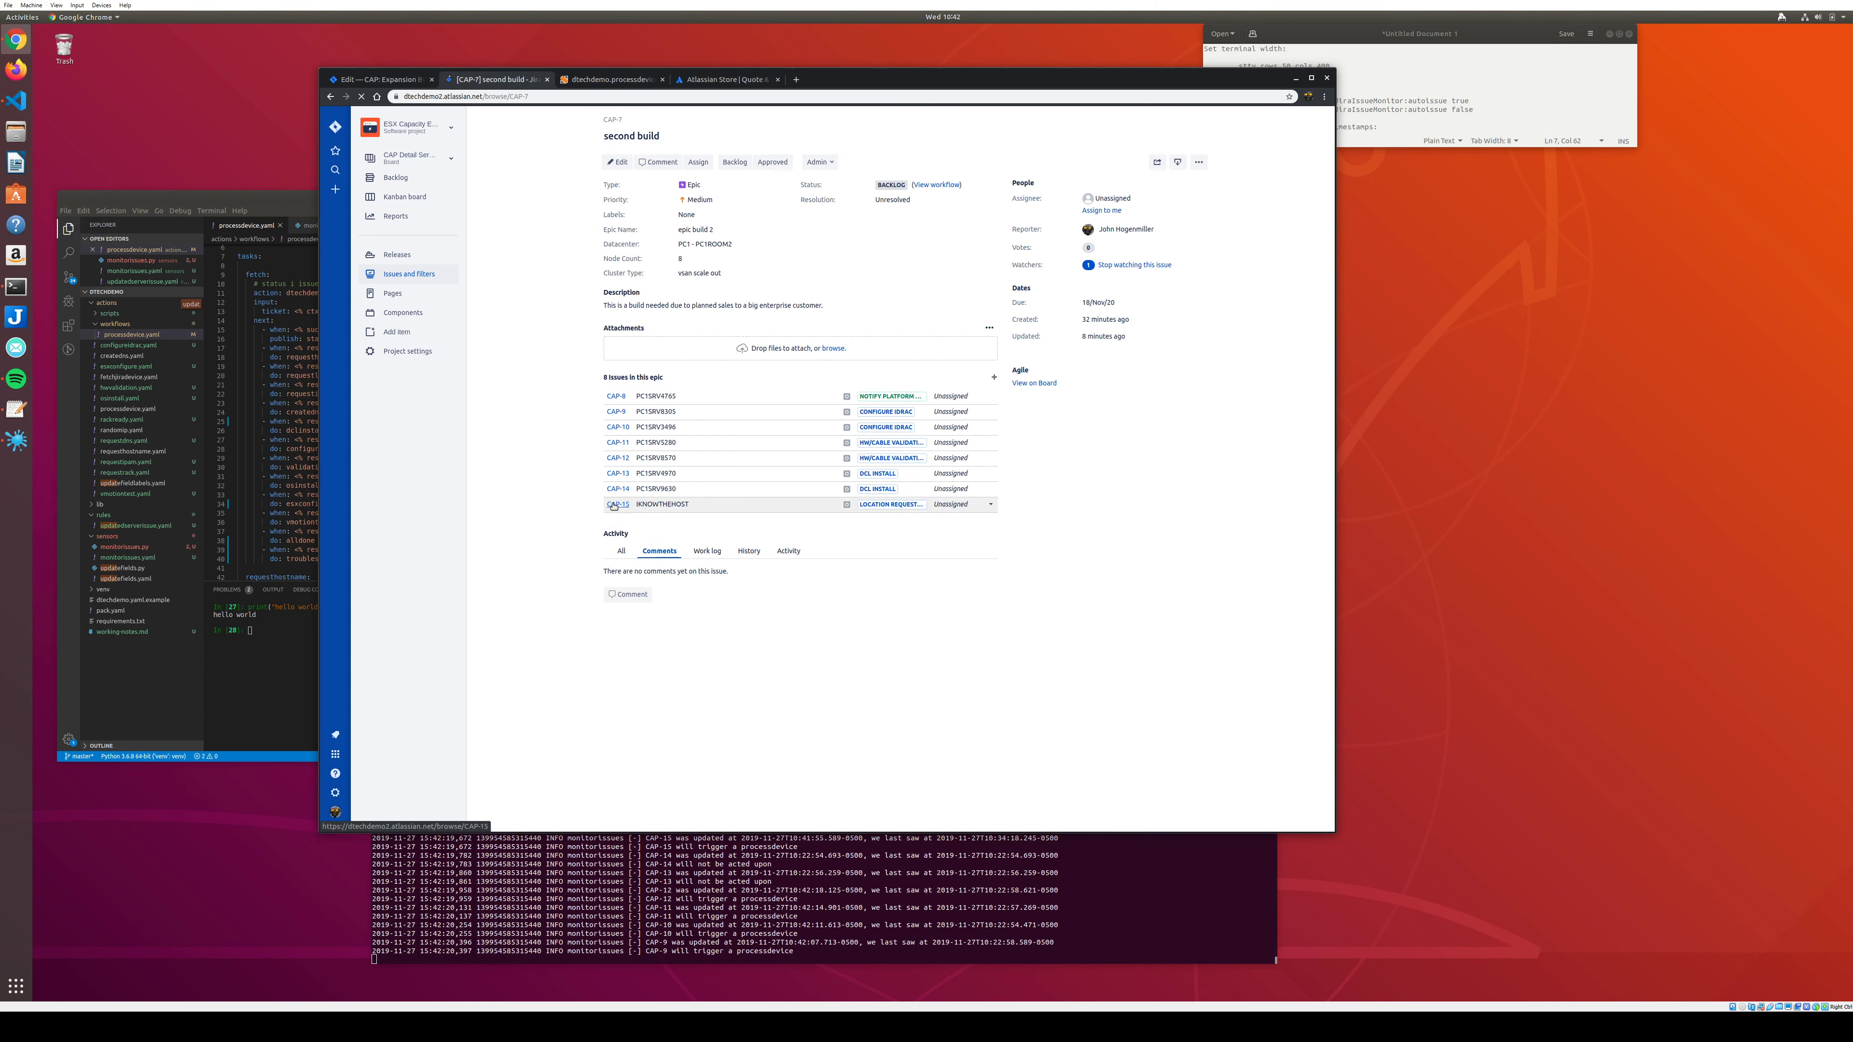
{"action": "middle_click", "coordinate": [614, 505]}
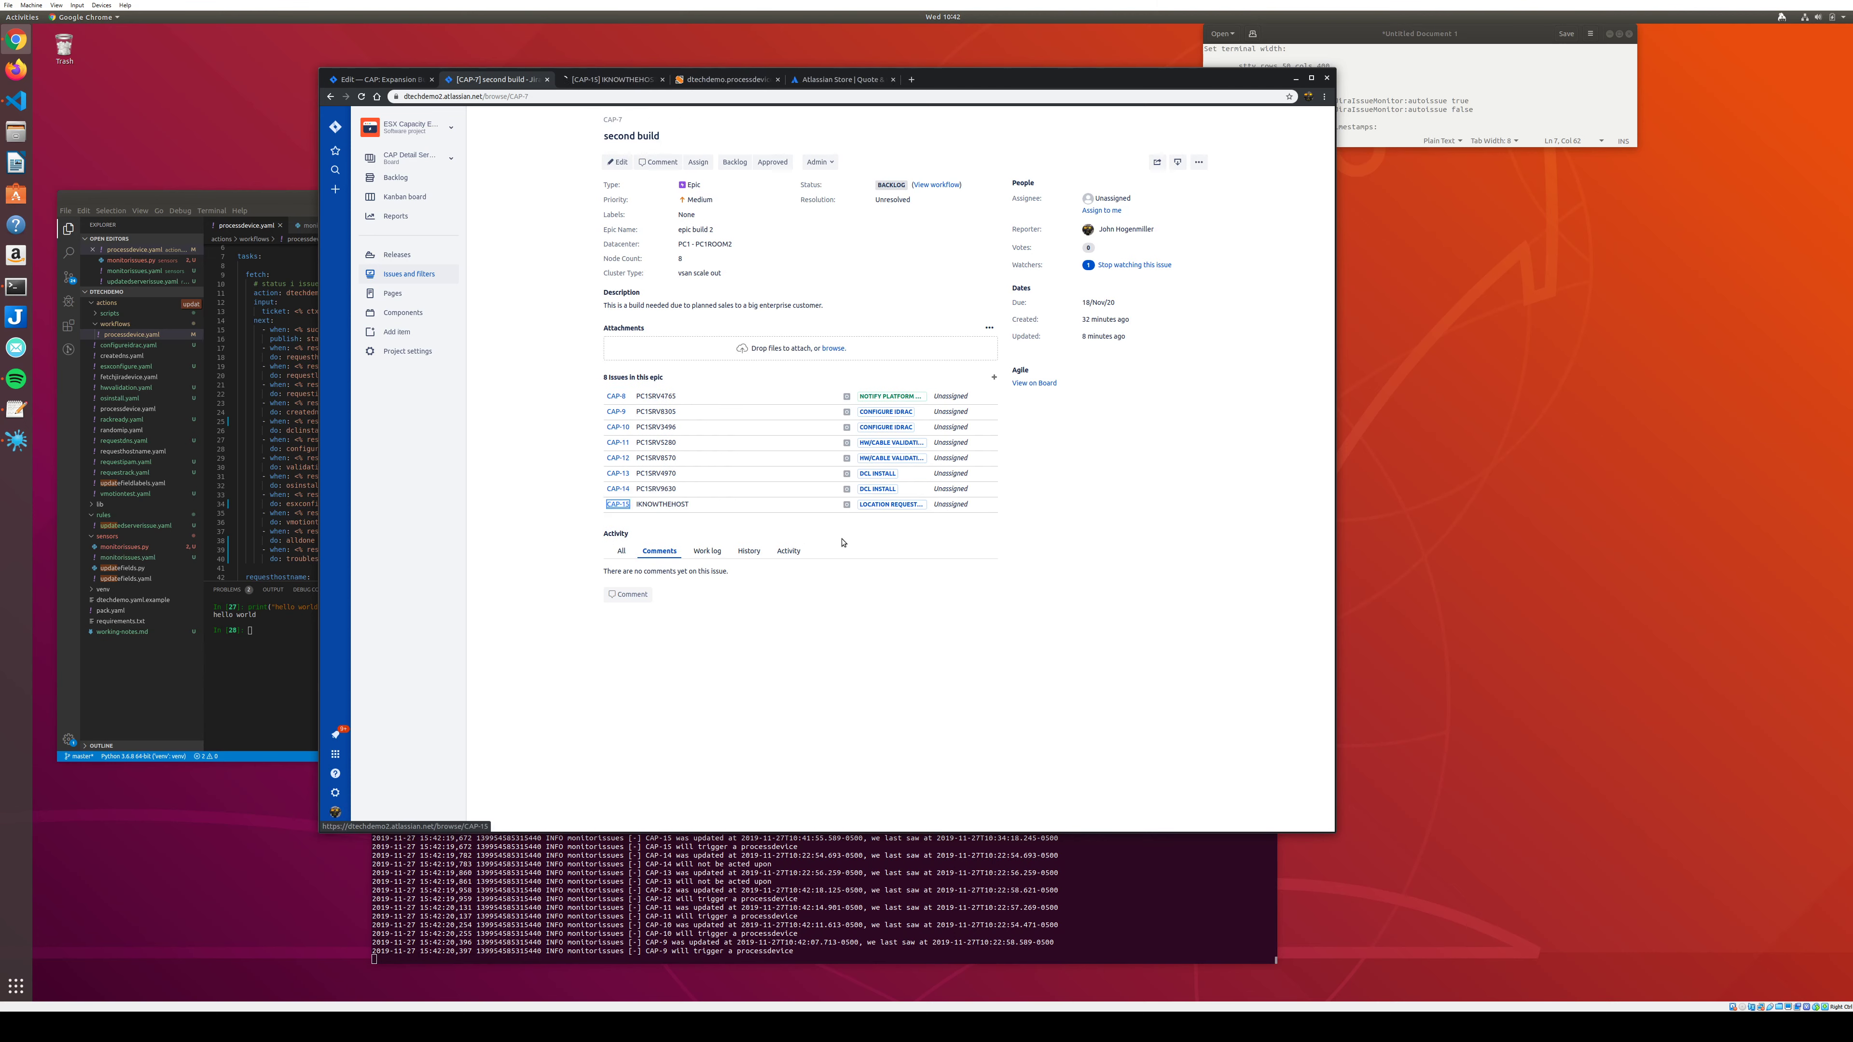
{"action": "left_click", "coordinate": [593, 80]}
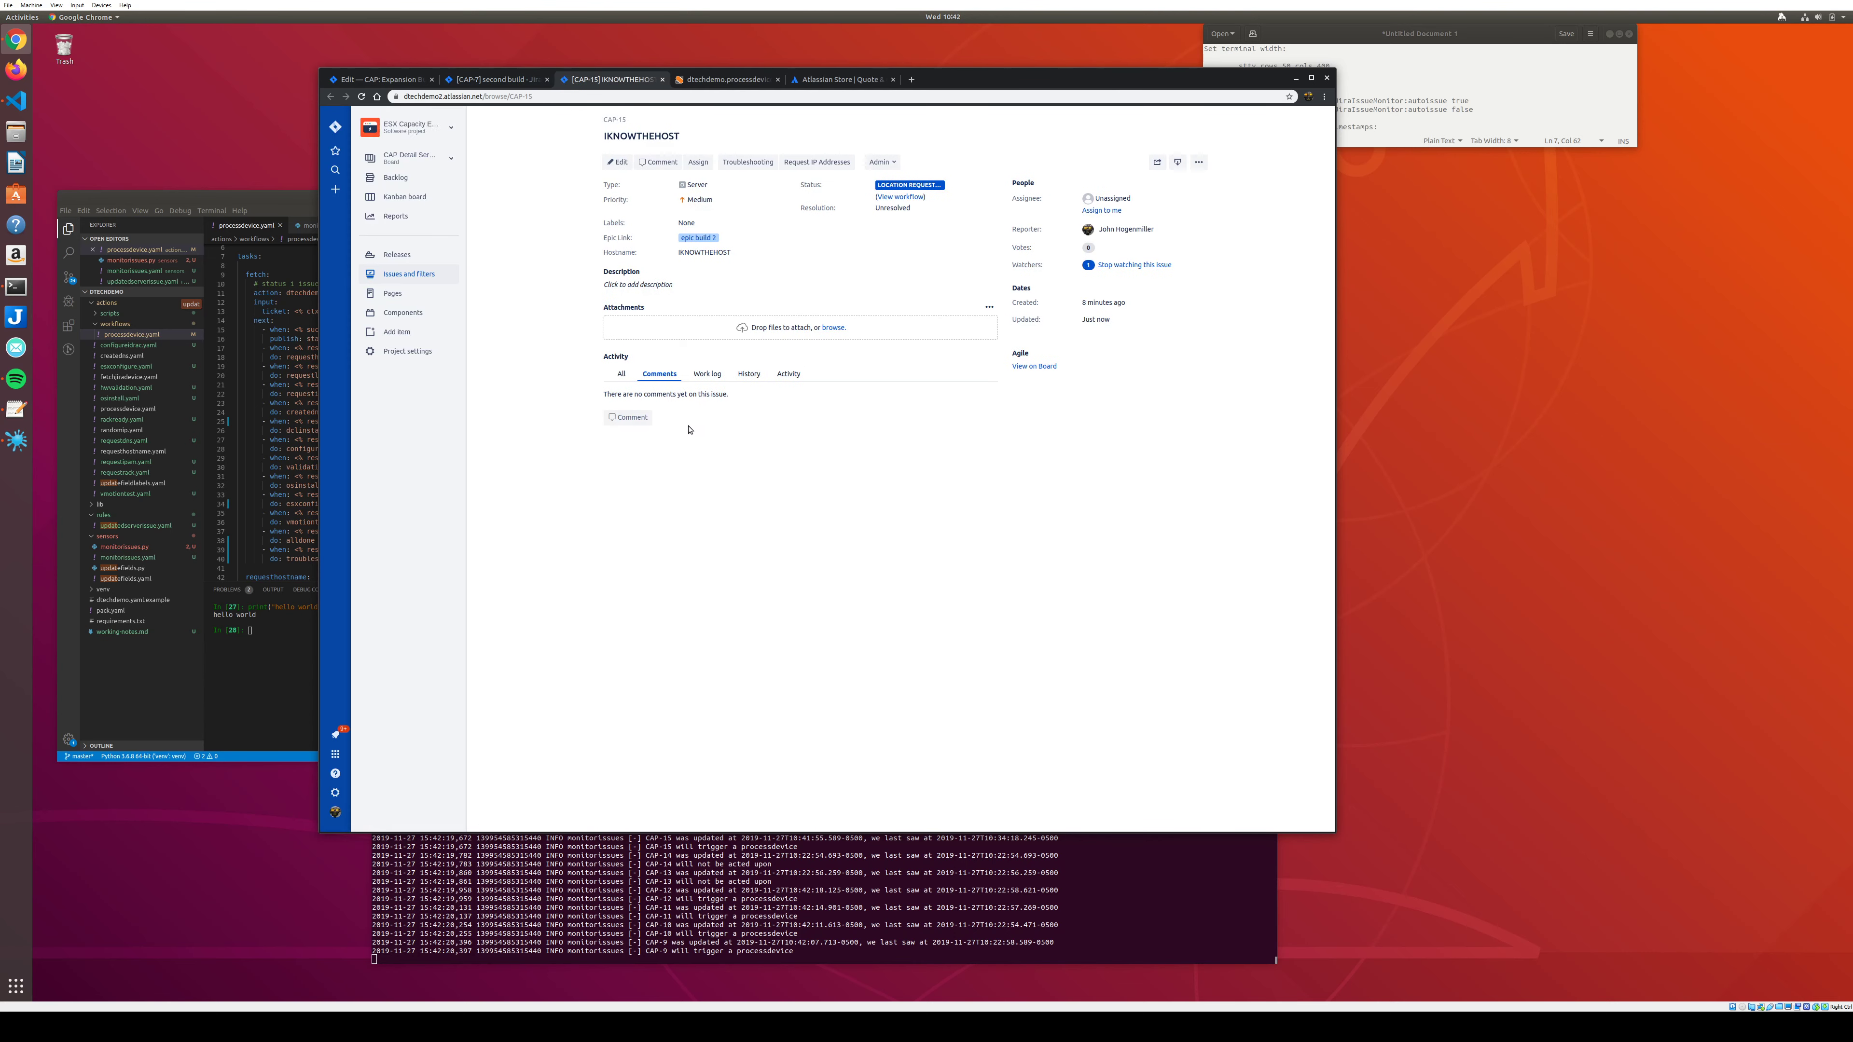
Review CAP-15's activity, field-change history and the StackStorm comment assigning a PC1 rack position.
{"action": "left_click", "coordinate": [790, 375]}
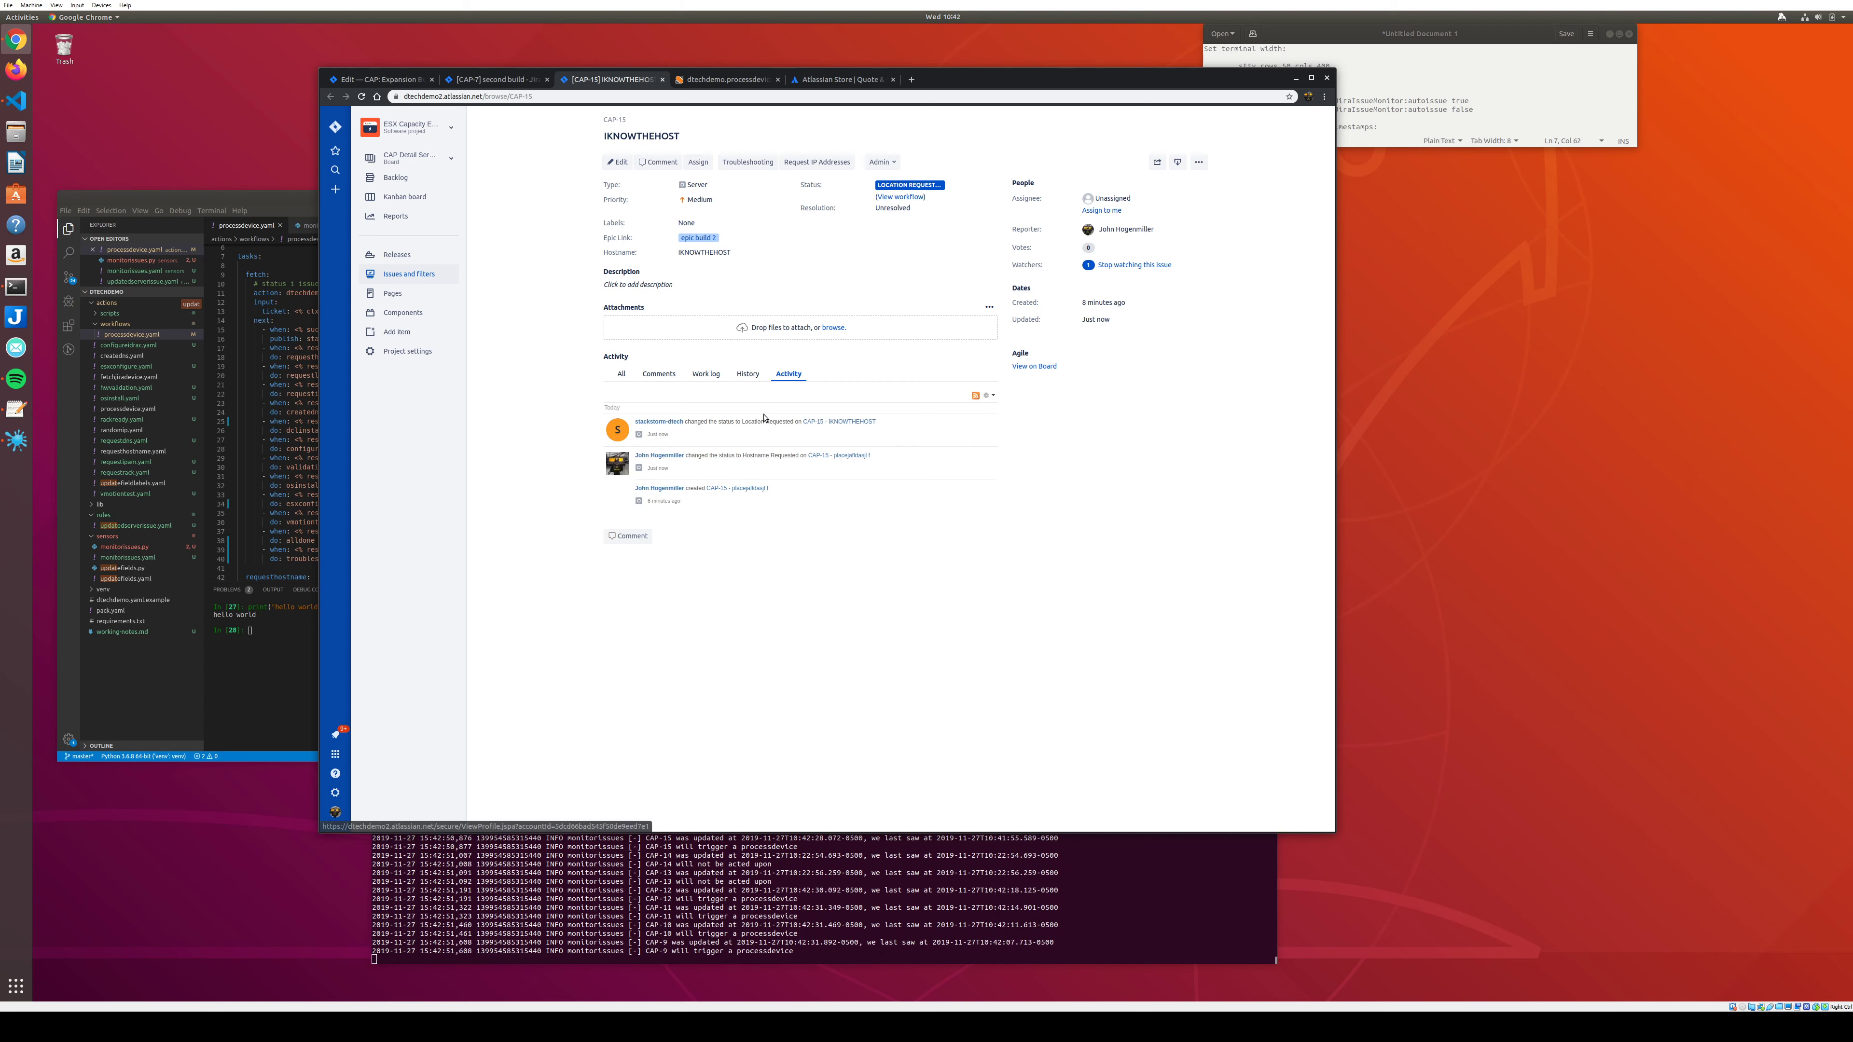
{"action": "left_click", "coordinate": [750, 375]}
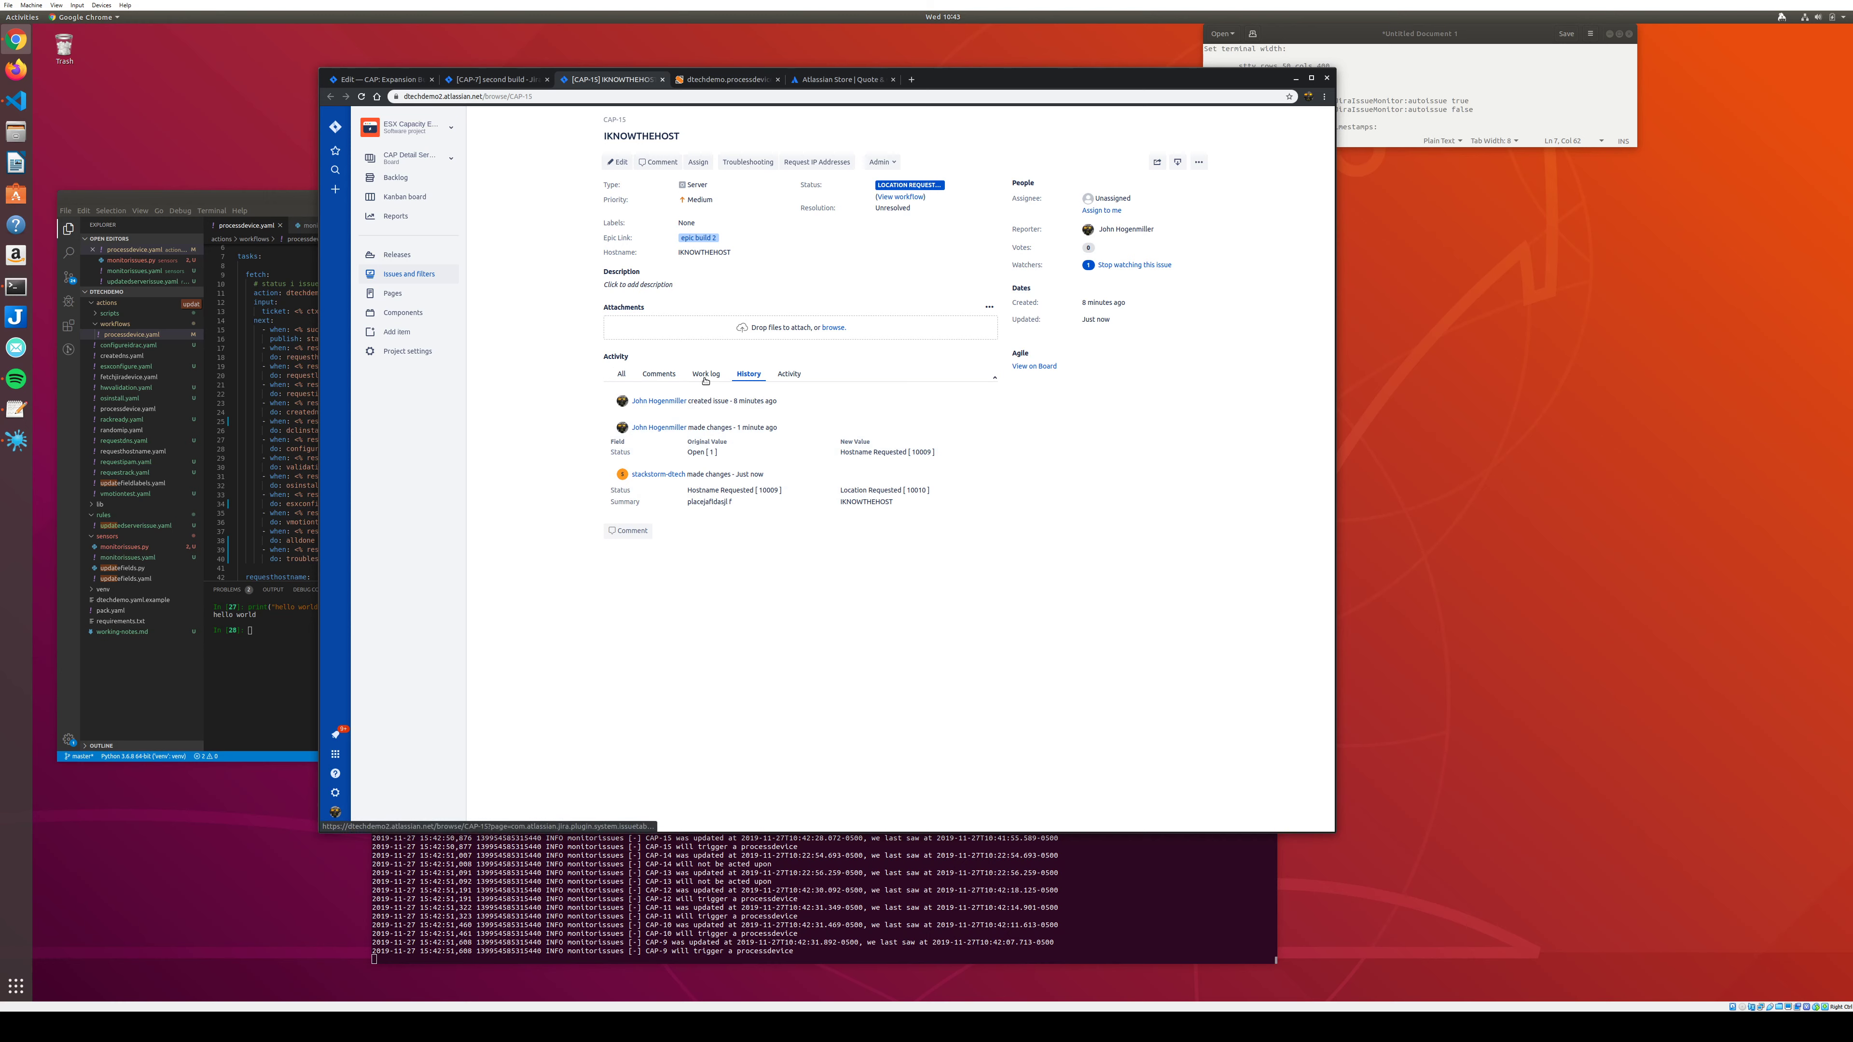
{"action": "left_click", "coordinate": [660, 374]}
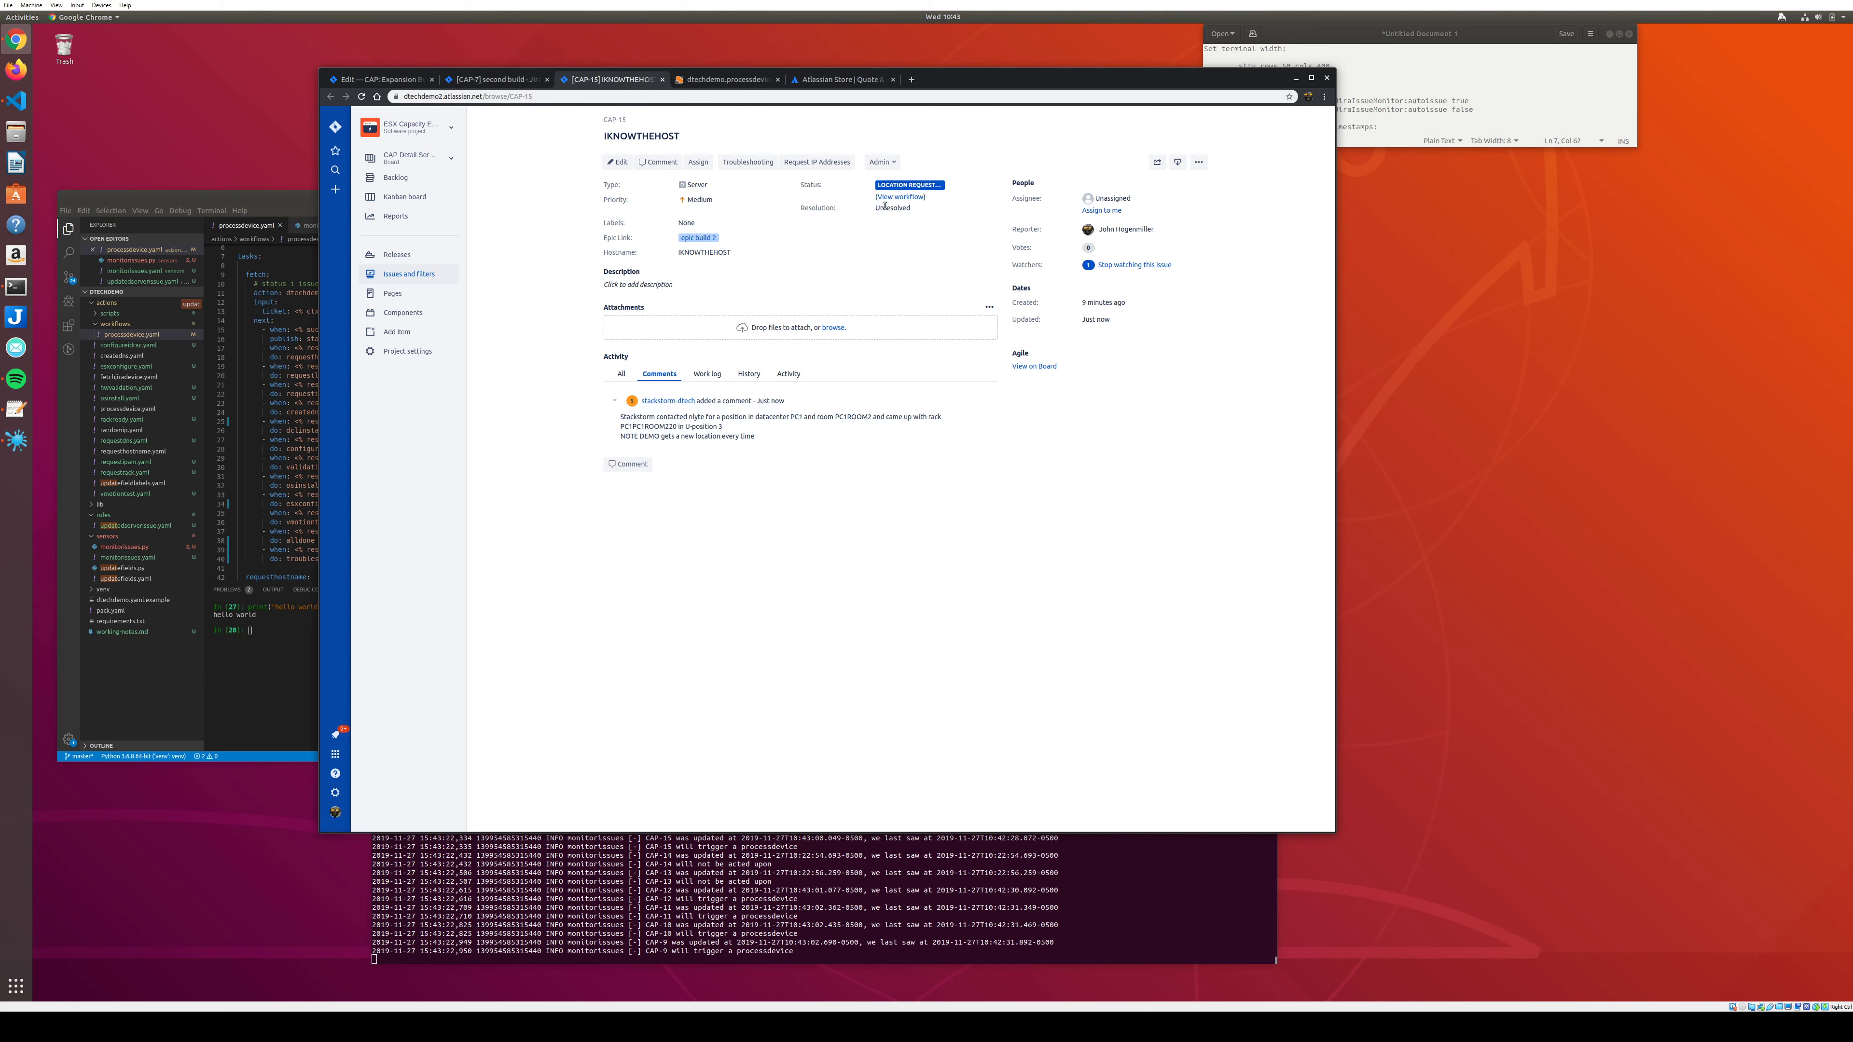
View CAP-15's workflow, then open the CAP Server High-Level View board from View on Board.
{"action": "left_click", "coordinate": [897, 196]}
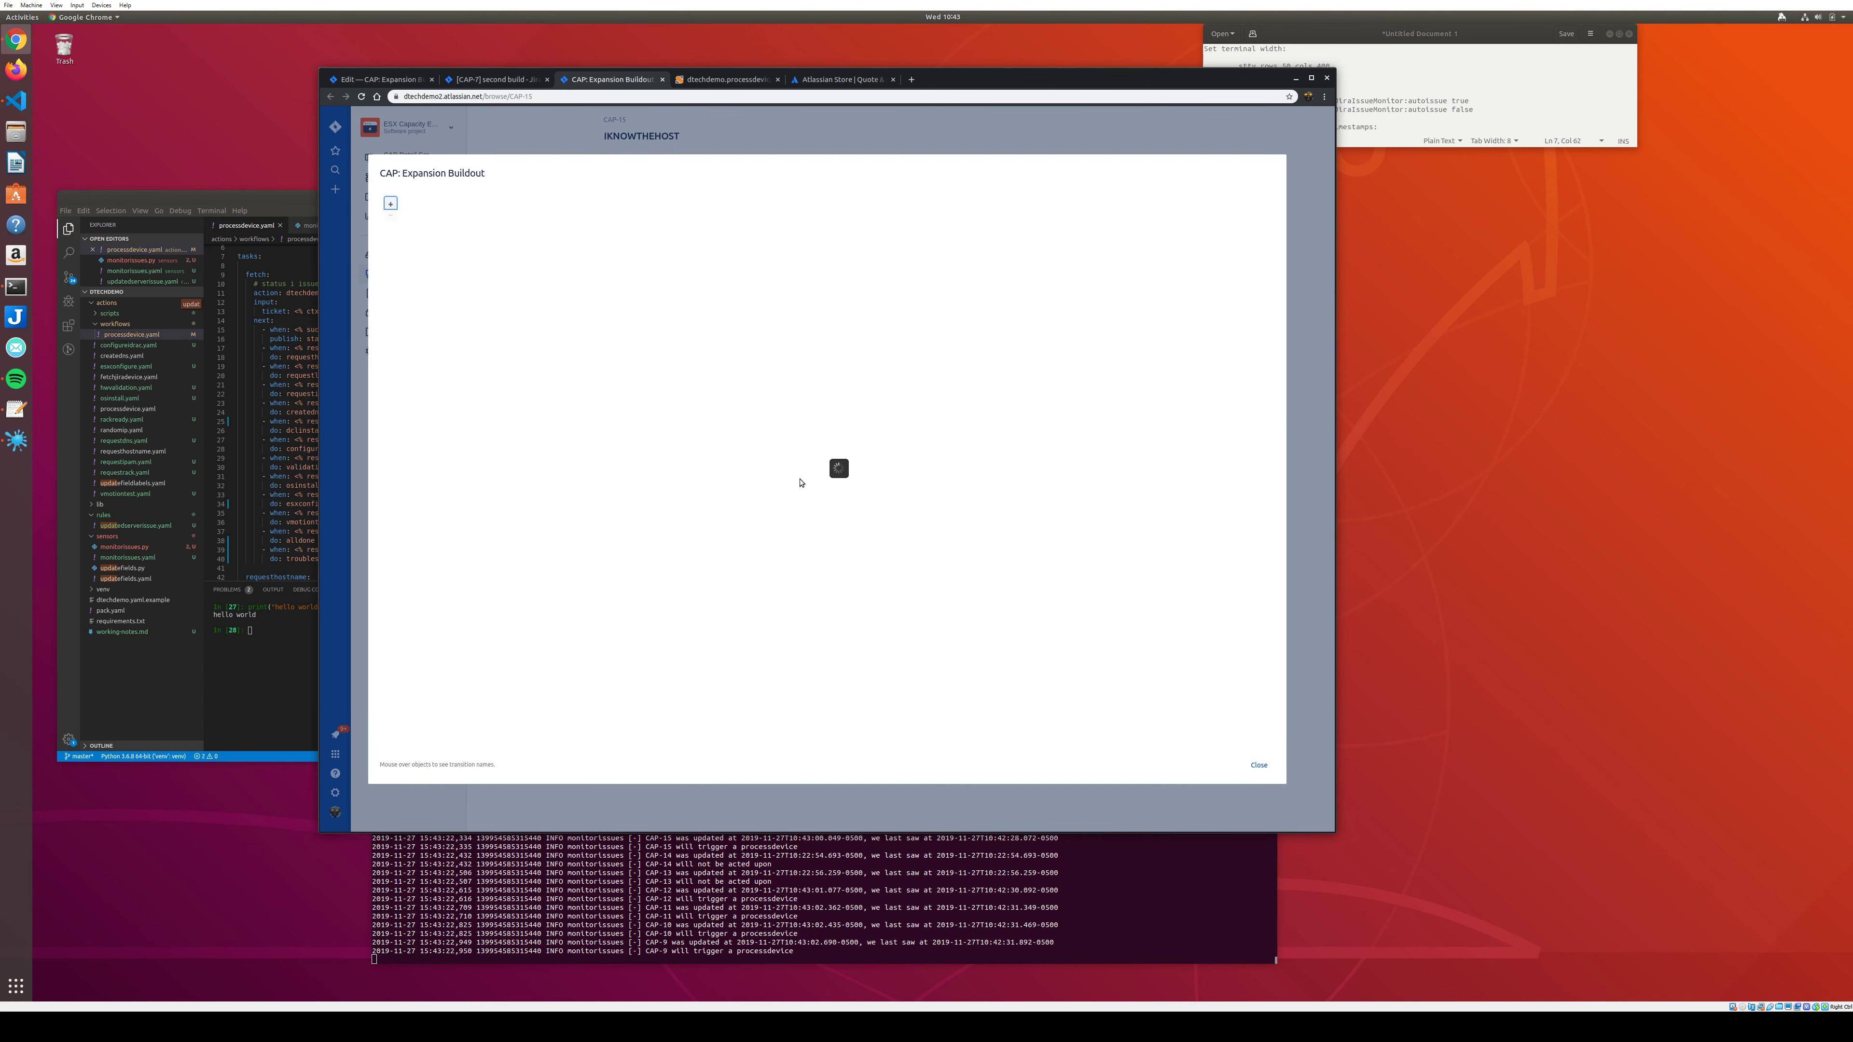
{"action": "left_click", "coordinate": [1260, 766]}
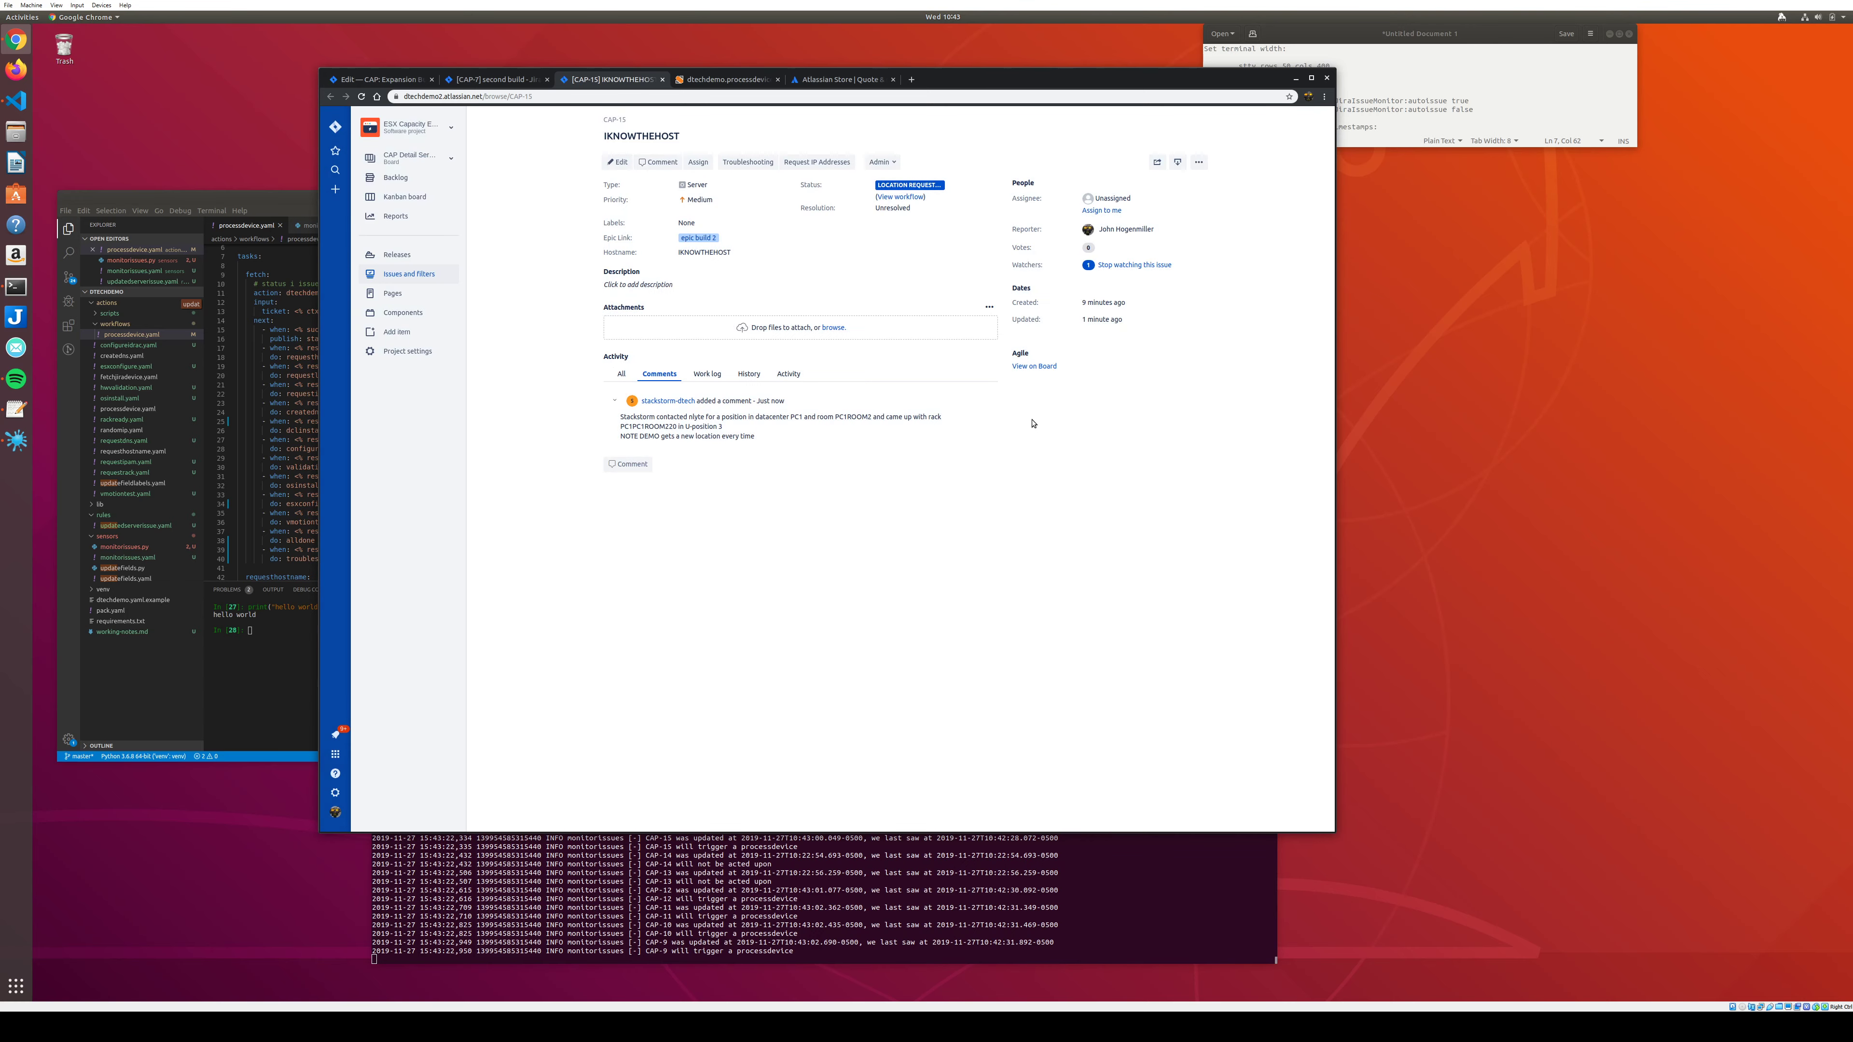
{"action": "left_click", "coordinate": [1028, 367]}
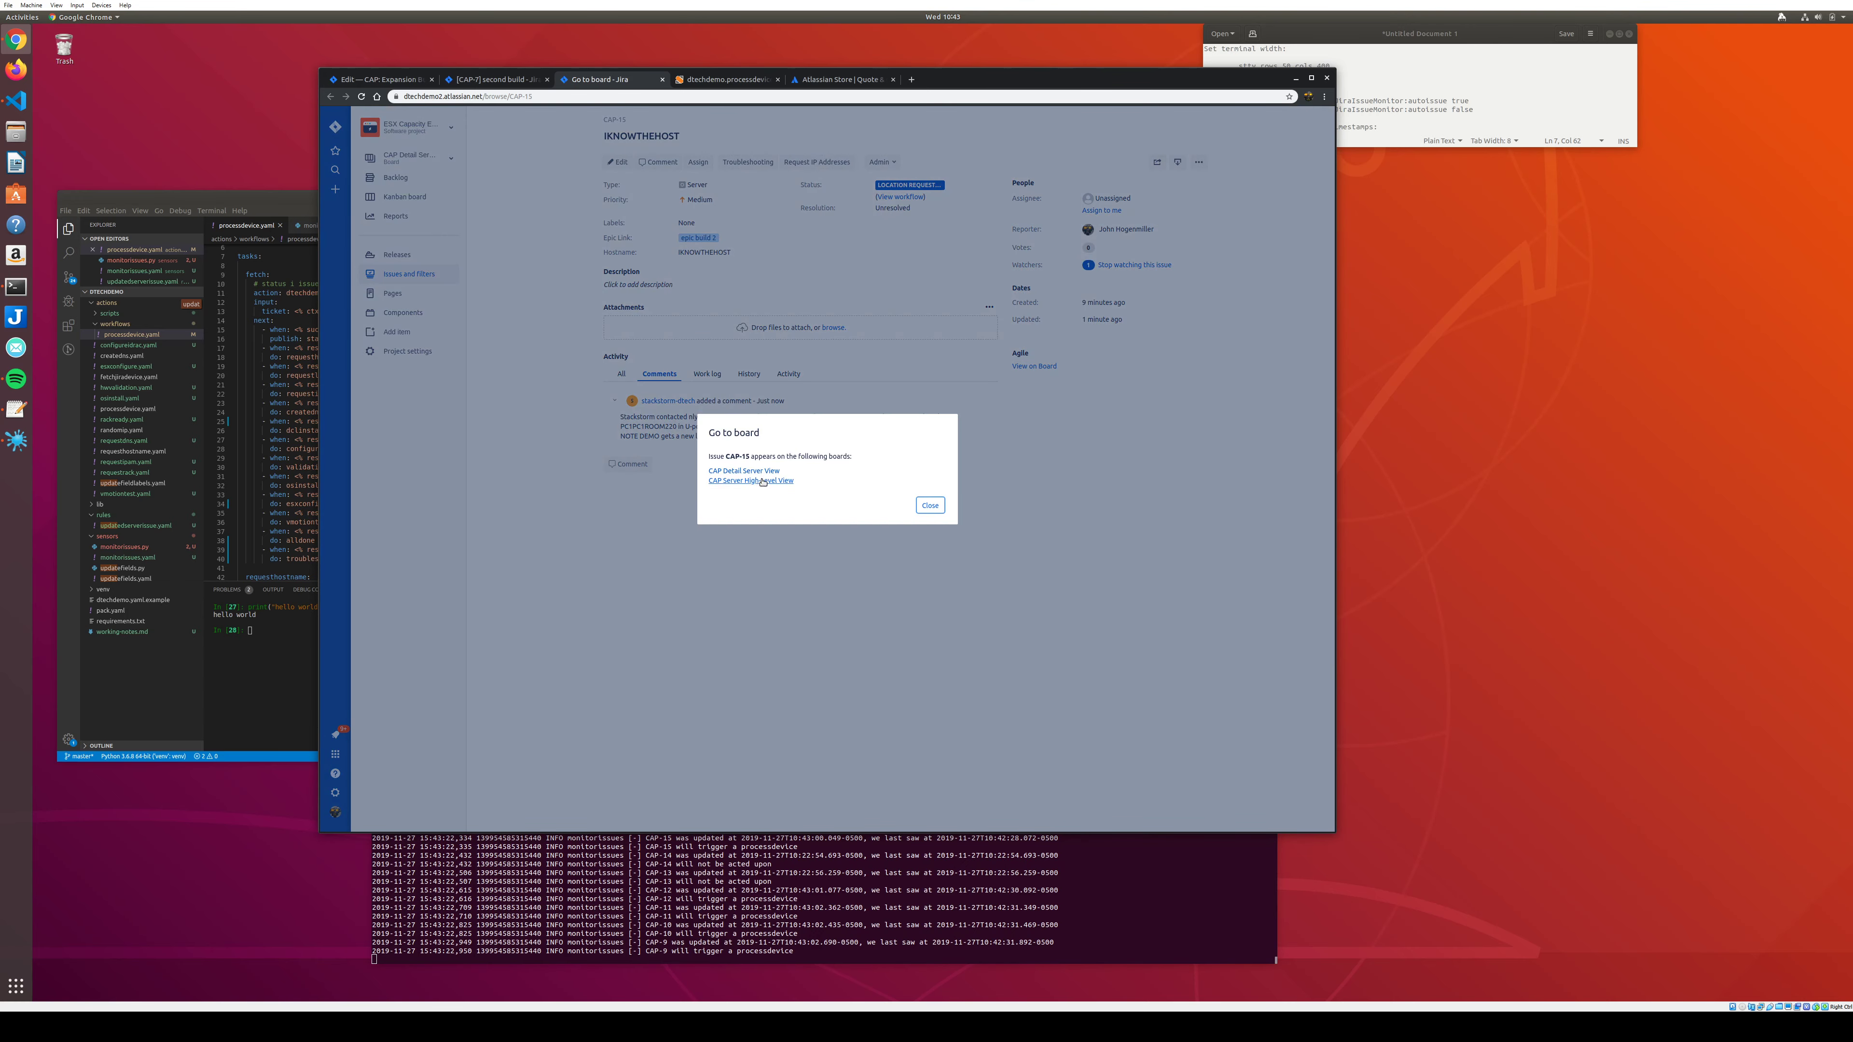
{"action": "left_click", "coordinate": [763, 482]}
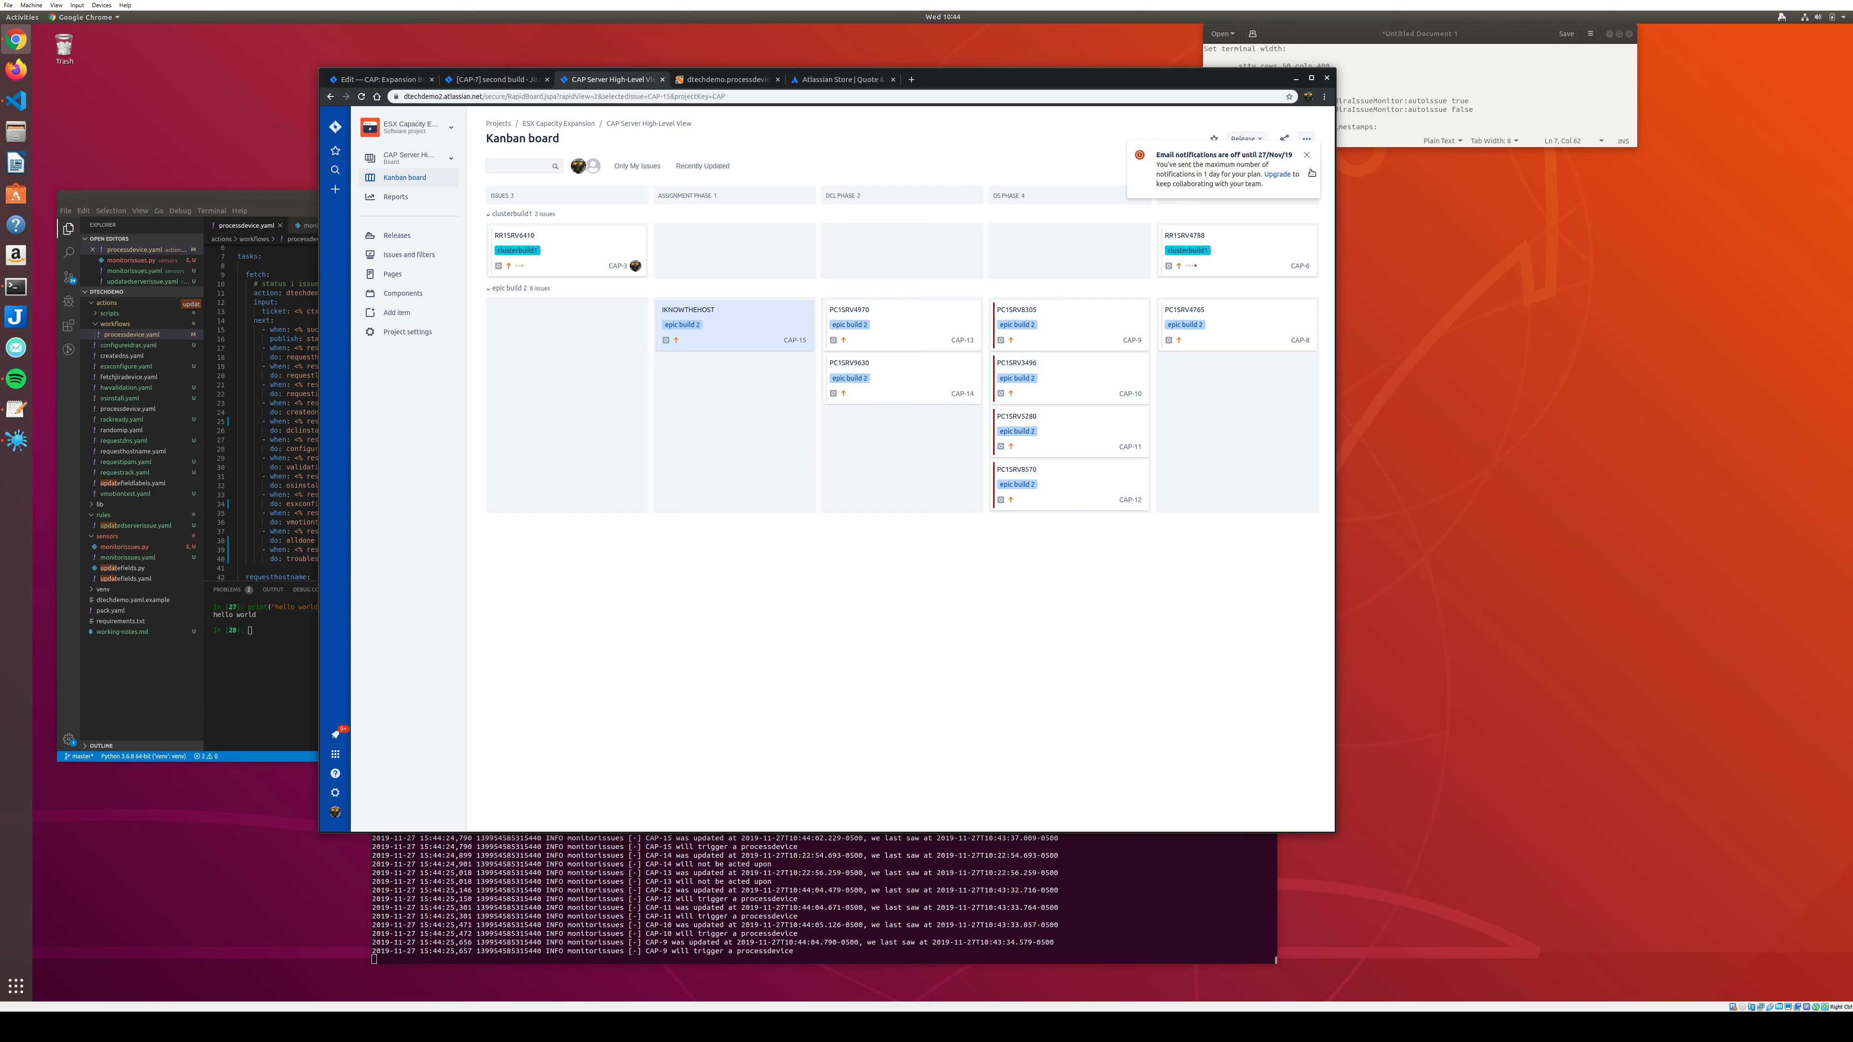
Dismiss the email notice, switch to CAP Detail Server View, and drag CAP-13 from DCL to IDRAC.
{"action": "left_click", "coordinate": [1307, 154]}
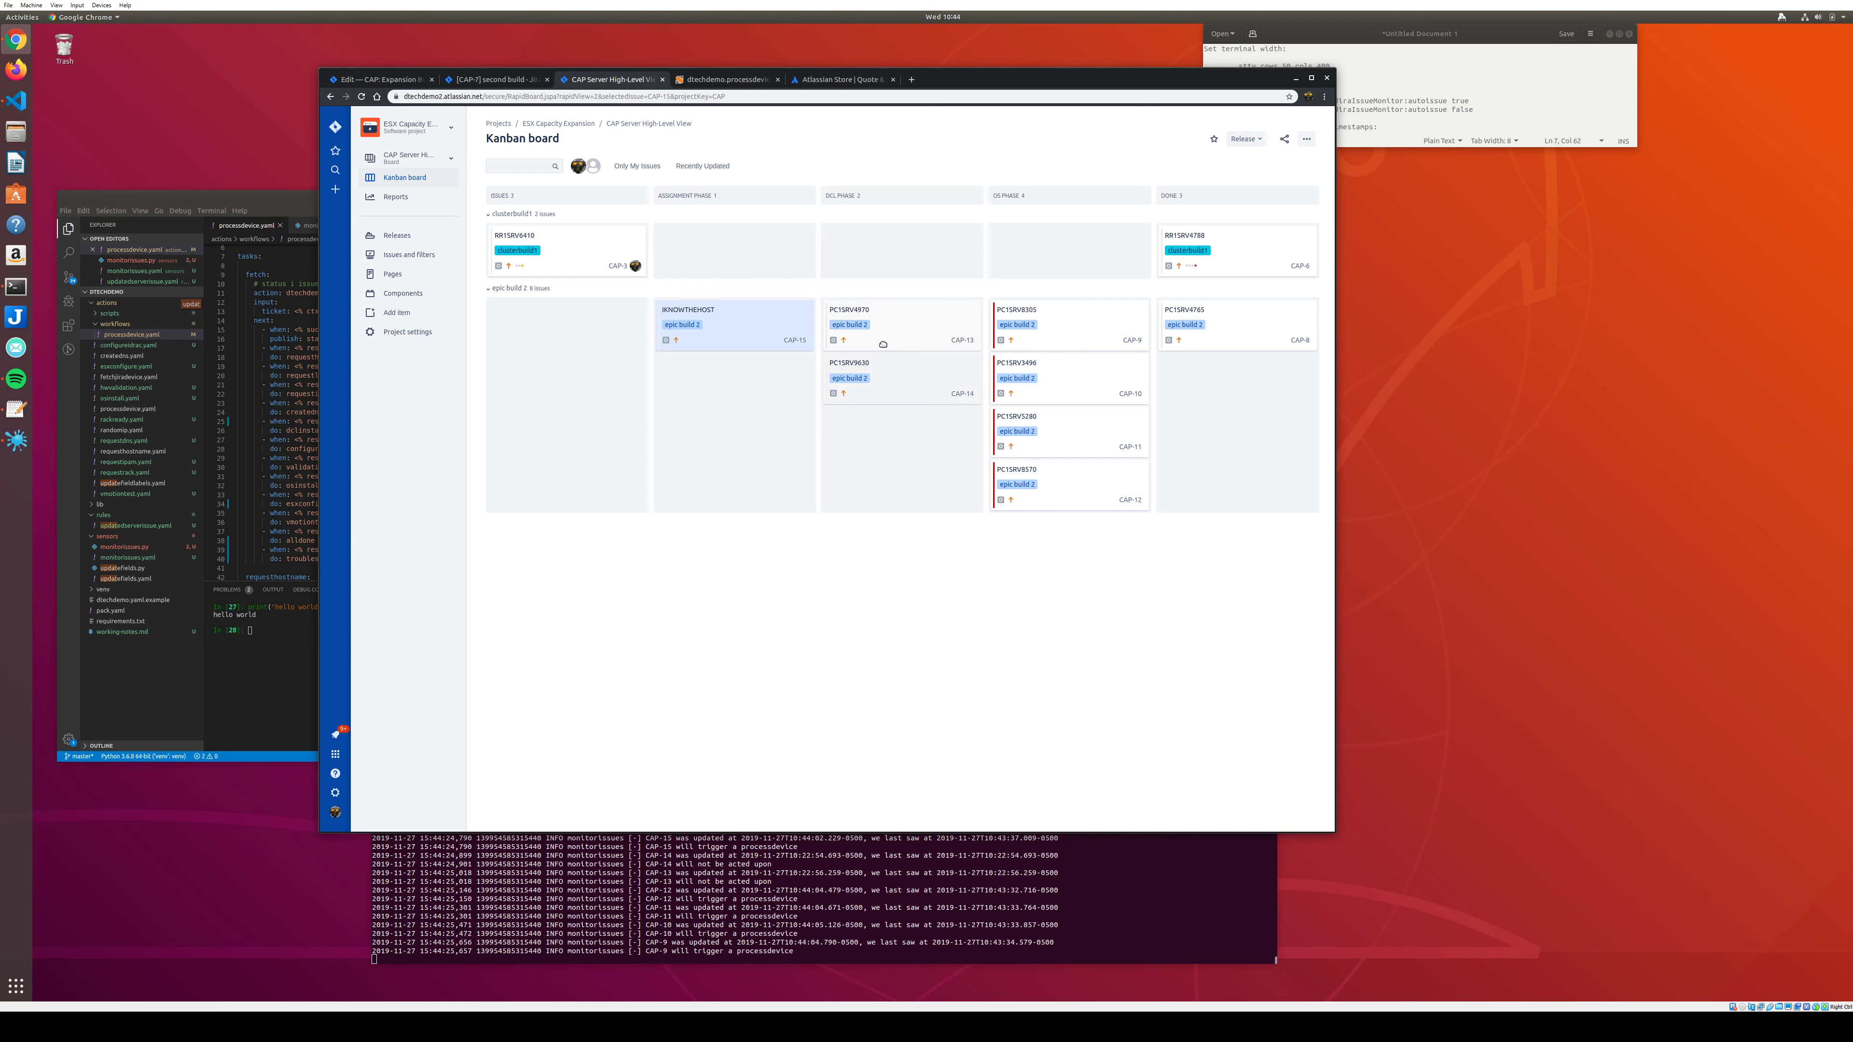
{"action": "left_click", "coordinate": [452, 159]}
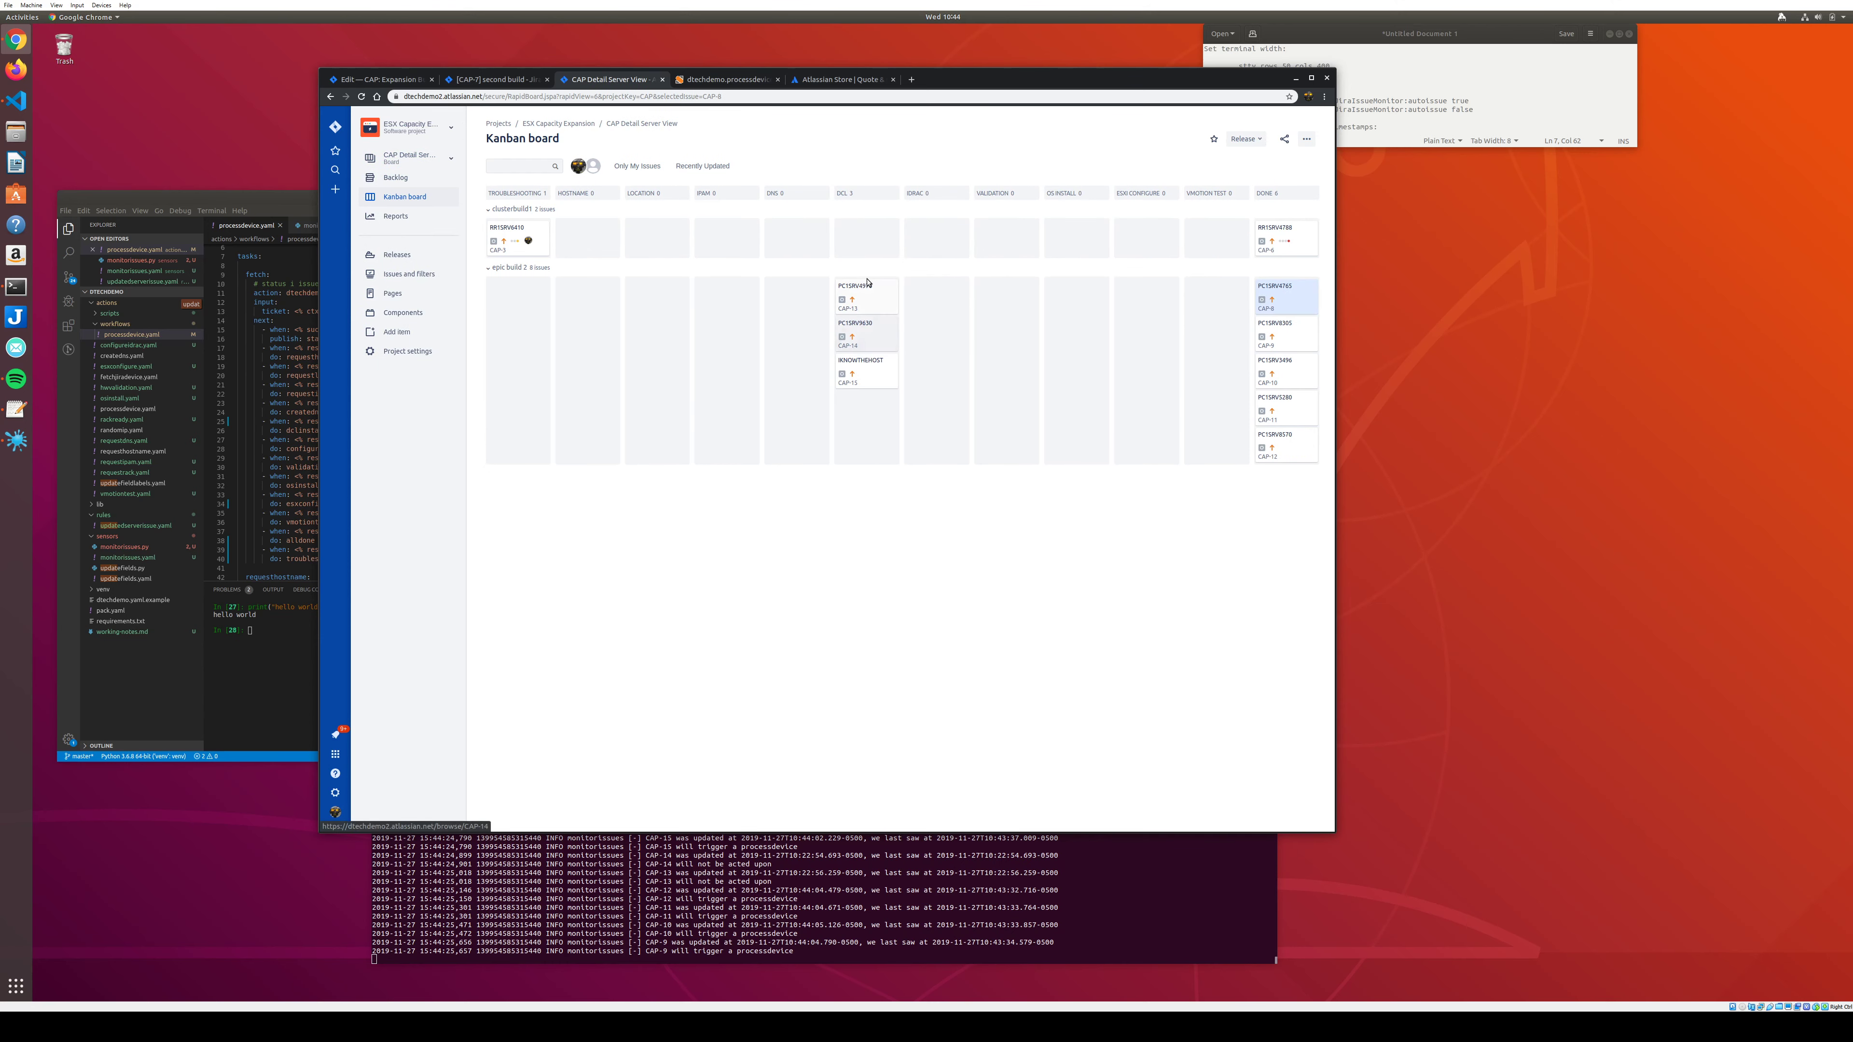
{"action": "left_click_drag", "start_coordinate": [866, 296], "coordinate": [919, 380]}
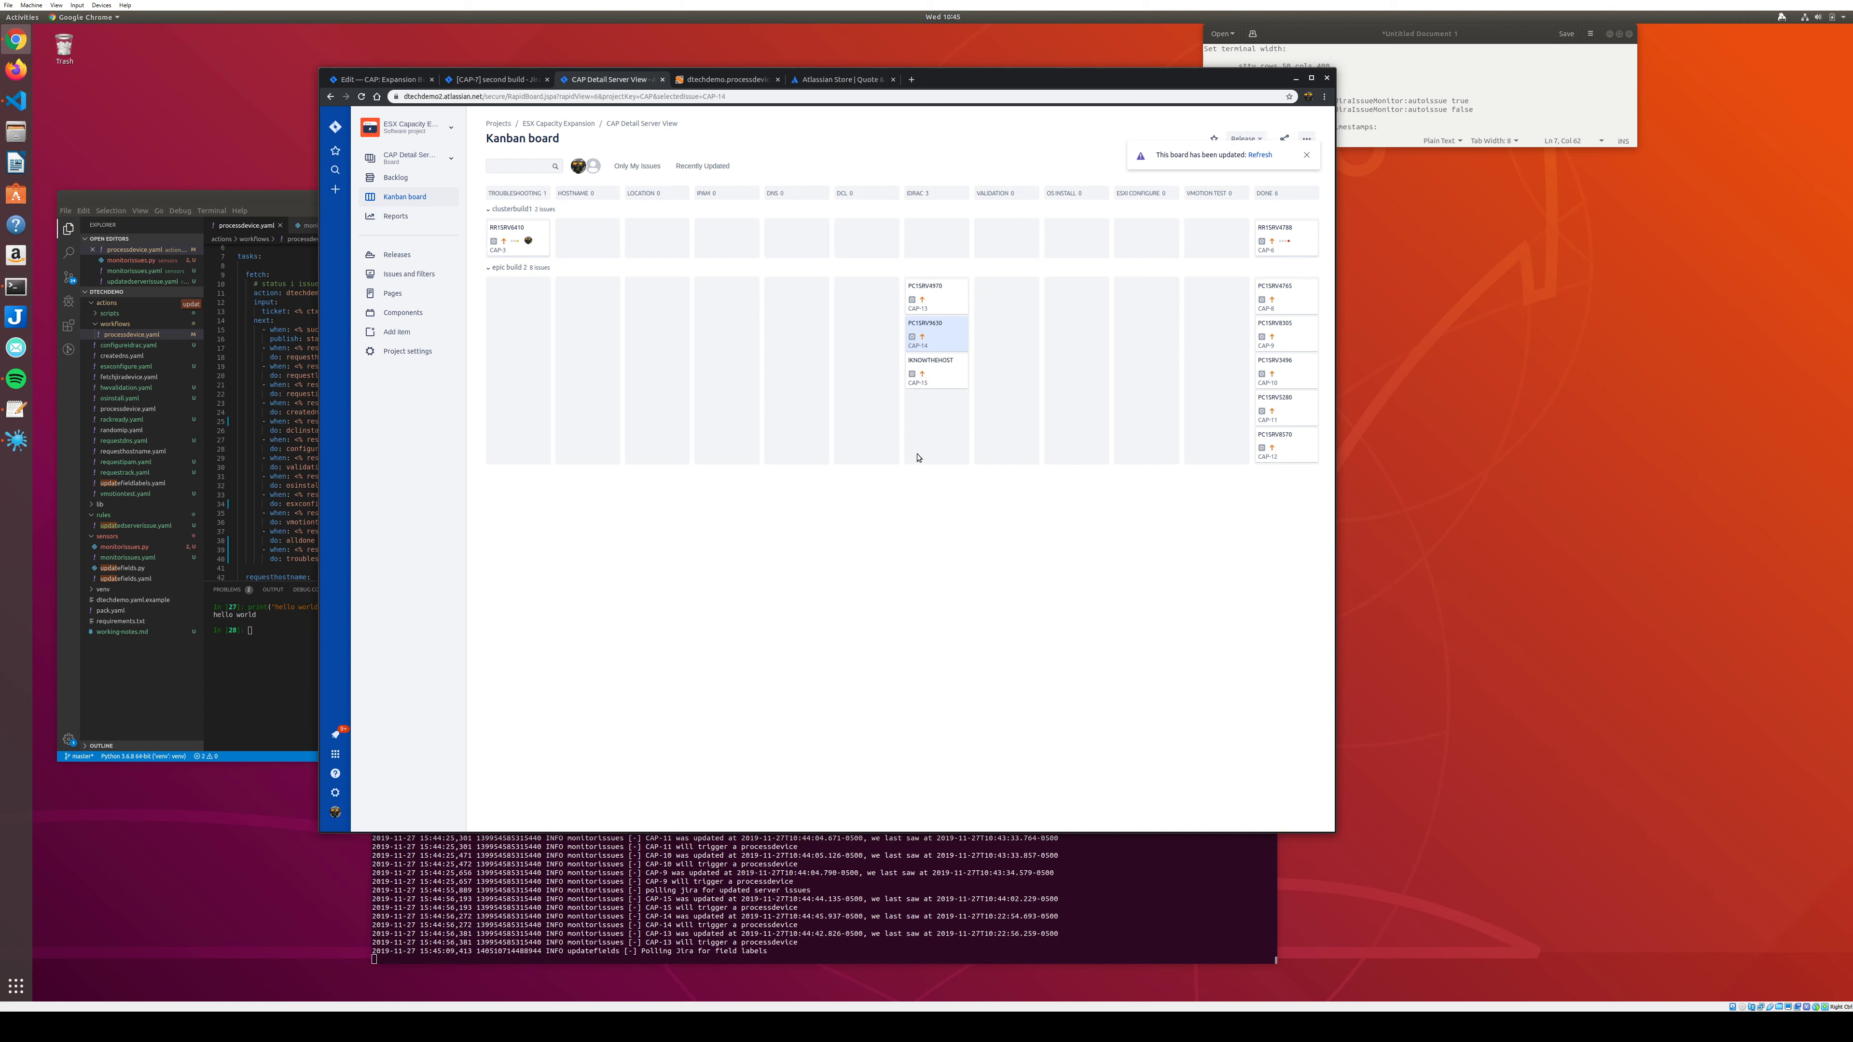
{"action": "left_click", "coordinate": [441, 163]}
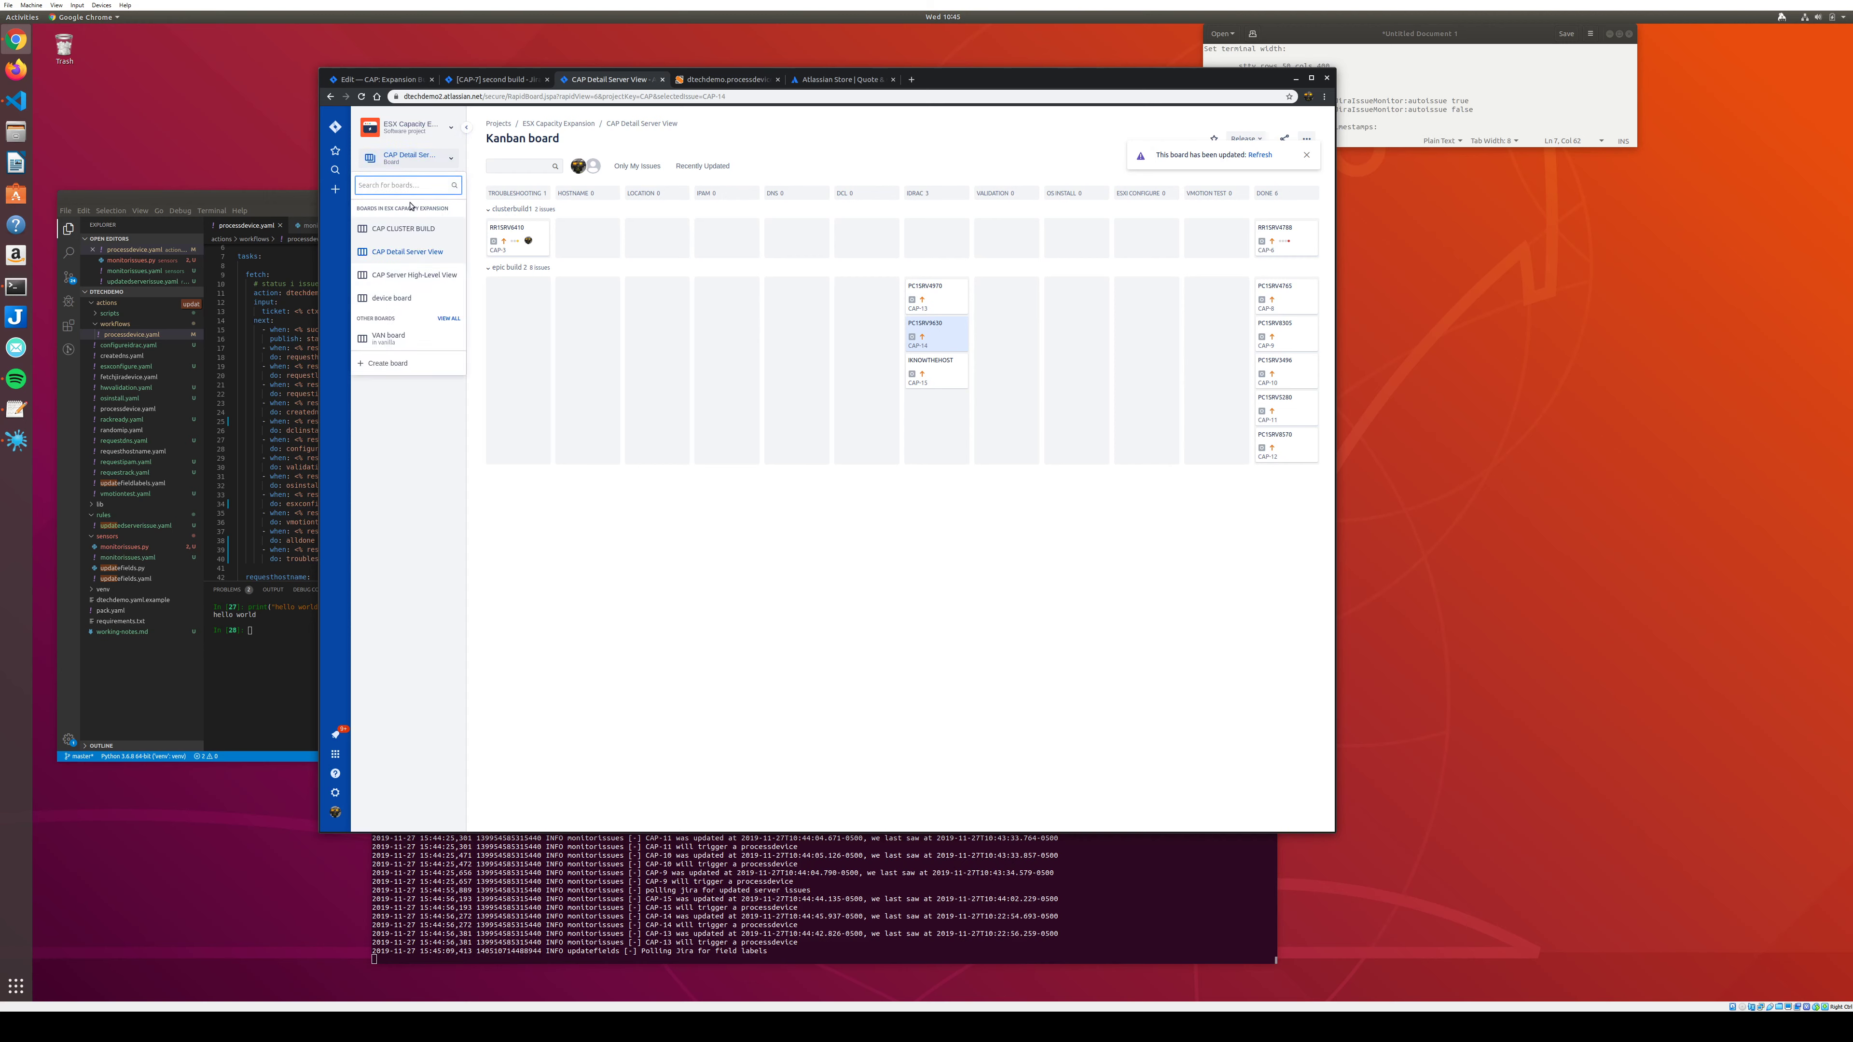
Open the CAP CLUSTER BUILD board and view the details of CAP-7 second build.
{"action": "left_click", "coordinate": [405, 228]}
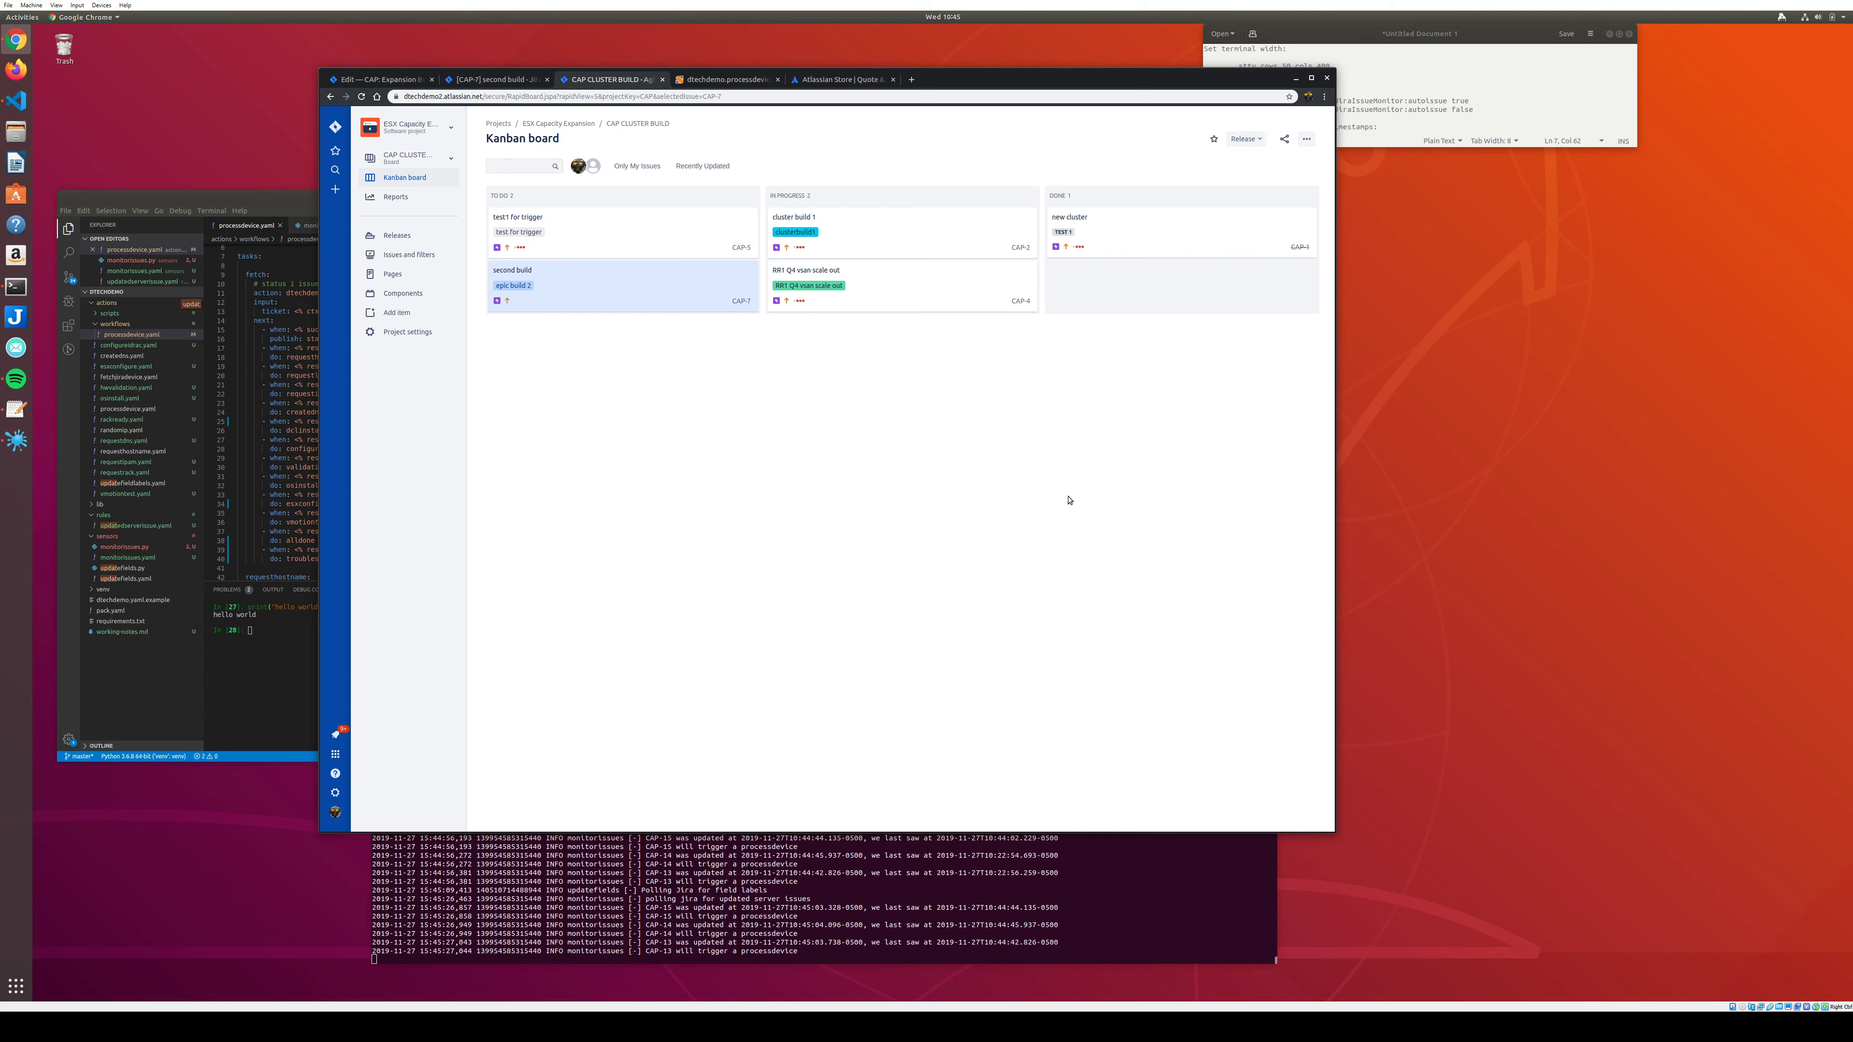
{"action": "left_click", "coordinate": [653, 308]}
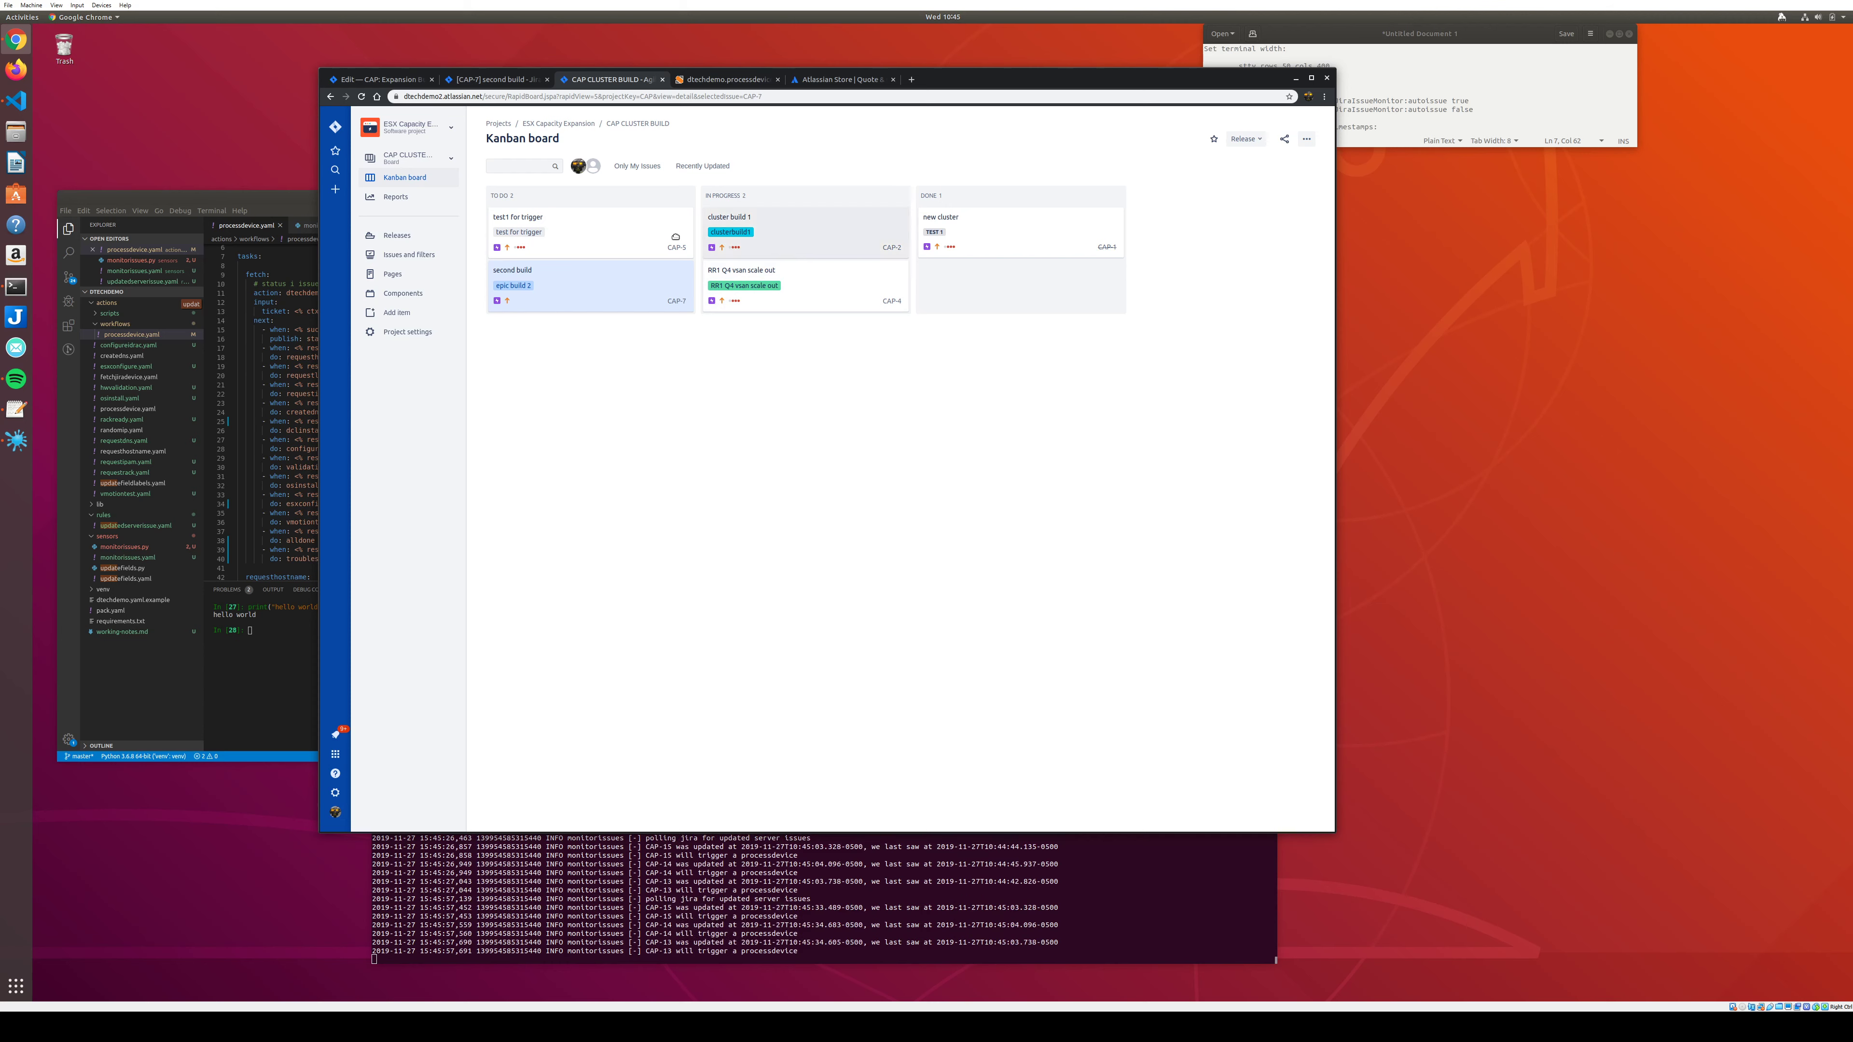
{"action": "left_click", "coordinate": [447, 161]}
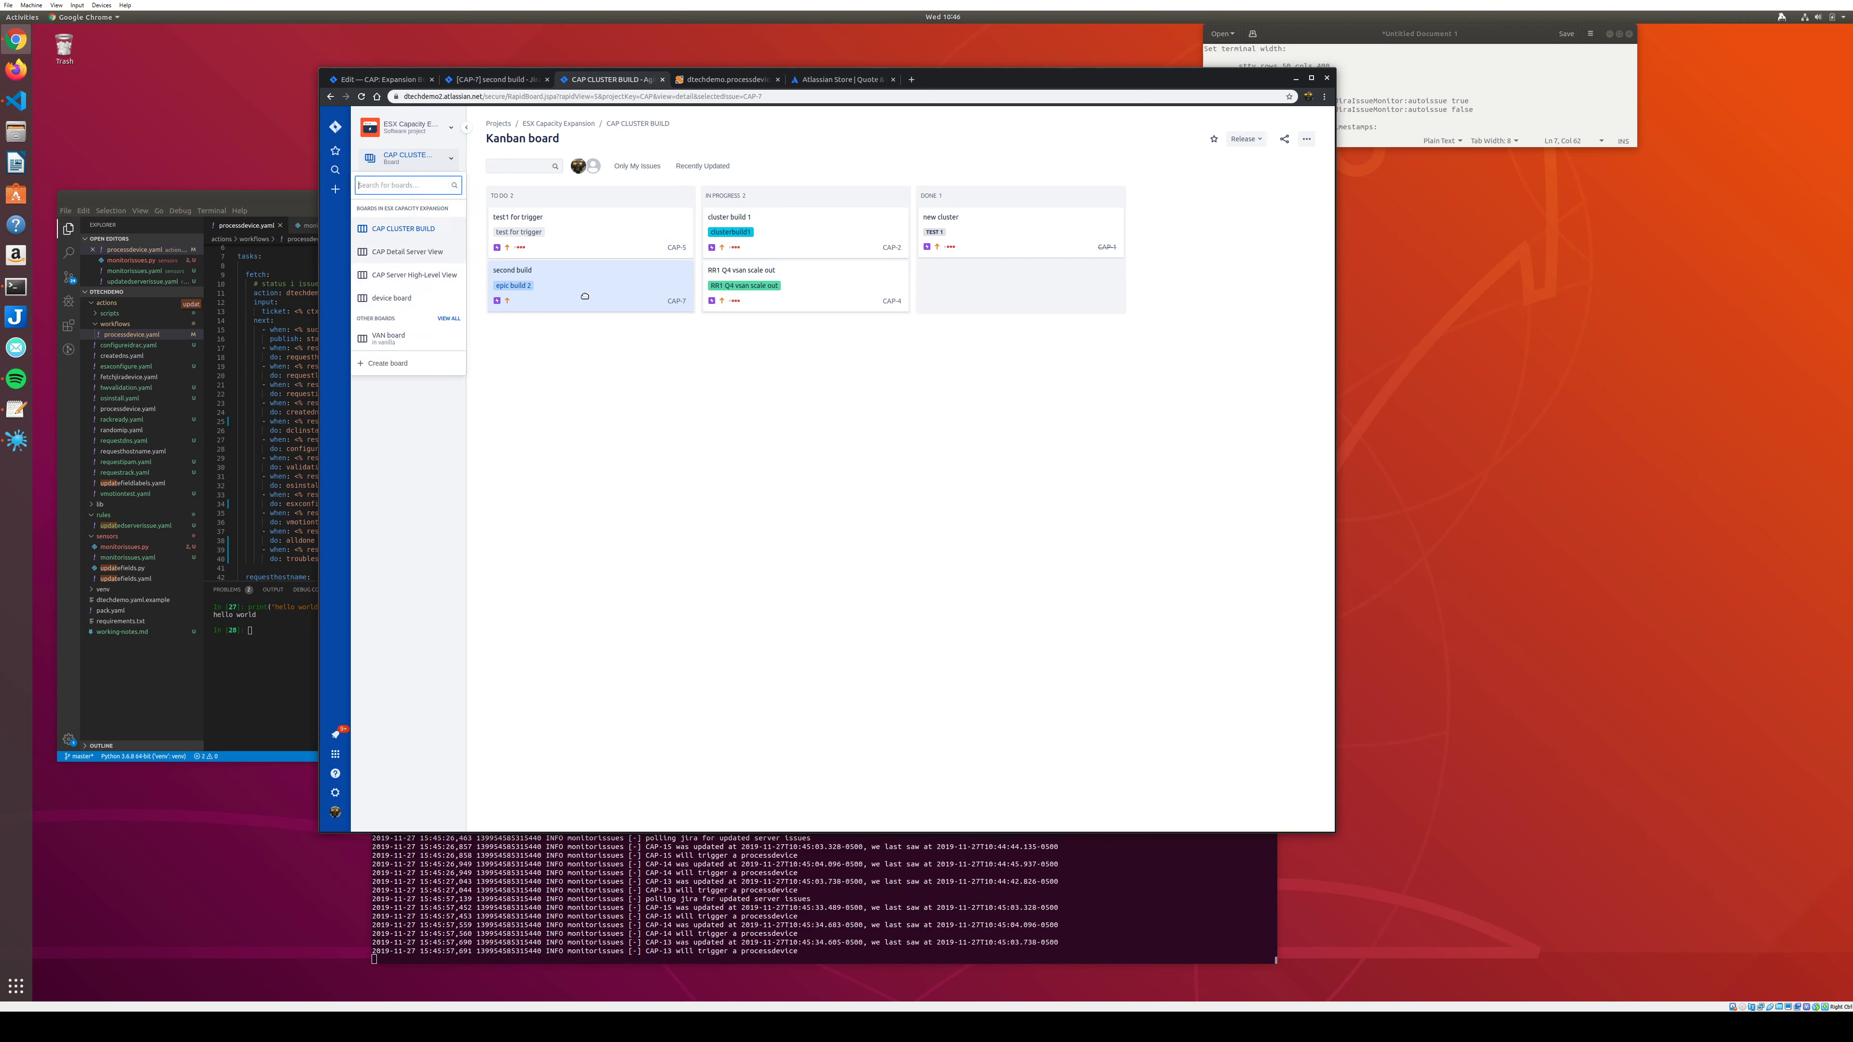
{"action": "left_click", "coordinate": [564, 308]}
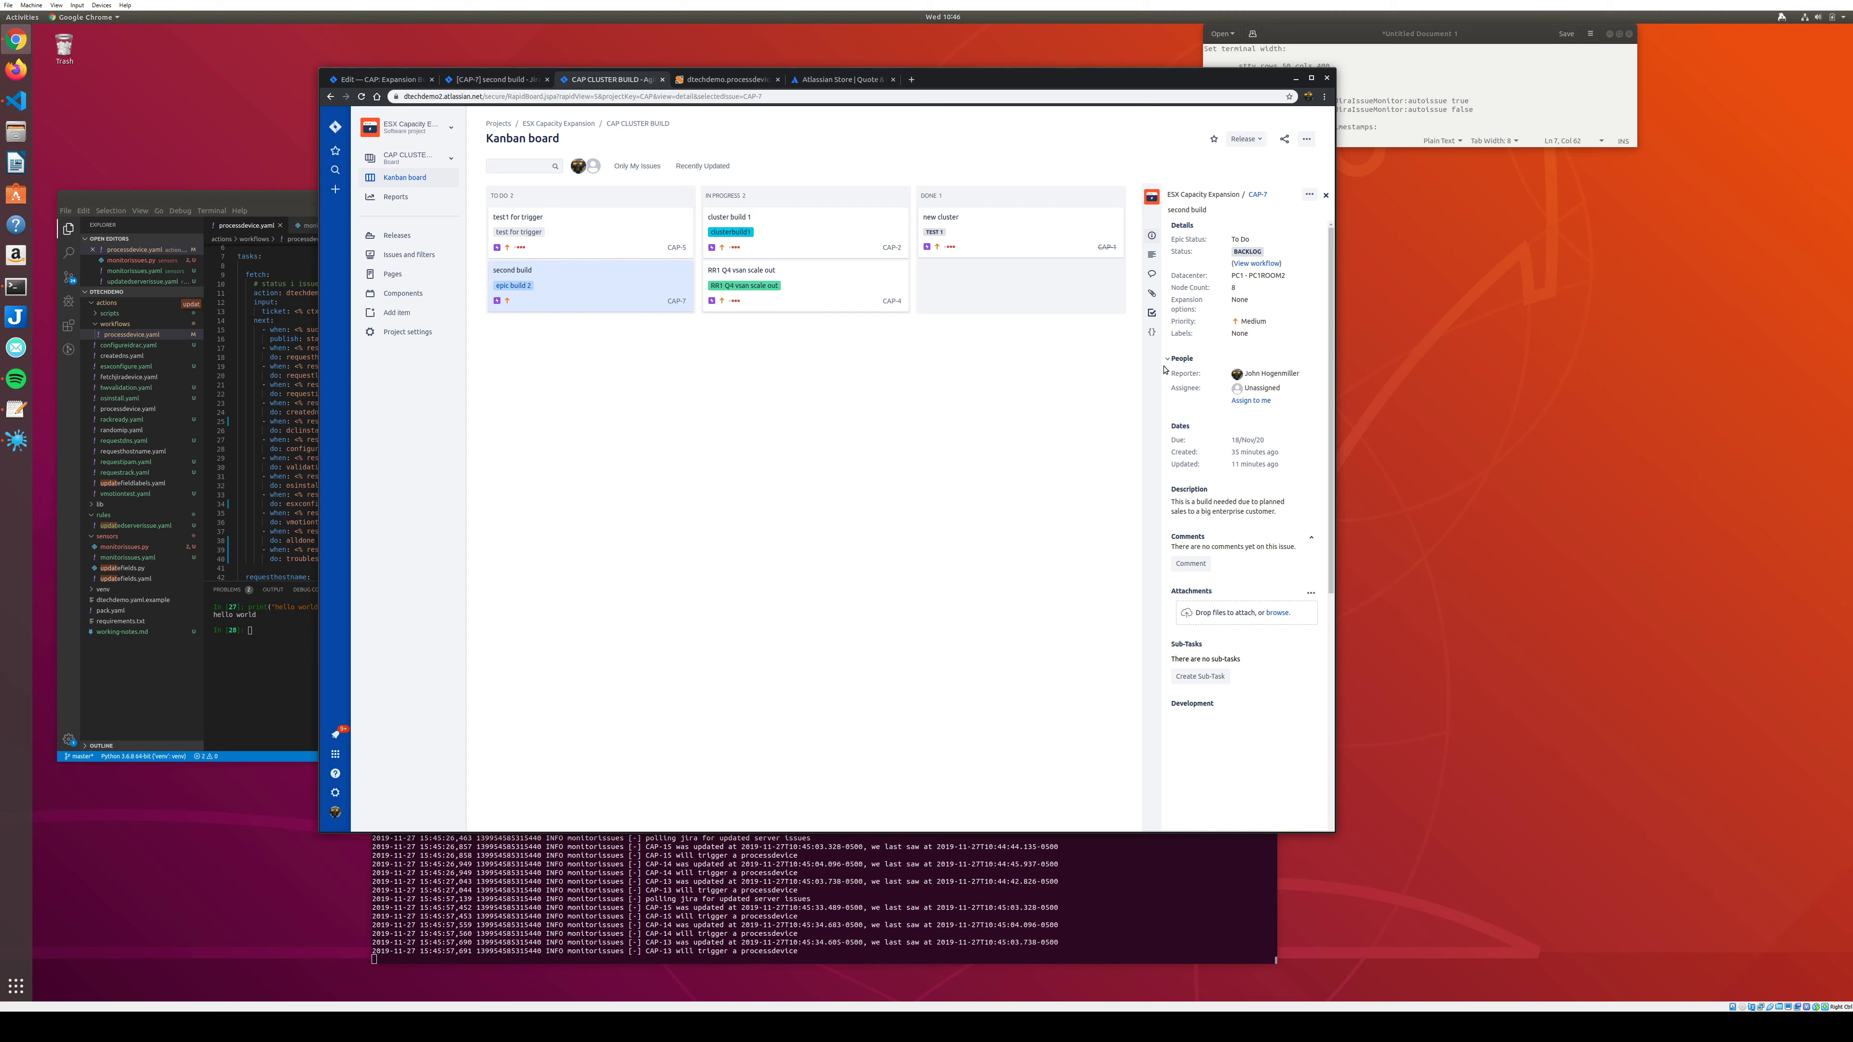
Switch back to the CAP Server High-Level View board, reload it, and bring up the terminal log.
{"action": "left_click", "coordinate": [446, 159]}
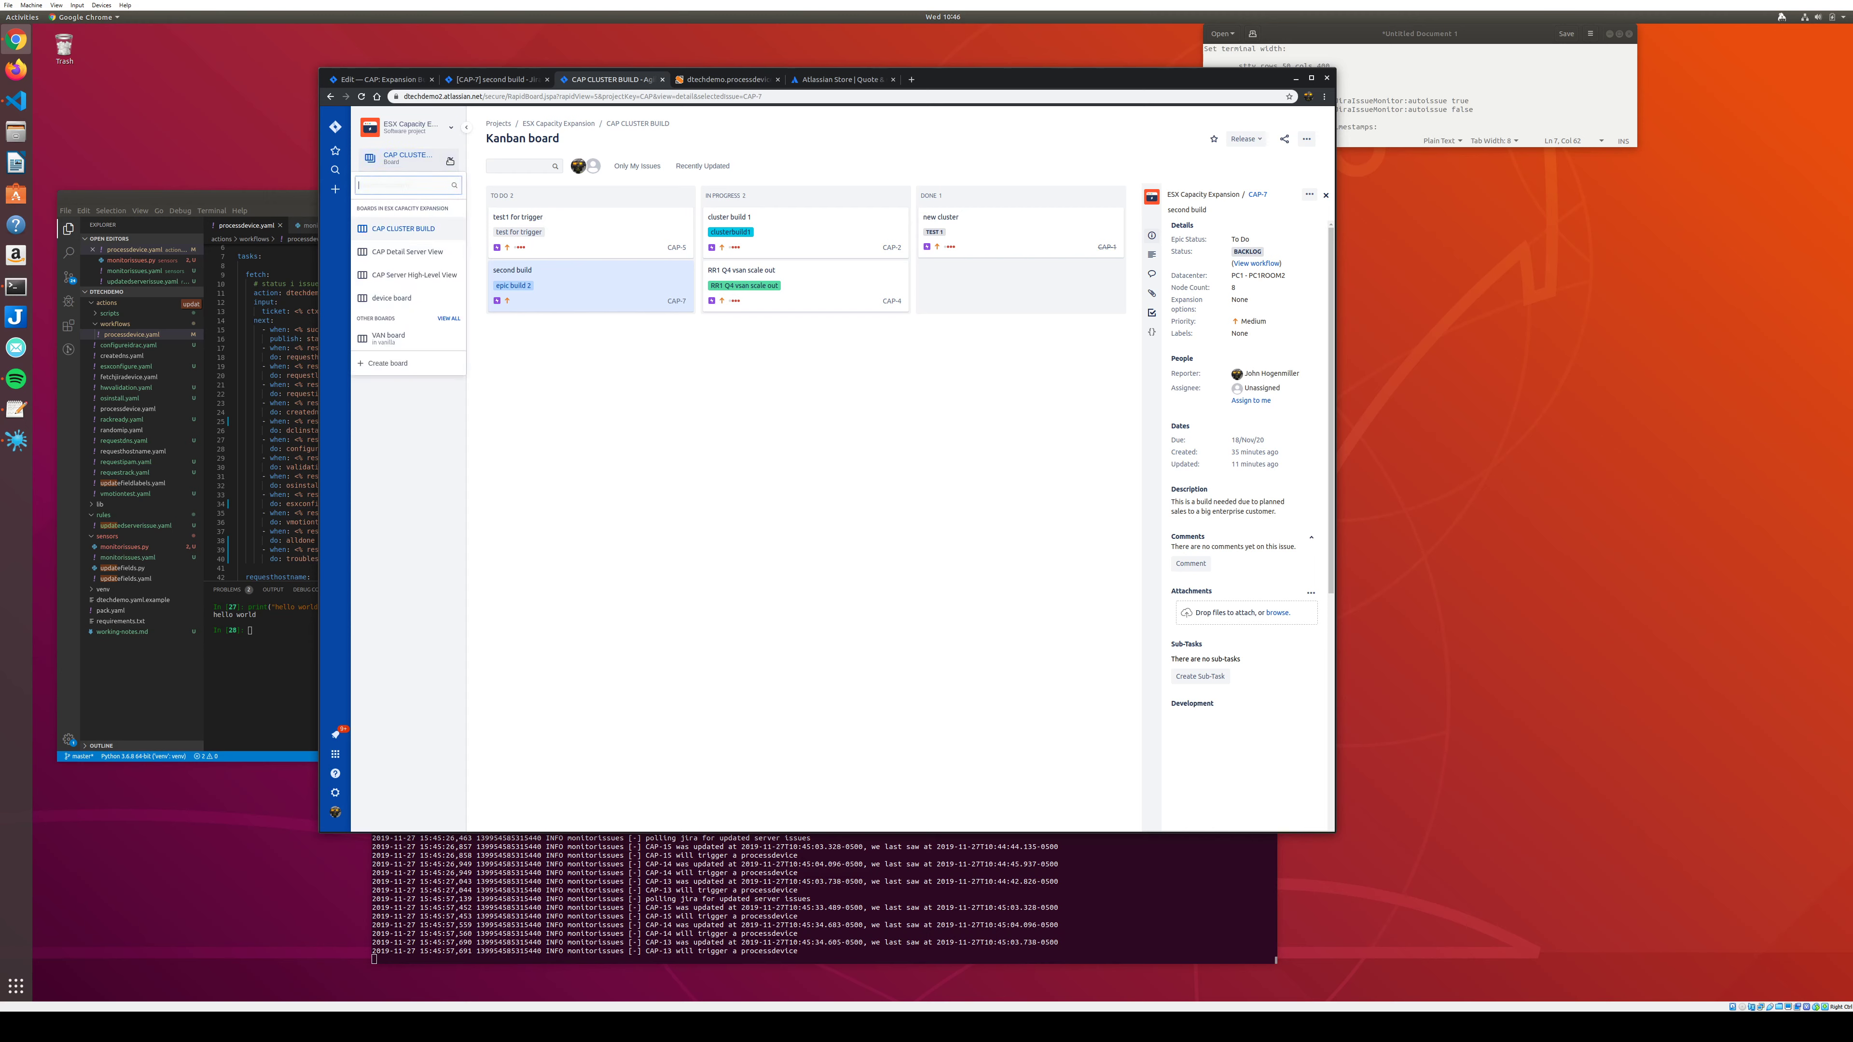
{"action": "left_click", "coordinate": [413, 274]}
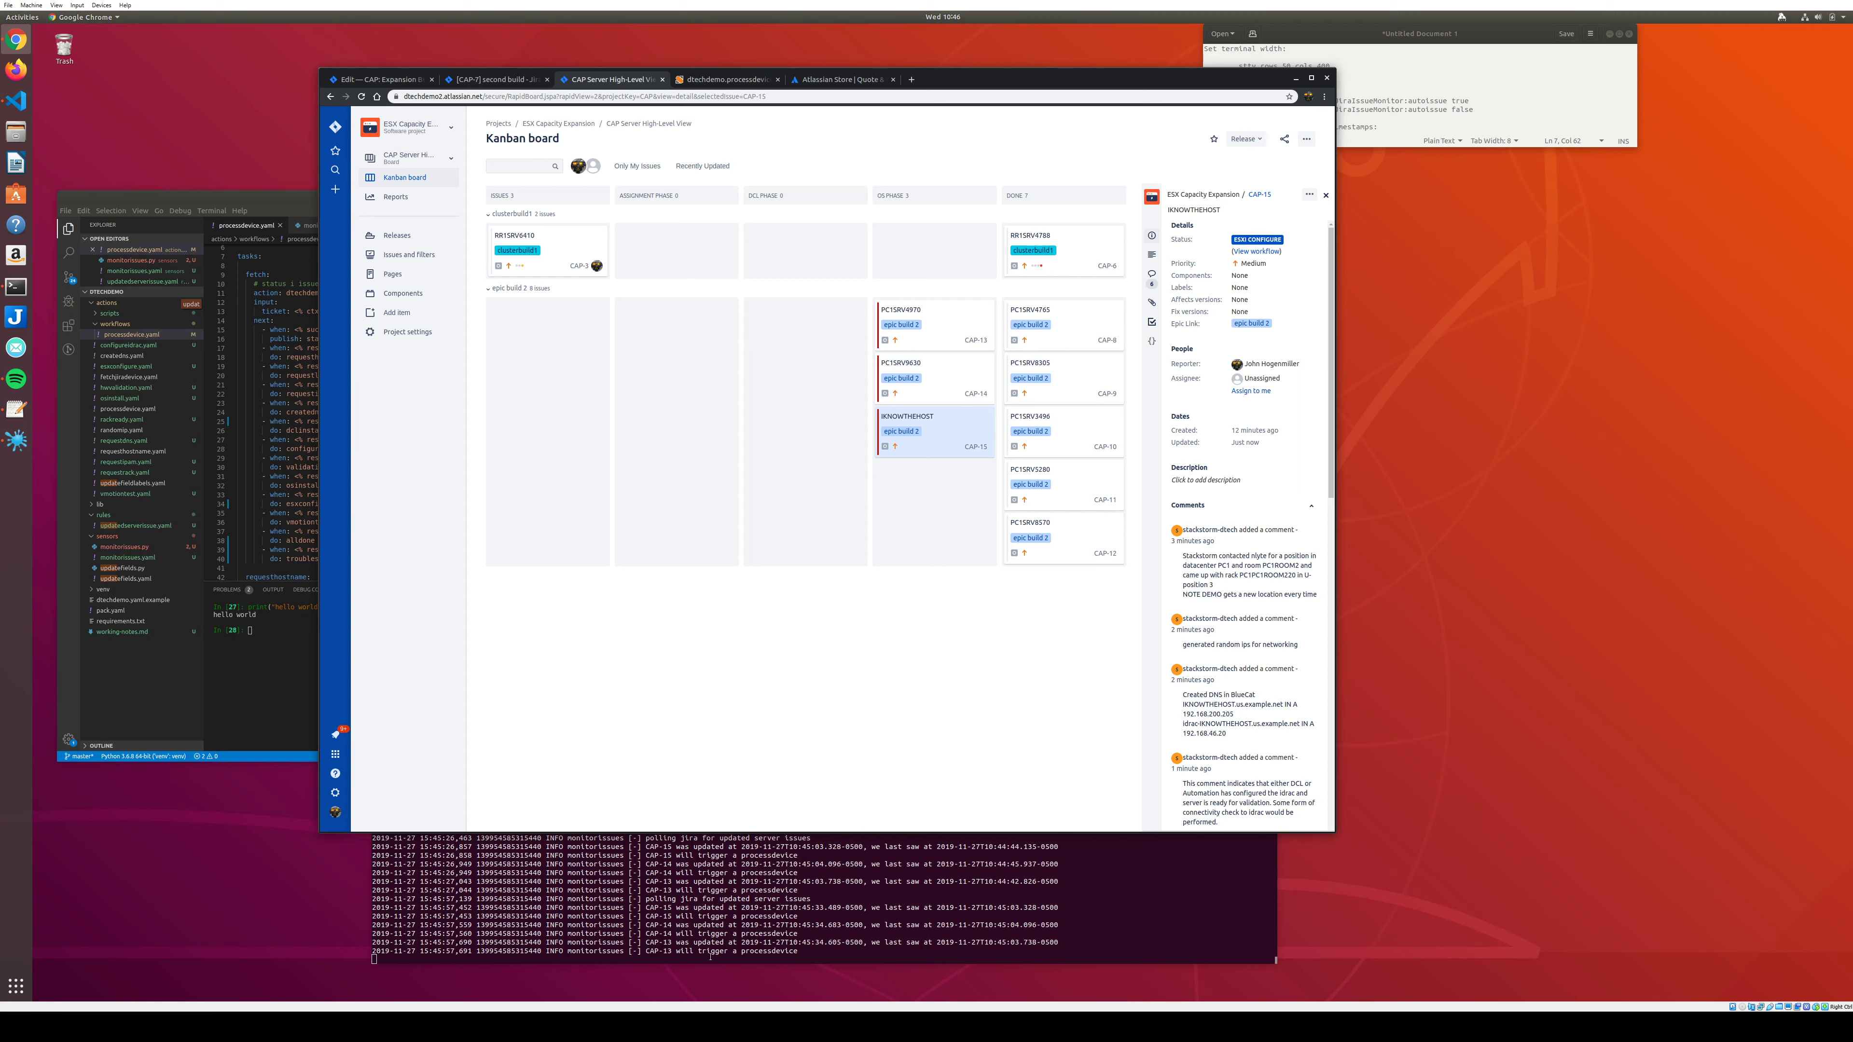
{"action": "left_click", "coordinate": [805, 95]}
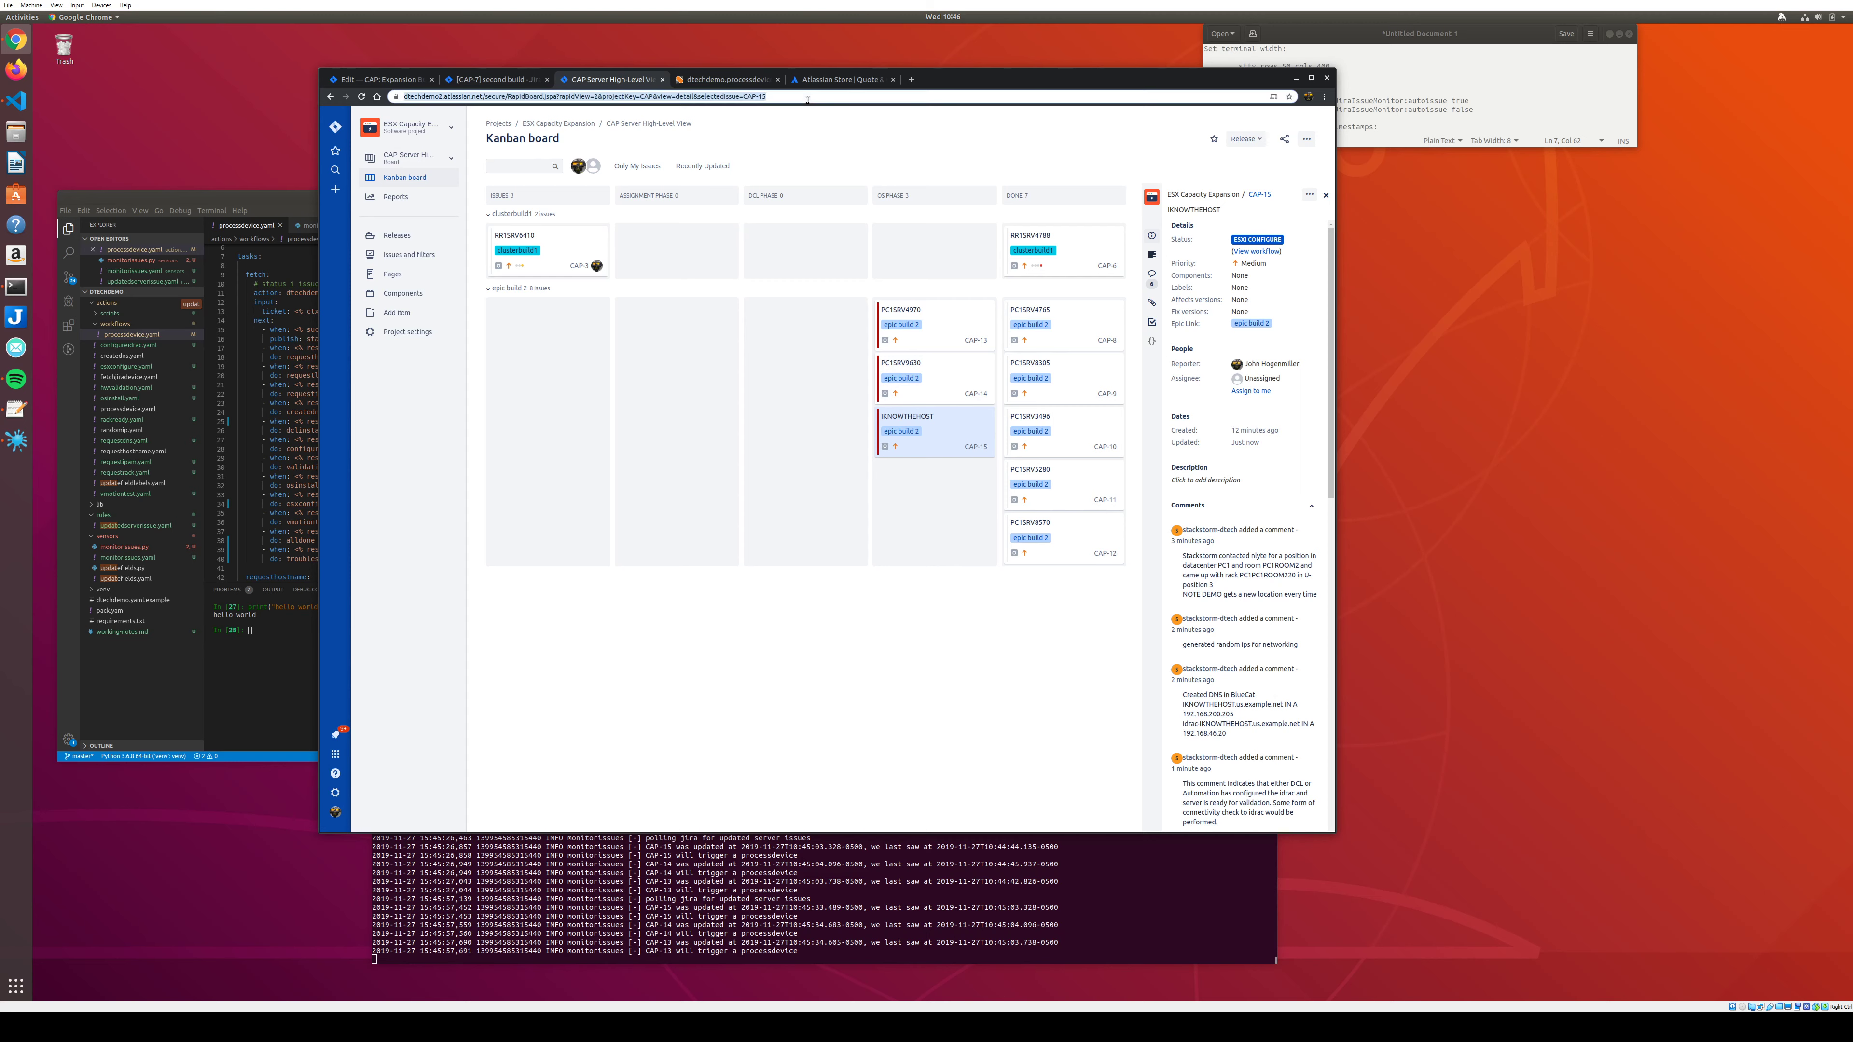
{"action": "key", "text": "Return"}
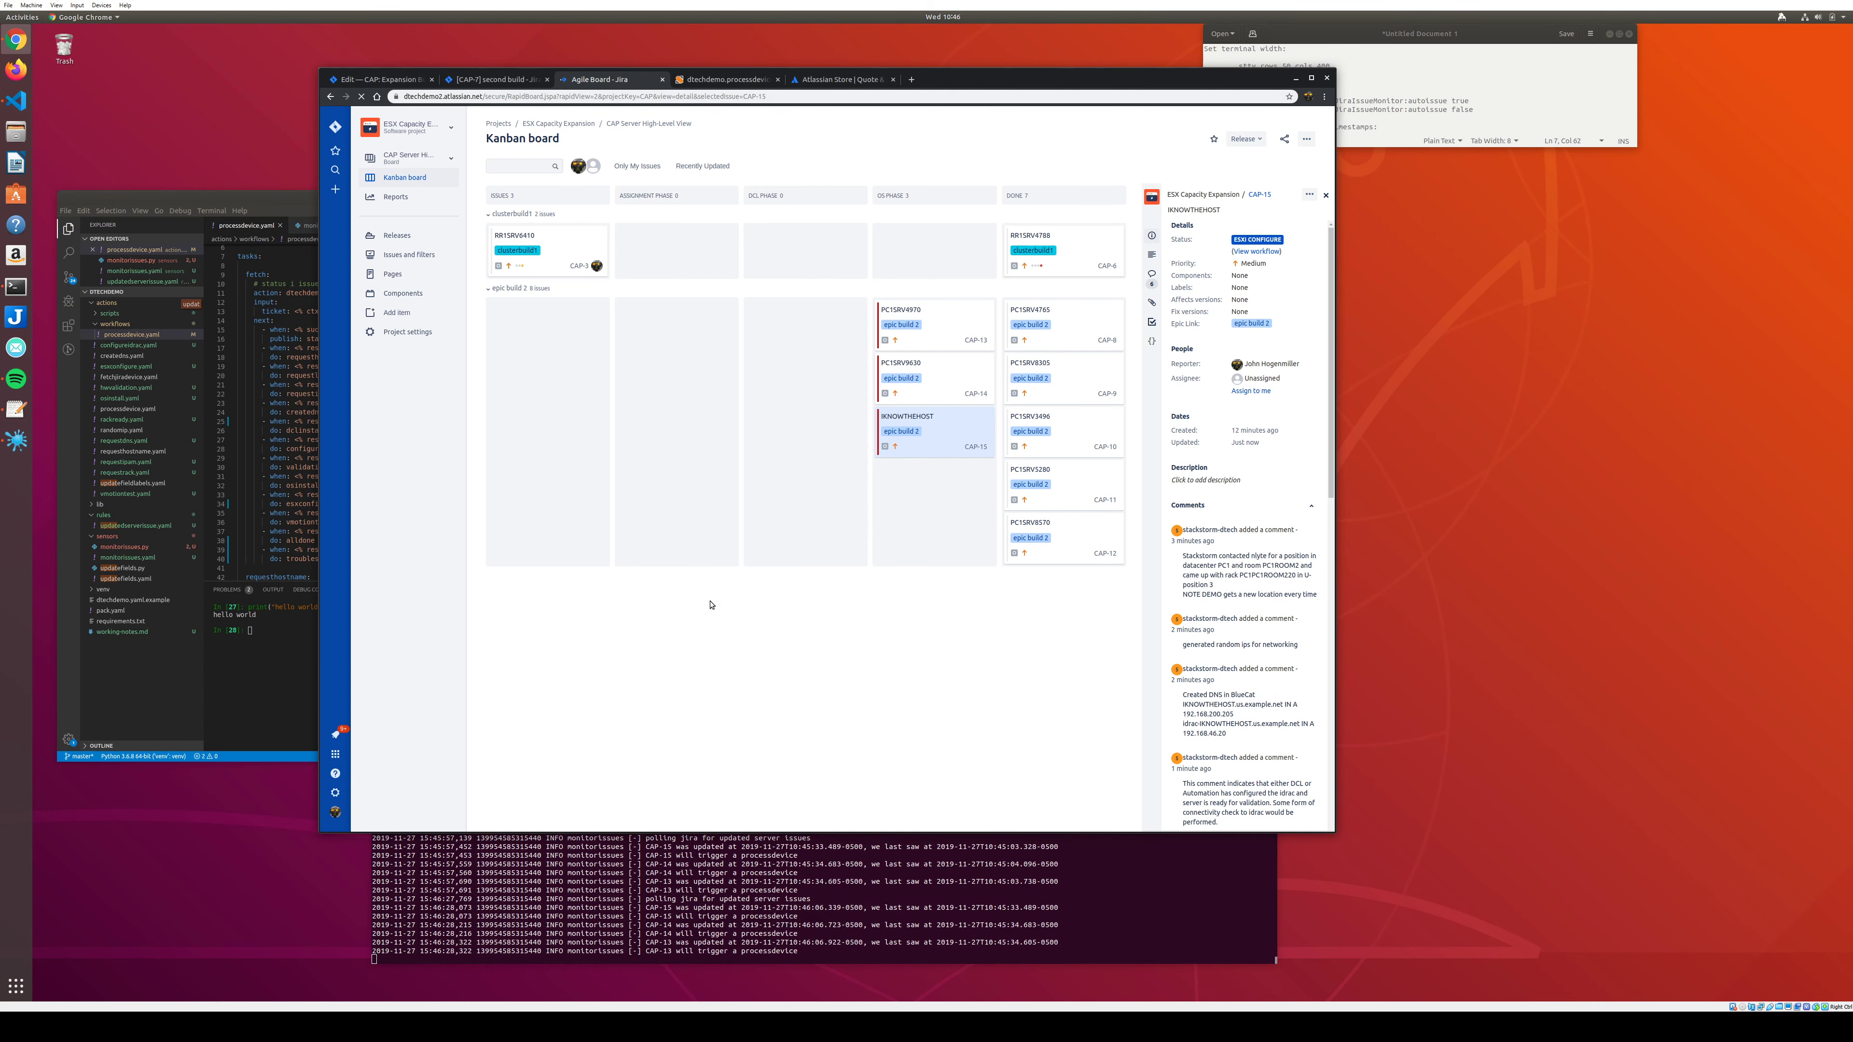
{"action": "key", "text": "alt+Tab"}
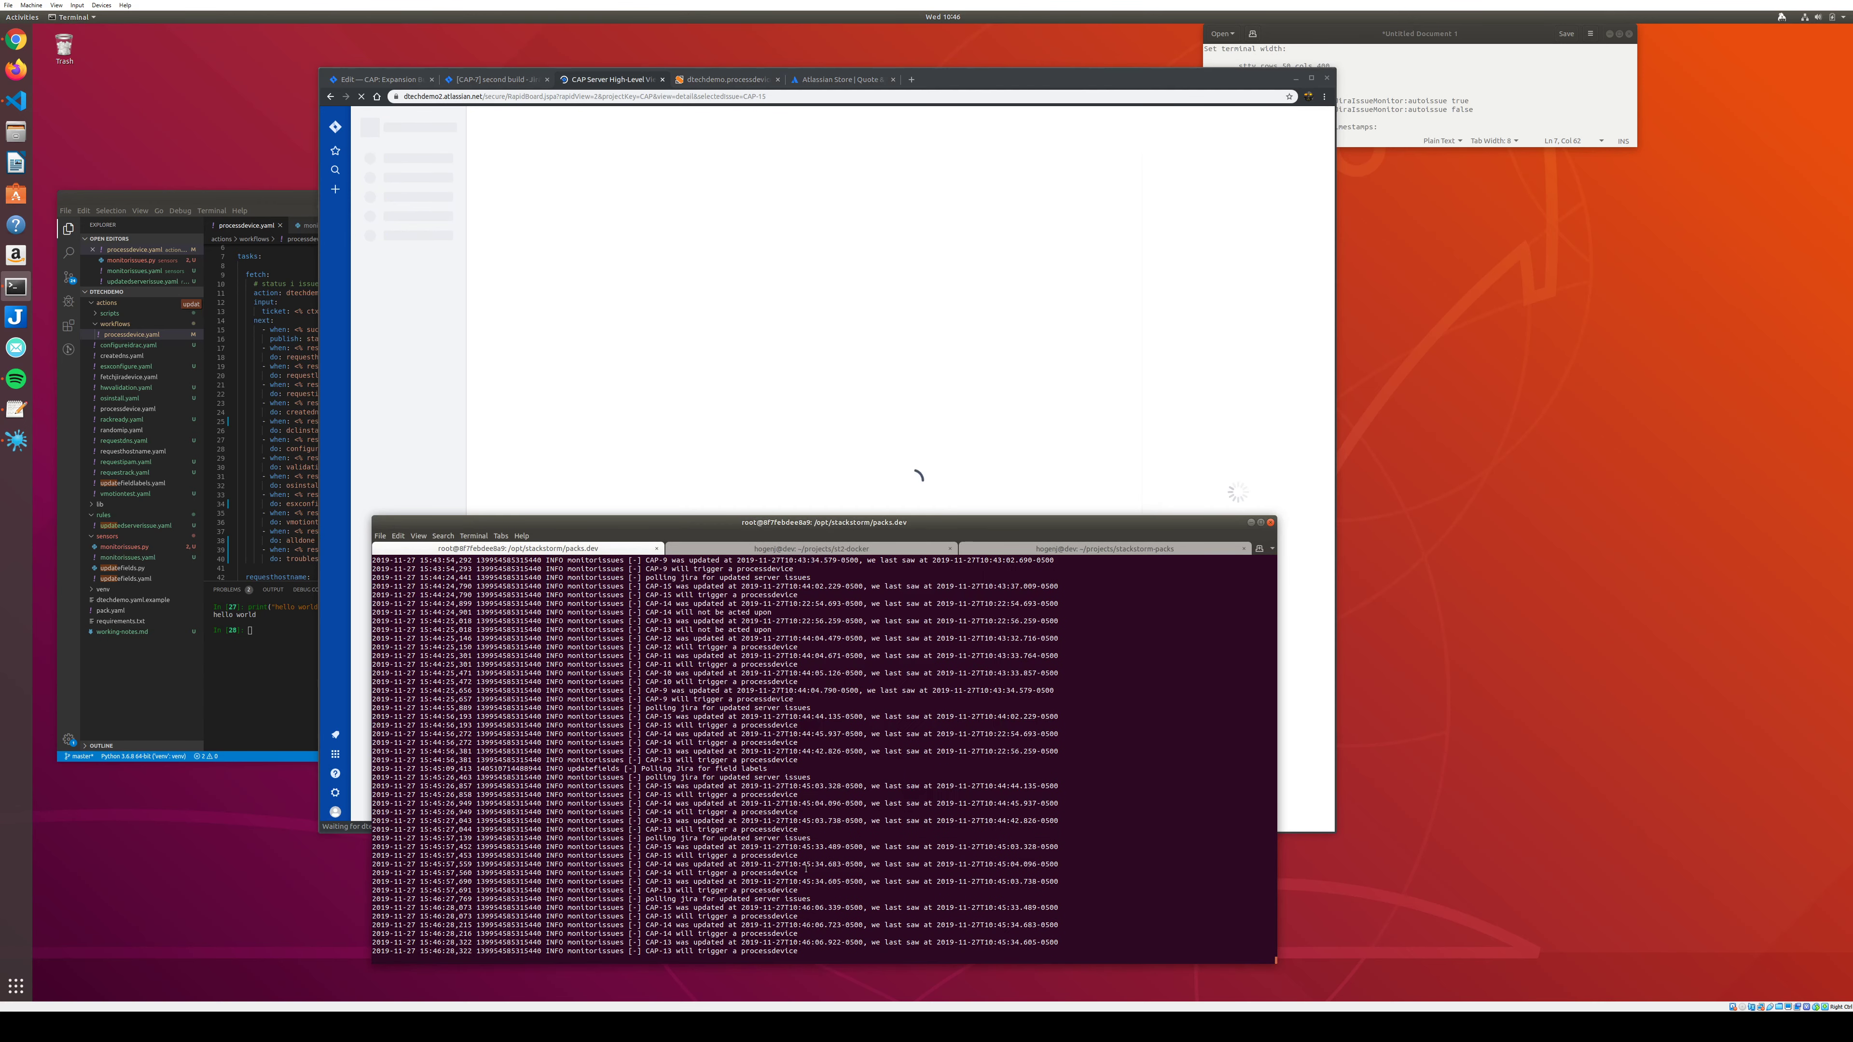
Return to the CAP Server High-Level View board and refresh it with the latest changes.
{"action": "left_click", "coordinate": [775, 483]}
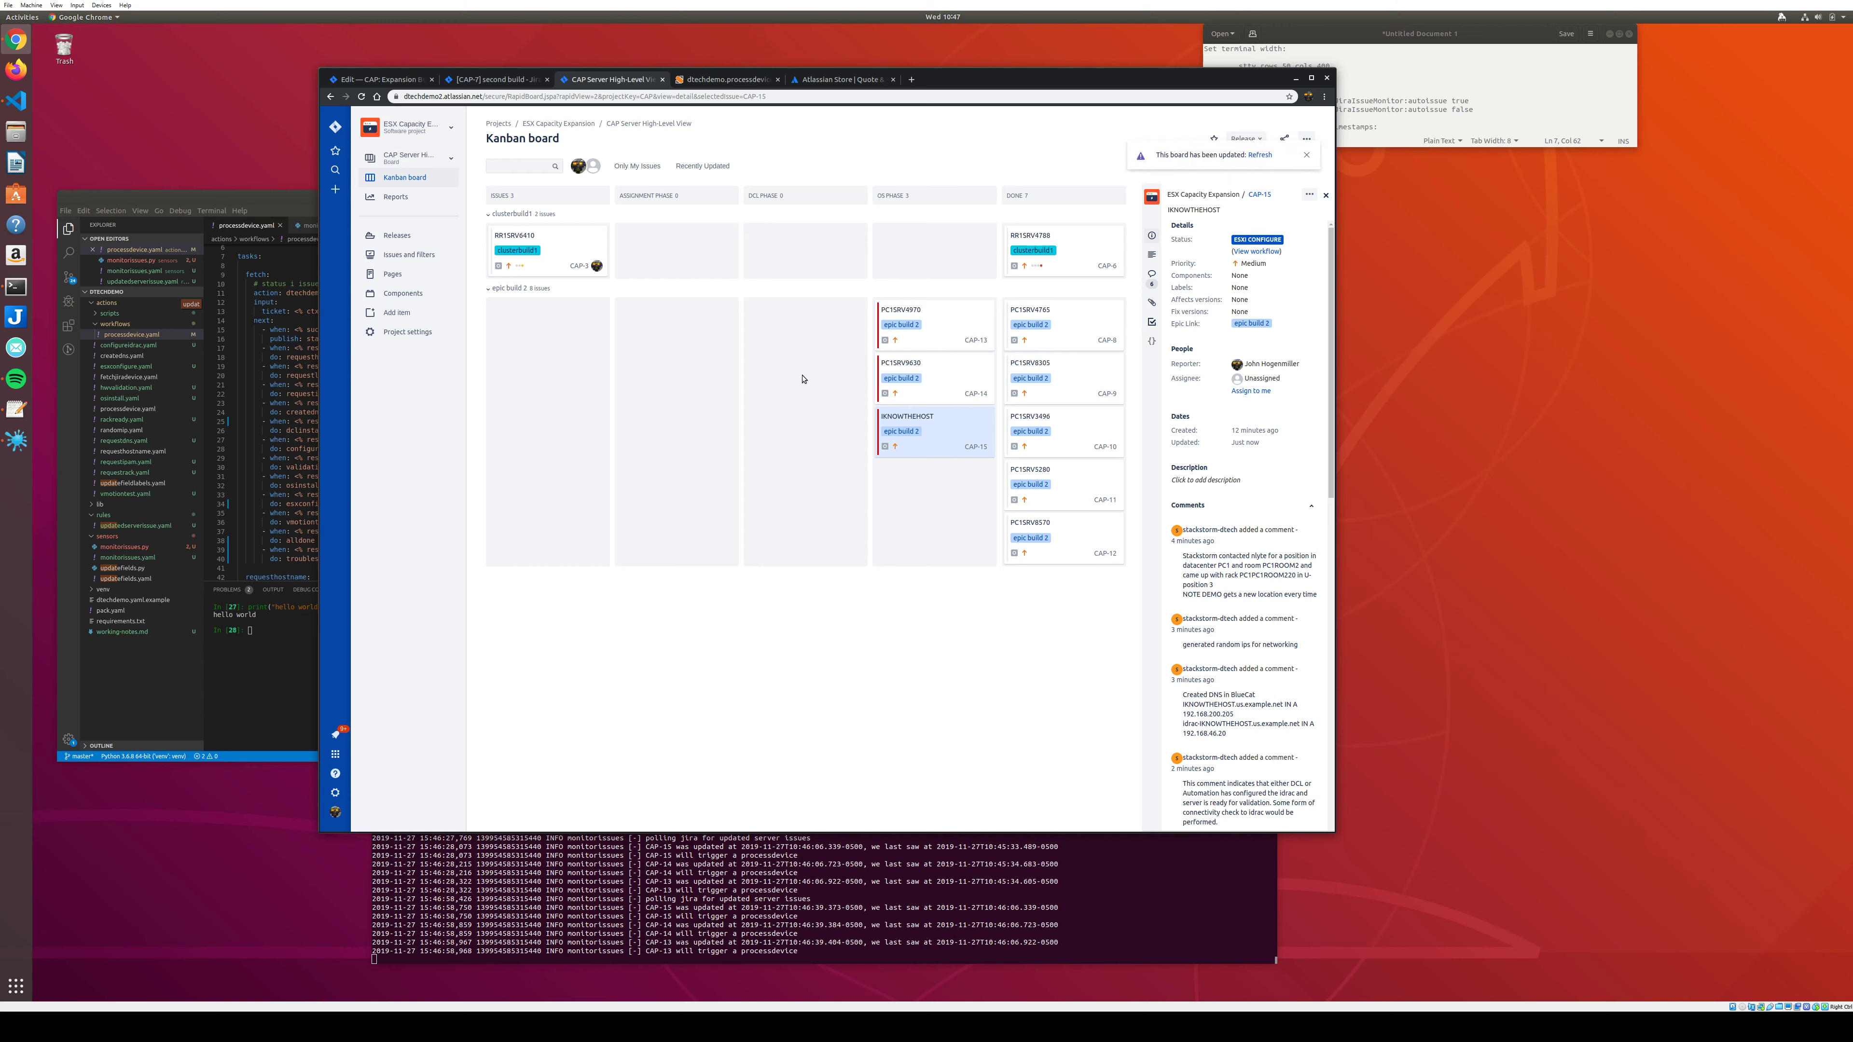
{"action": "left_click", "coordinate": [1260, 155]}
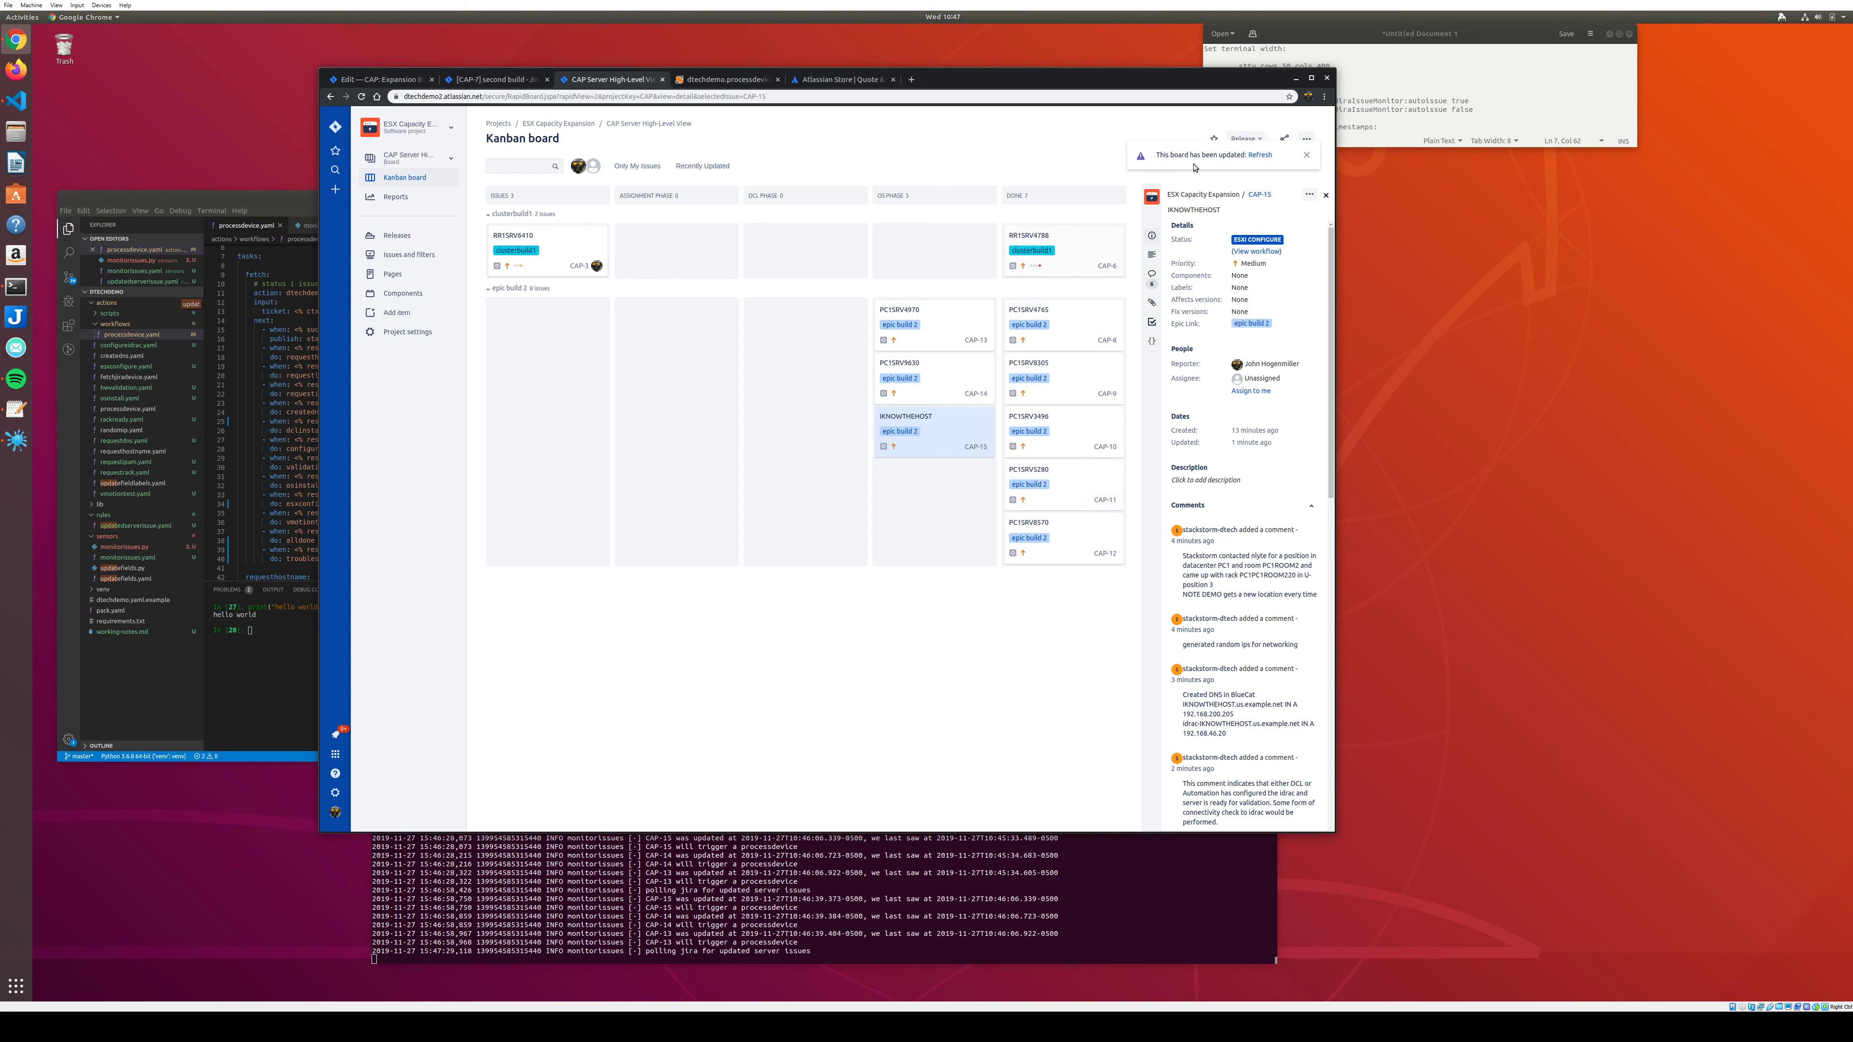
Refresh the board, read through IKNOWTHEHOST's comments, then switch to StackStorm History.
{"action": "left_click", "coordinate": [1268, 155]}
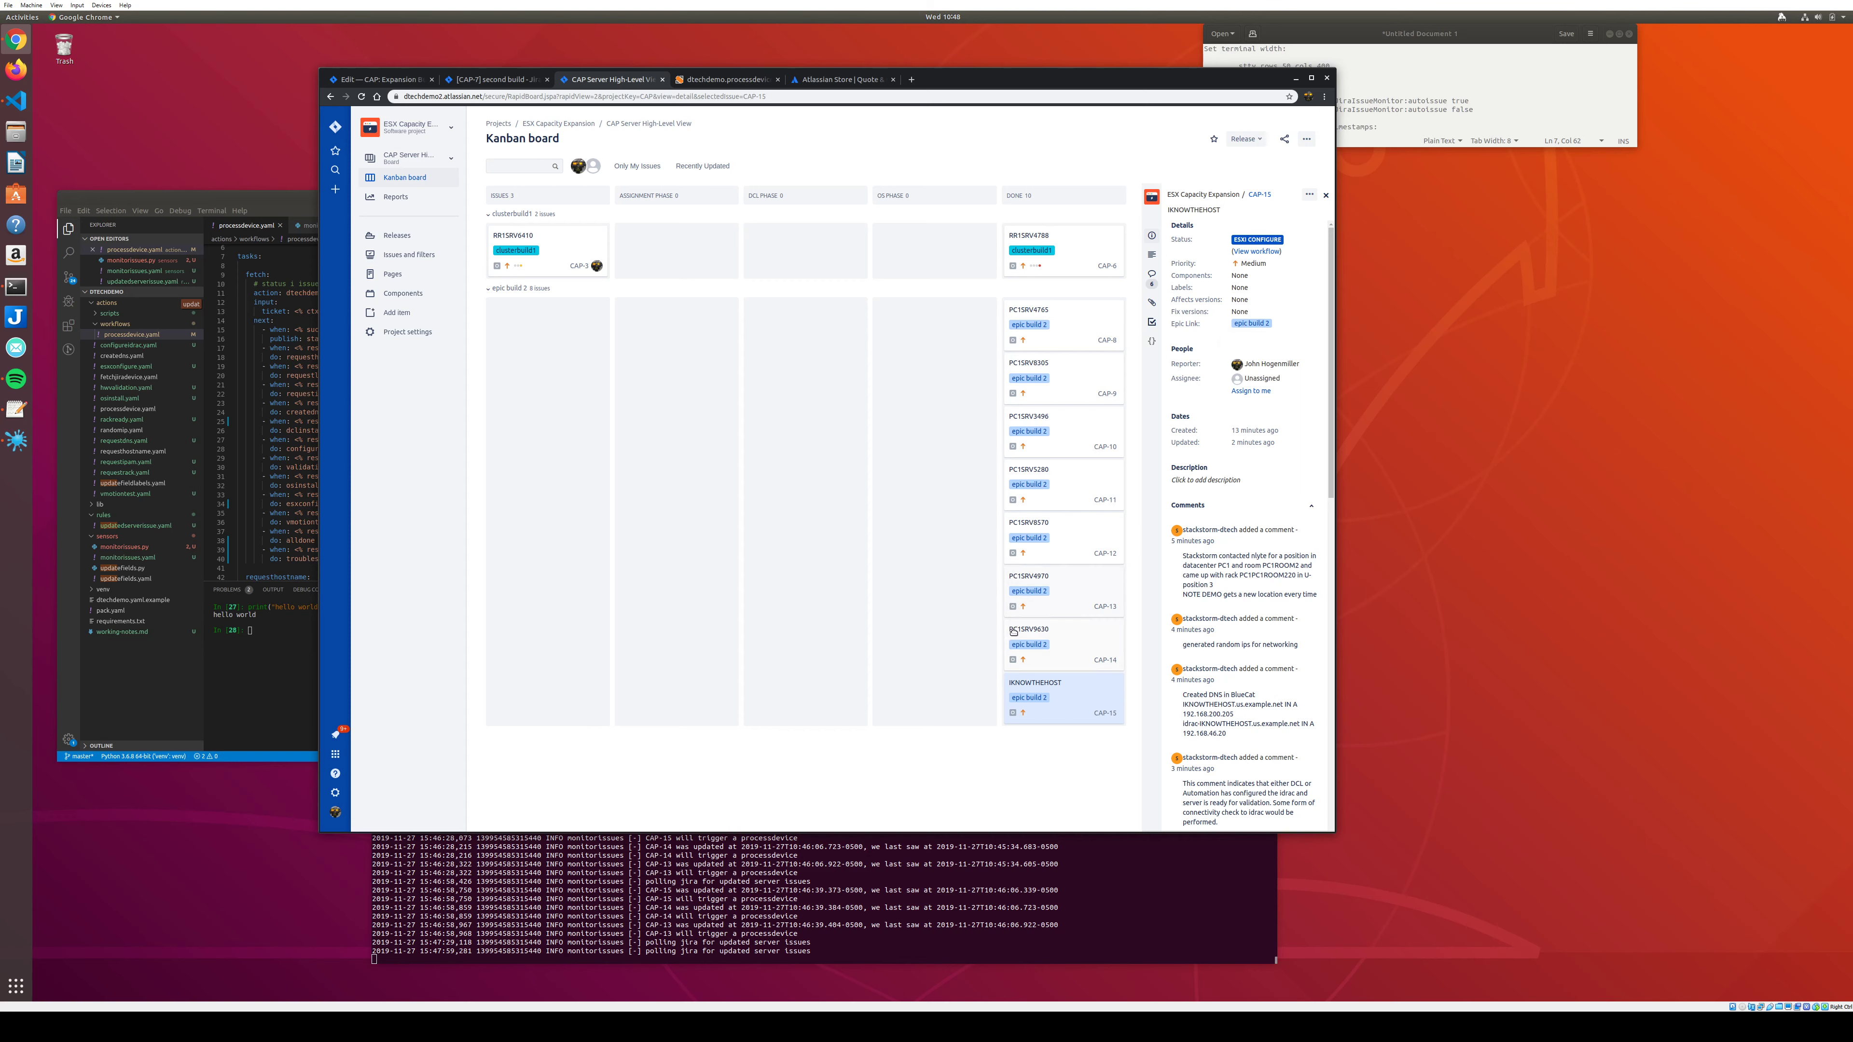
{"action": "left_click", "coordinate": [1078, 683]}
{"action": "scroll", "coordinate": [1241, 611], "scroll_direction": "down", "scroll_amount": 3}
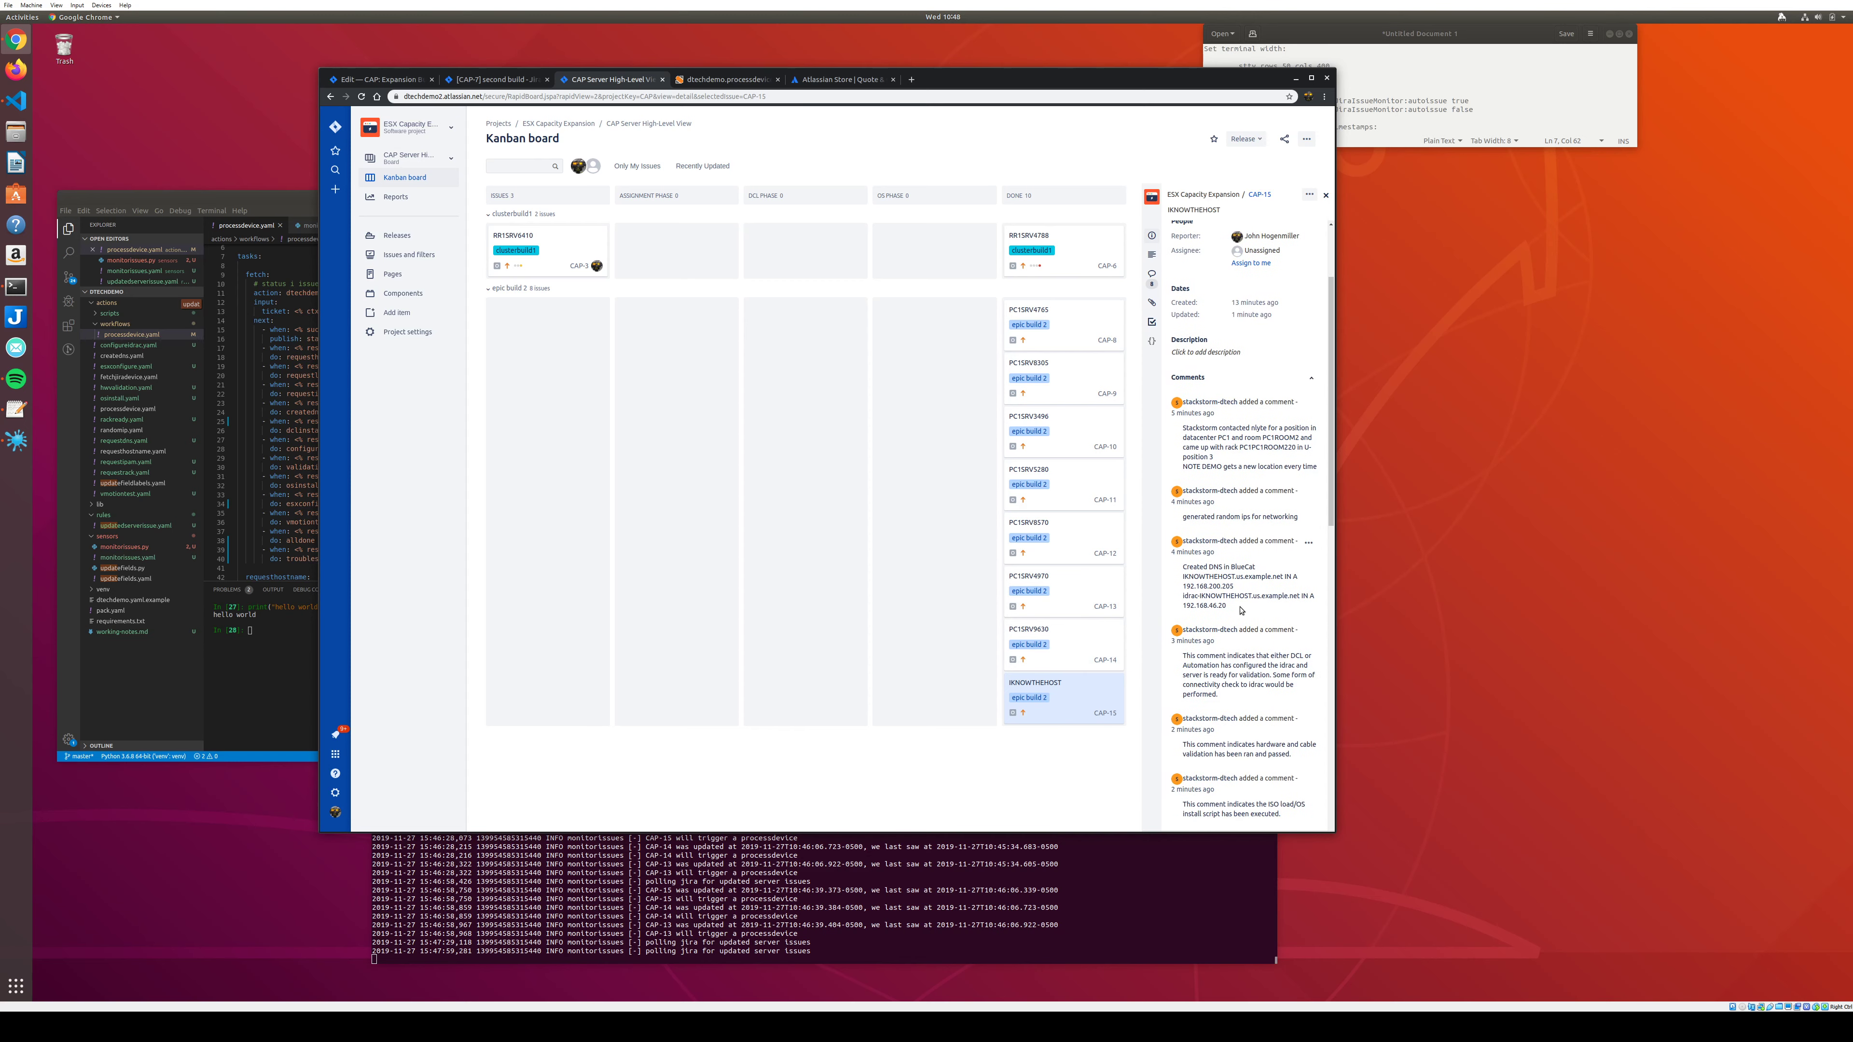
{"action": "left_click_drag", "start_coordinate": [1173, 602], "coordinate": [1250, 607]}
{"action": "scroll", "coordinate": [1232, 649], "scroll_direction": "down", "scroll_amount": 3}
{"action": "scroll", "coordinate": [1232, 649], "scroll_direction": "up", "scroll_amount": 3}
{"action": "scroll", "coordinate": [1232, 649], "scroll_direction": "down", "scroll_amount": 3}
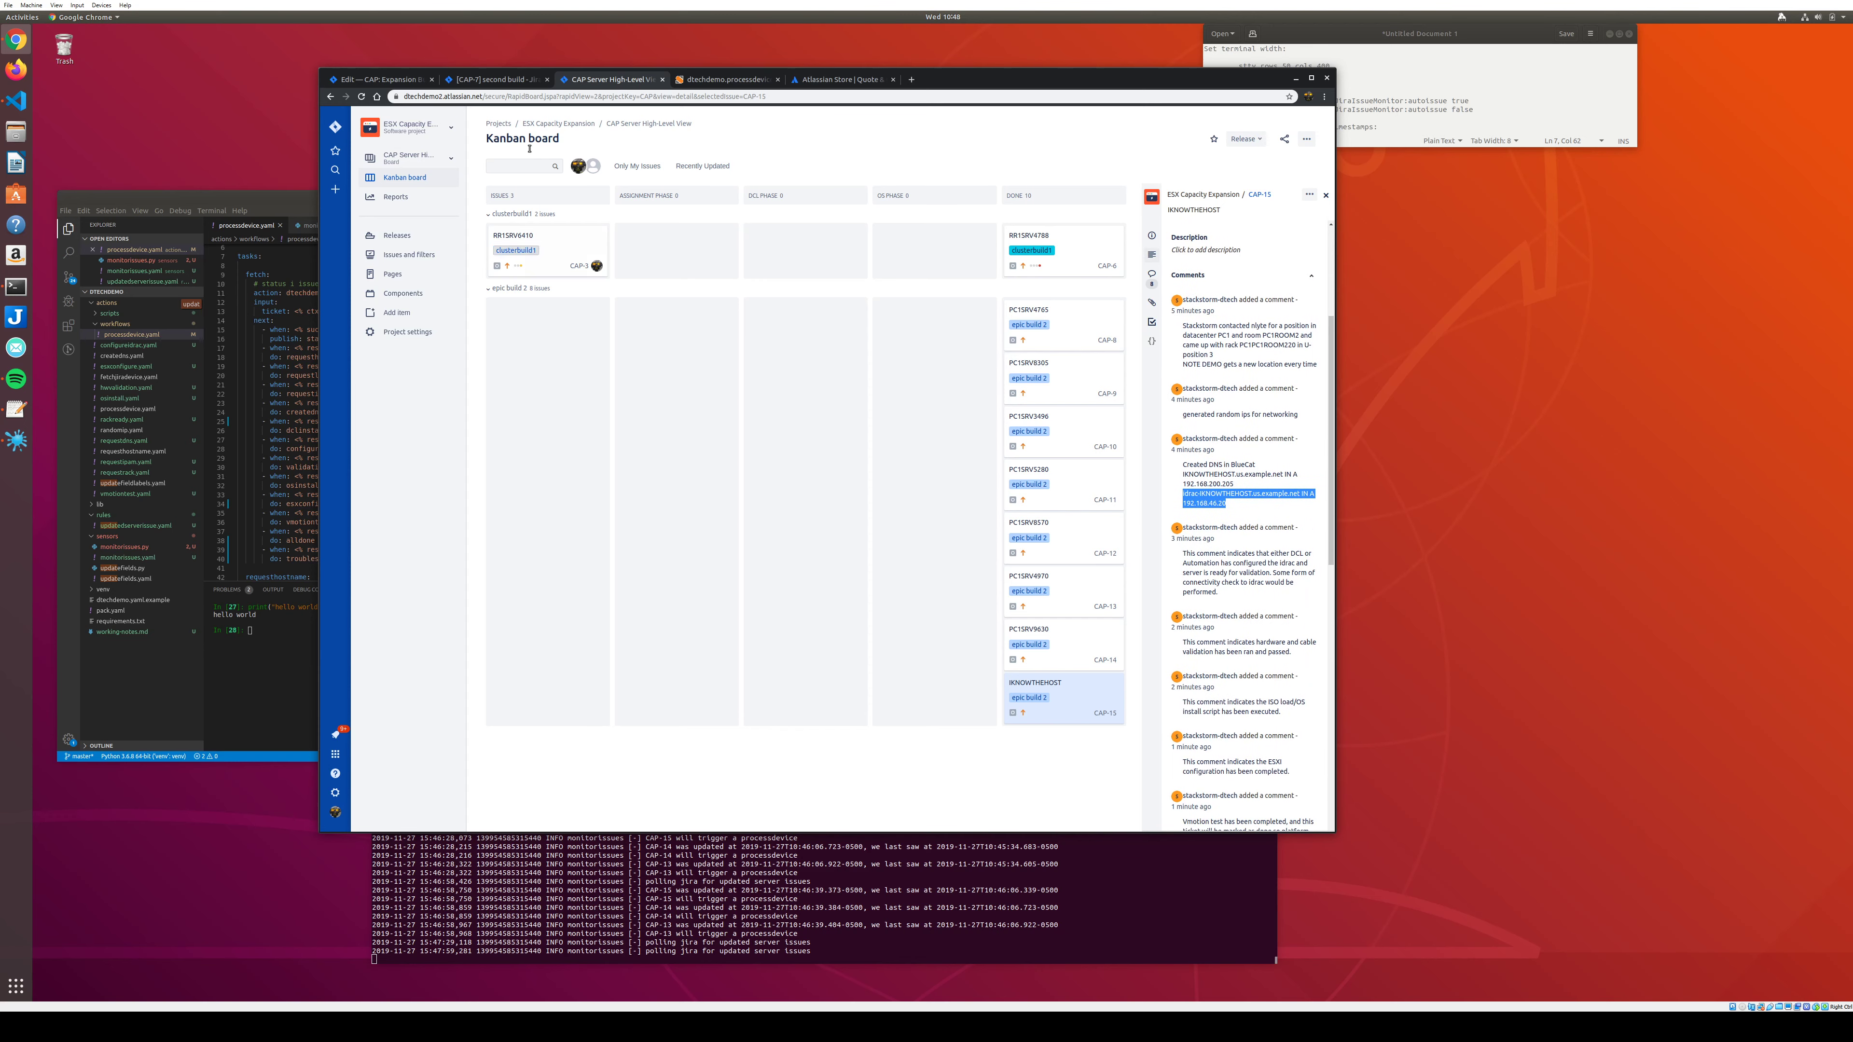
{"action": "left_click", "coordinate": [725, 78]}
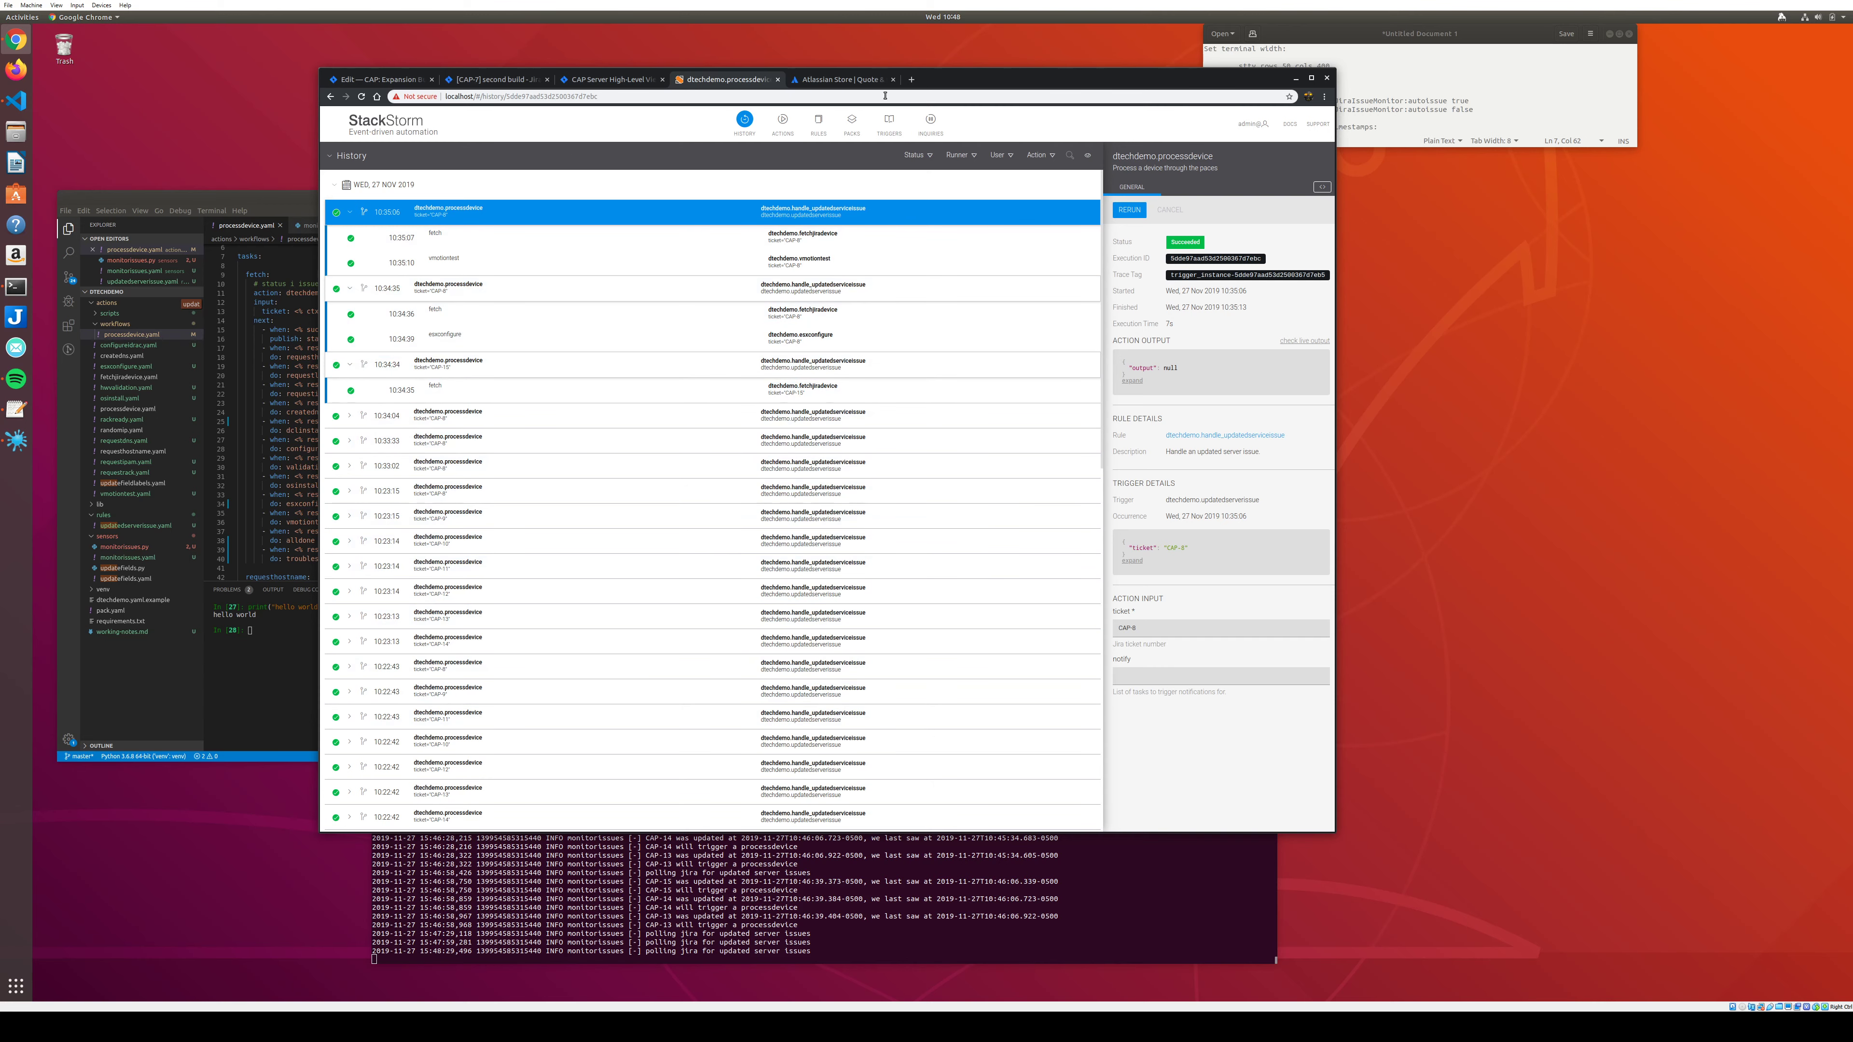
Expand CAP-15's 10:44:56 and 10:44:24 processdevice runs to inspect their tasks.
{"action": "left_click", "coordinate": [783, 121]}
{"action": "left_click", "coordinate": [744, 121]}
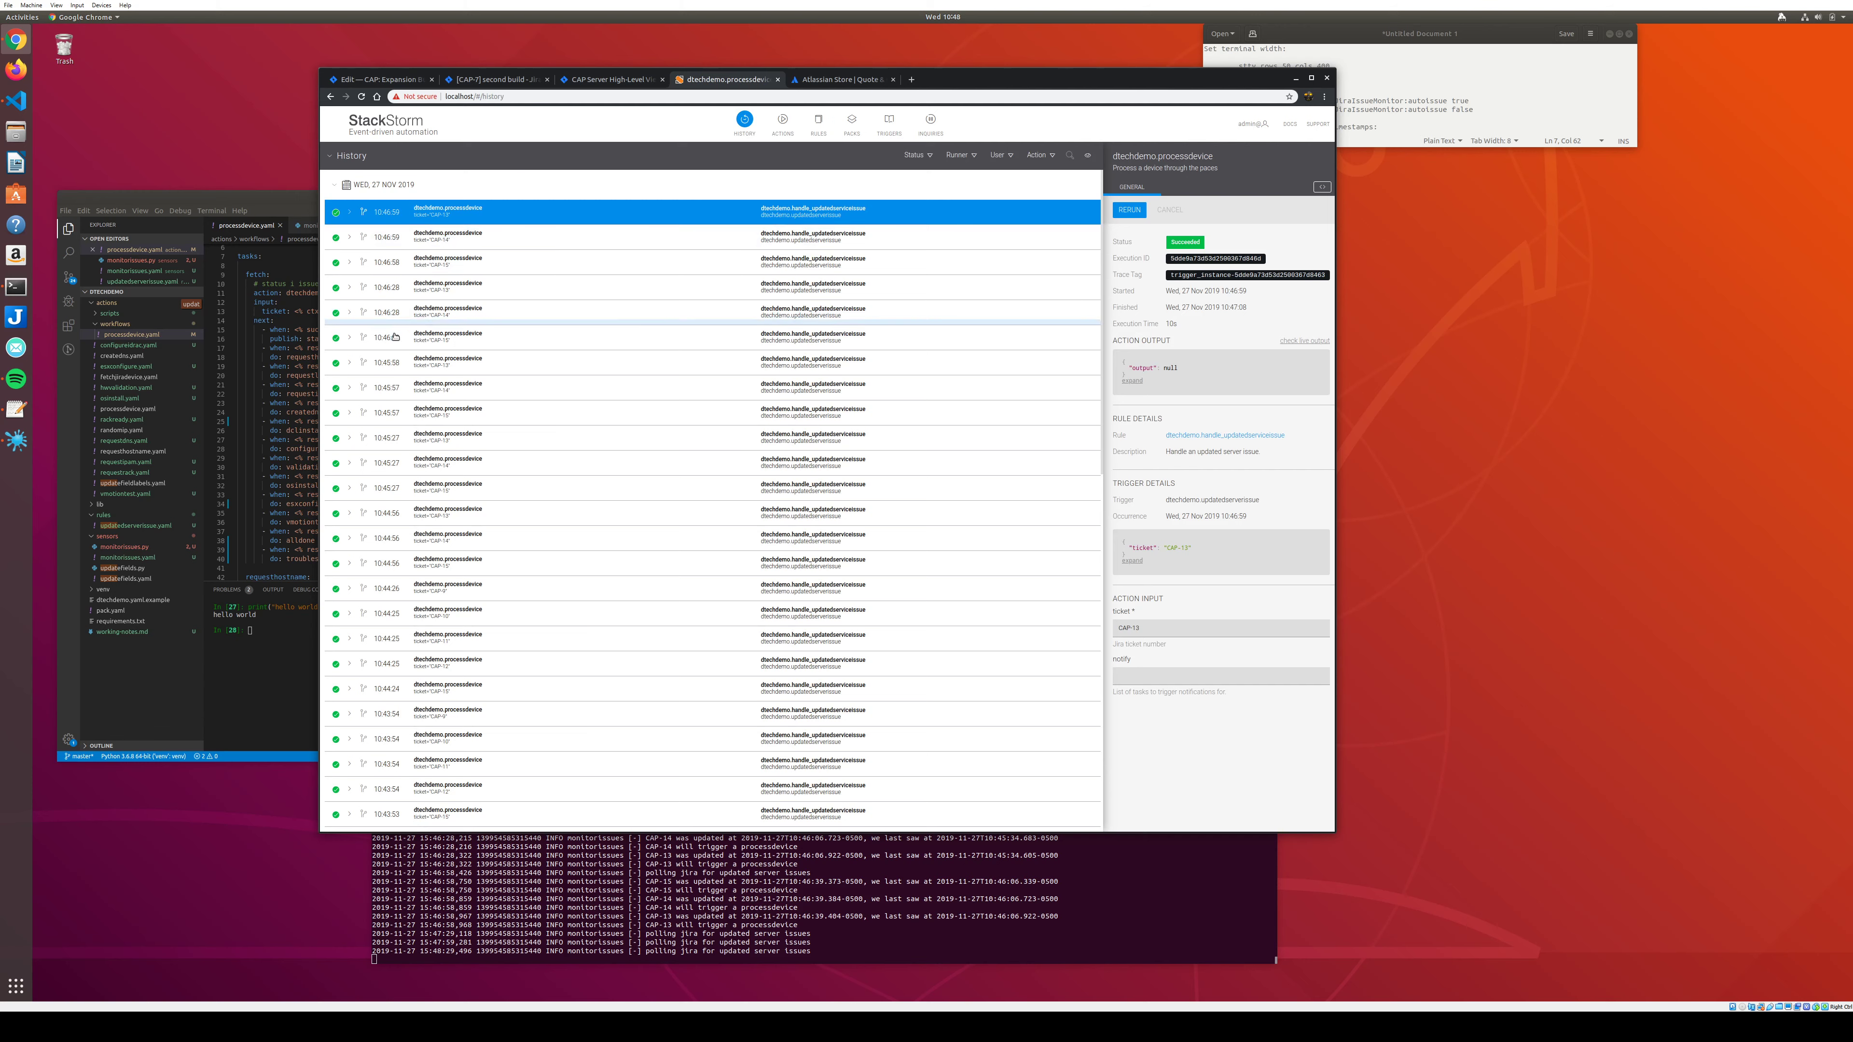
{"action": "left_click", "coordinate": [347, 564]}
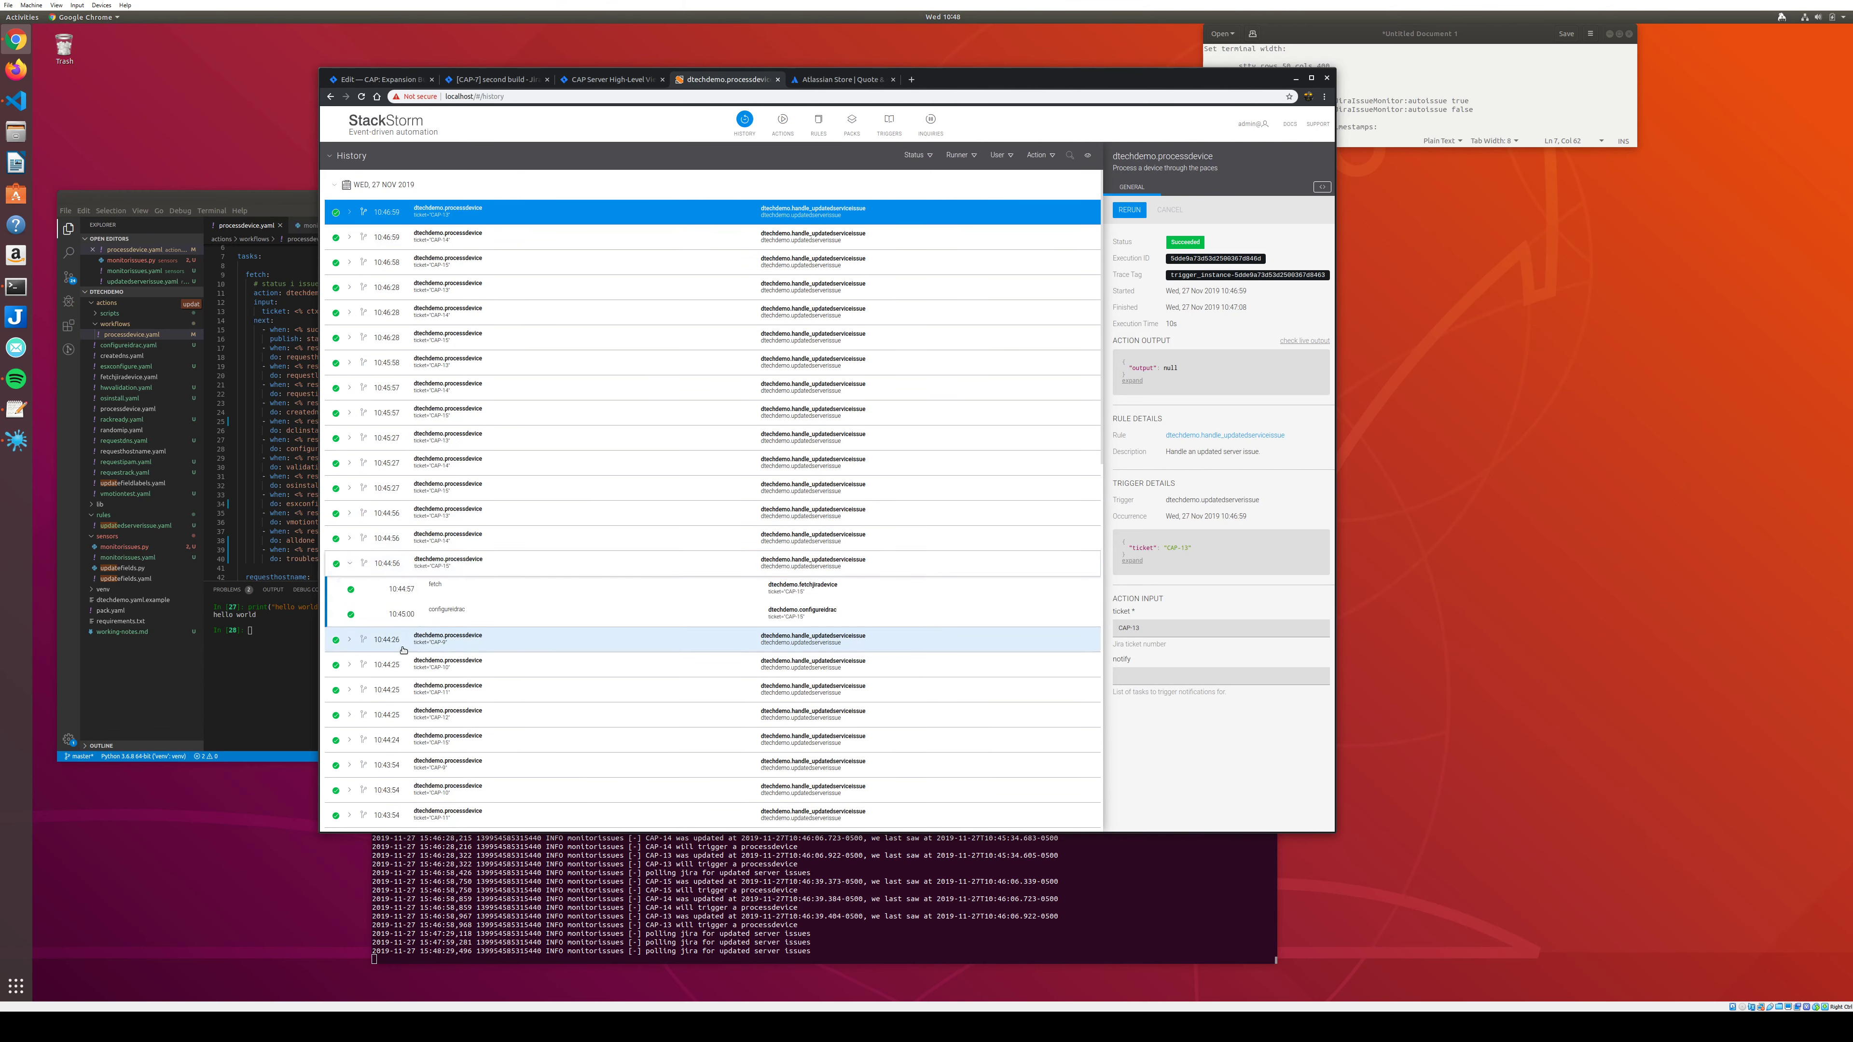
{"action": "scroll", "coordinate": [379, 620], "scroll_direction": "down", "scroll_amount": 3}
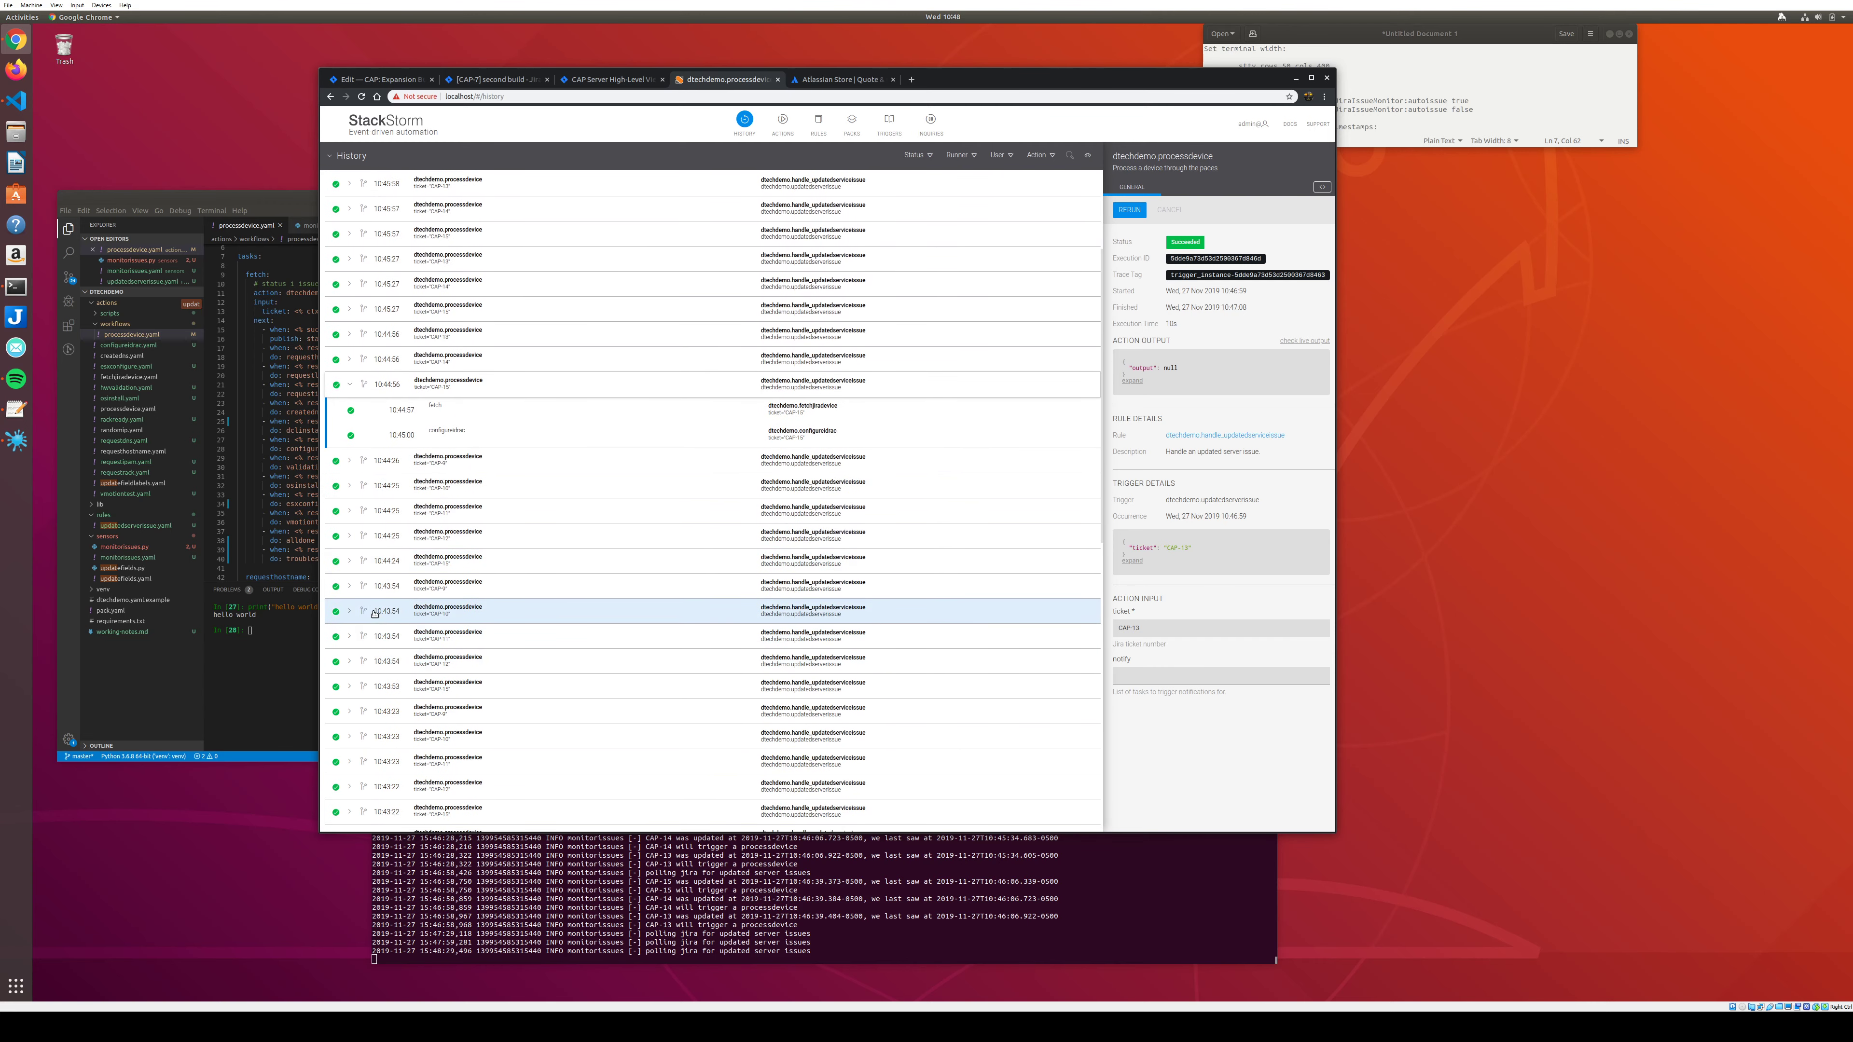
{"action": "left_click", "coordinate": [349, 563]}
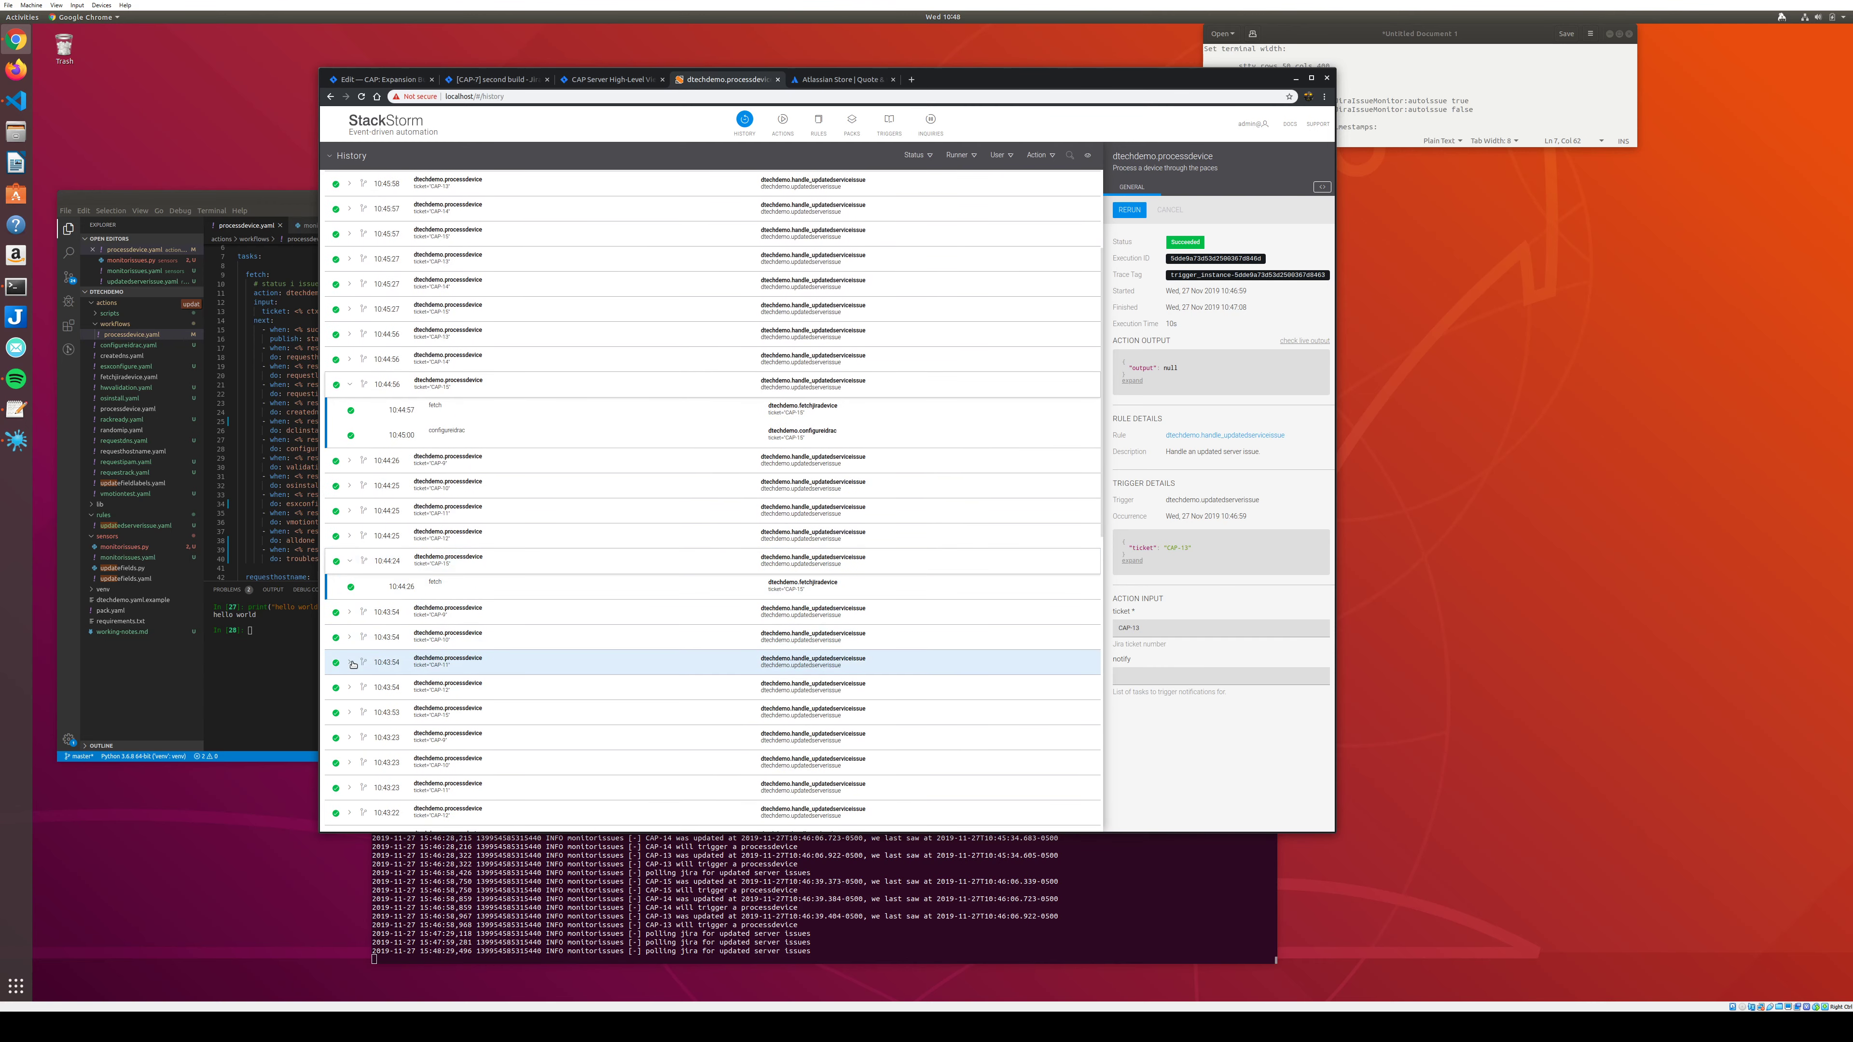
{"action": "scroll", "coordinate": [433, 491], "scroll_direction": "down", "scroll_amount": 2}
{"action": "scroll", "coordinate": [433, 488], "scroll_direction": "up", "scroll_amount": 1}
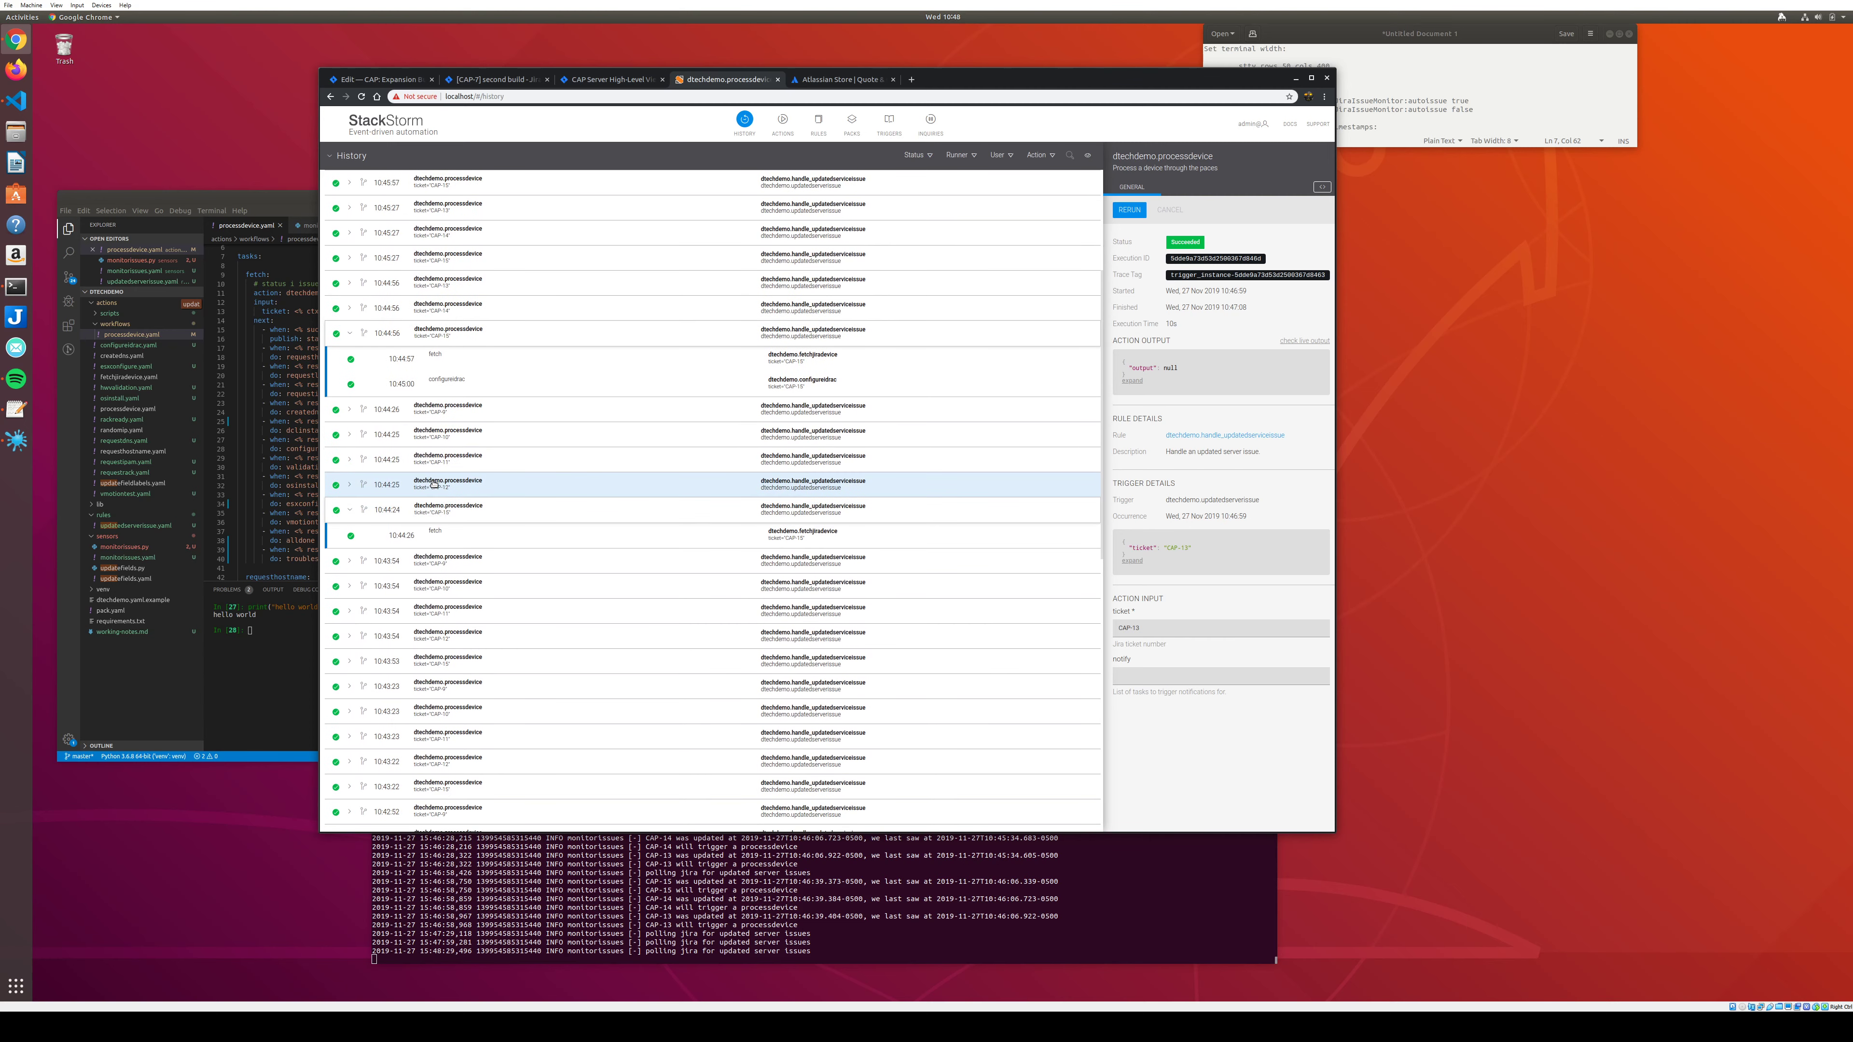
{"action": "scroll", "coordinate": [433, 482], "scroll_direction": "up", "scroll_amount": 2}
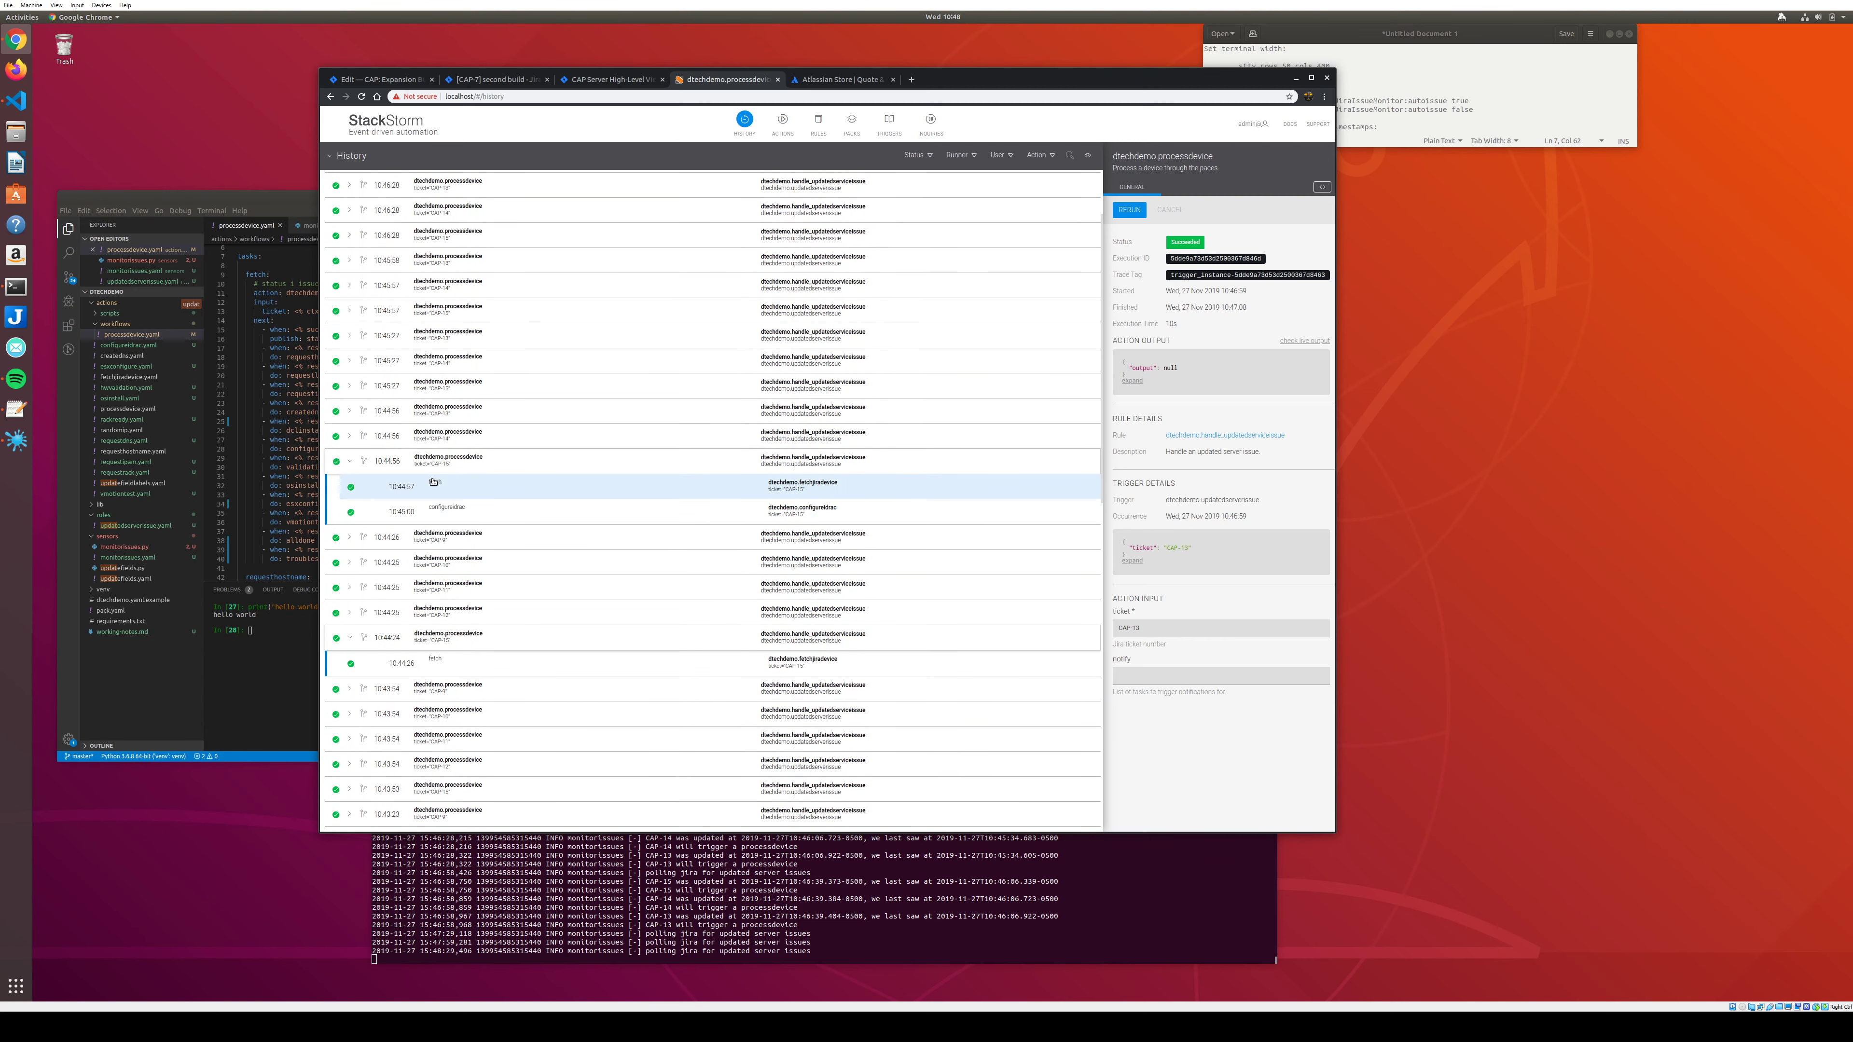
{"action": "scroll", "coordinate": [386, 584], "scroll_direction": "down", "scroll_amount": 4}
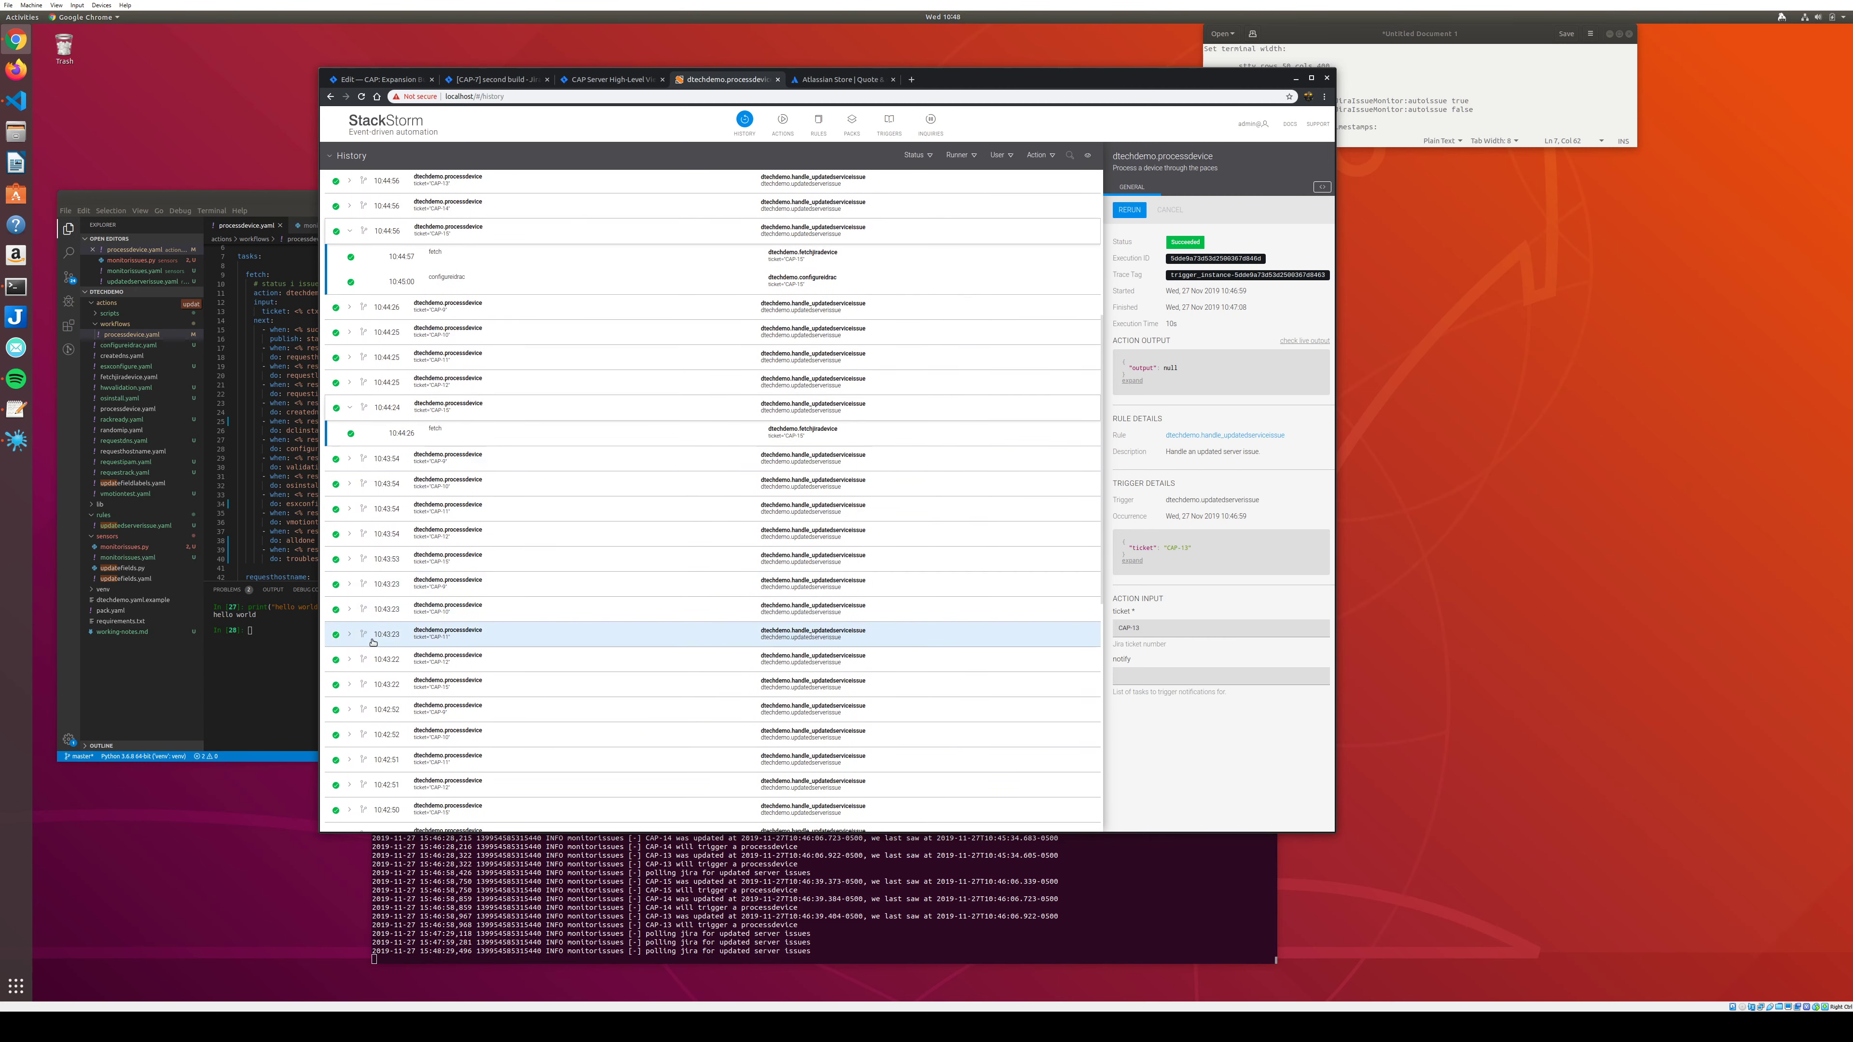
{"action": "scroll", "coordinate": [373, 642], "scroll_direction": "down", "scroll_amount": 1}
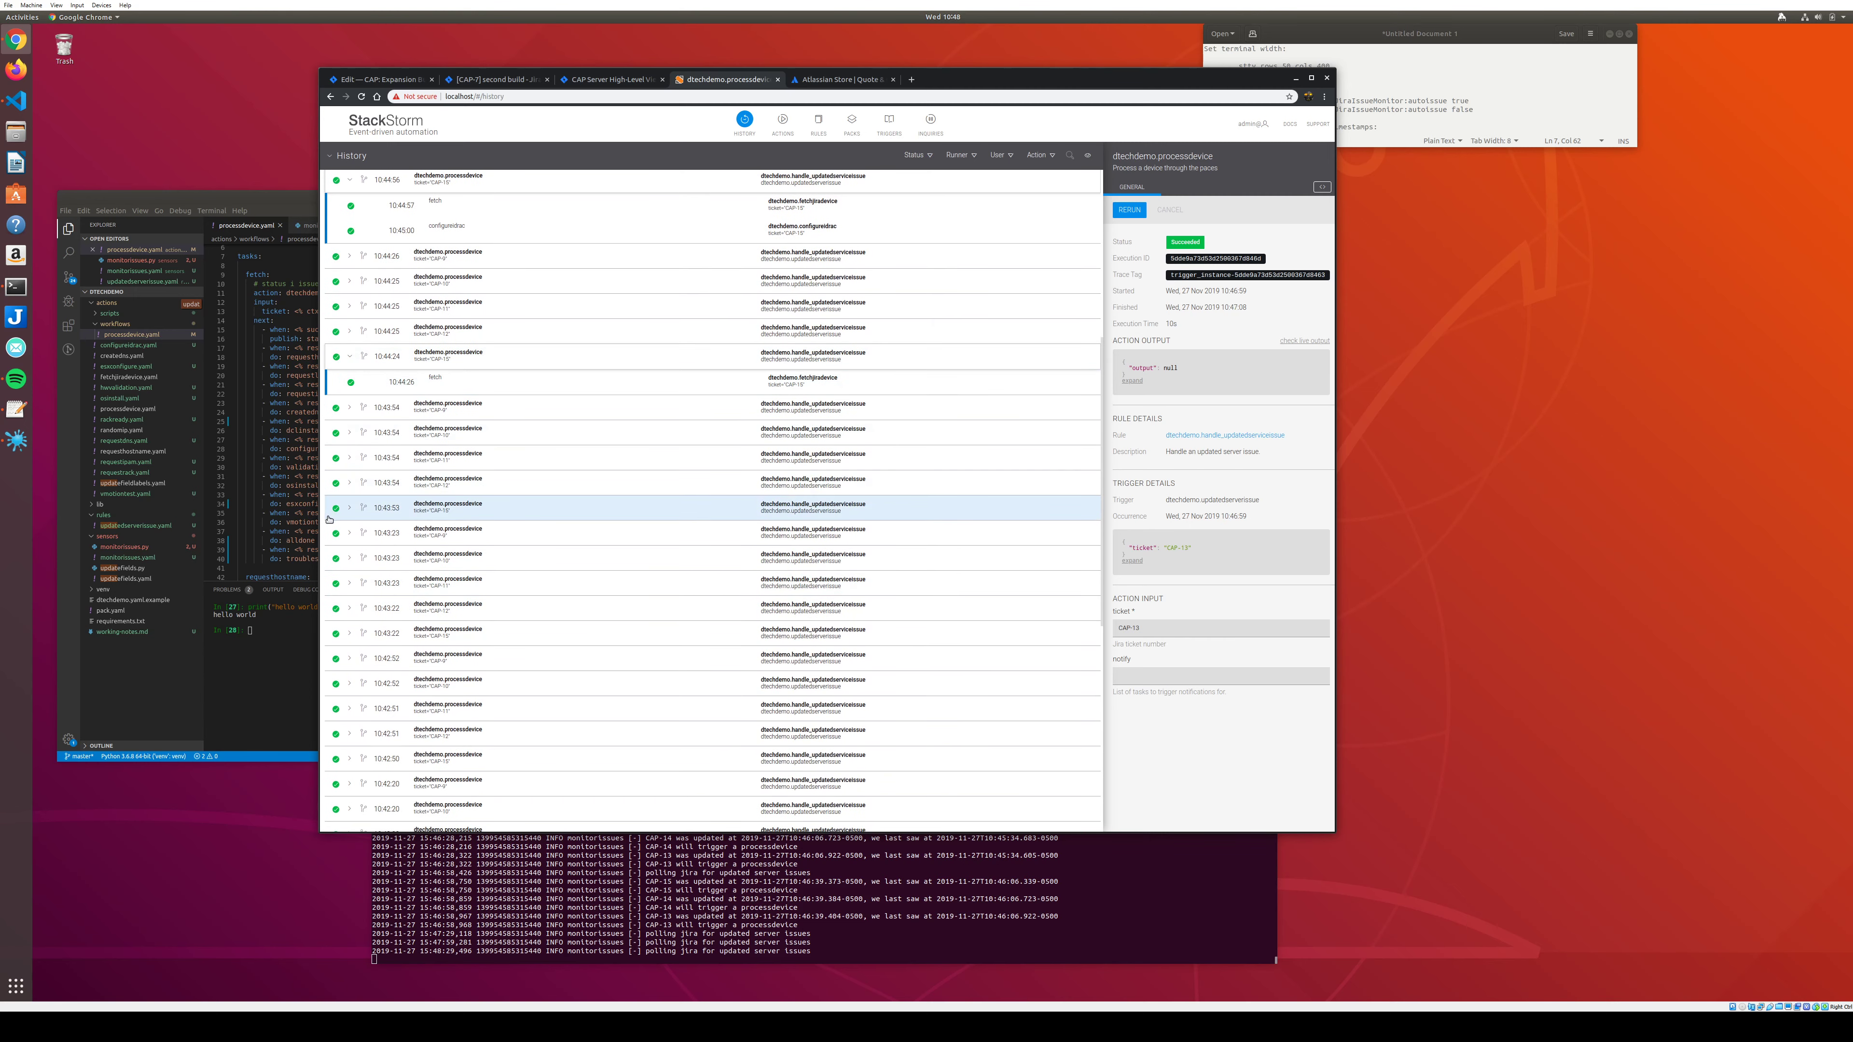
Open the requesthostname task output from CAP-15's 10:42:19 processdevice run.
{"action": "left_click", "coordinate": [353, 508]}
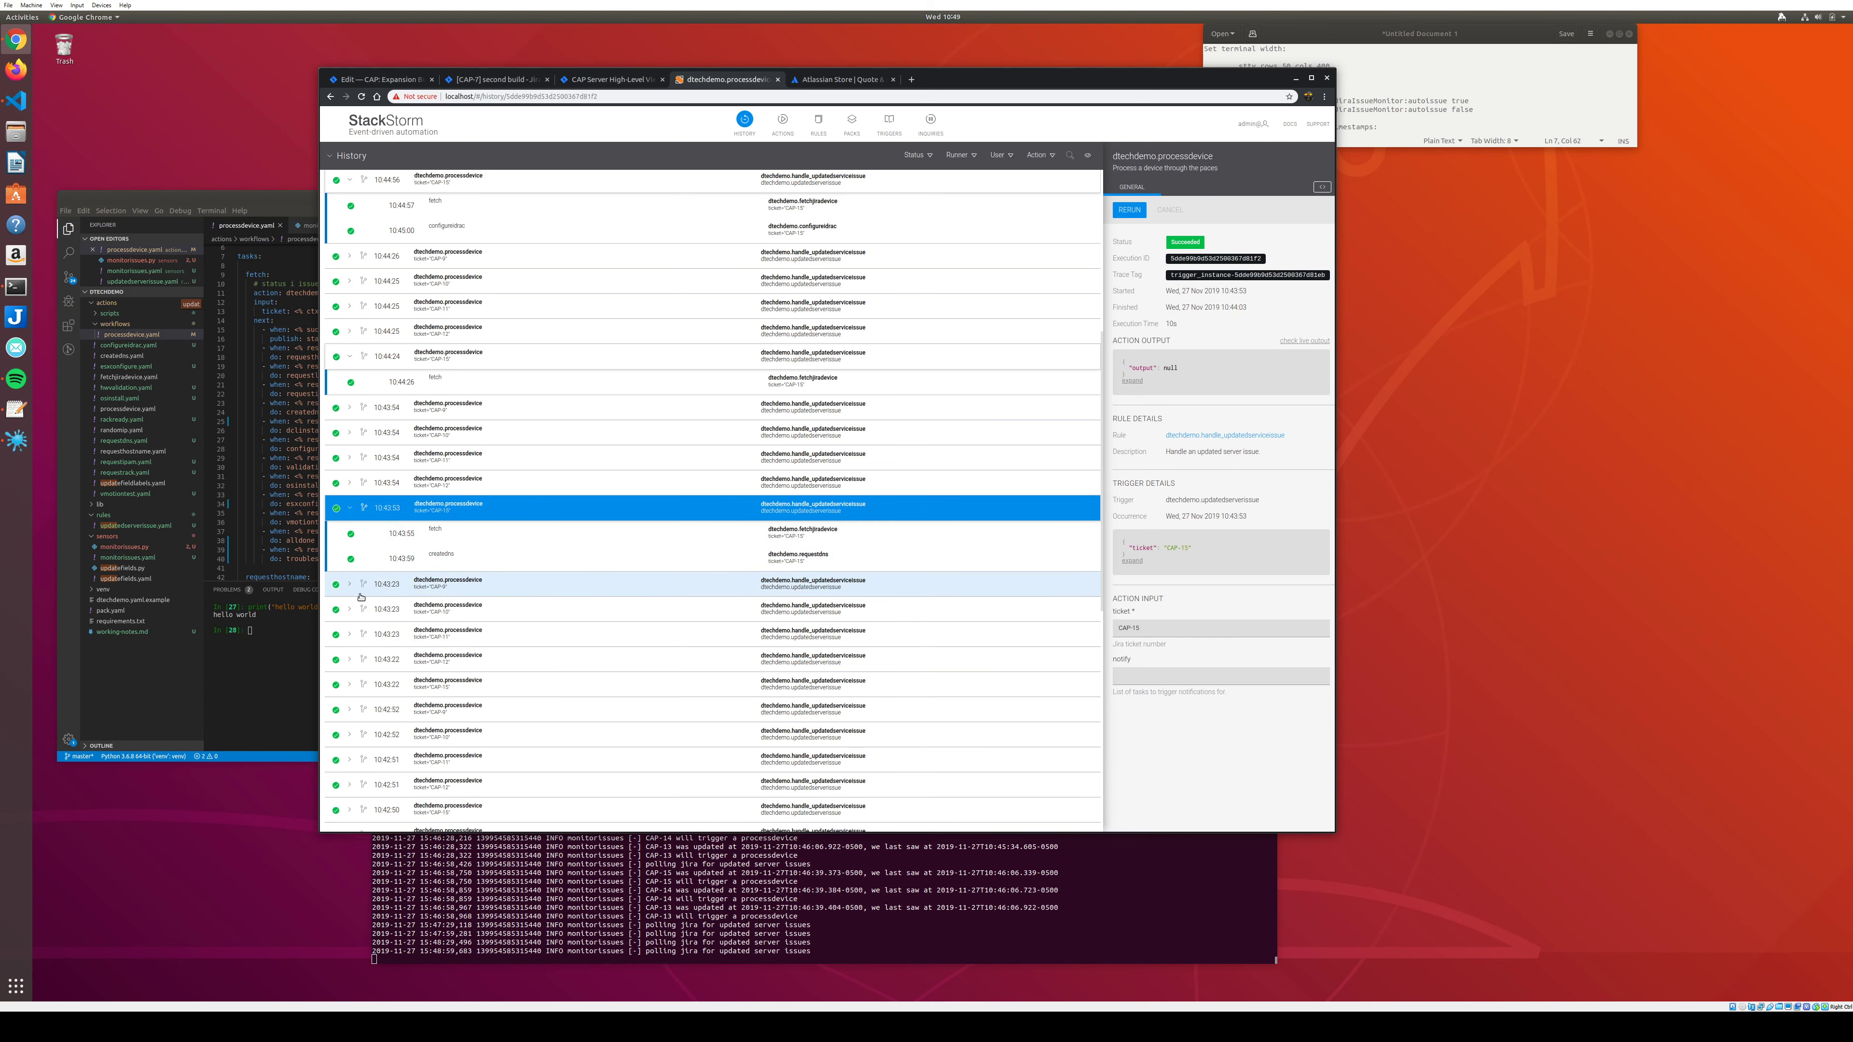
{"action": "scroll", "coordinate": [361, 596], "scroll_direction": "down", "scroll_amount": 3}
{"action": "scroll", "coordinate": [360, 584], "scroll_direction": "down", "scroll_amount": 1}
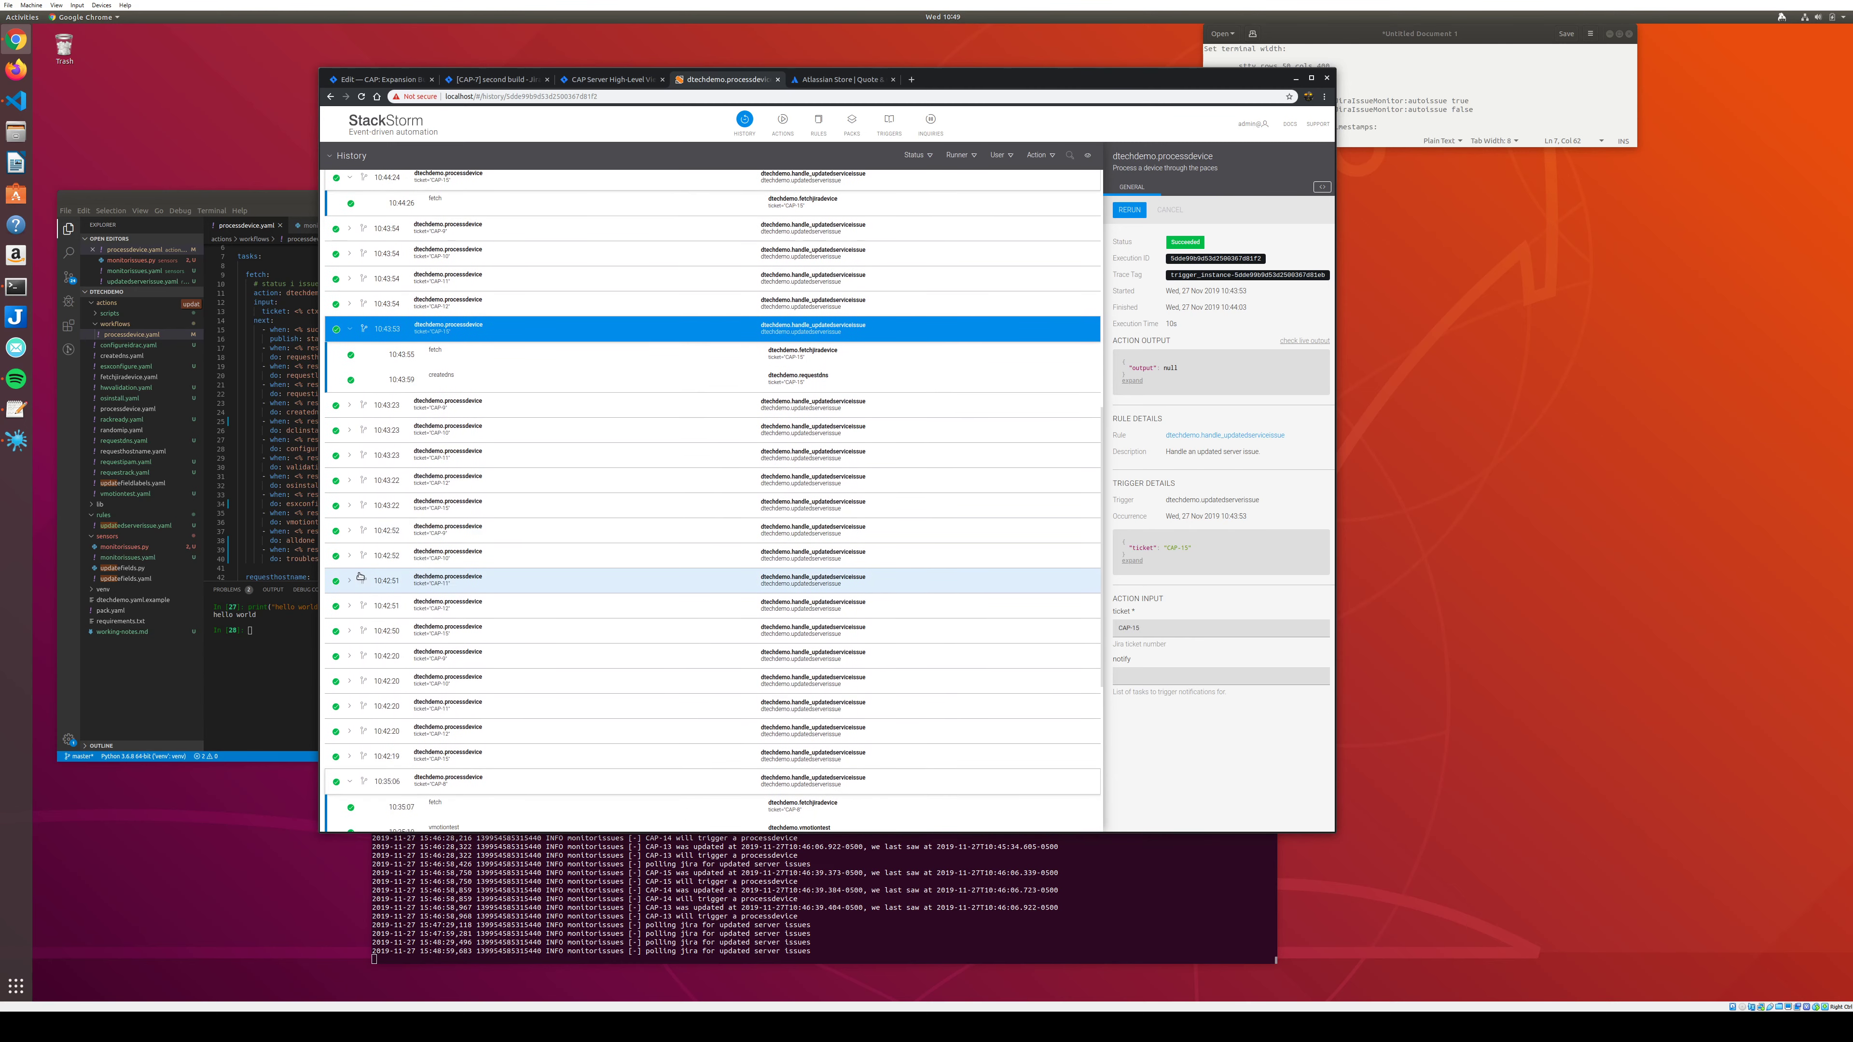
{"action": "left_click", "coordinate": [349, 531]}
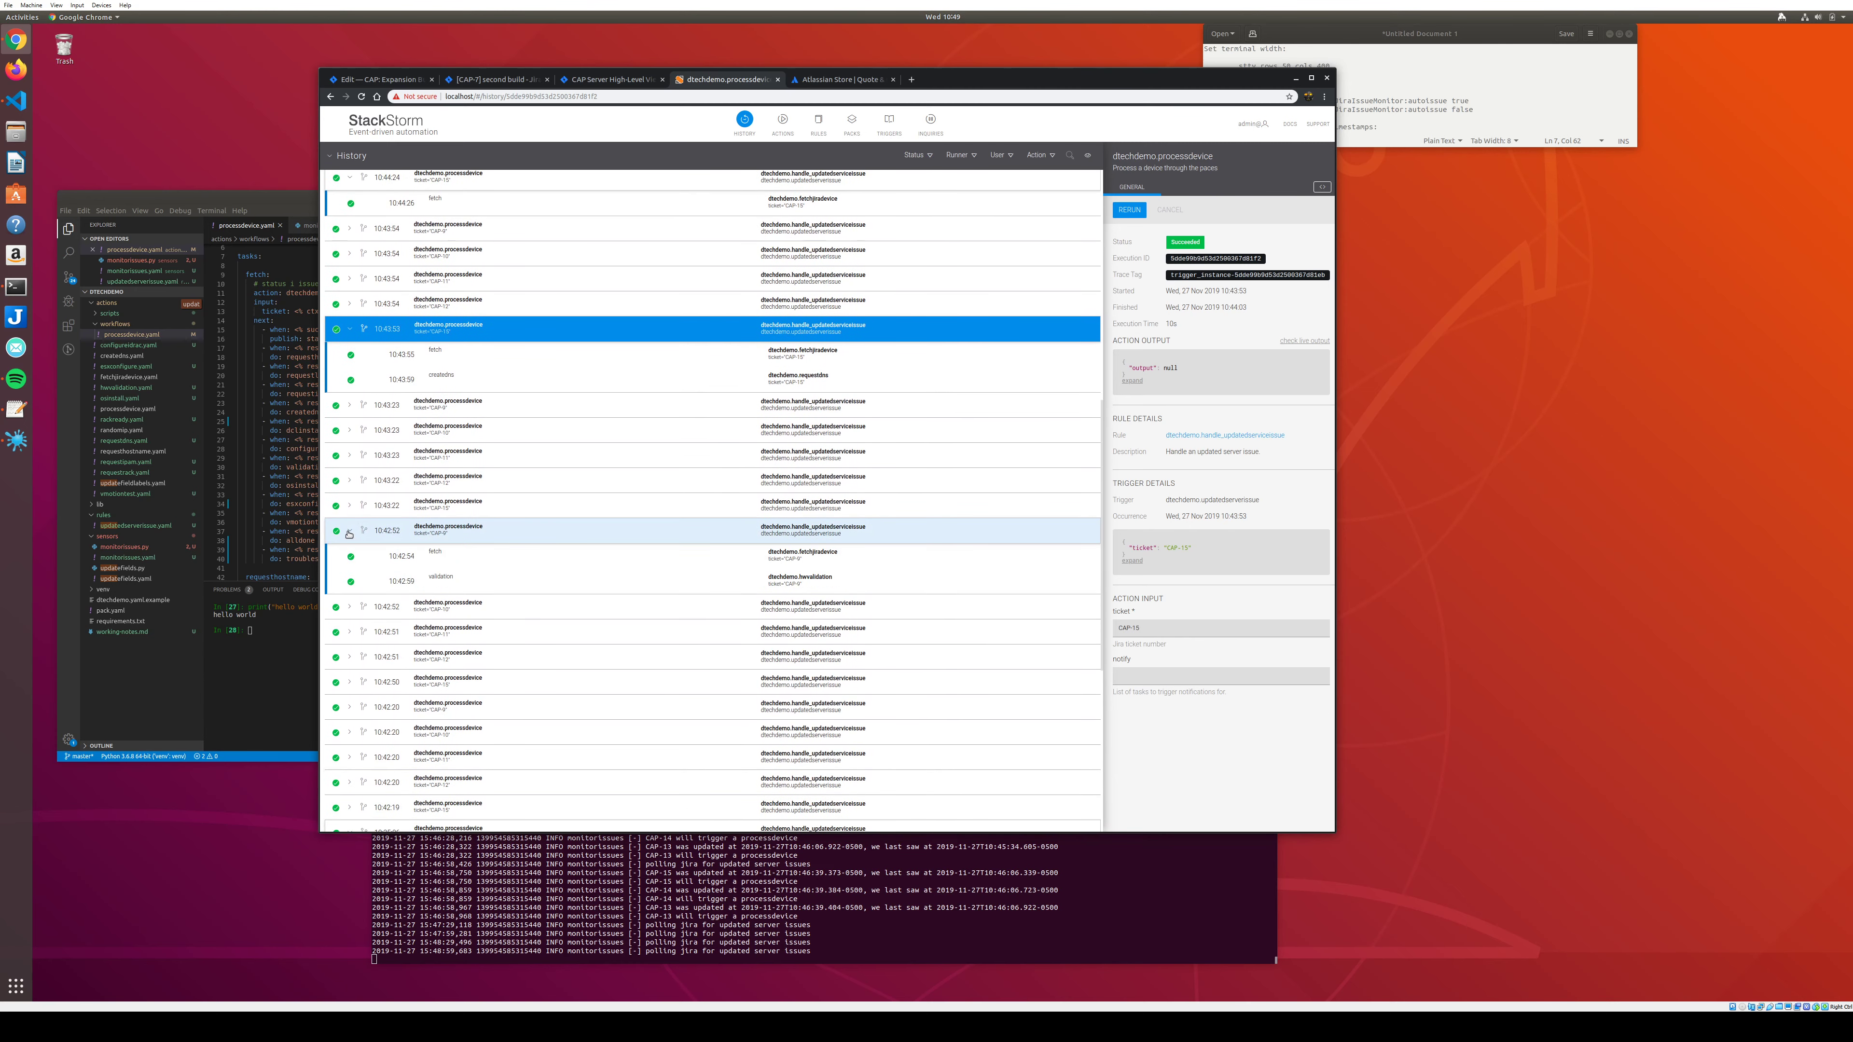
{"action": "scroll", "coordinate": [349, 555], "scroll_direction": "down", "scroll_amount": 4}
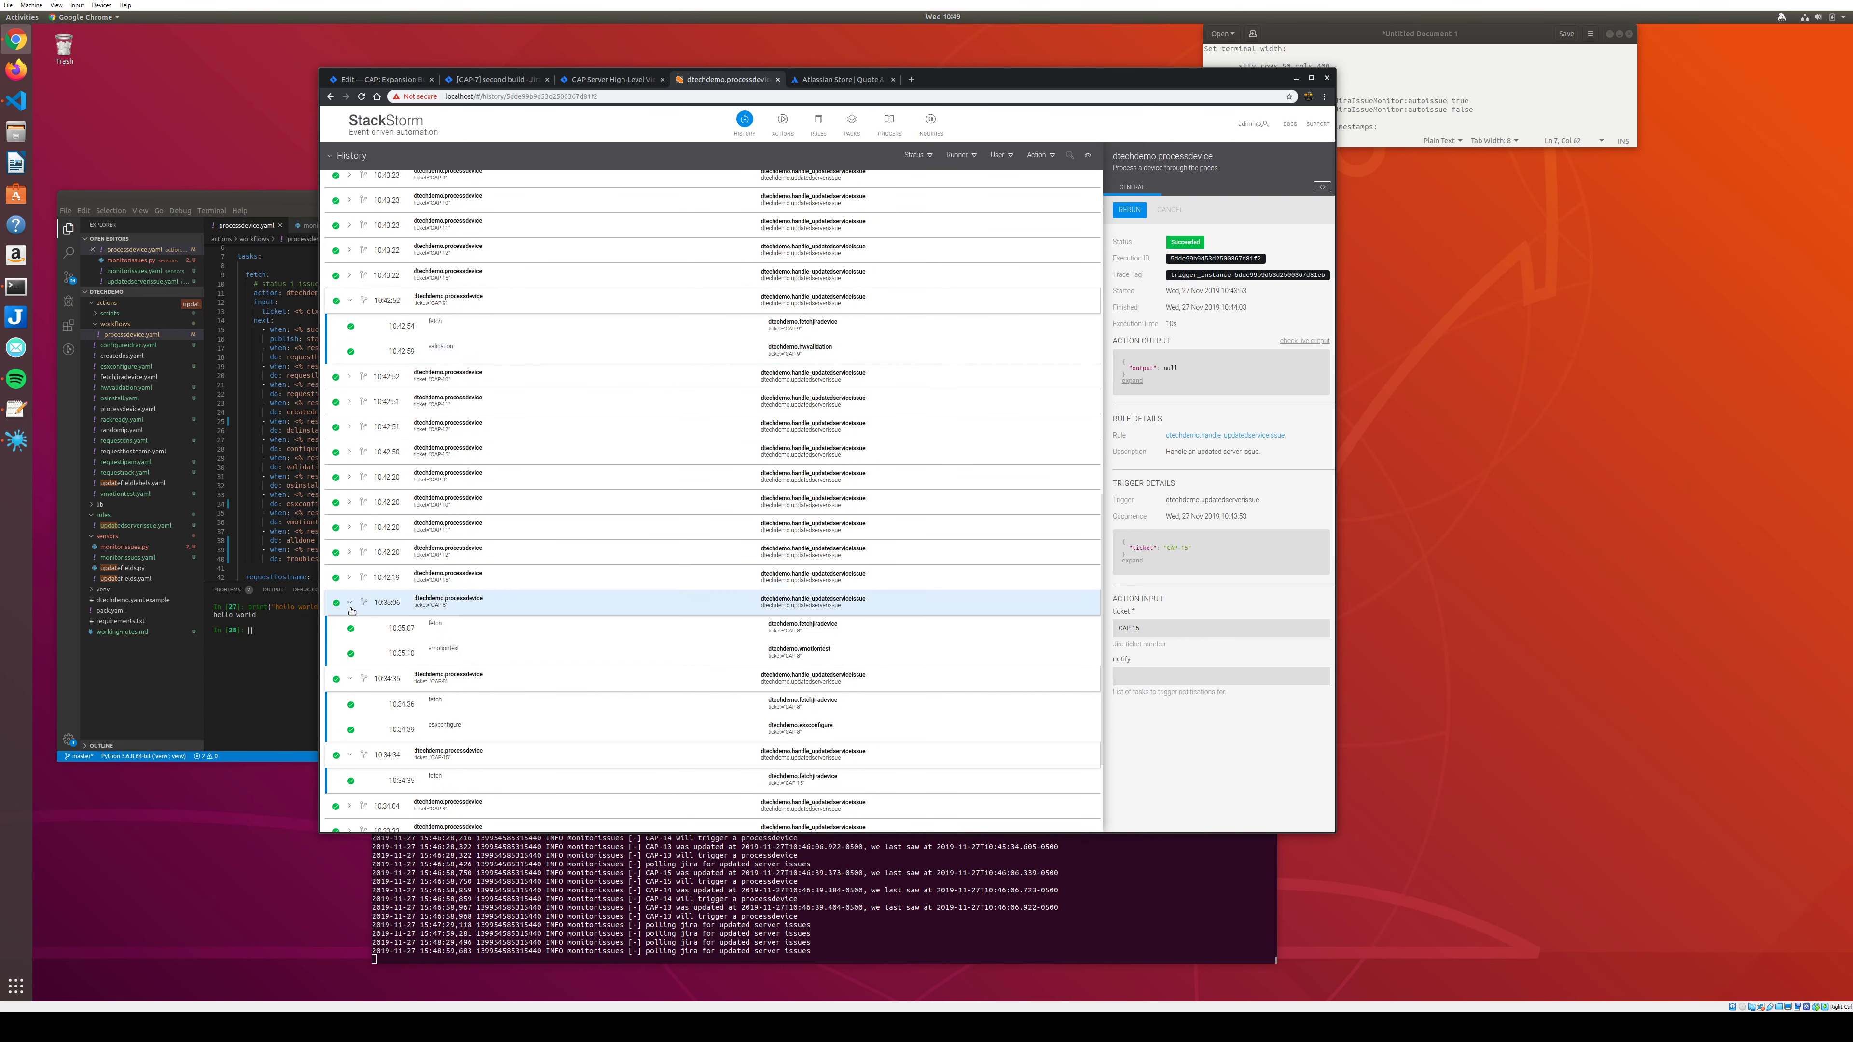
{"action": "left_click", "coordinate": [350, 581]}
{"action": "left_click", "coordinate": [350, 579]}
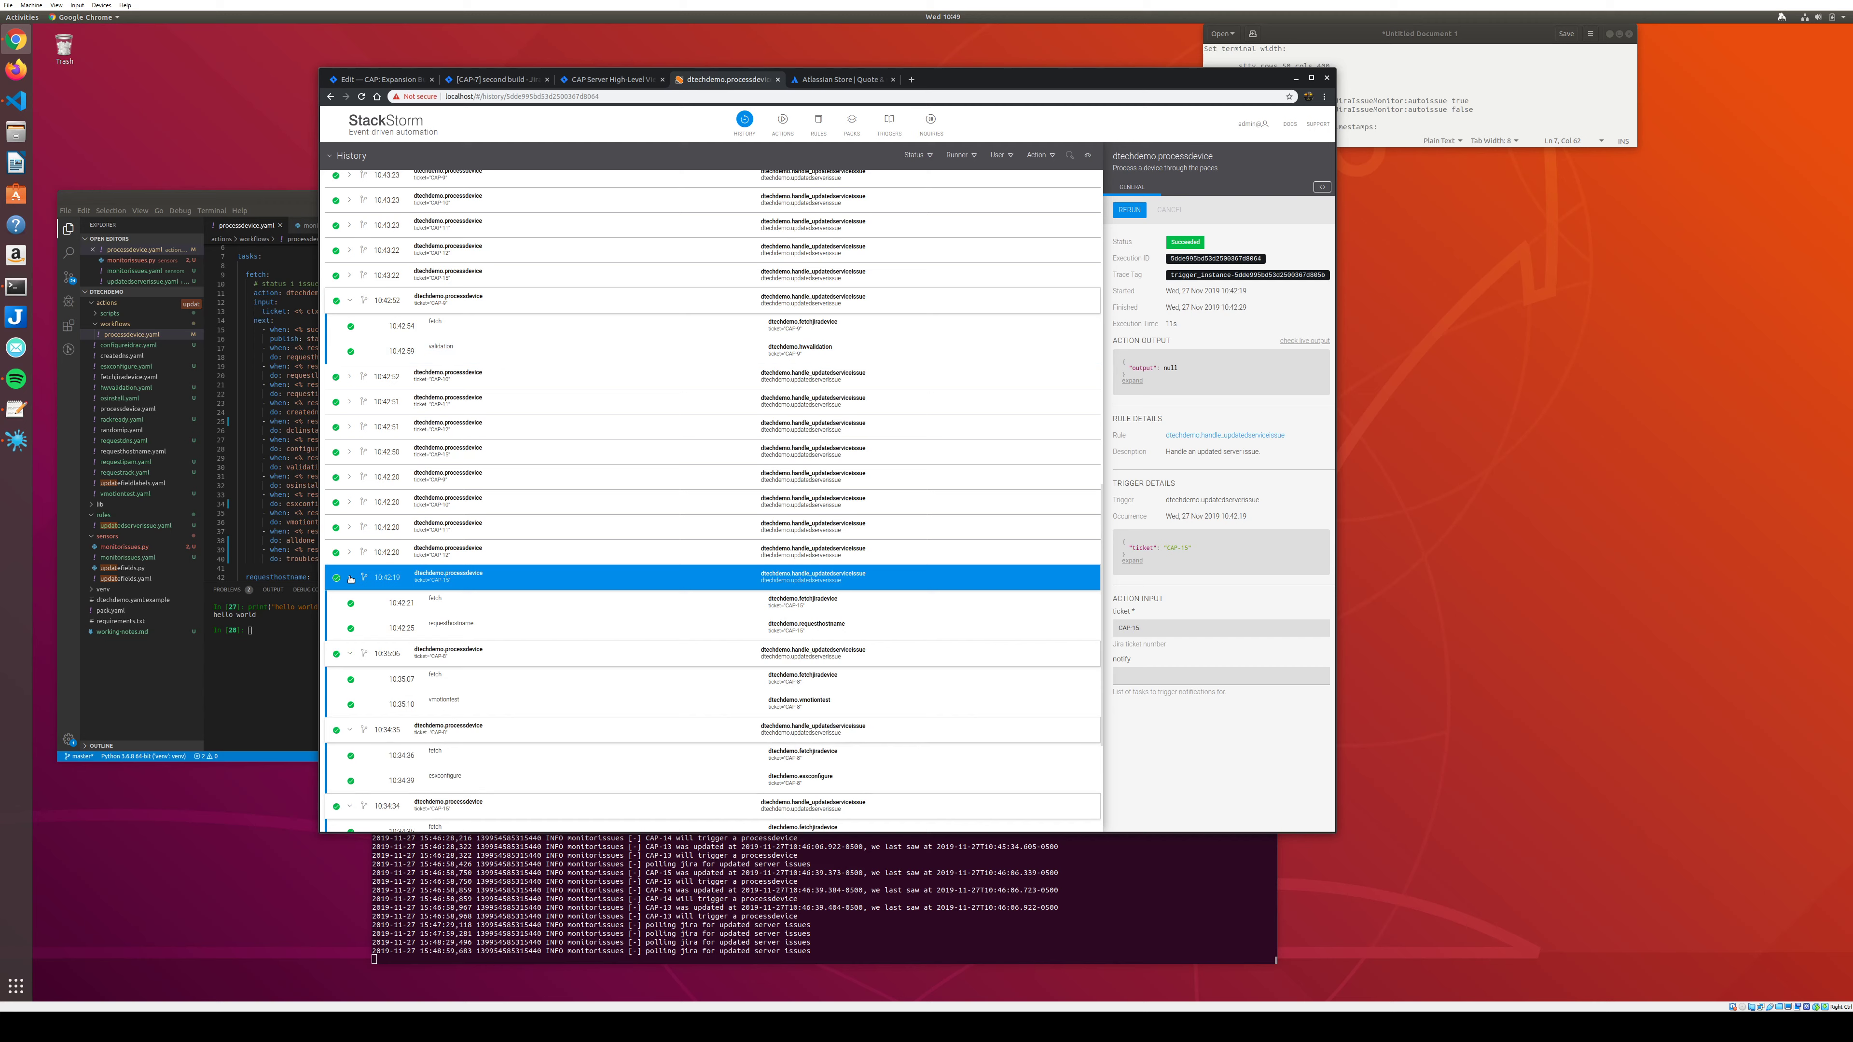
{"action": "left_click", "coordinate": [354, 627]}
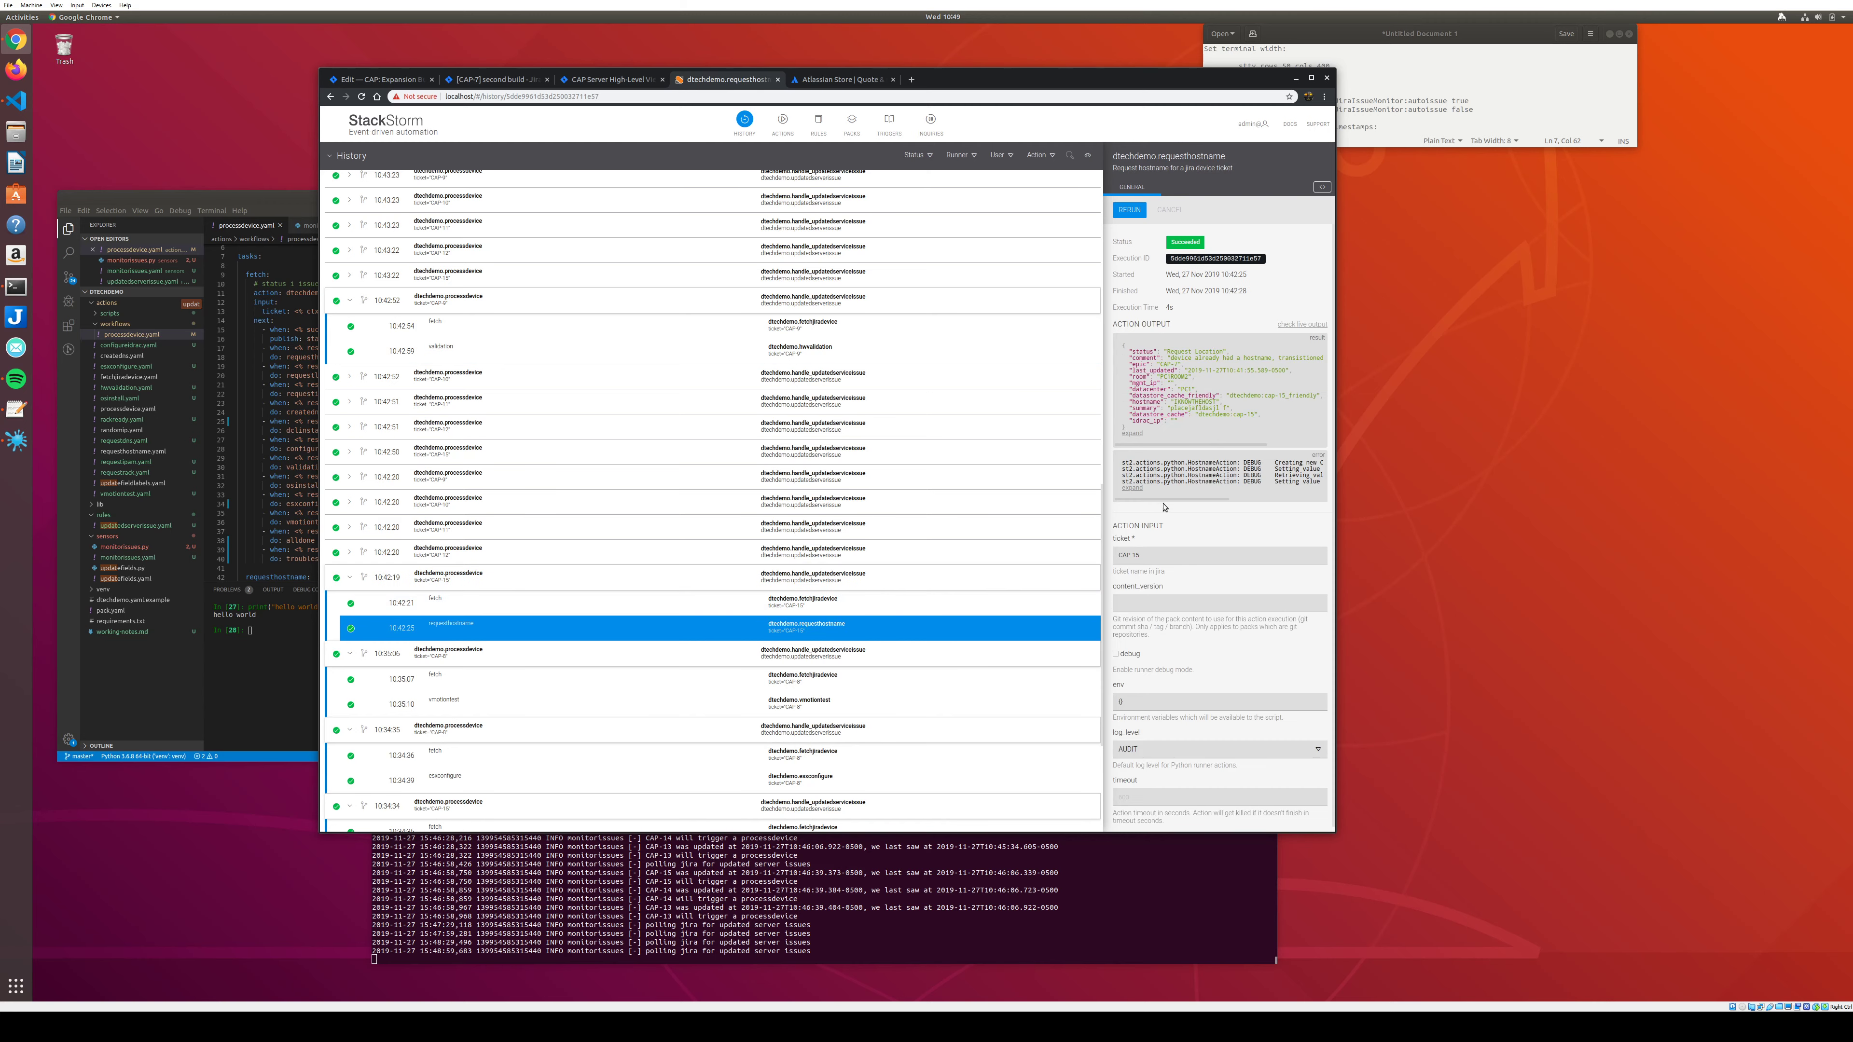
{"action": "left_click", "coordinate": [1132, 433]}
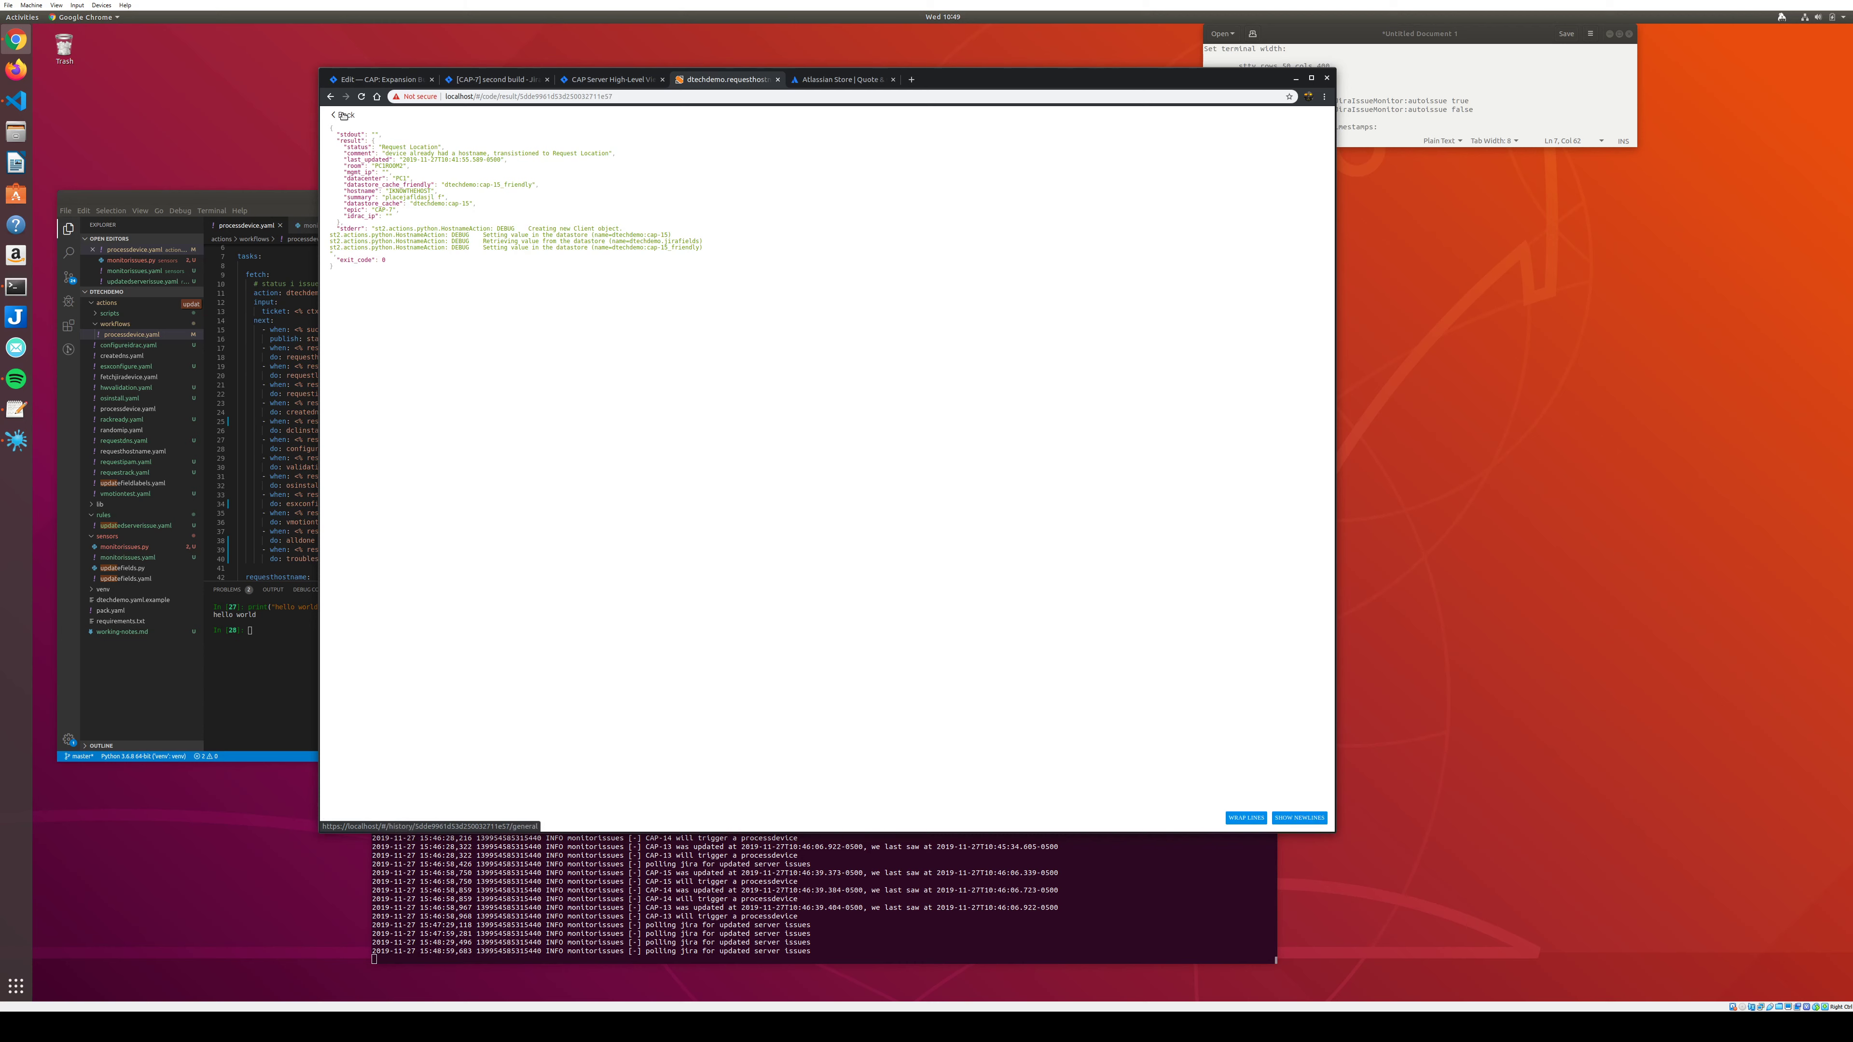
{"action": "left_click_drag", "start_coordinate": [331, 126], "coordinate": [614, 153]}
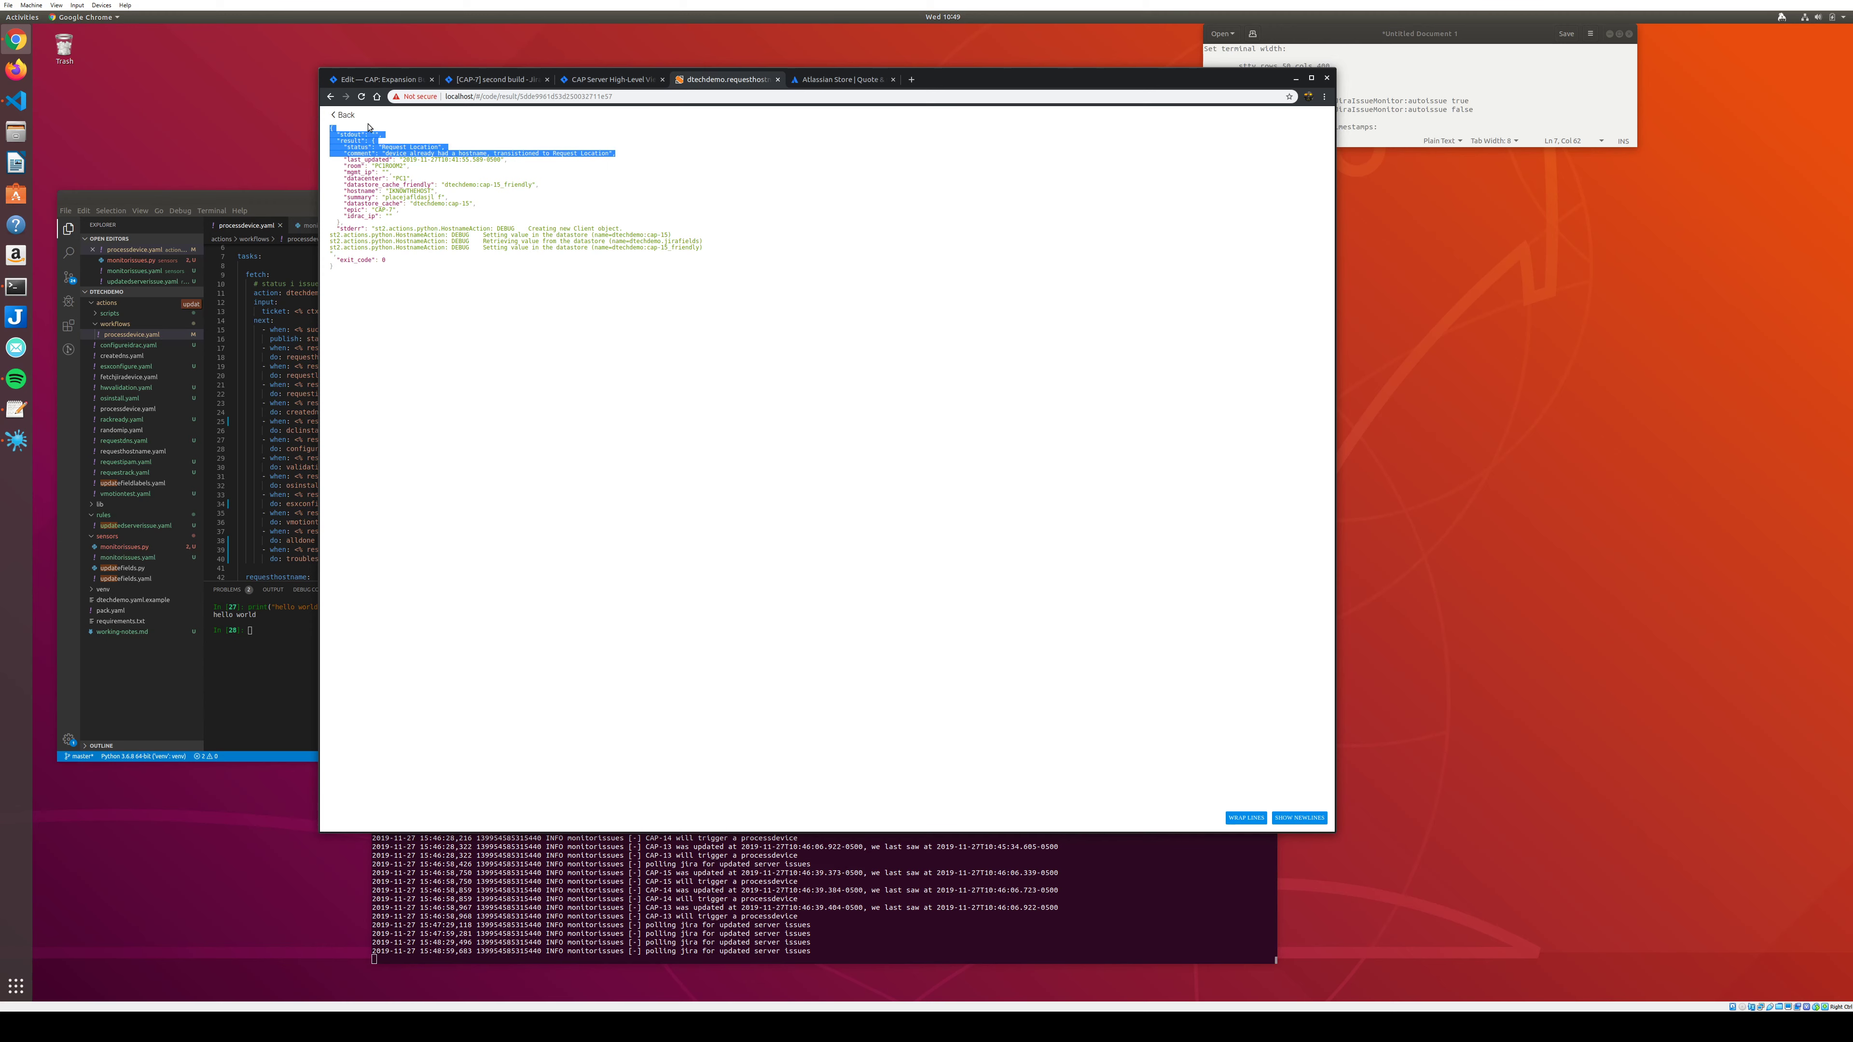
{"action": "left_click", "coordinate": [343, 115]}
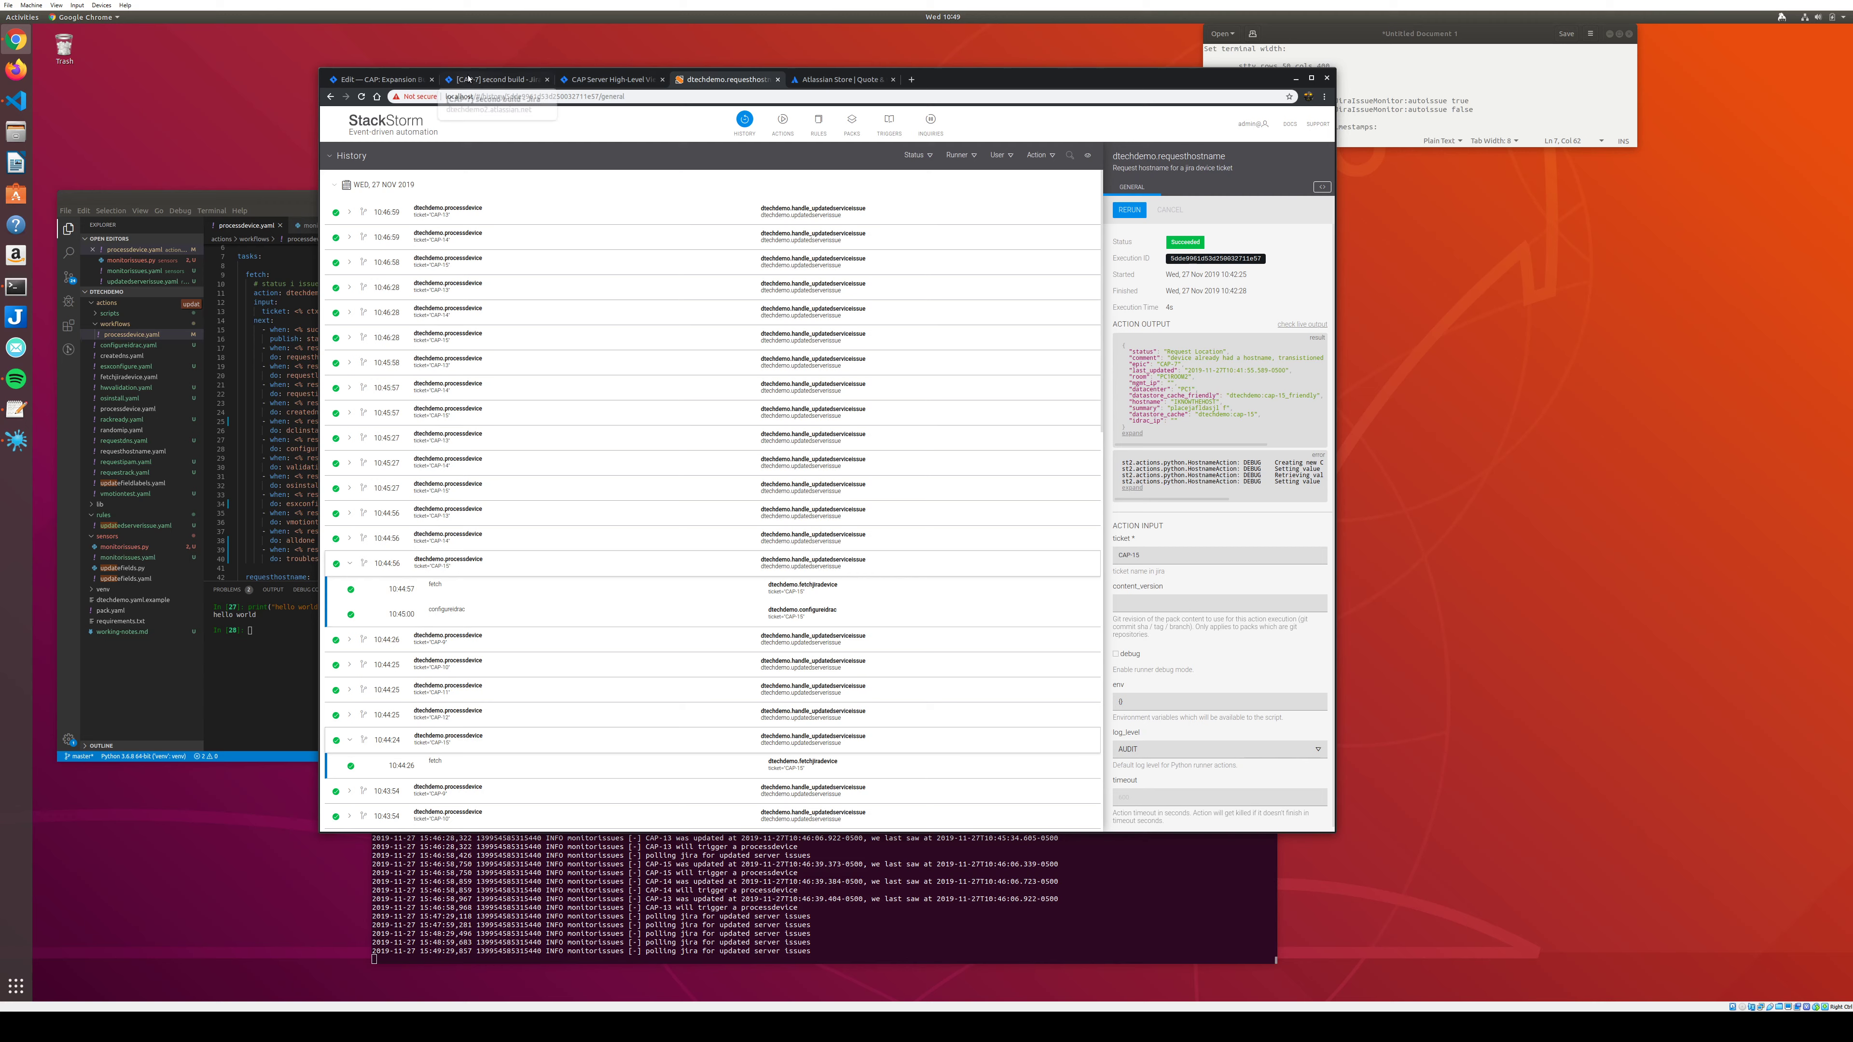
{"action": "left_click", "coordinate": [496, 79]}
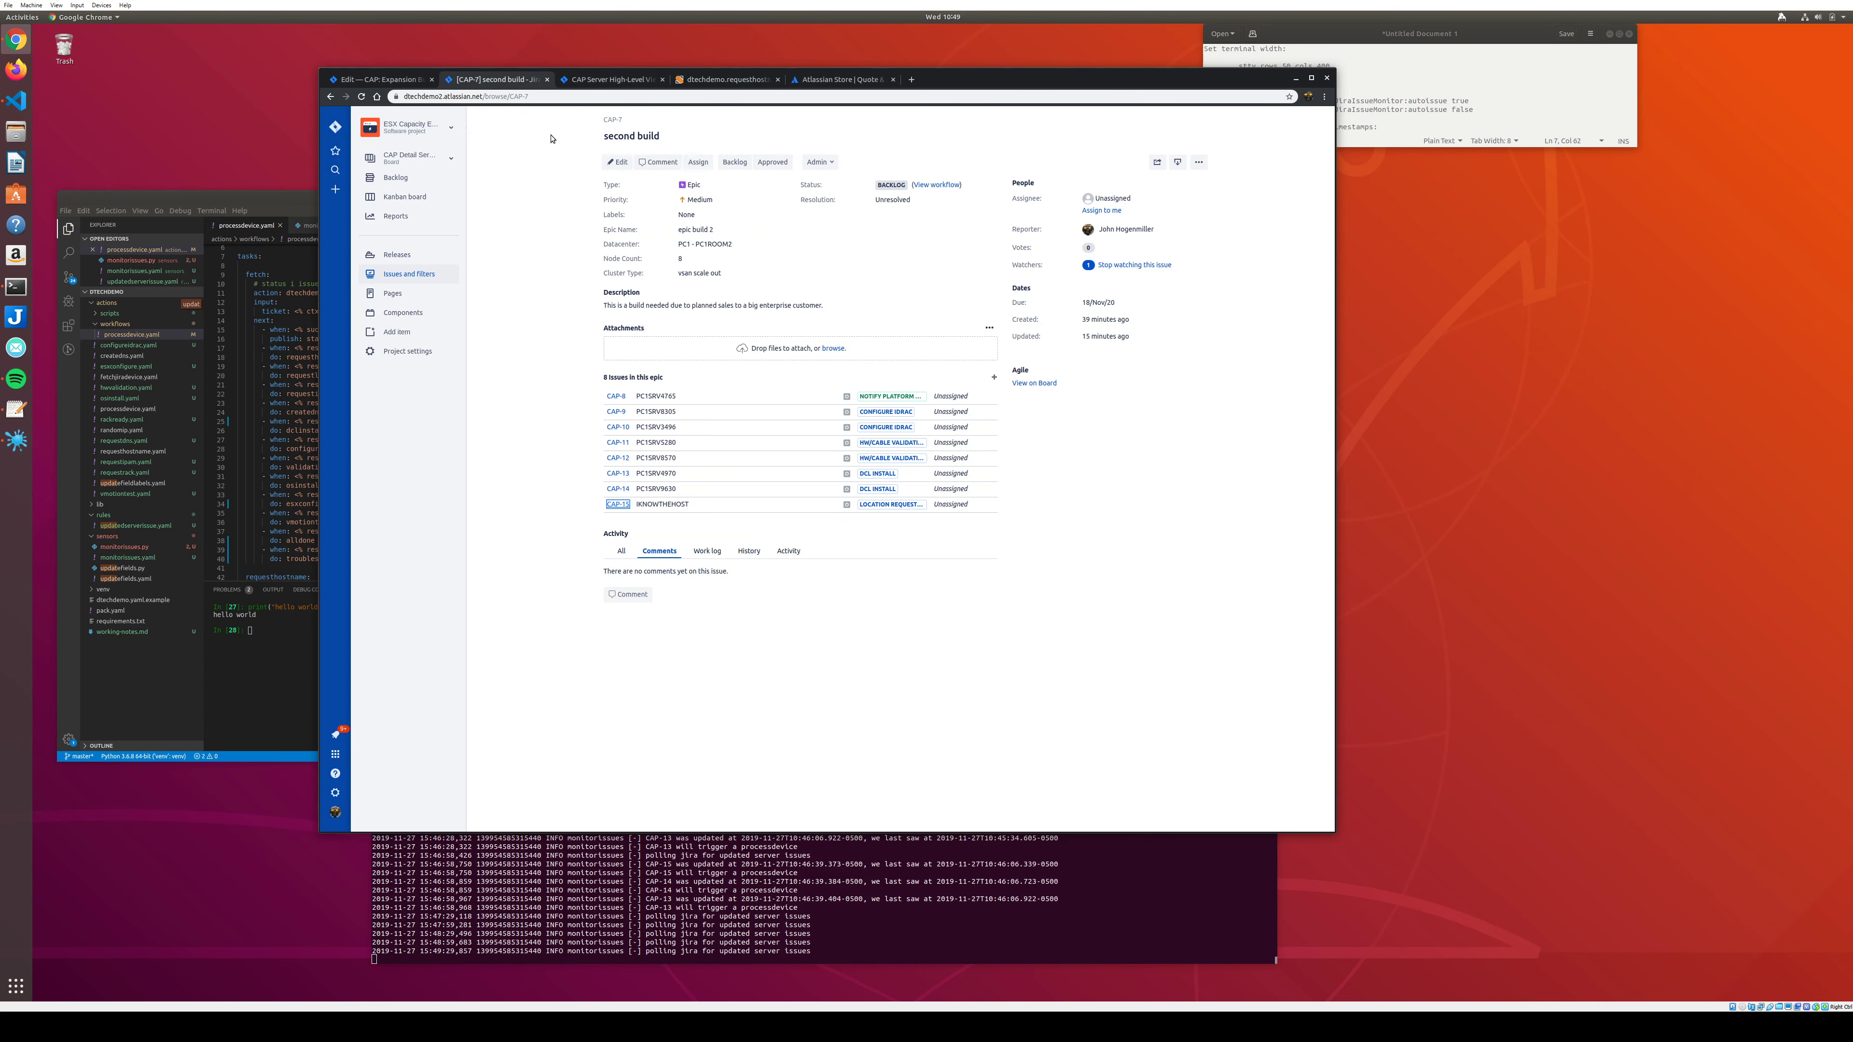
Open CAP-7's device board via View on Board, then switch to CAP Detail Server View.
{"action": "left_click", "coordinate": [1034, 383]}
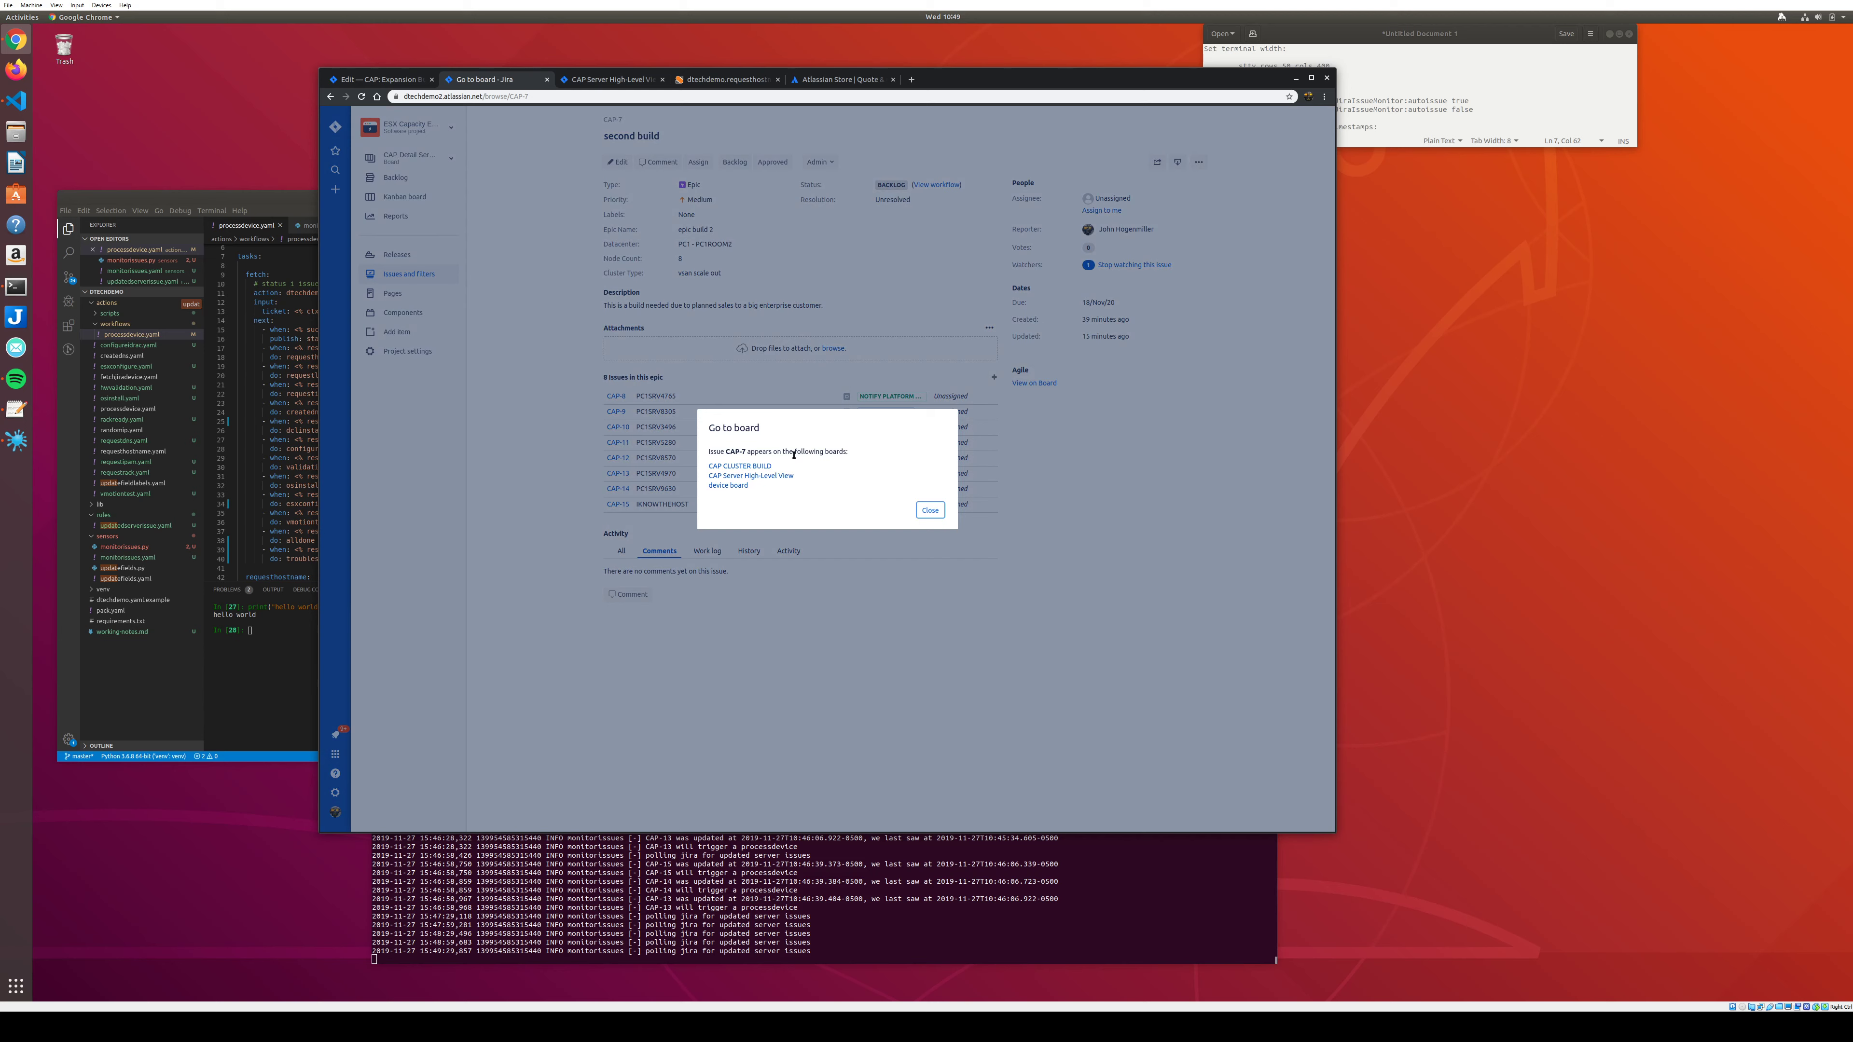
{"action": "left_click", "coordinate": [734, 478]}
{"action": "left_click", "coordinate": [730, 485]}
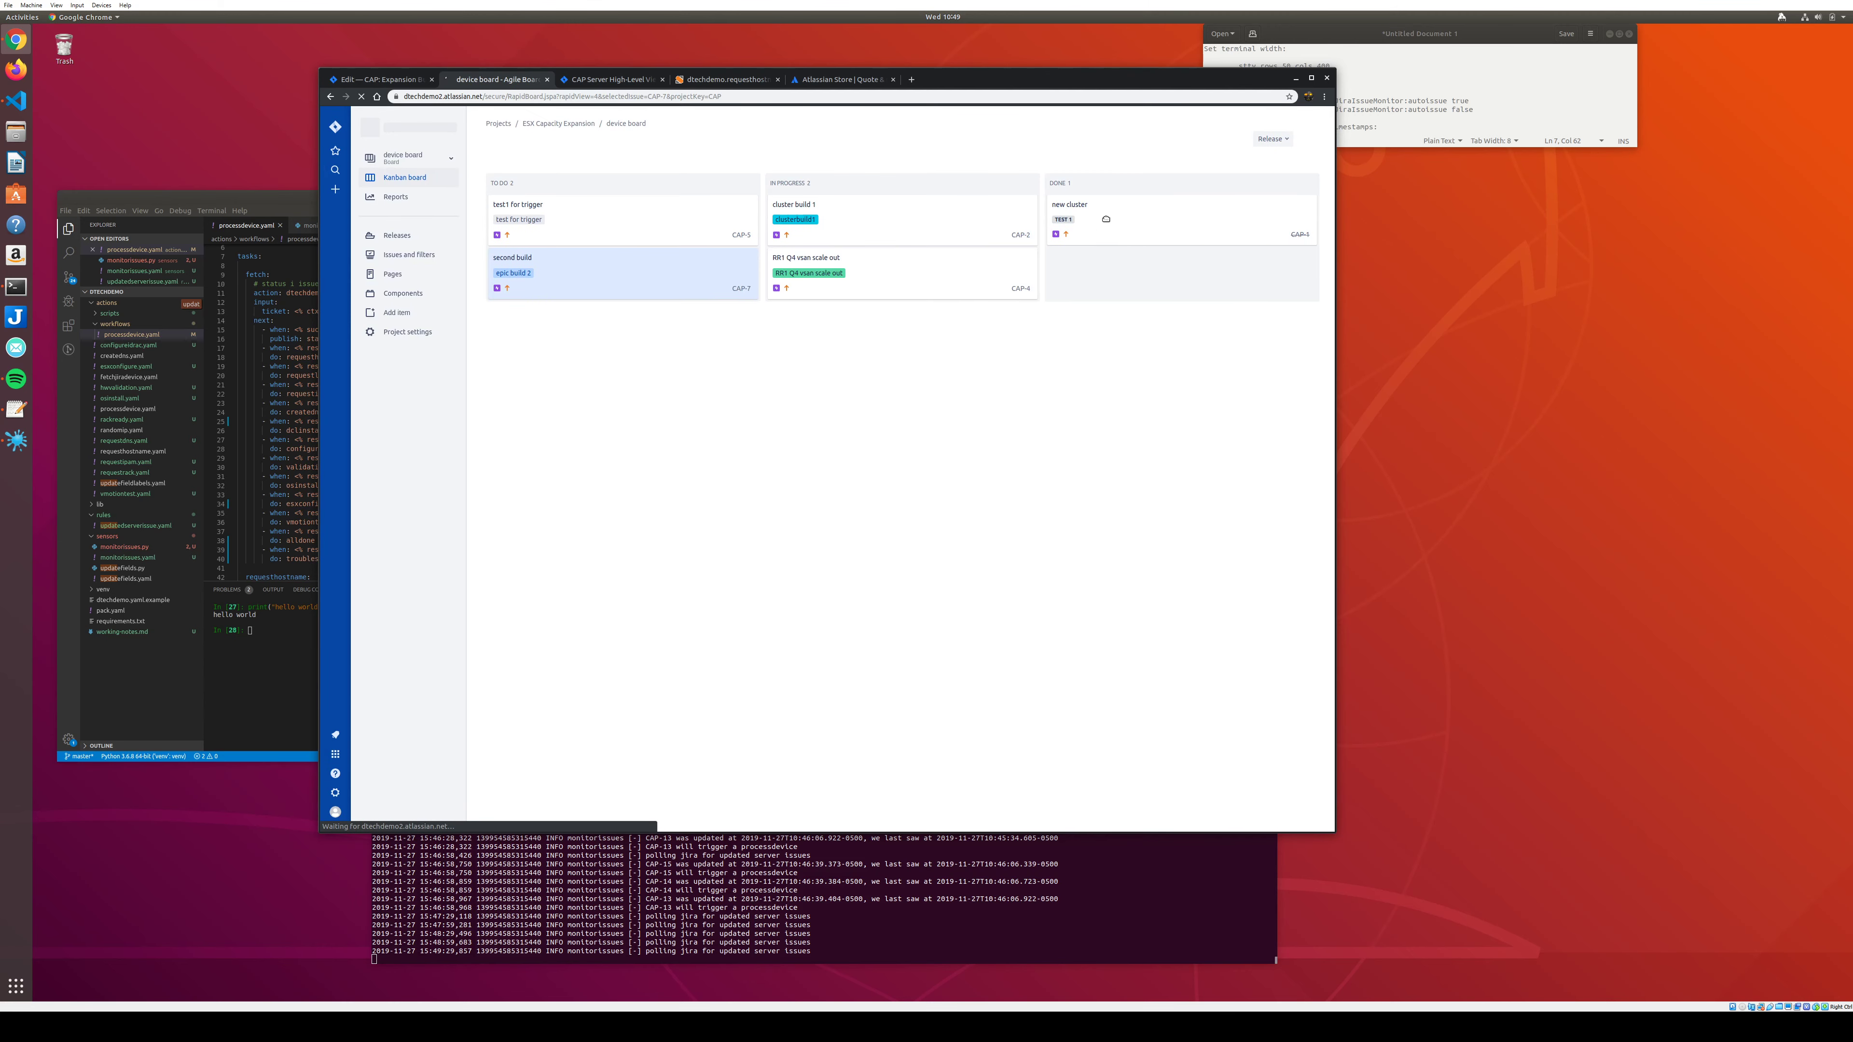
{"action": "left_click", "coordinate": [440, 159]}
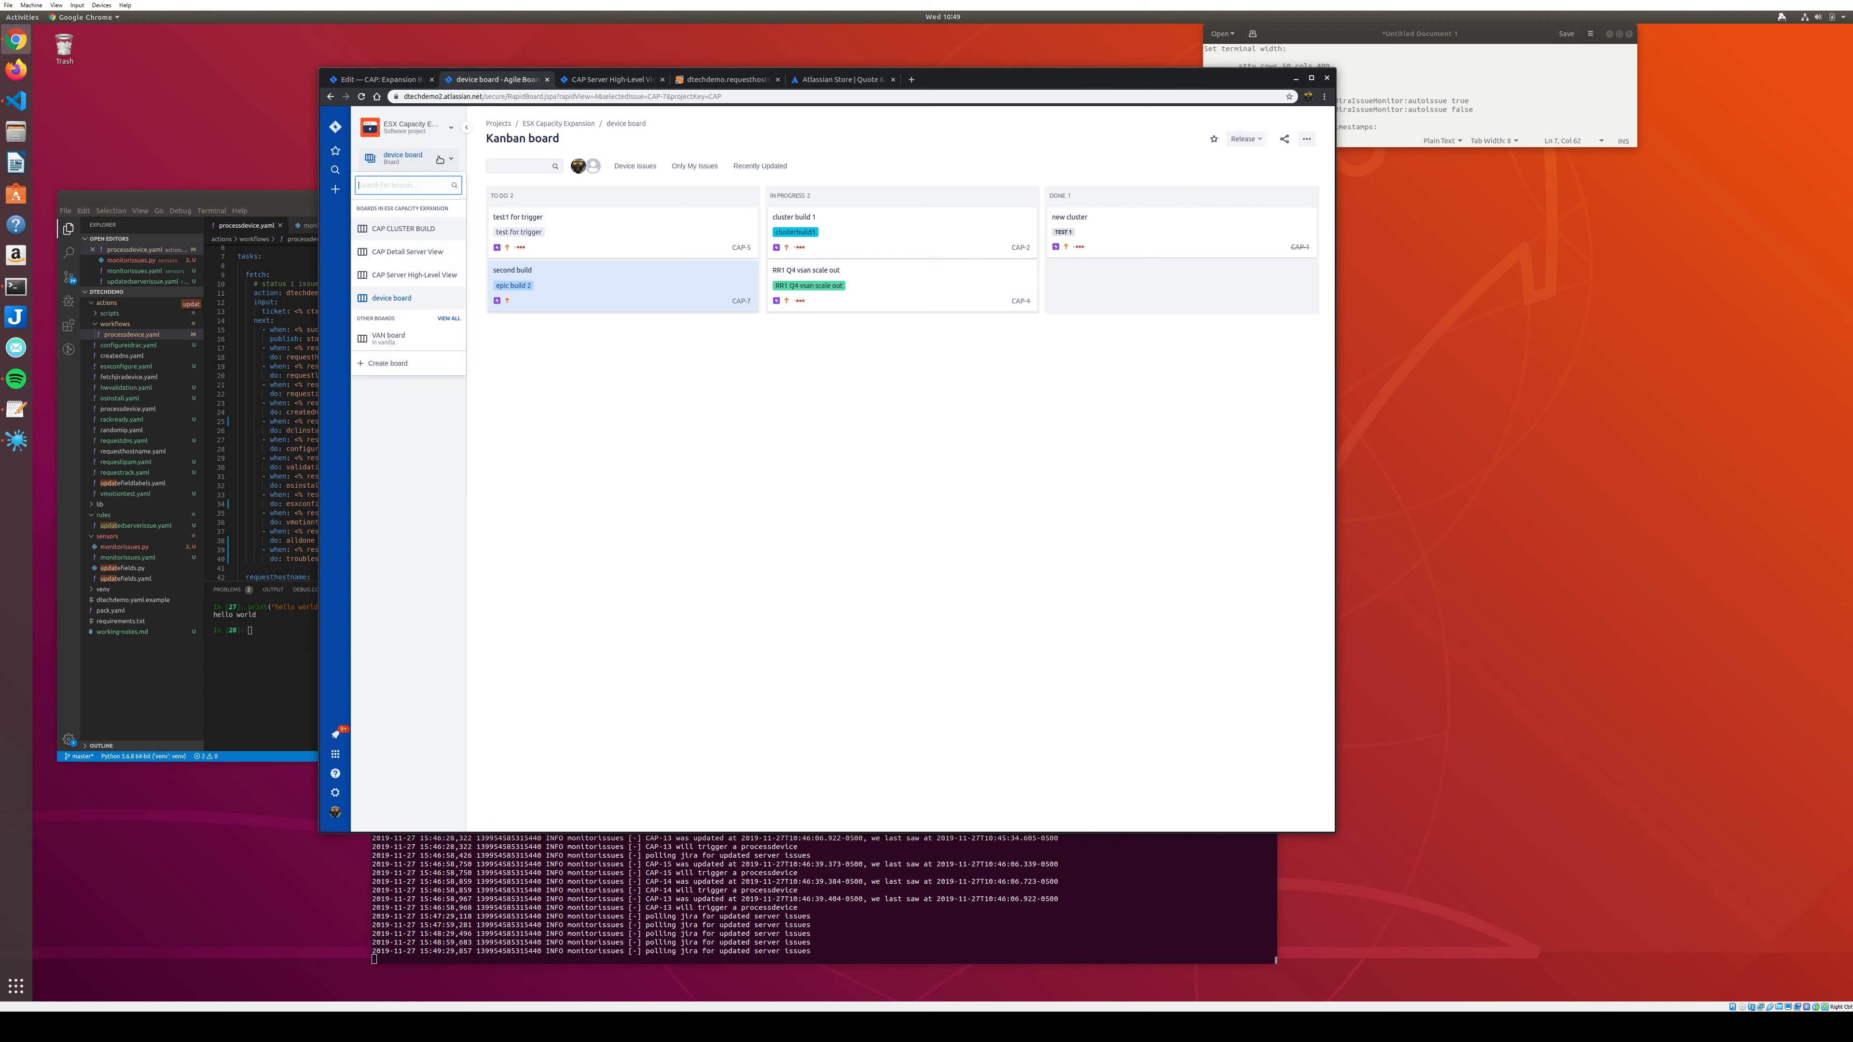
{"action": "left_click", "coordinate": [407, 251]}
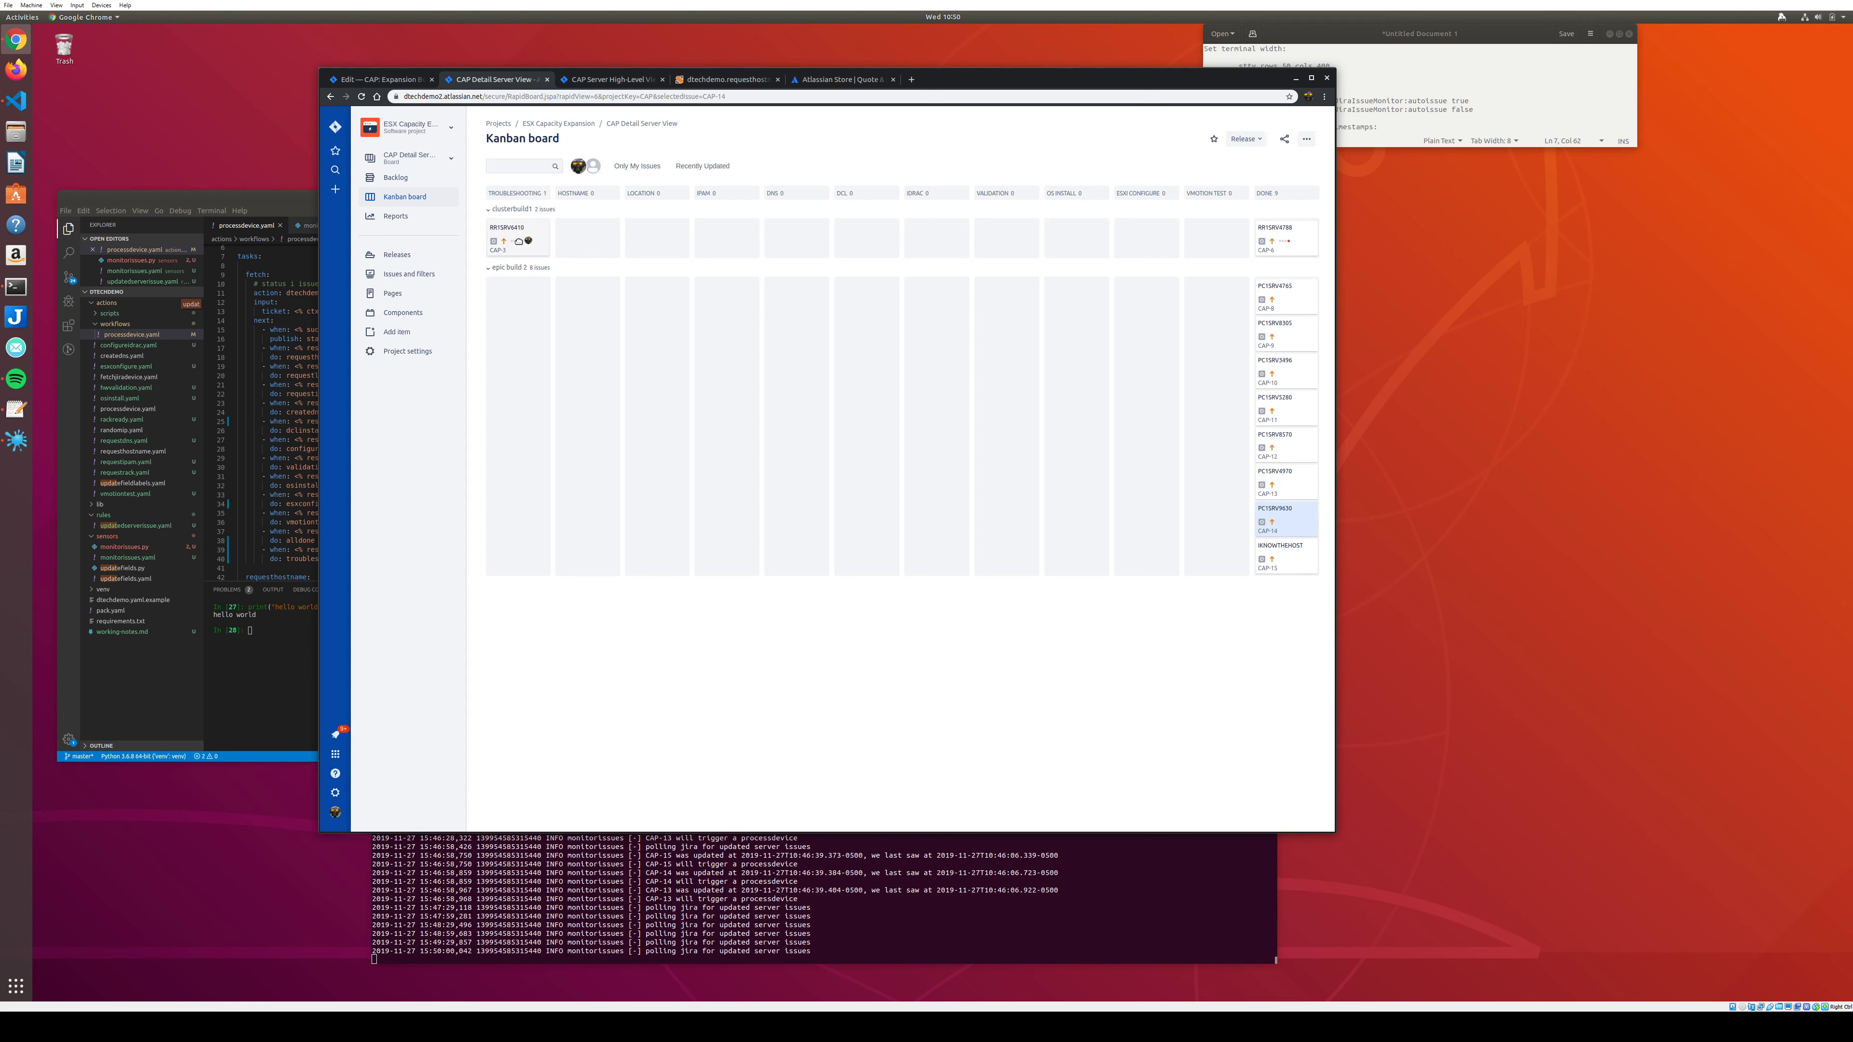
Move CAP-3 into HOSTNAME, view its details, and refresh the board until its server card reaches DNS.
{"action": "left_click_drag", "start_coordinate": [517, 241], "coordinate": [719, 240]}
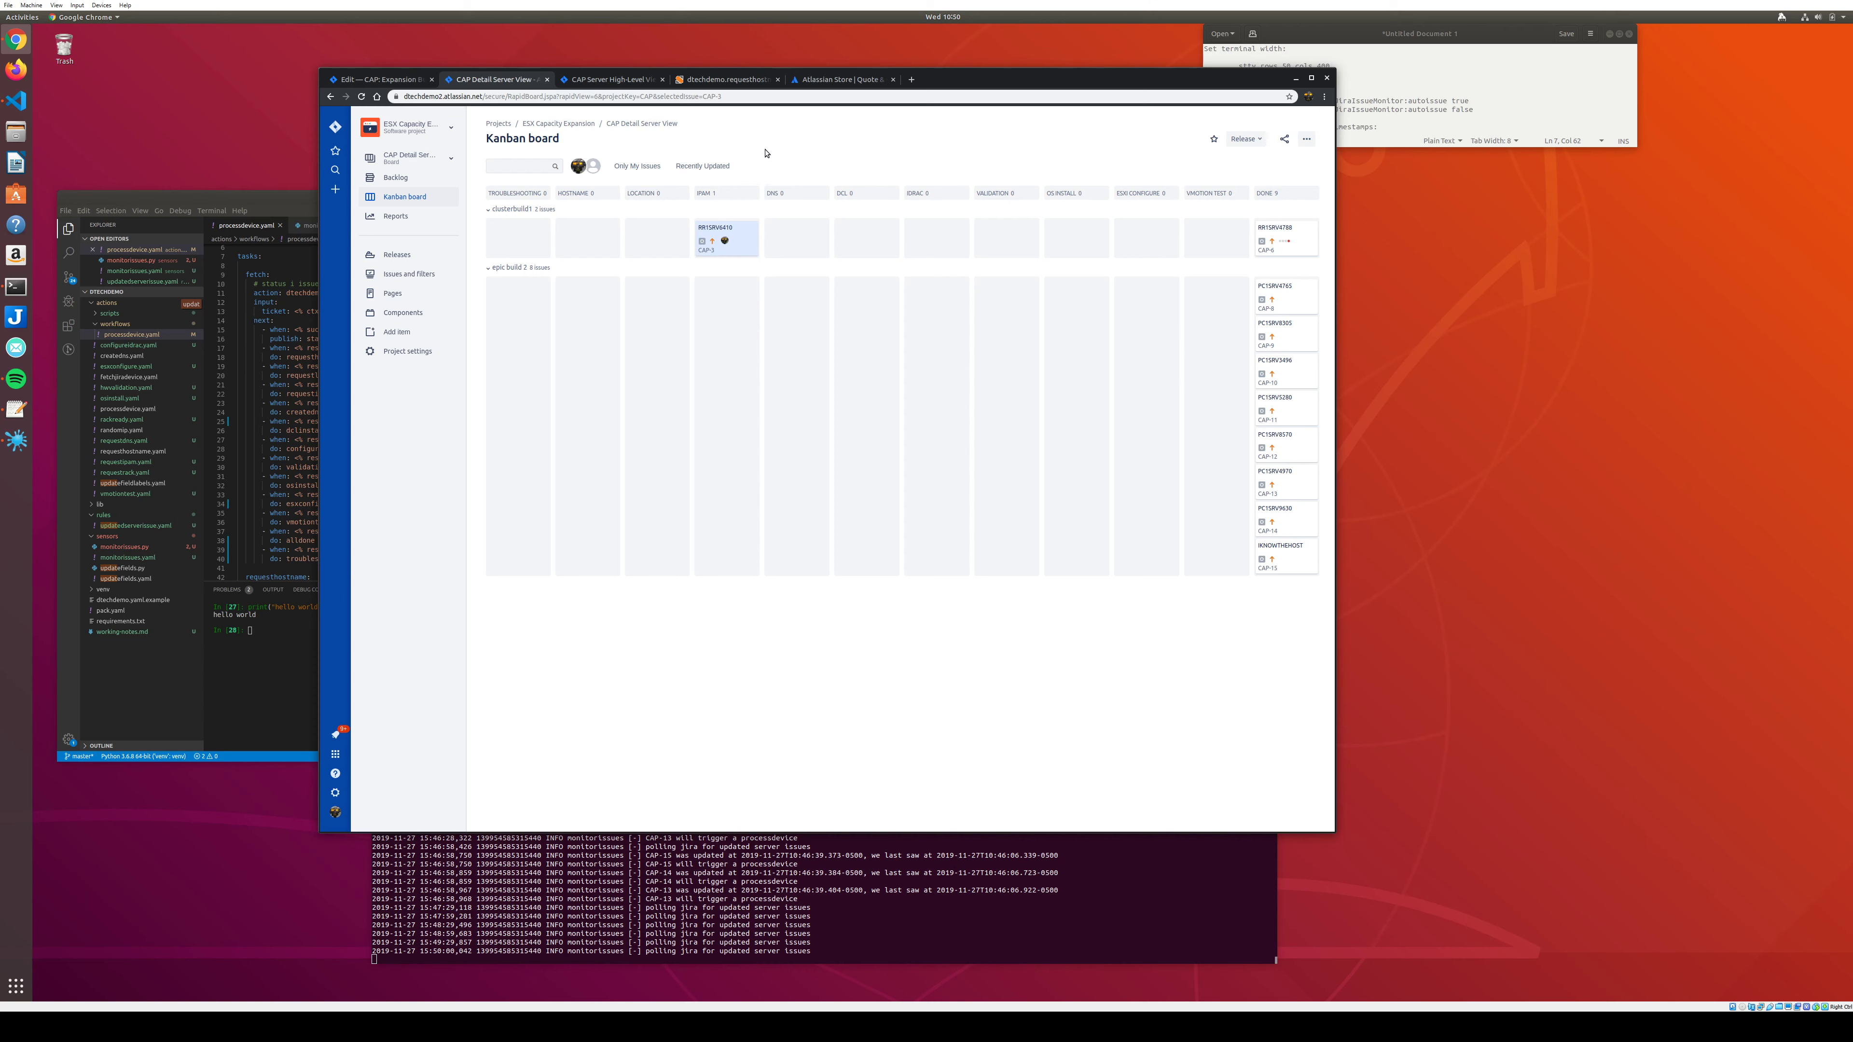
{"action": "left_click", "coordinate": [724, 246]}
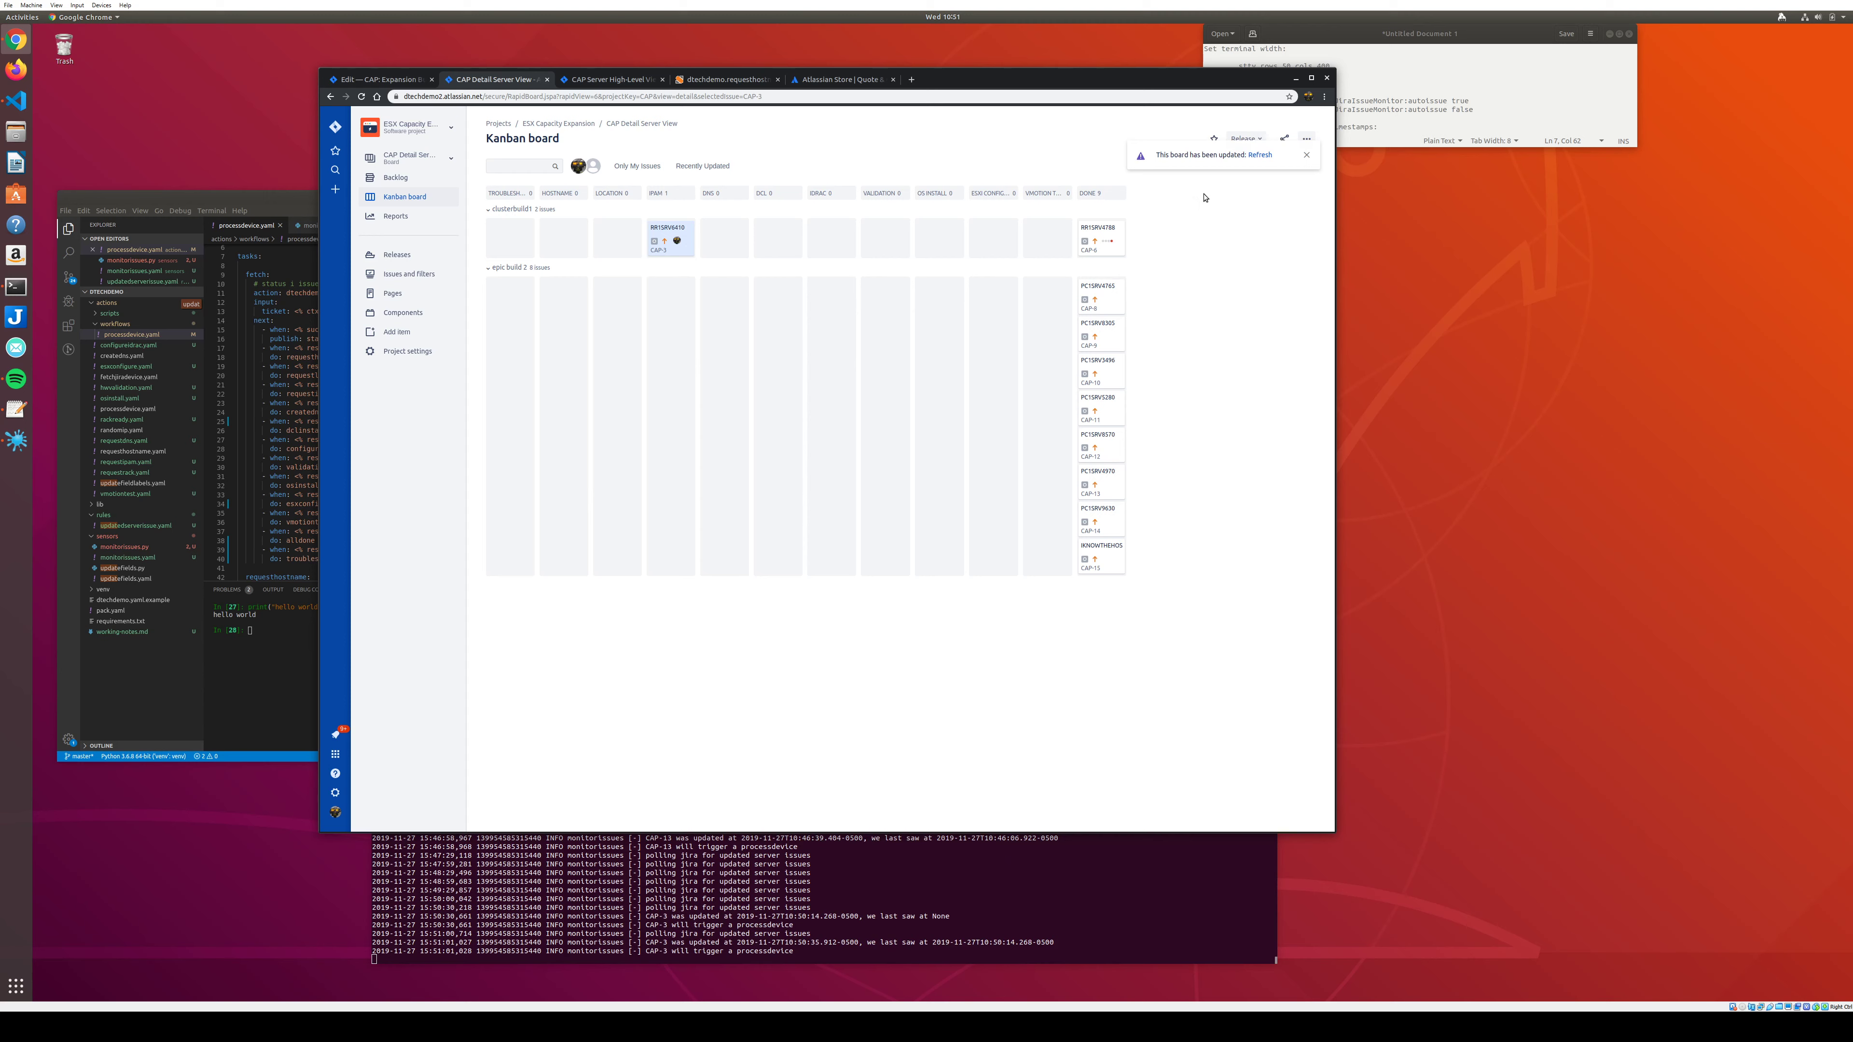
{"action": "left_click", "coordinate": [1259, 155]}
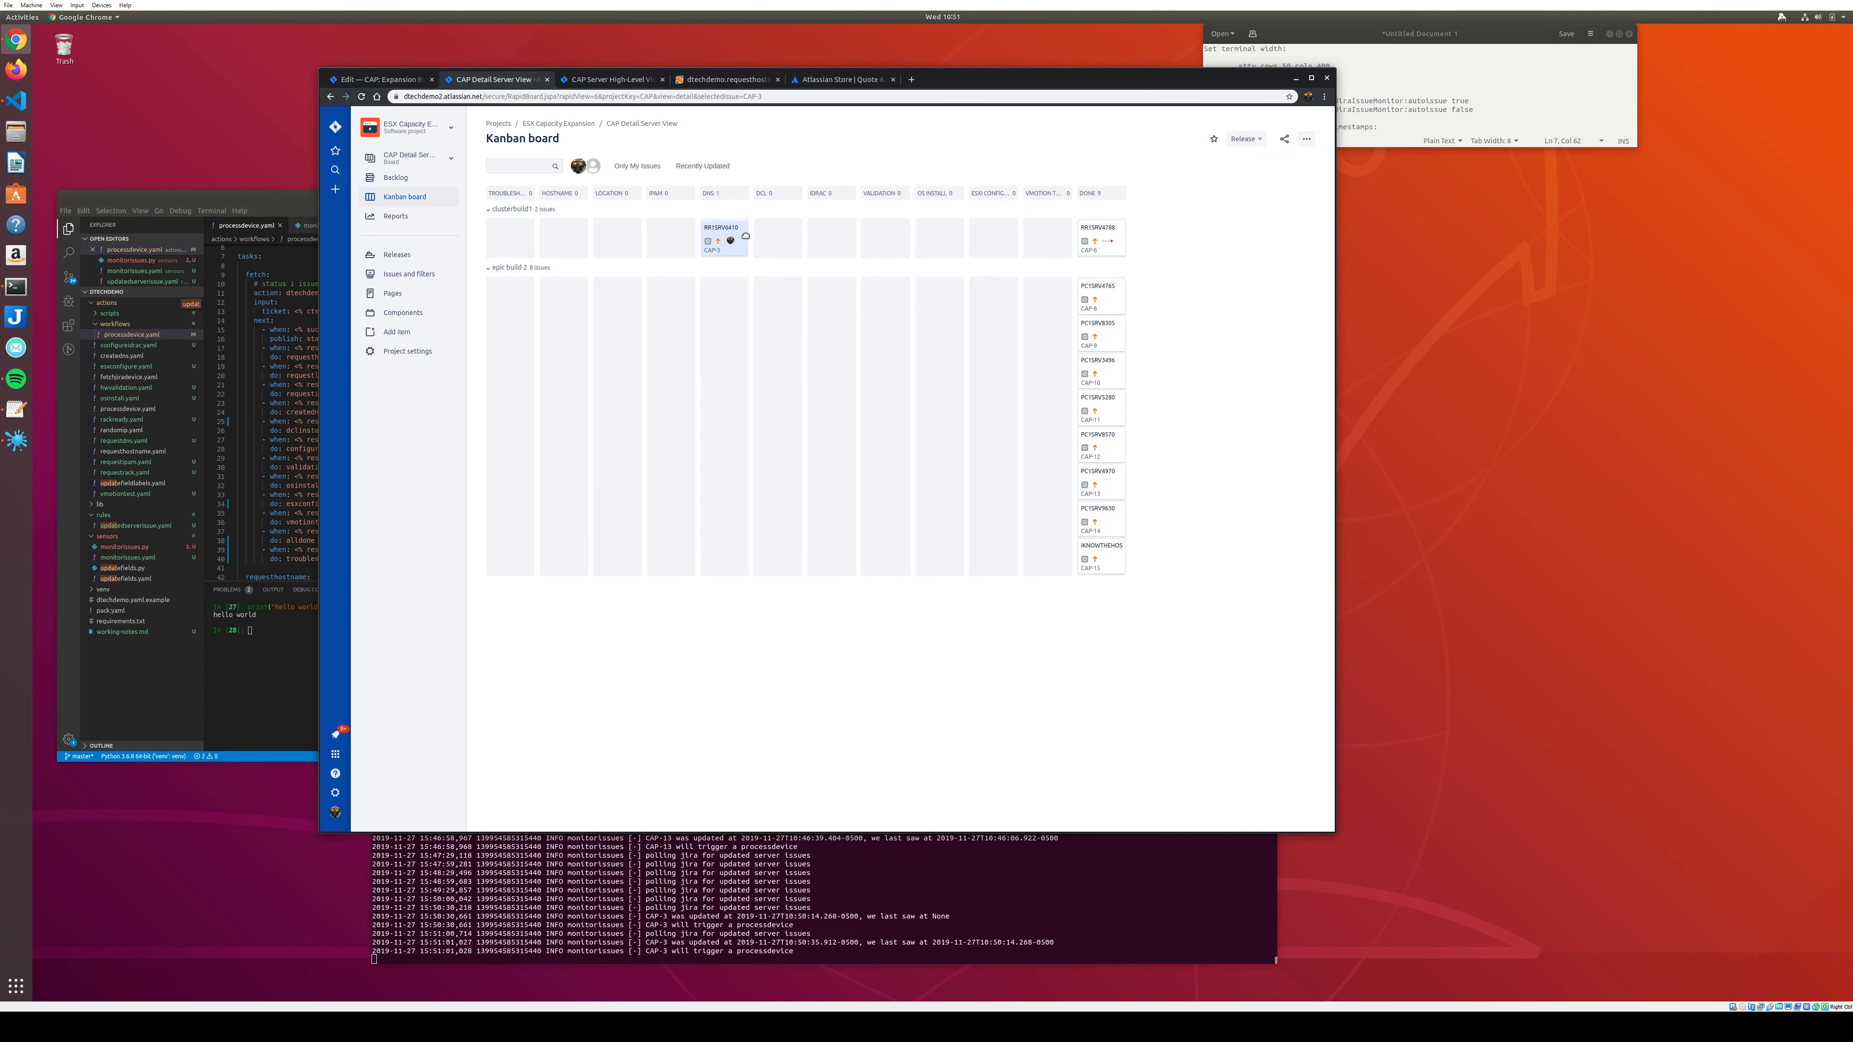
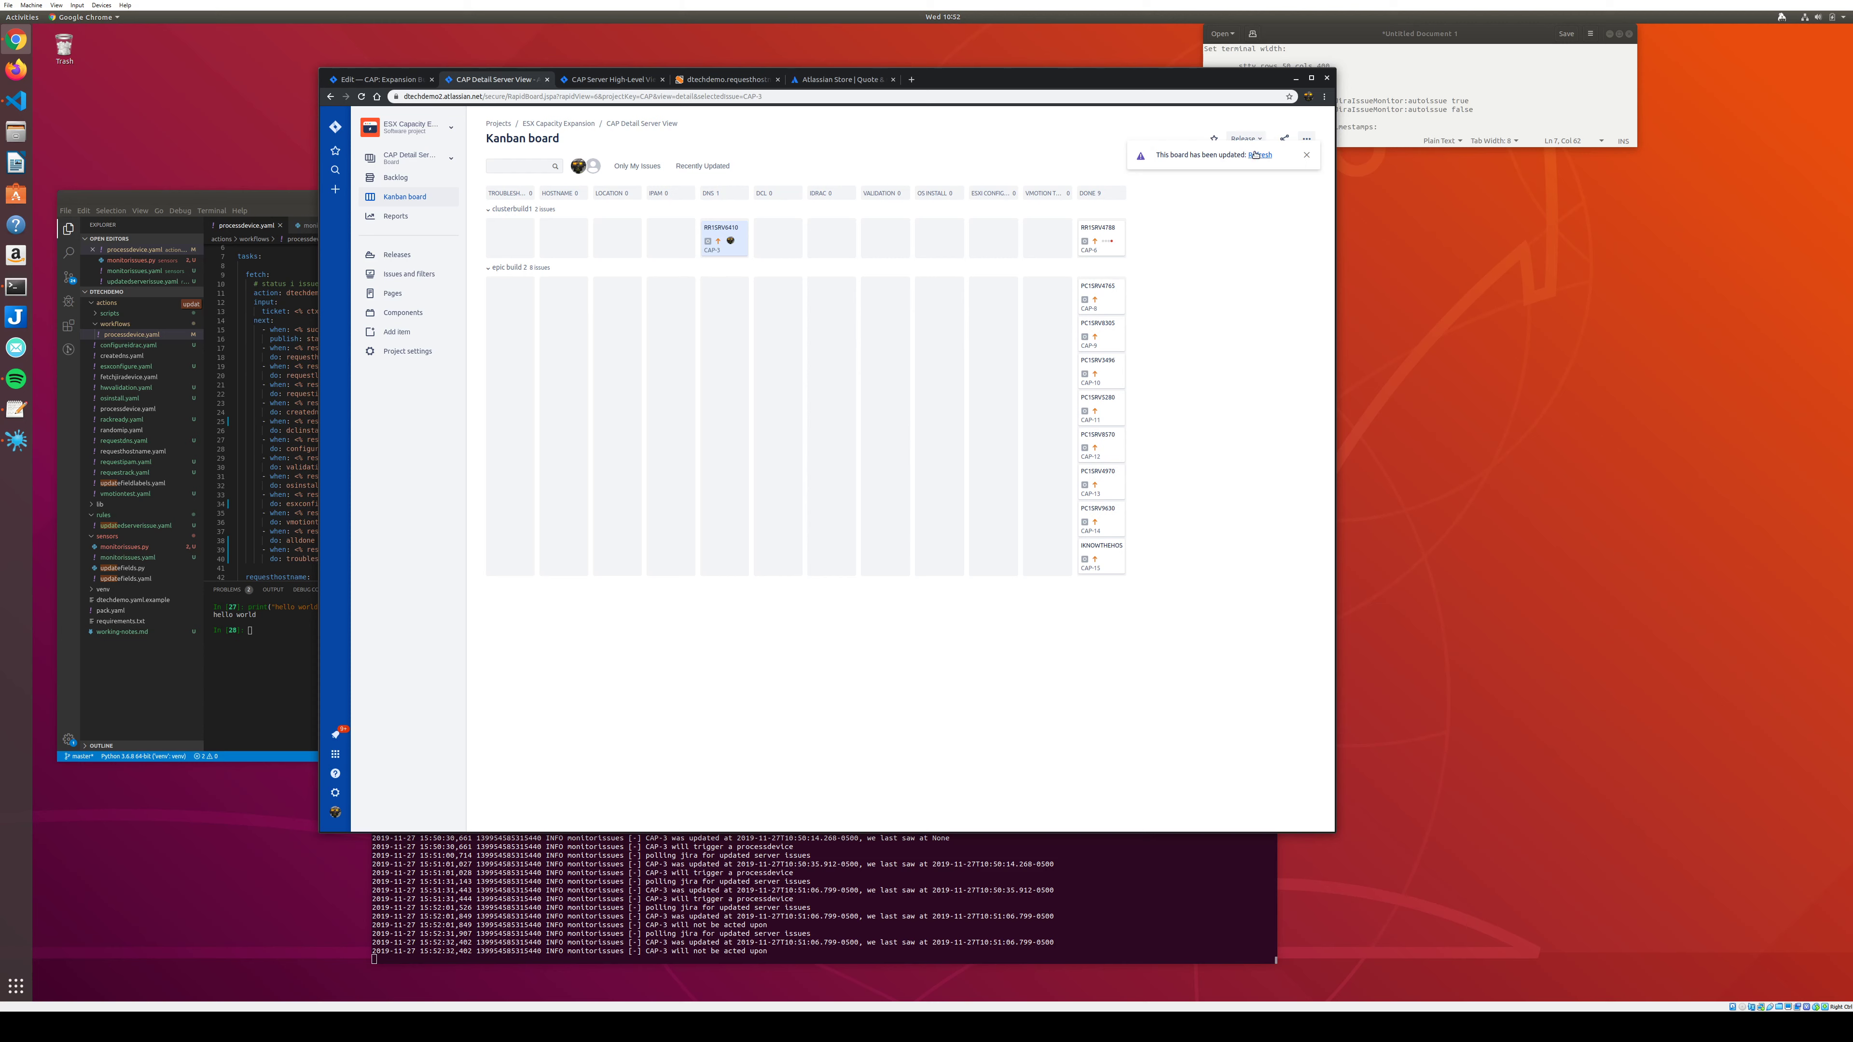
Refresh the updated board, move CAP-3 from DCL into IDRAC, and select the CAP-6 card.
{"action": "left_click", "coordinate": [1254, 154]}
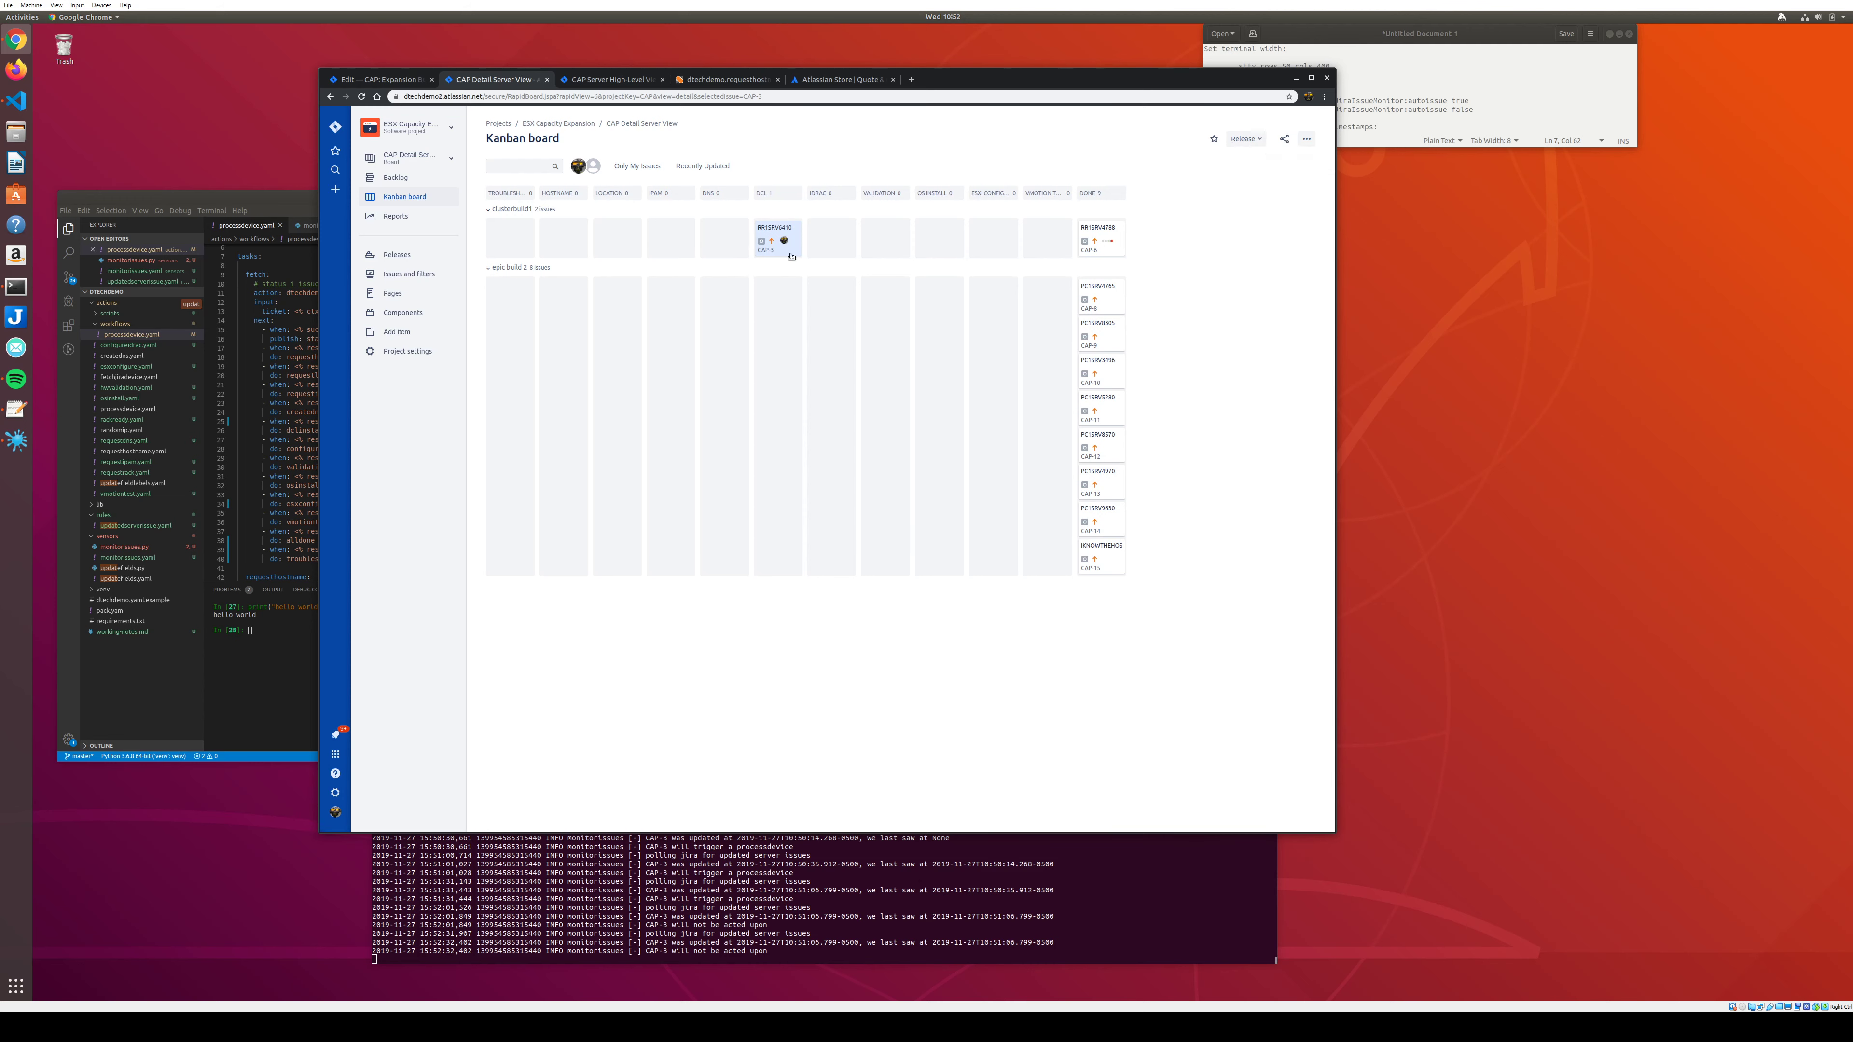
{"action": "left_click_drag", "start_coordinate": [791, 255], "coordinate": [831, 248]}
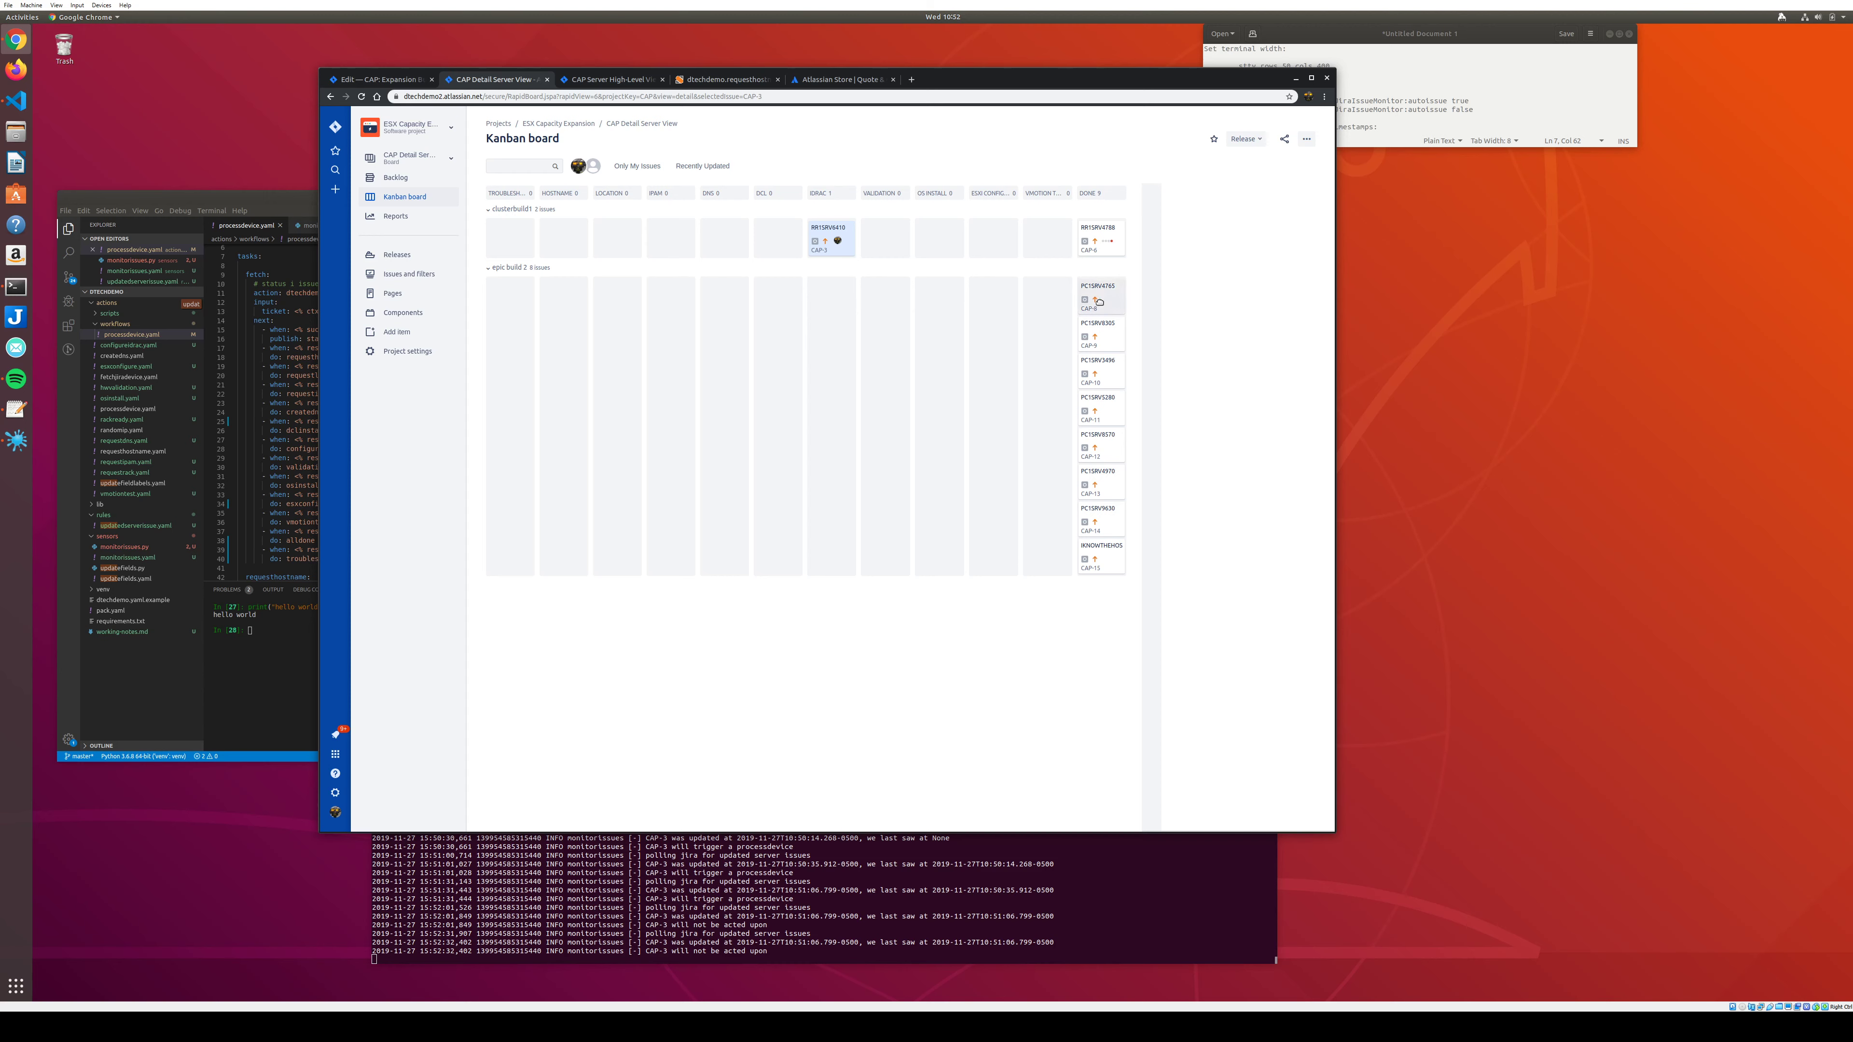
{"action": "left_click", "coordinate": [1092, 323]}
Open the CAP-6 card from the DONE column to view its status, IPs and automation comments.
{"action": "mouse_move", "coordinate": [1092, 323]}
{"action": "left_mouse_down"}
{"action": "mouse_move", "coordinate": [613, 333]}
{"action": "mouse_move", "coordinate": [764, 358]}
{"action": "mouse_move", "coordinate": [1020, 334]}
{"action": "mouse_move", "coordinate": [1017, 354]}
{"action": "mouse_move", "coordinate": [692, 356]}
{"action": "mouse_move", "coordinate": [512, 313]}
{"action": "mouse_move", "coordinate": [1096, 335]}
{"action": "mouse_move", "coordinate": [1112, 300]}
{"action": "mouse_move", "coordinate": [620, 305]}
{"action": "mouse_move", "coordinate": [937, 353]}
{"action": "mouse_move", "coordinate": [1111, 284]}
{"action": "mouse_move", "coordinate": [972, 319]}
{"action": "mouse_move", "coordinate": [708, 316]}
{"action": "mouse_move", "coordinate": [737, 330]}
{"action": "mouse_move", "coordinate": [1120, 308]}
{"action": "mouse_move", "coordinate": [1101, 296]}
{"action": "left_mouse_up"}
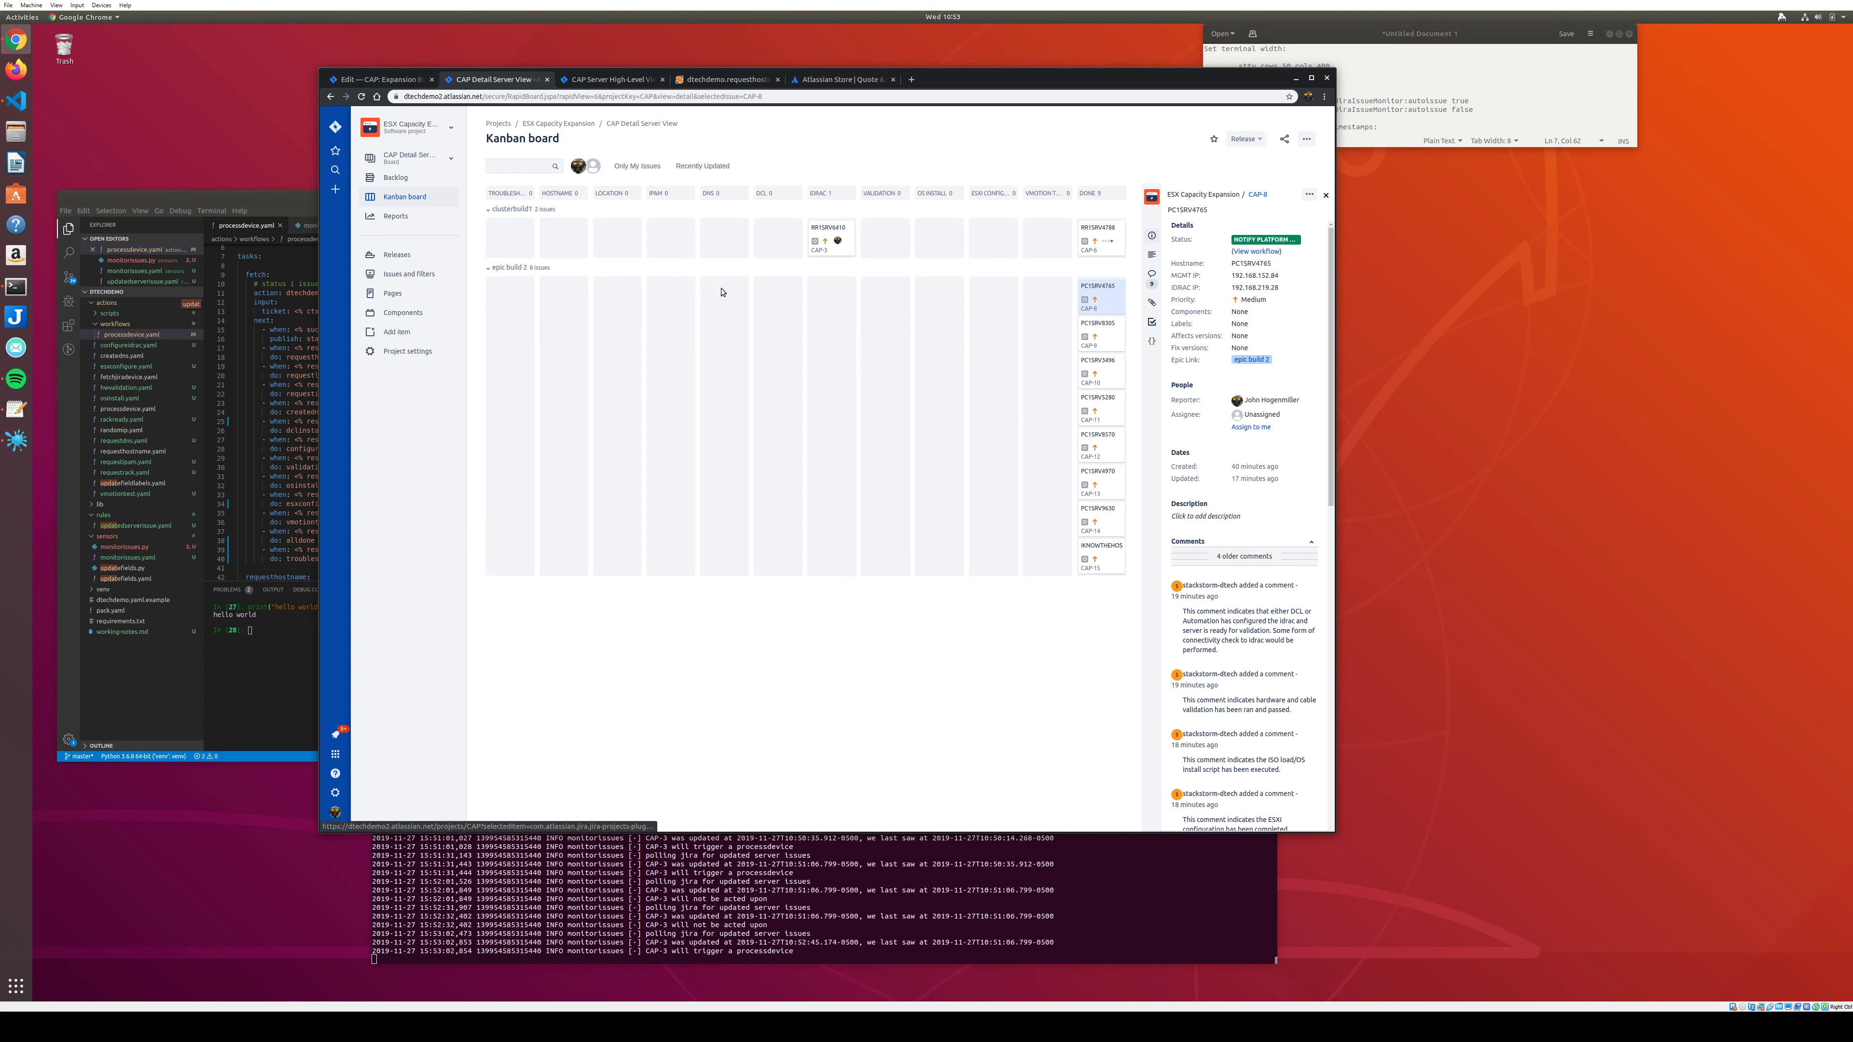